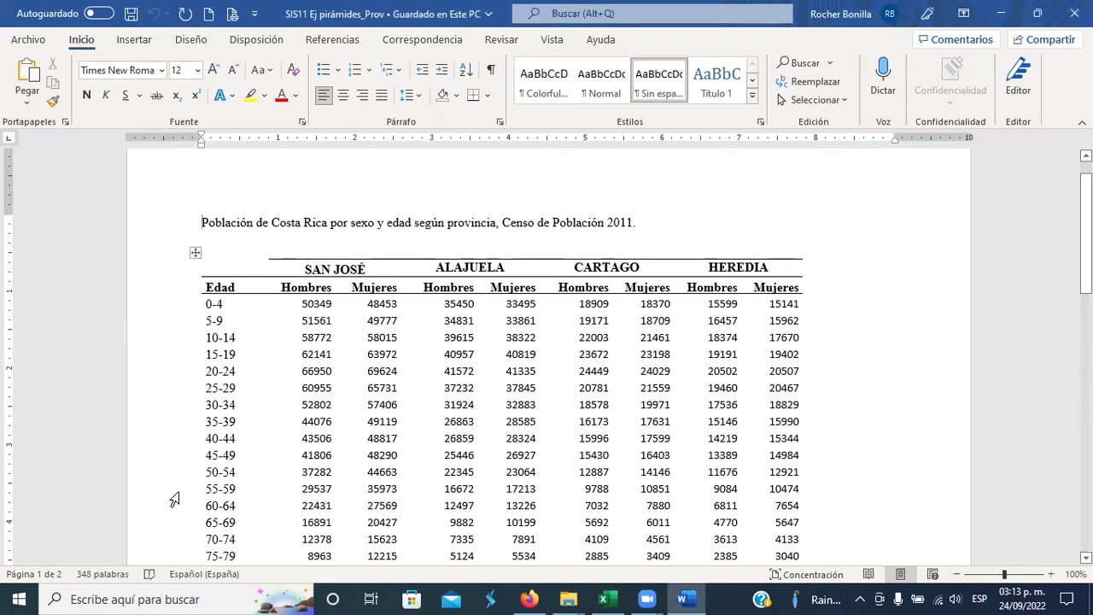
Step: Look over the 2011 Costa Rica population tables by sex, age and province on both pages of the document
scroll(225, 458, down, 3)
scroll(224, 458, down, 10)
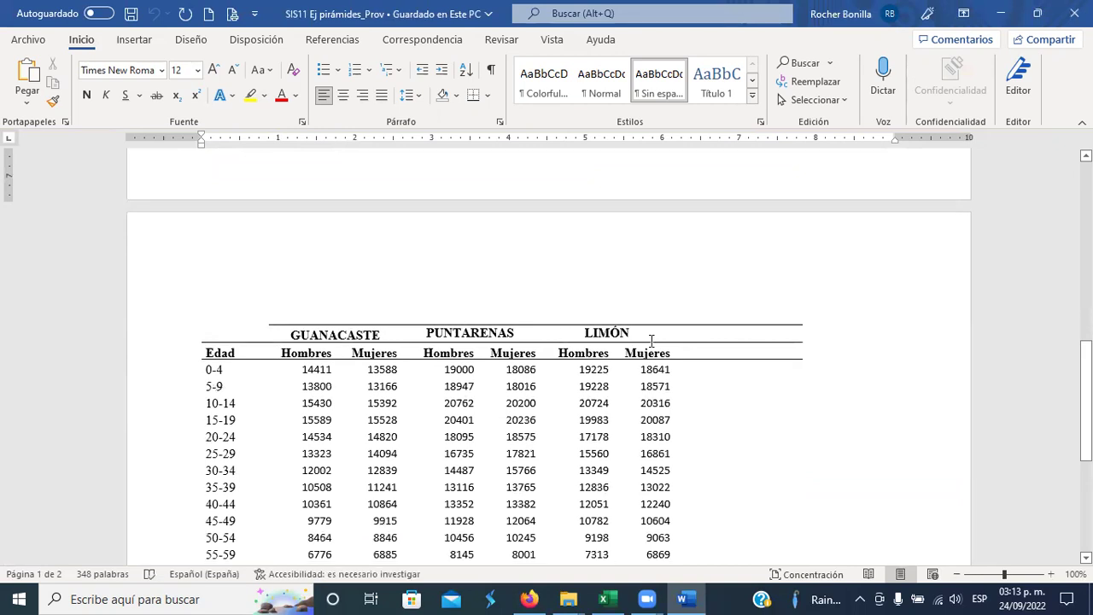
scroll(620, 383, up, 12)
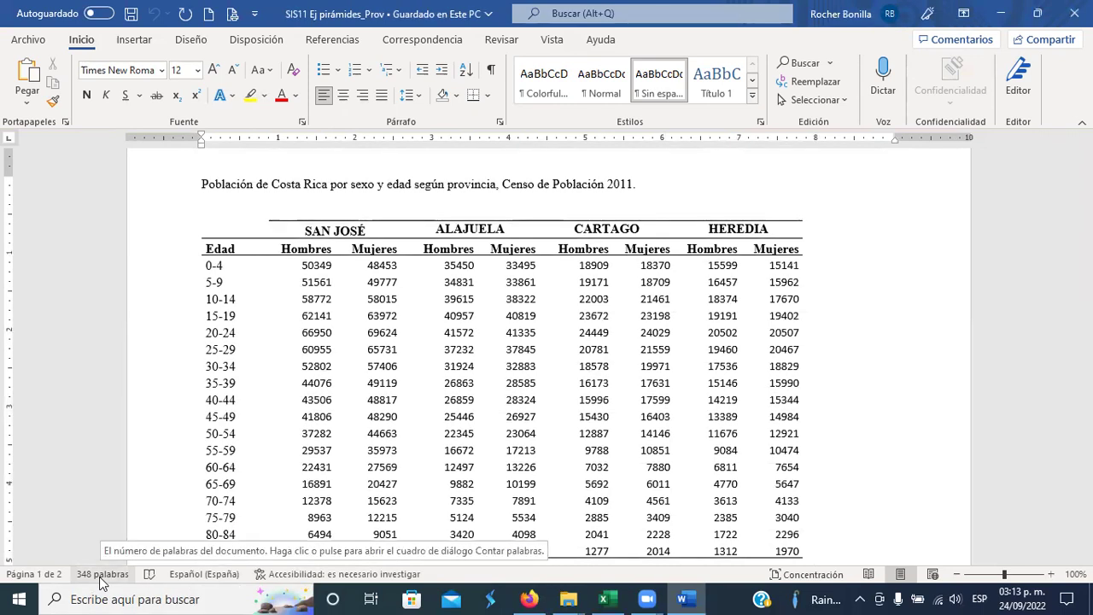
Step: Switch to the Moodle course page in Firefox and read the PRÁCTICA instructions on ratios and the population pyramid
click(531, 597)
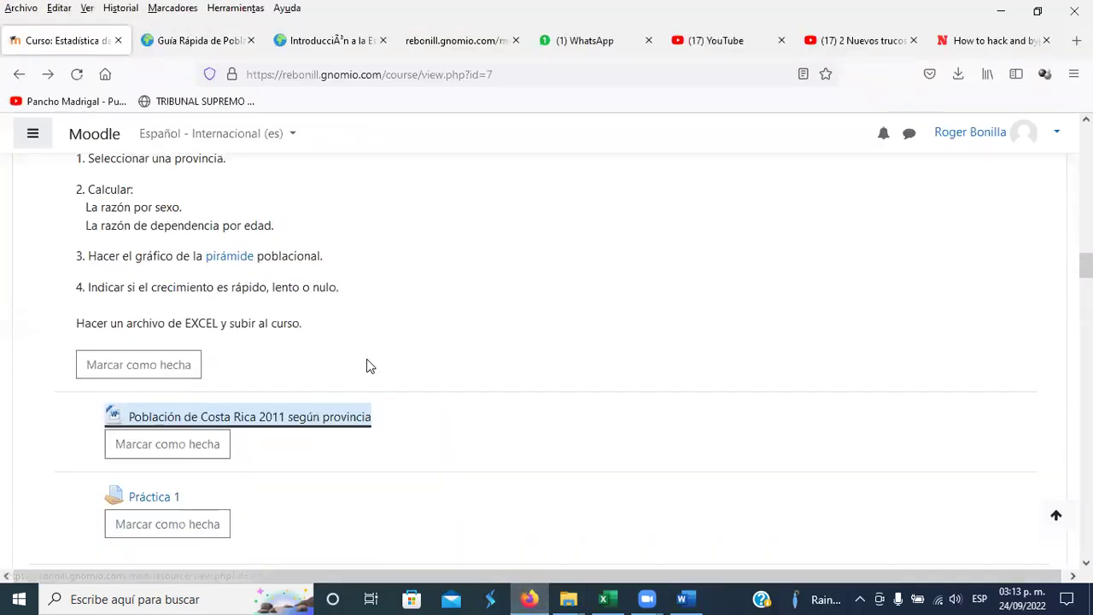
scroll(369, 366, up, 2)
scroll(369, 365, up, 2)
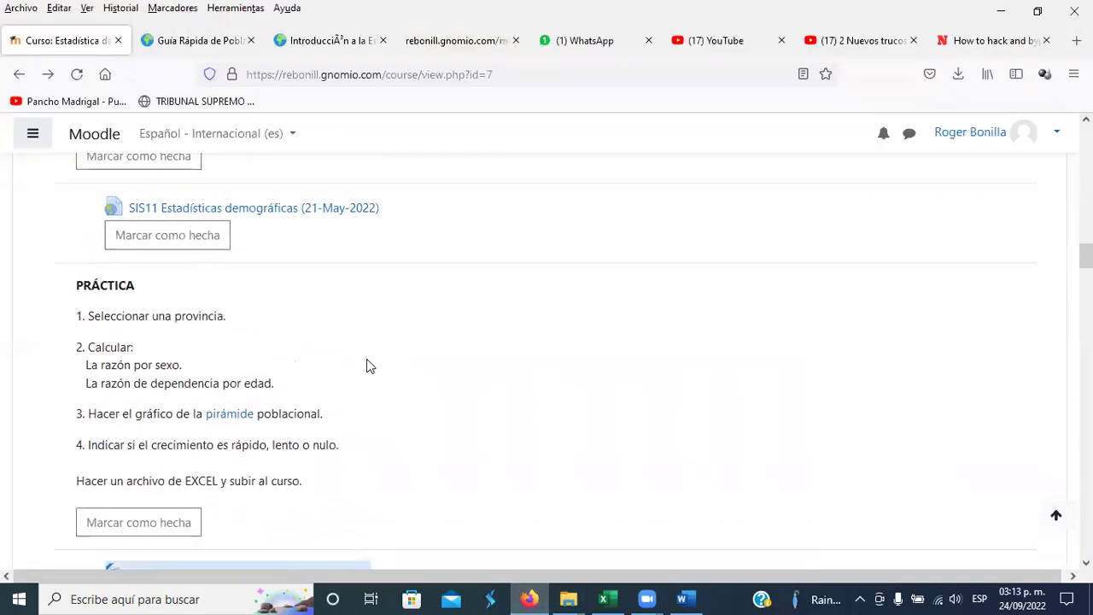
scroll(369, 365, up, 2)
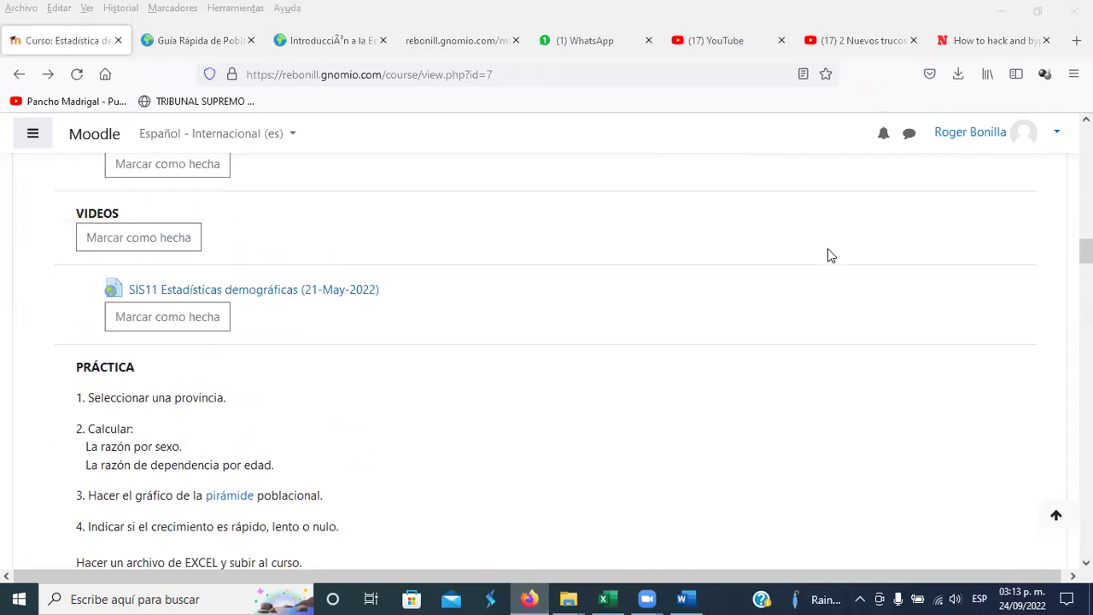
Step: Switch back to the Word document and examine the men and women columns by age group for all seven provinces
click(685, 599)
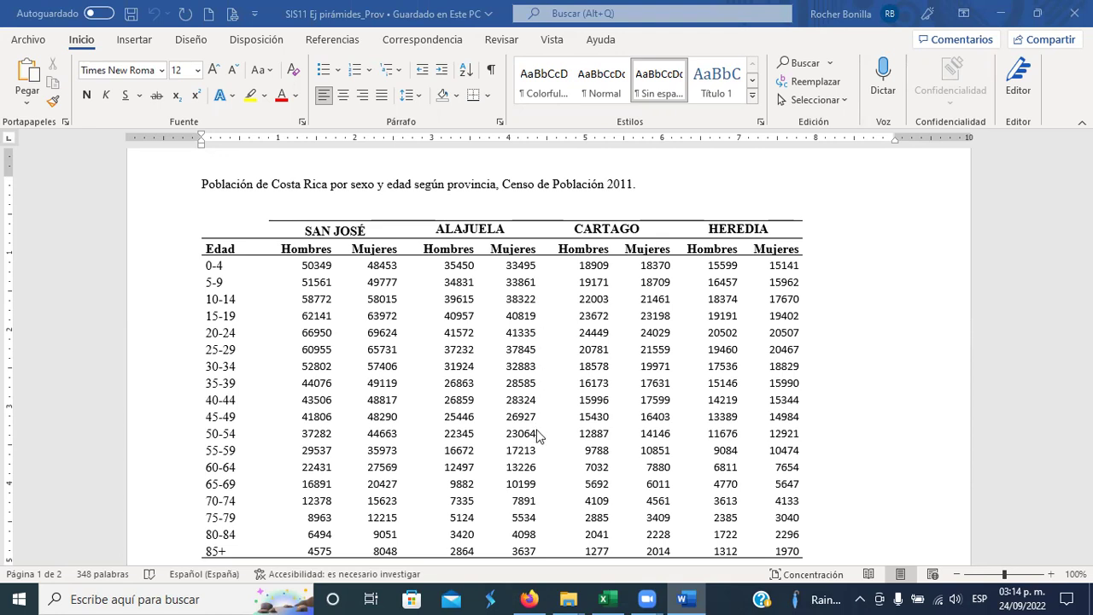
scroll(530, 367, down, 3)
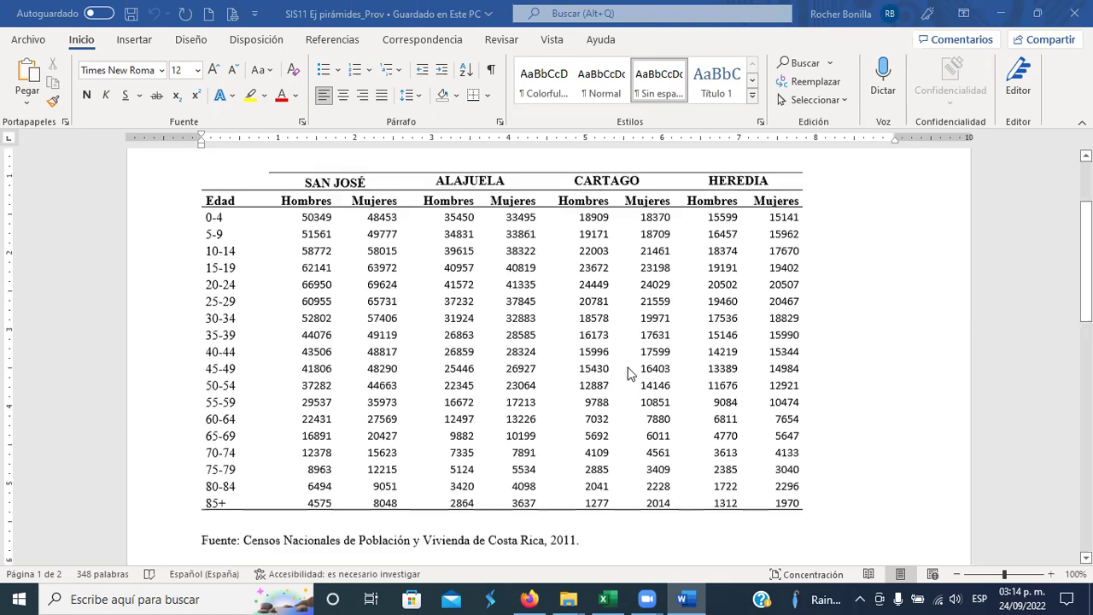
scroll(530, 369, down, 8)
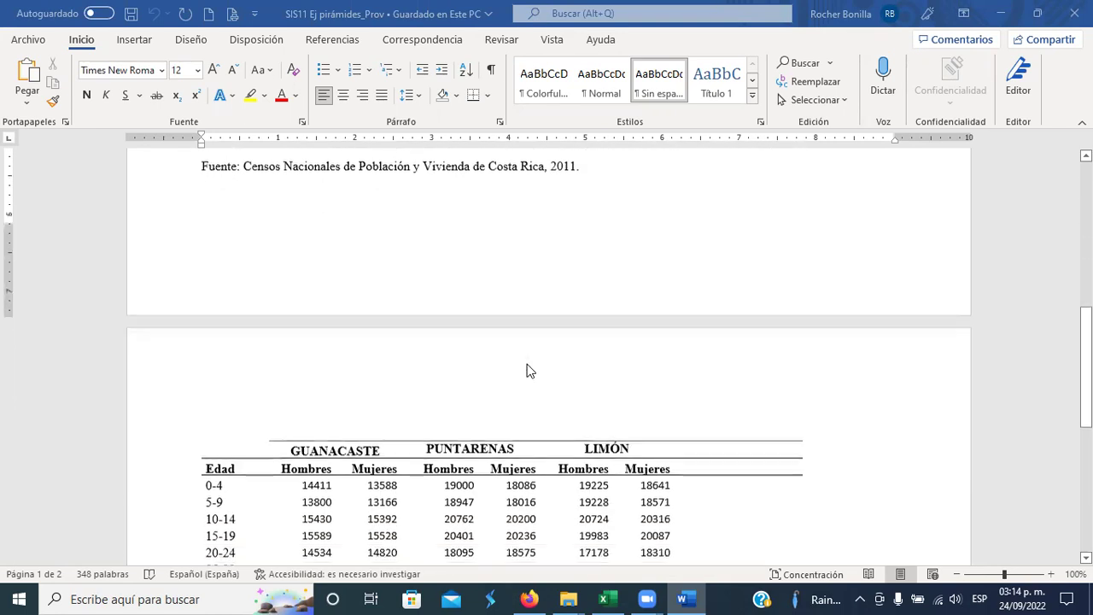
scroll(529, 369, up, 12)
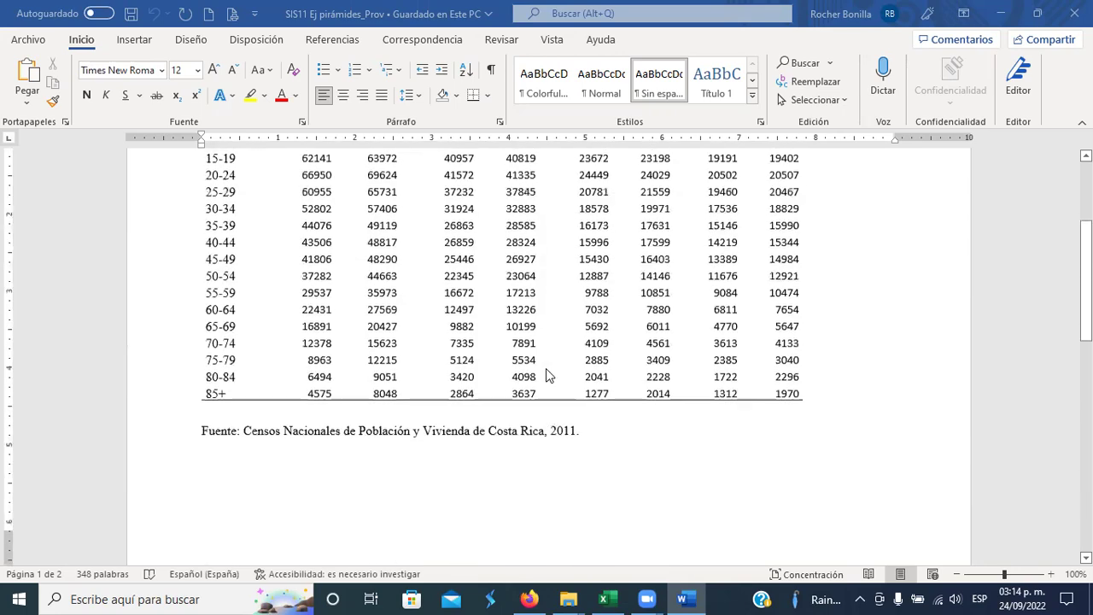
scroll(555, 379, down, 10)
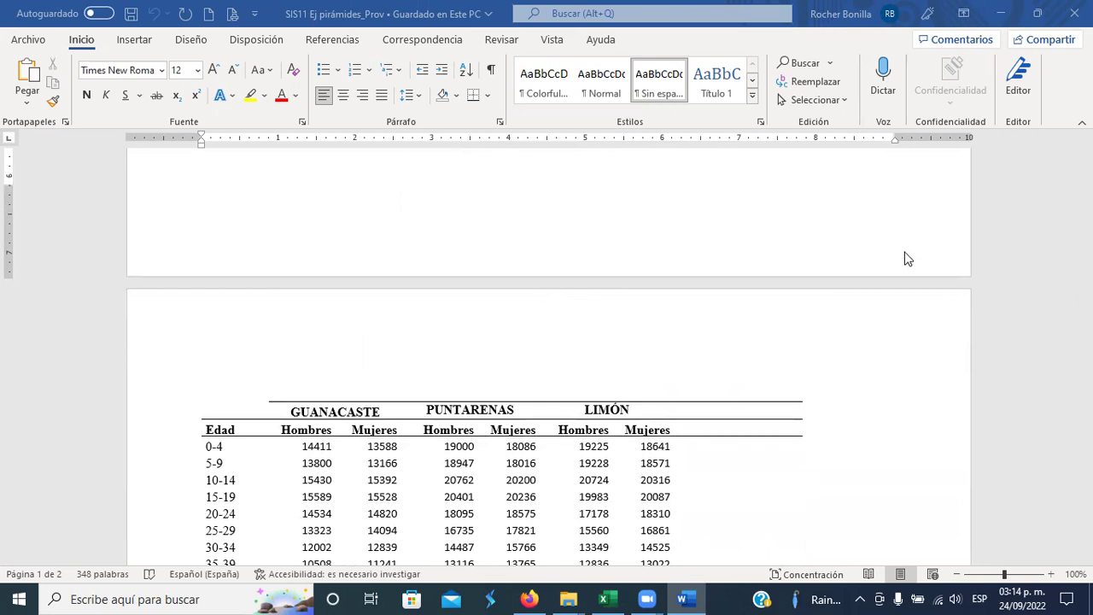
scroll(832, 242, up, 4)
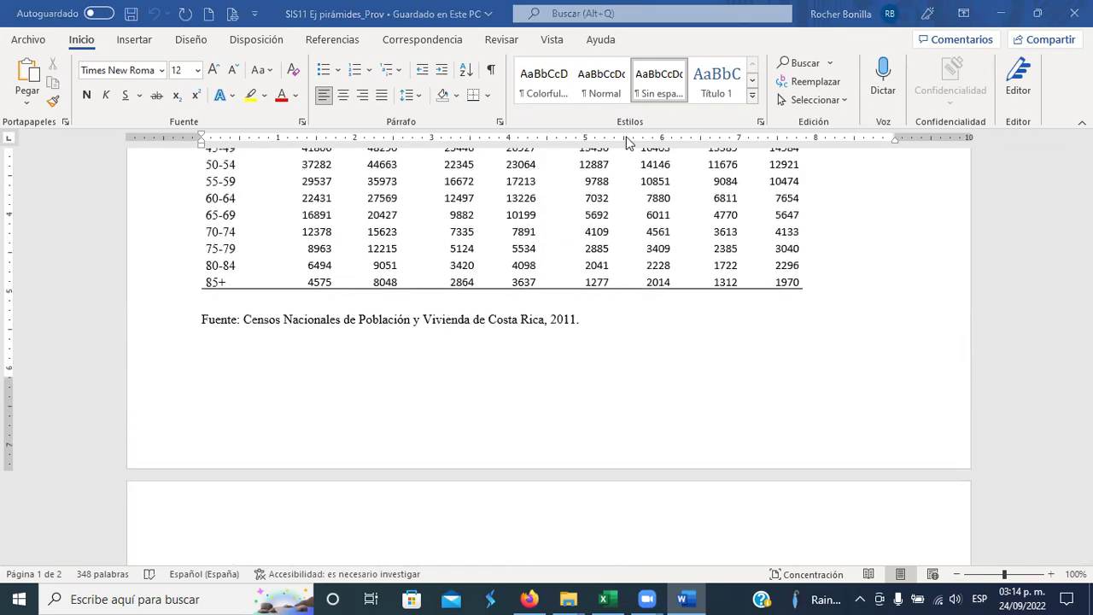
scroll(622, 269, up, 2)
scroll(622, 269, up, 3)
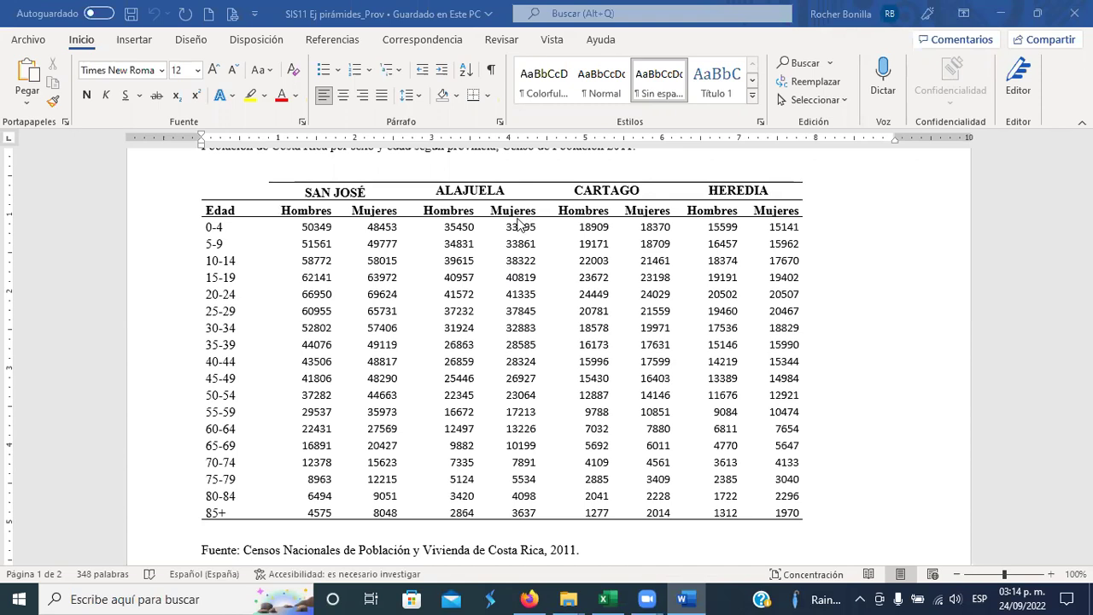
scroll(478, 231, up, 2)
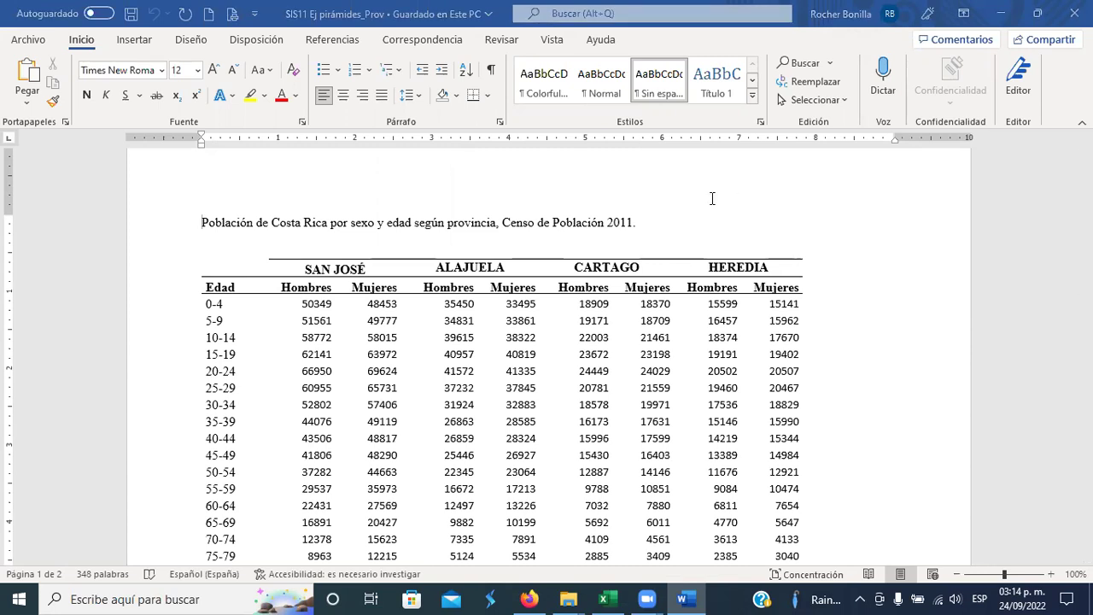
scroll(644, 340, down, 6)
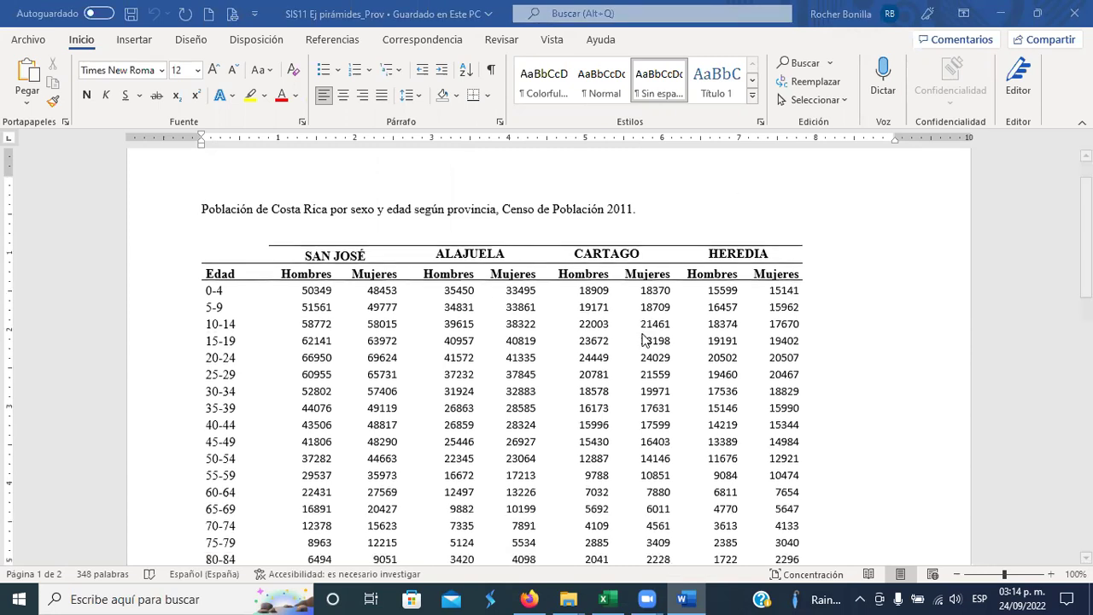
scroll(645, 340, down, 2)
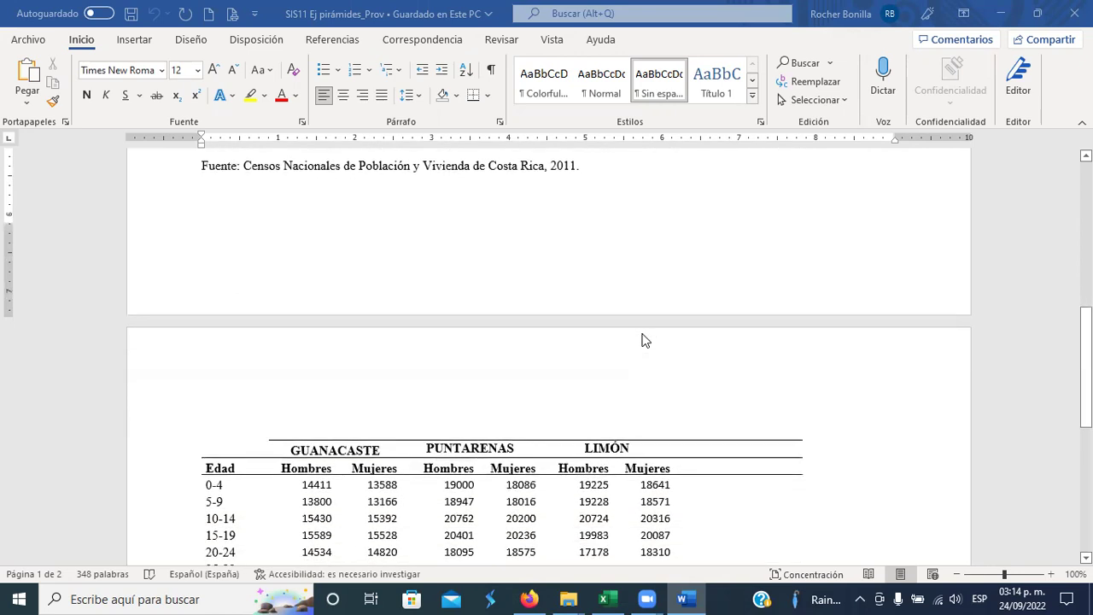
scroll(644, 340, down, 2)
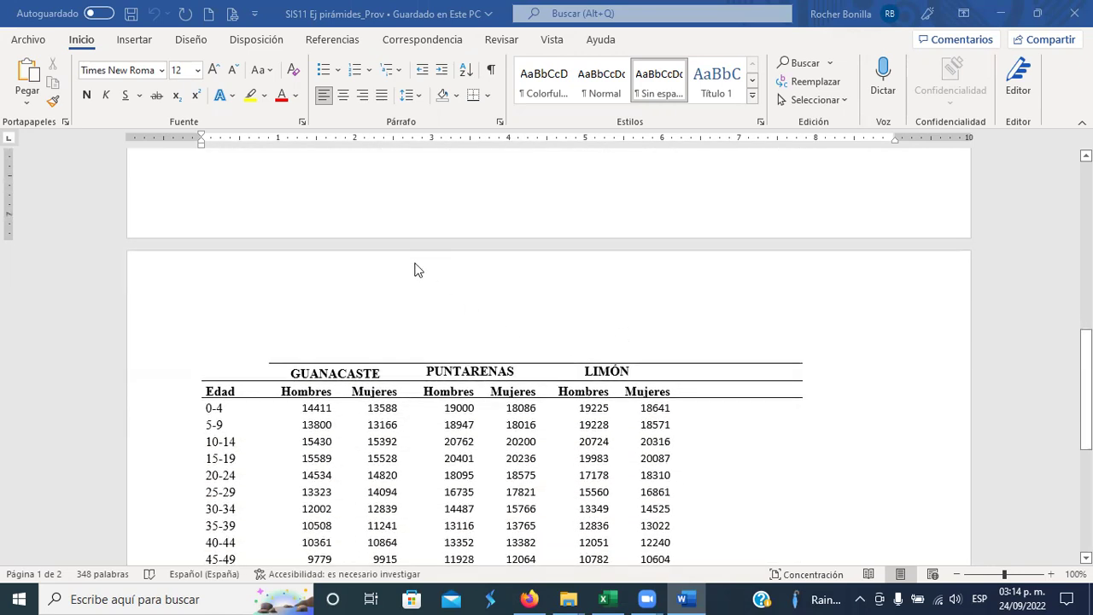
scroll(545, 378, up, 3)
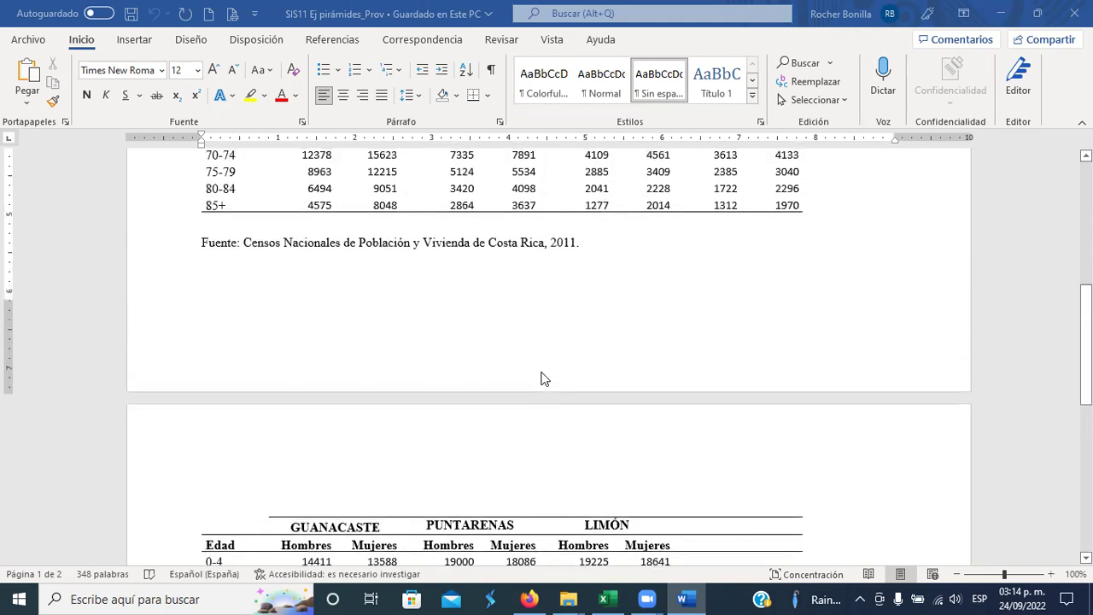
scroll(545, 379, up, 6)
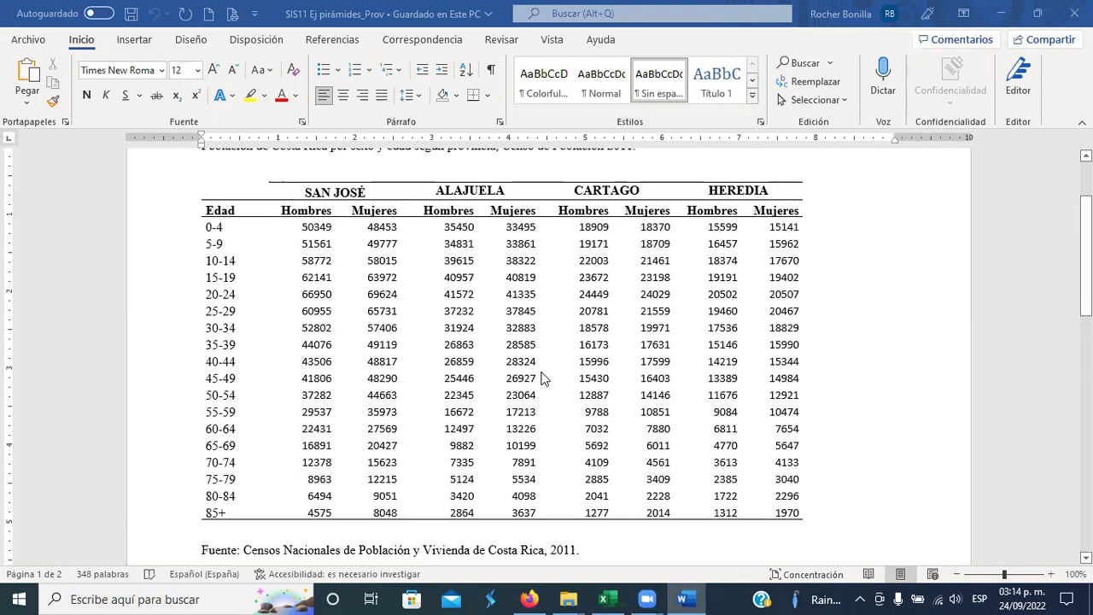
scroll(452, 386, up, 2)
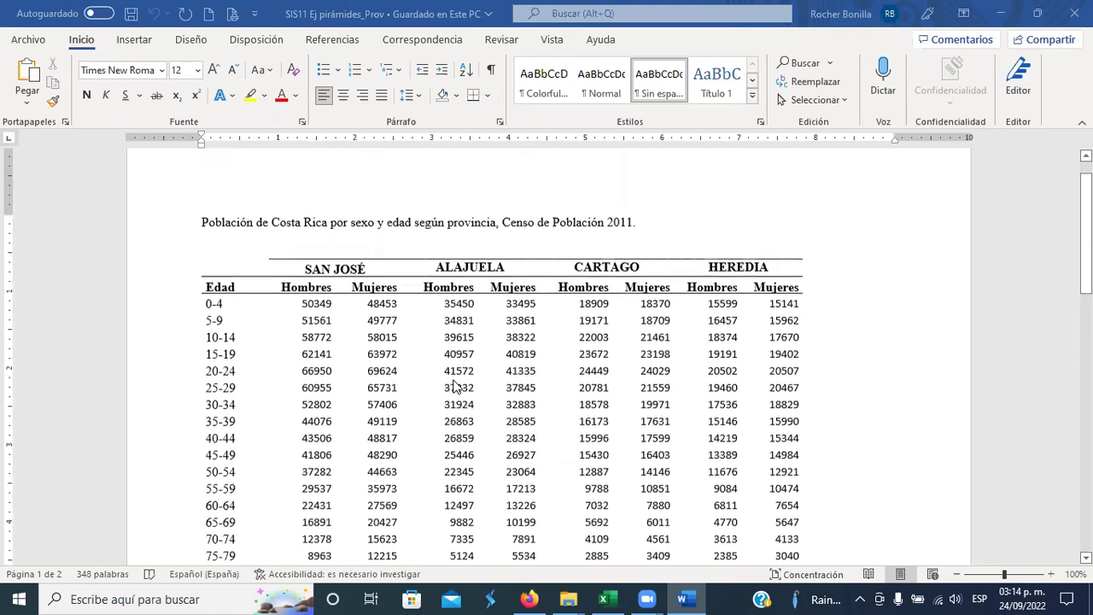
scroll(453, 386, down, 1)
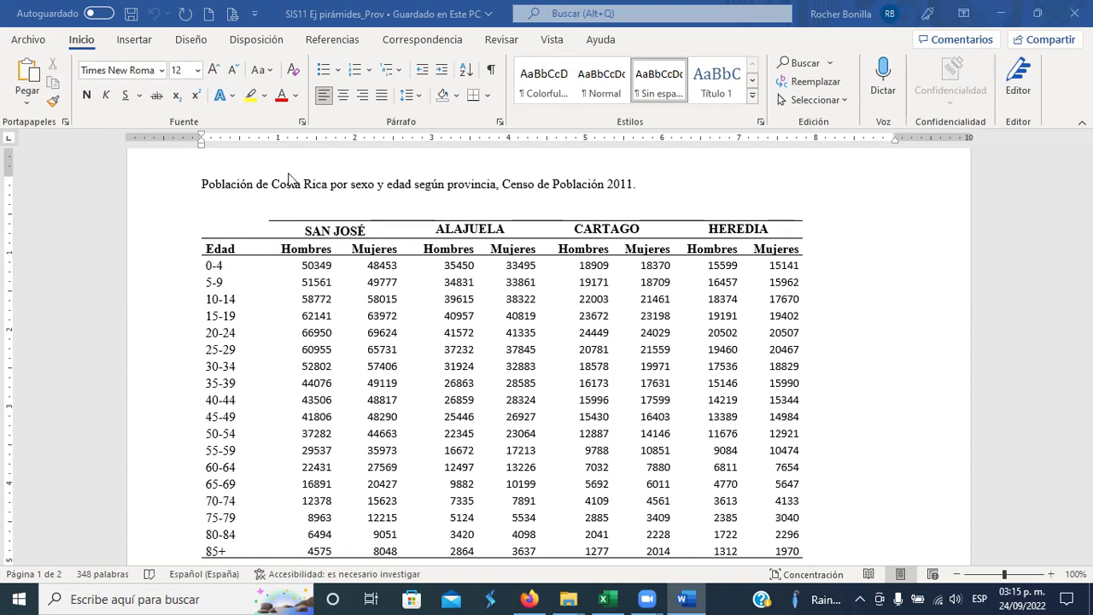
Step: Switch to Excel and create a new blank workbook
click(607, 597)
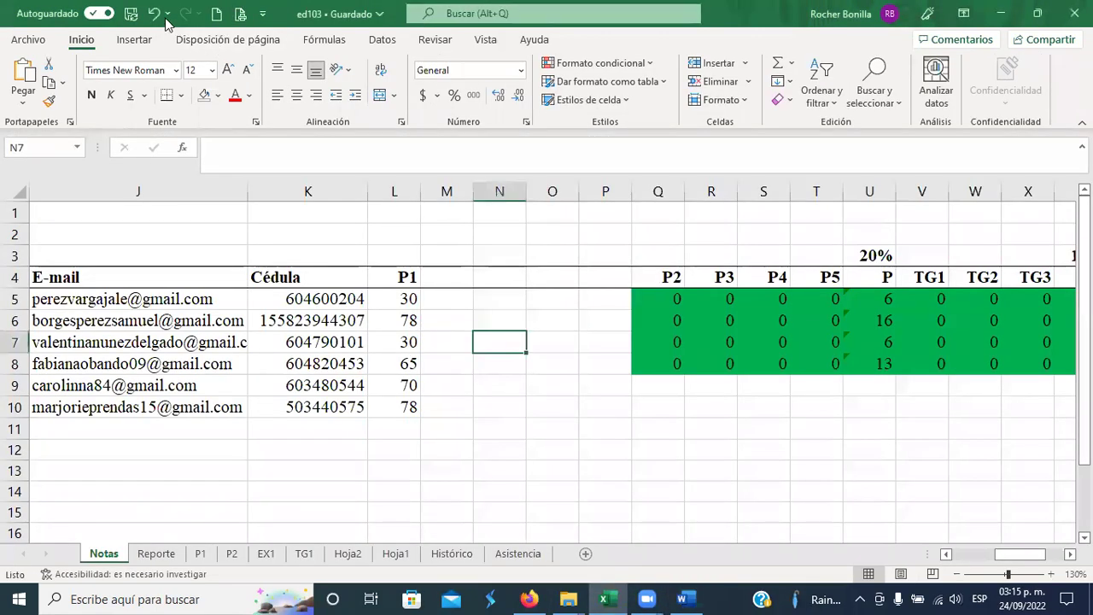
click(211, 14)
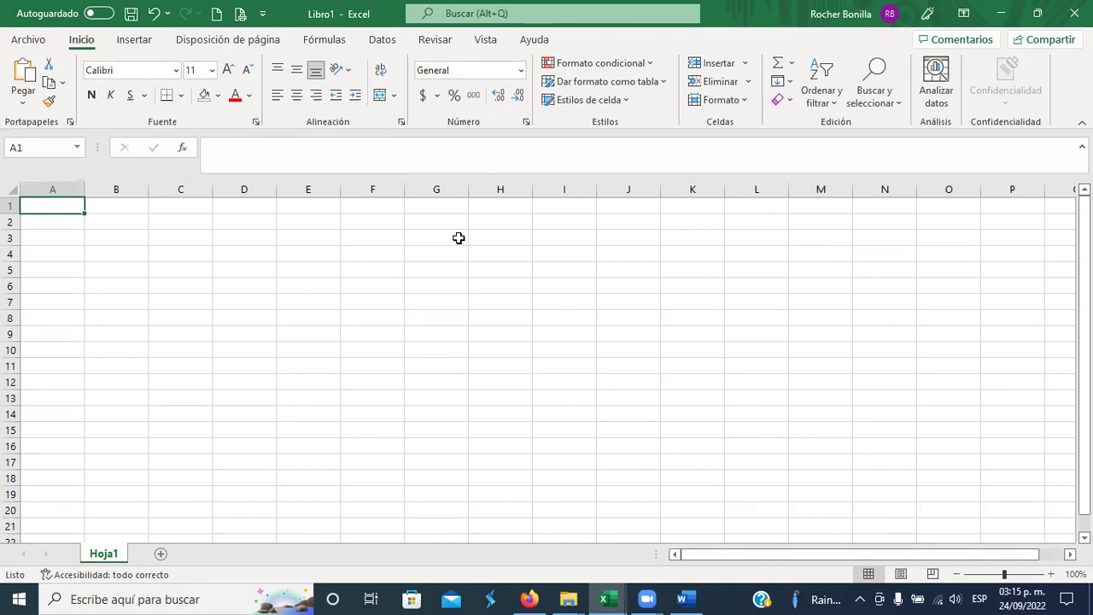
Step: Copy the Edad column and San José's Hombres and Mujeres columns from the Word table into the blank workbook, starting at A1
click(686, 597)
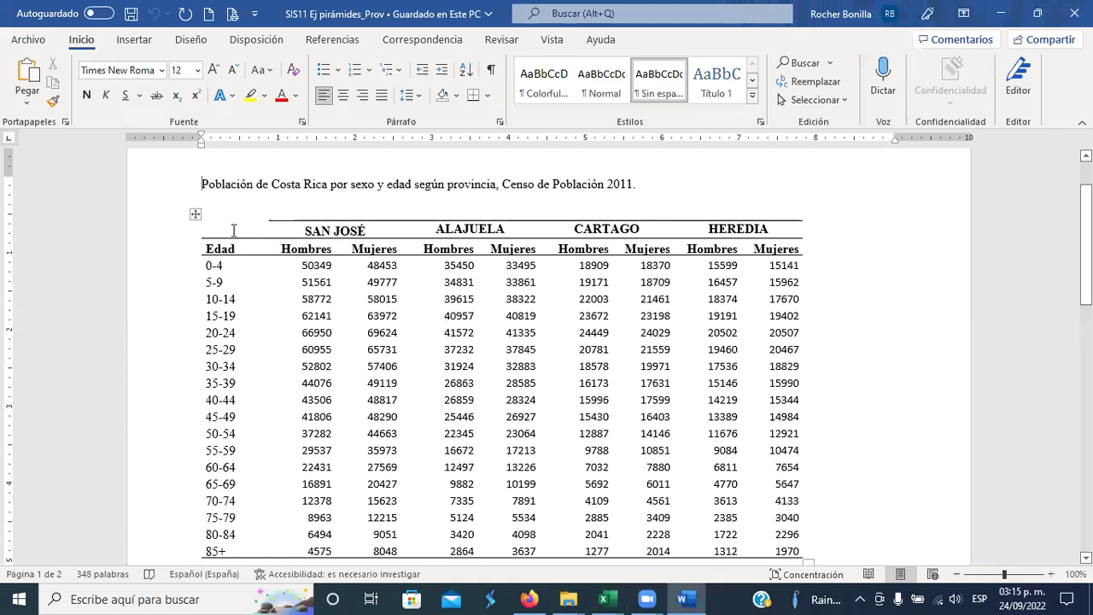
drag(233, 230, 342, 497)
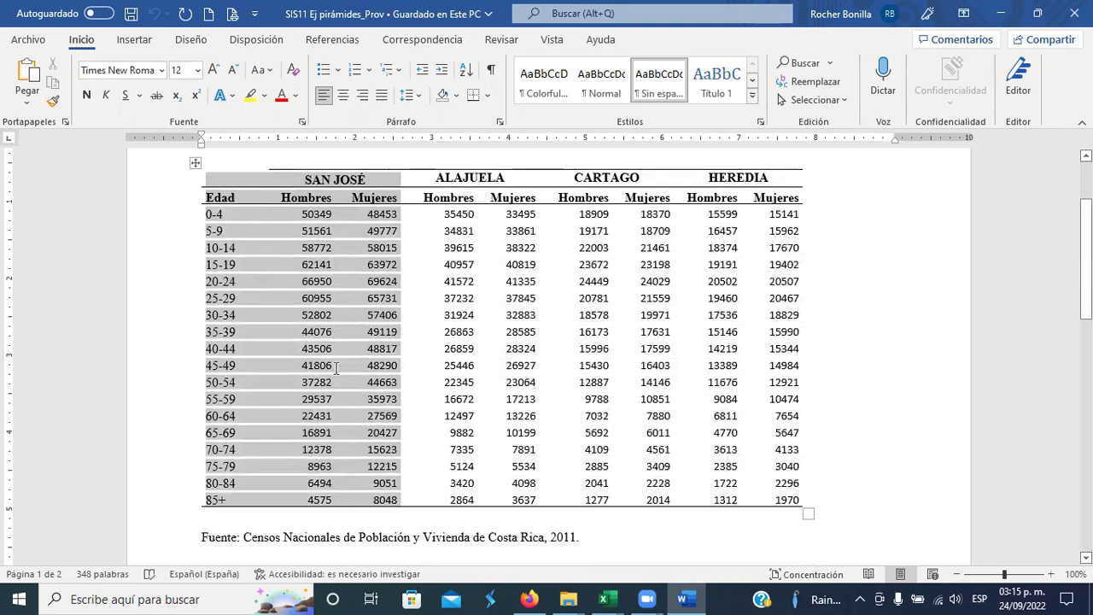
right_click(323, 251)
click(371, 313)
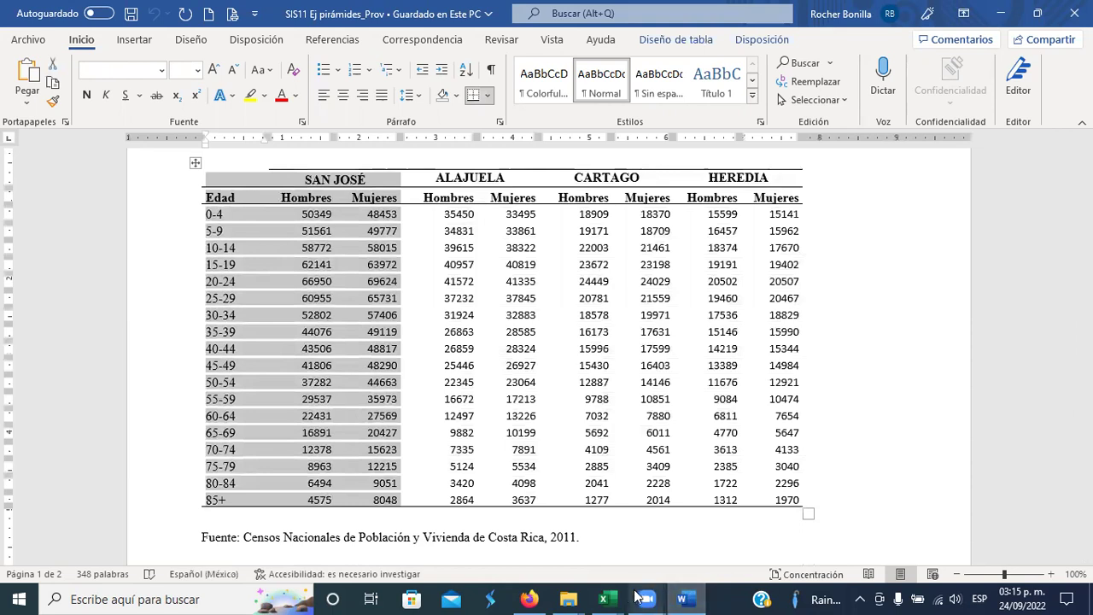
click(604, 598)
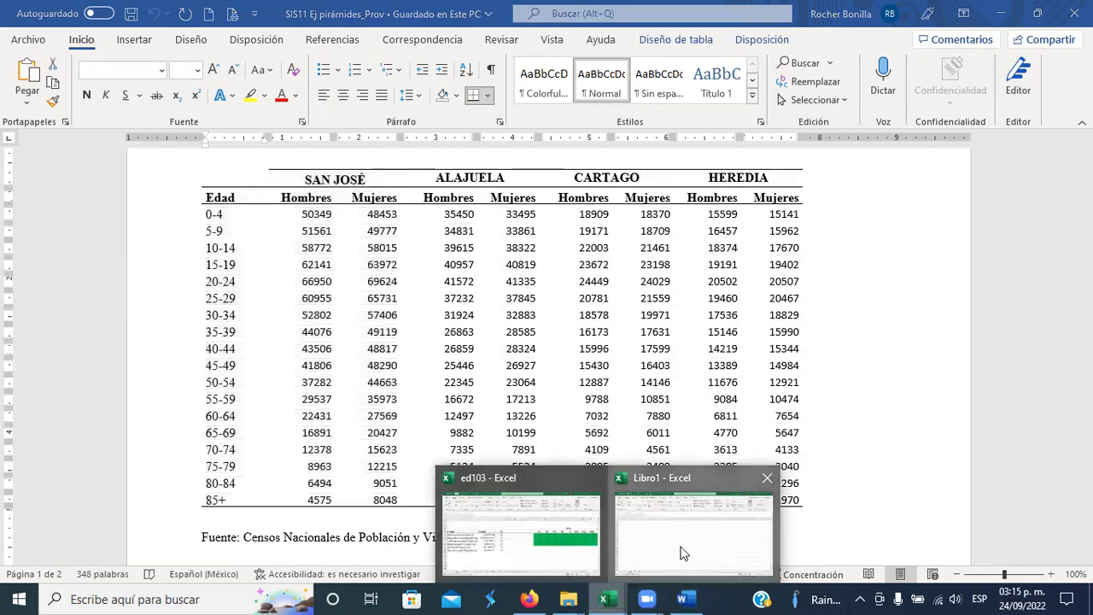
click(684, 554)
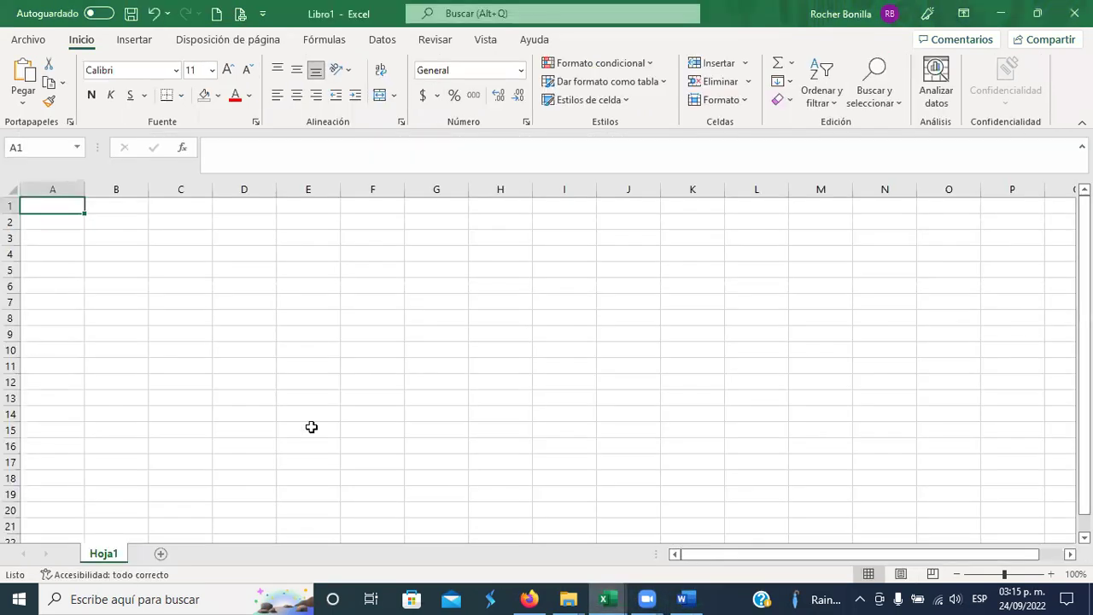
click(23, 72)
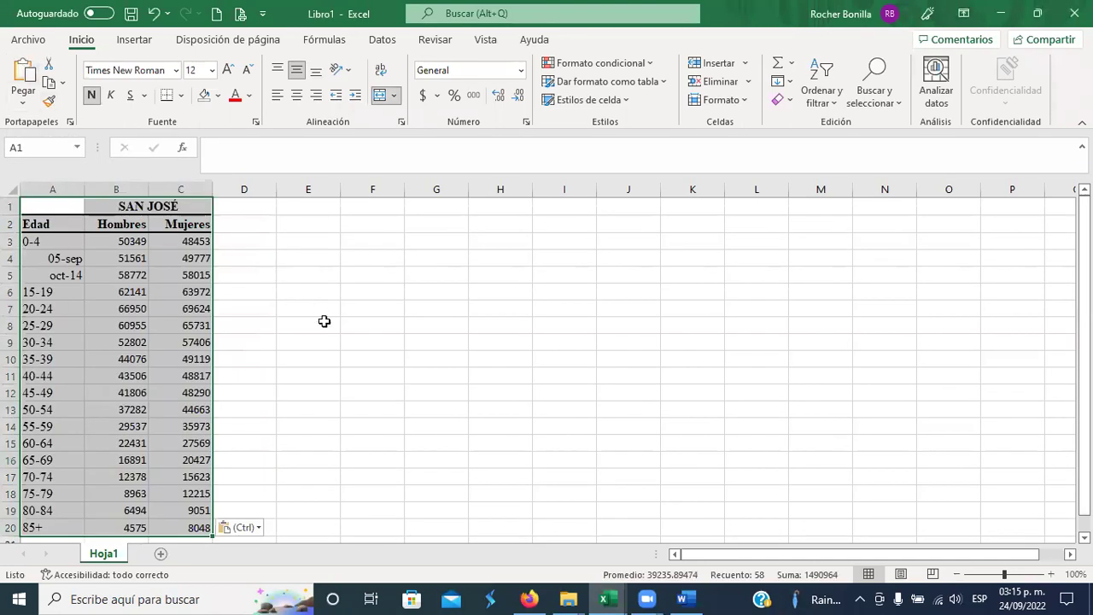
click(329, 354)
Step: Replace the age labels that were converted to dates, entering "05 a 9" in A4 and "10 a 14" in A5
click(72, 257)
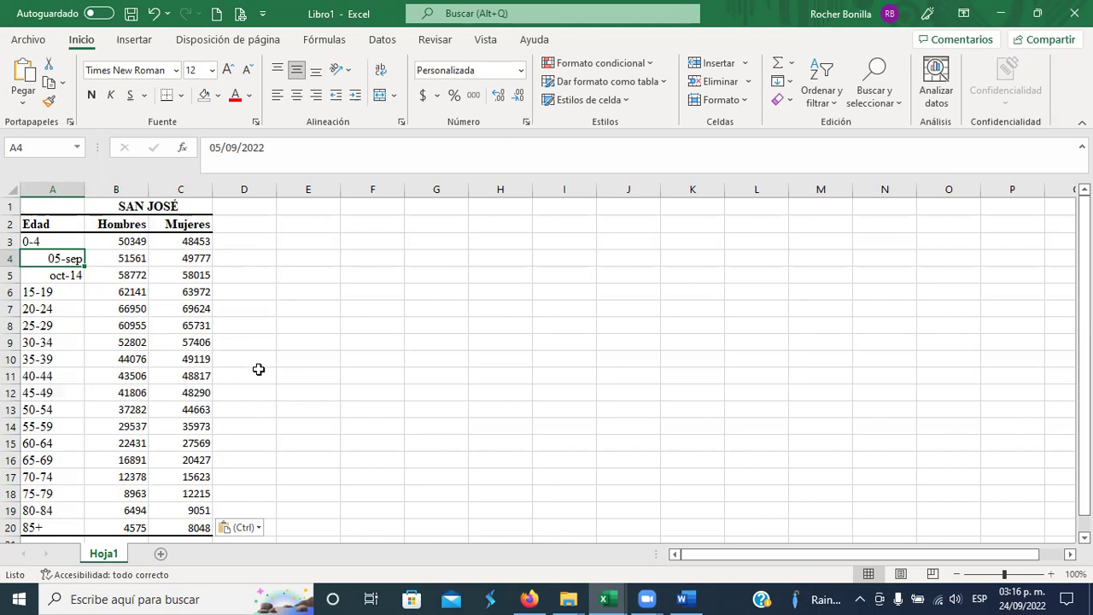
text(05 a 9)
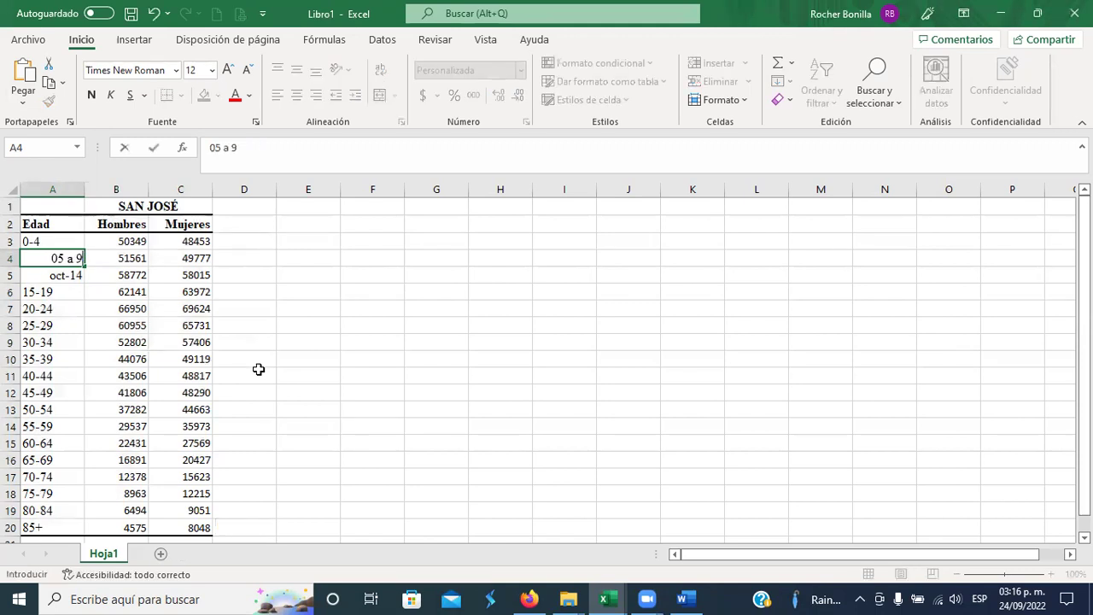
key(Return)
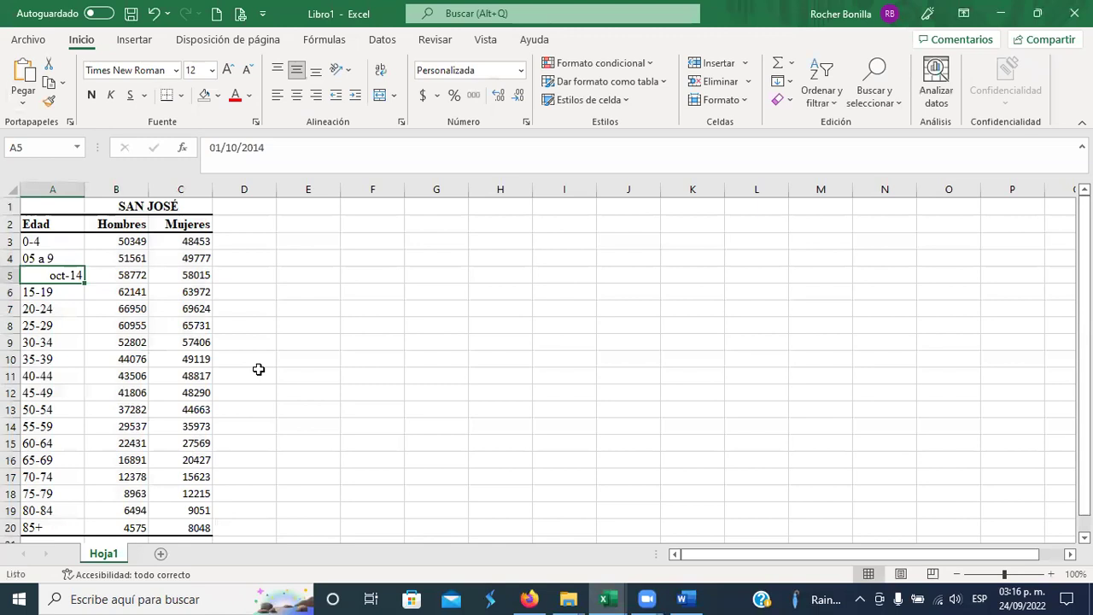
text(10)
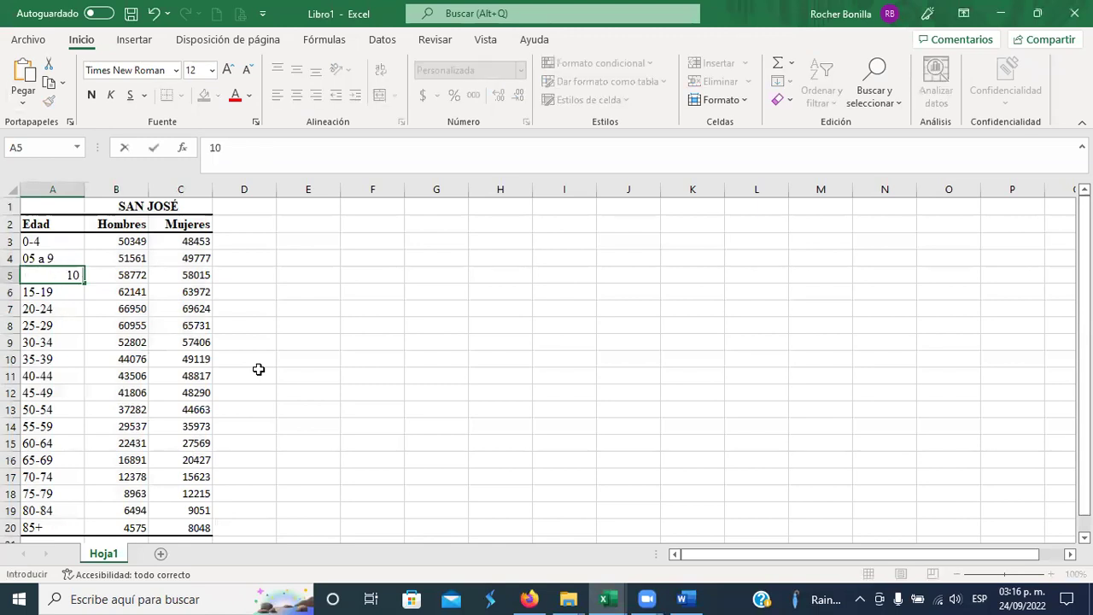
text( a 14)
key(Return)
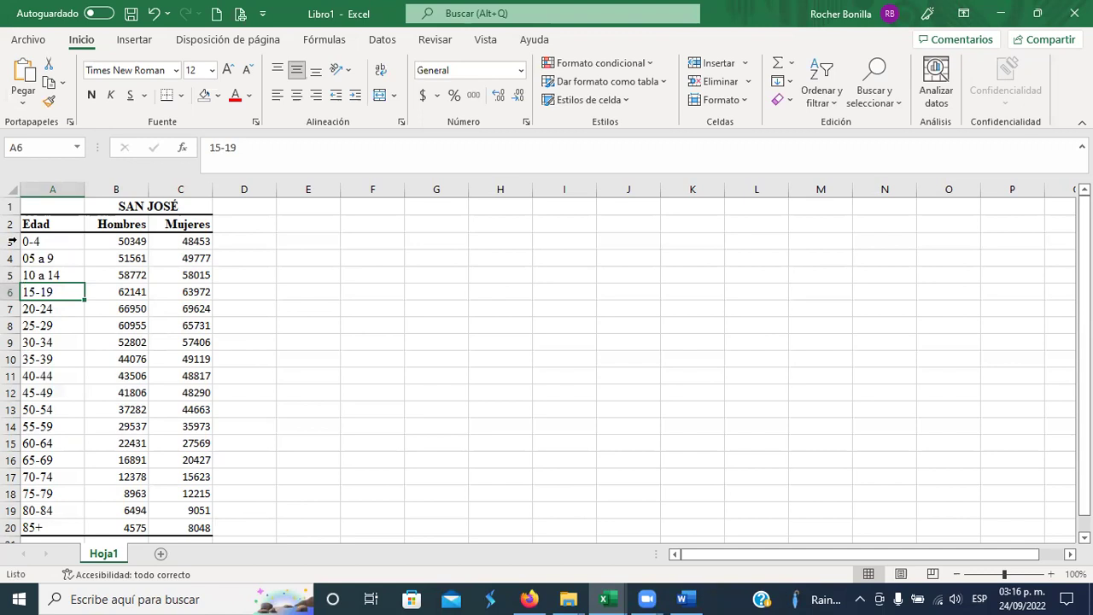
Step: Change the age label in A4 to "5 a 9", removing its leading zero
click(61, 260)
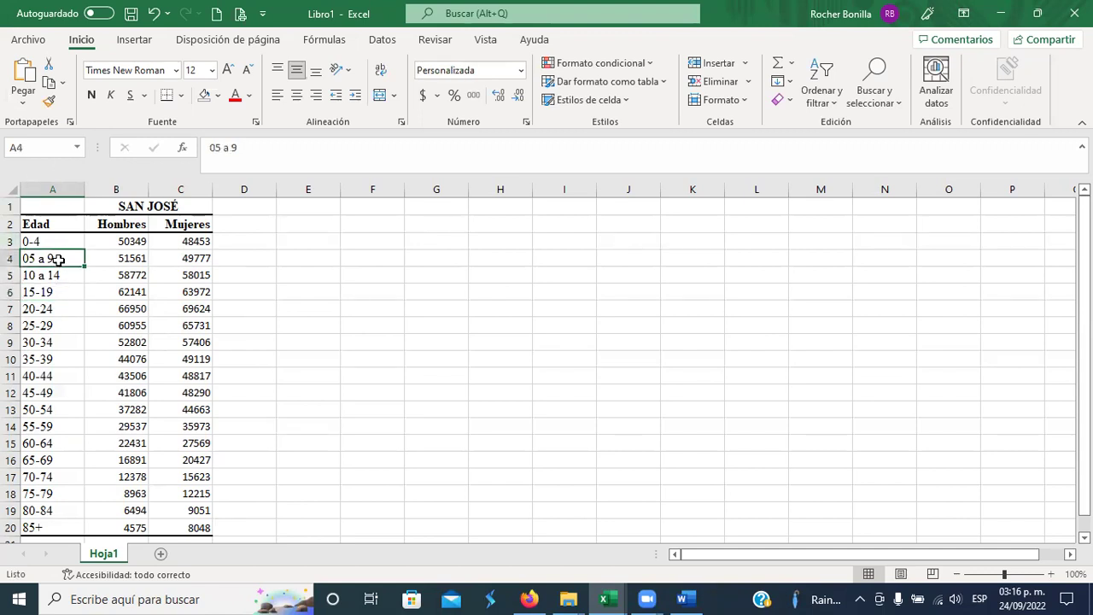
click(213, 150)
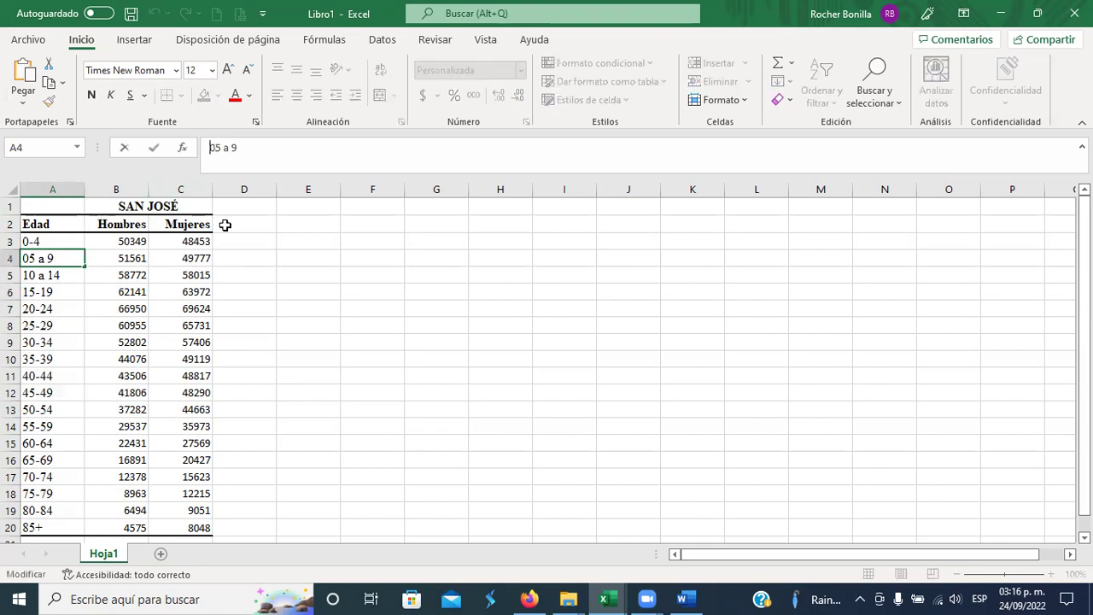
key(Delete)
key(Return)
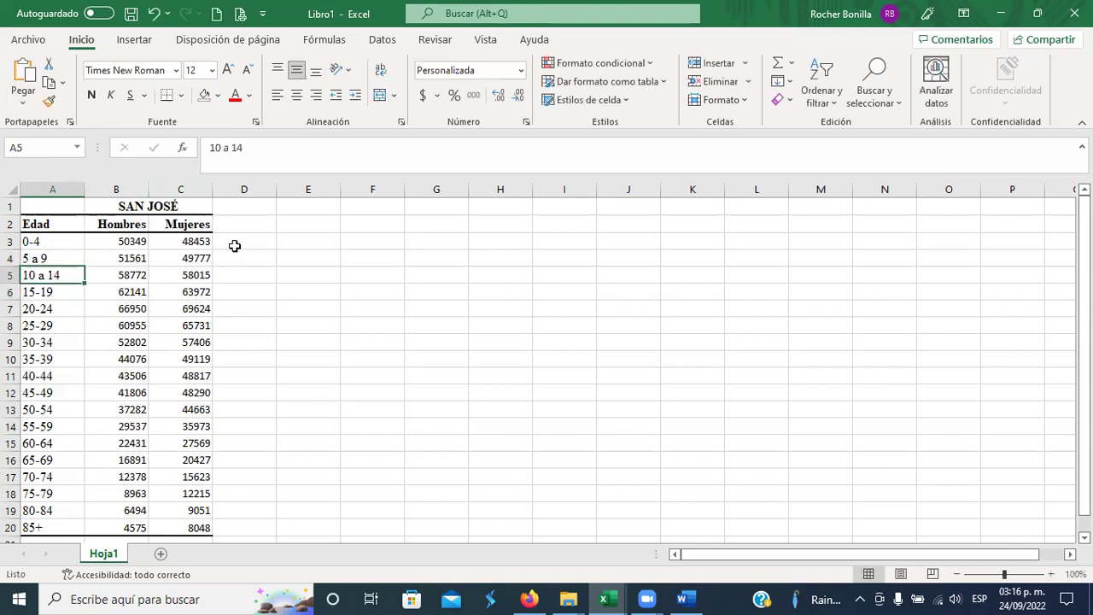
Step: Switch to Firefox, read the sex ratio formula in the Guía Rápida de Población PDF, and return to the Excel workbook
click(530, 599)
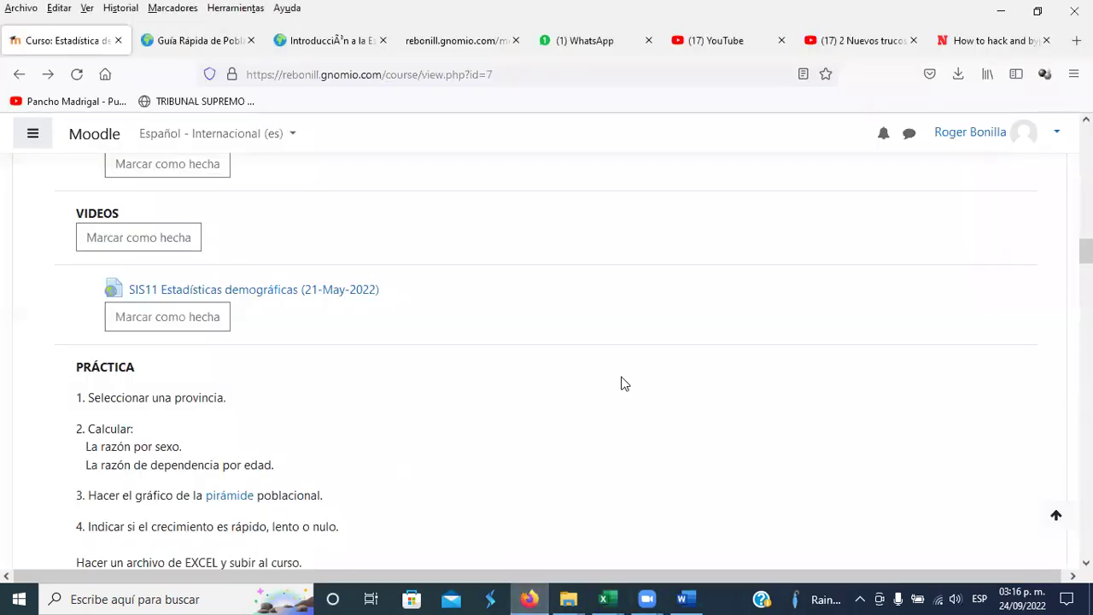
click(209, 40)
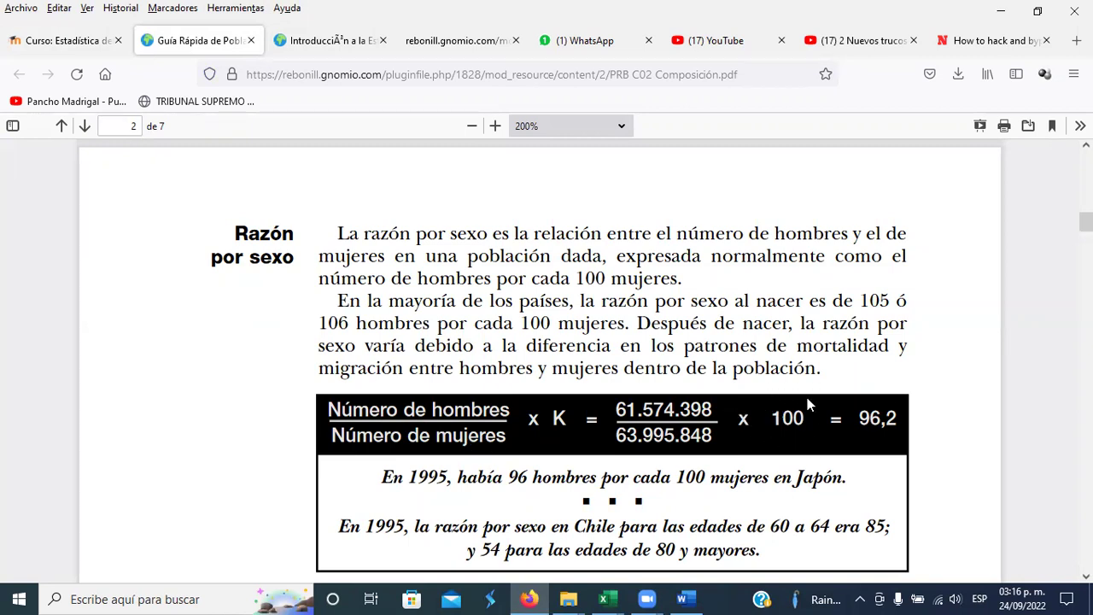
click(604, 599)
click(686, 547)
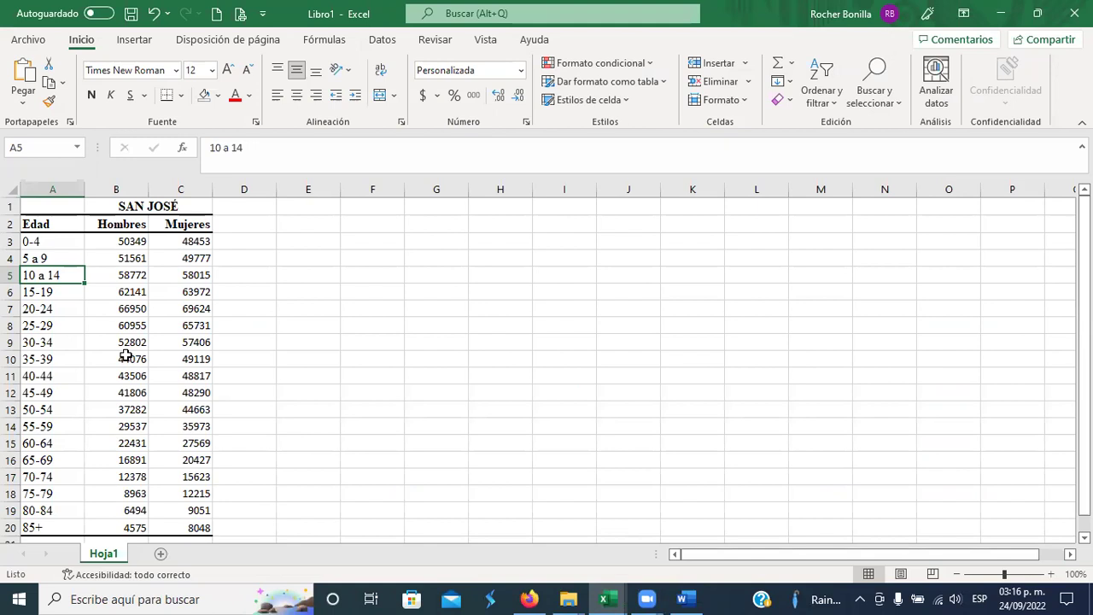
Step: Enter the label "TOTAL" in A21, directly below the 85+ age group
click(955, 574)
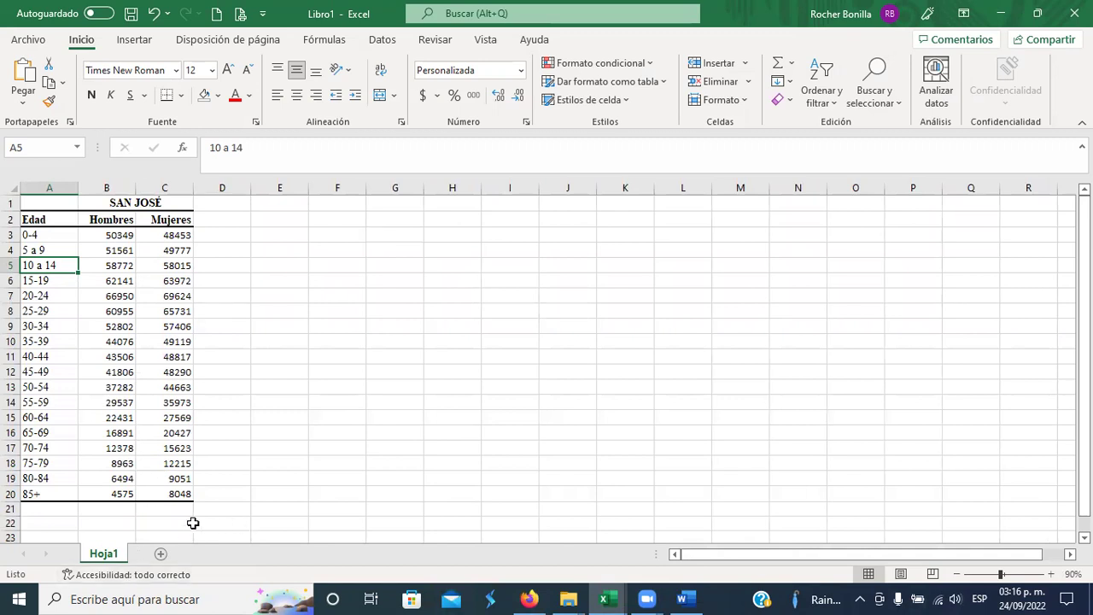
click(105, 509)
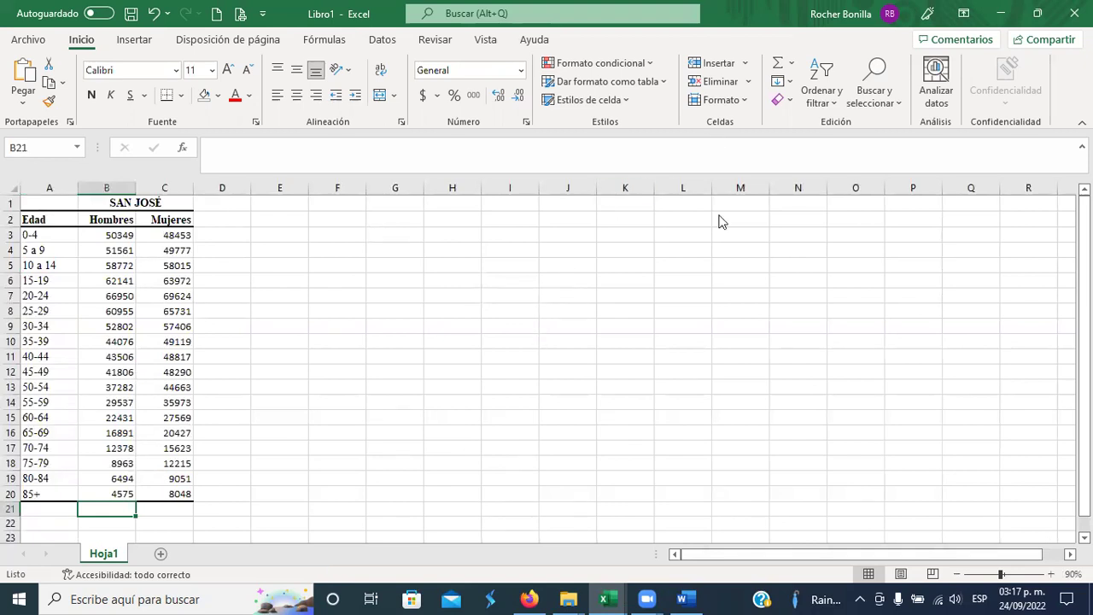
drag(126, 235, 120, 494)
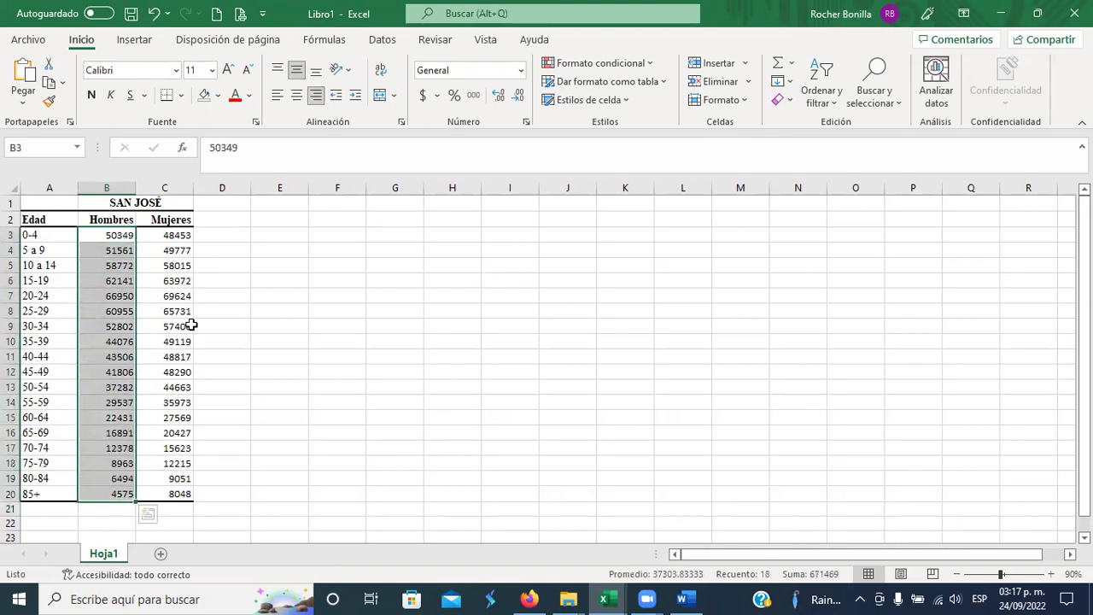
drag(172, 236, 165, 496)
click(101, 511)
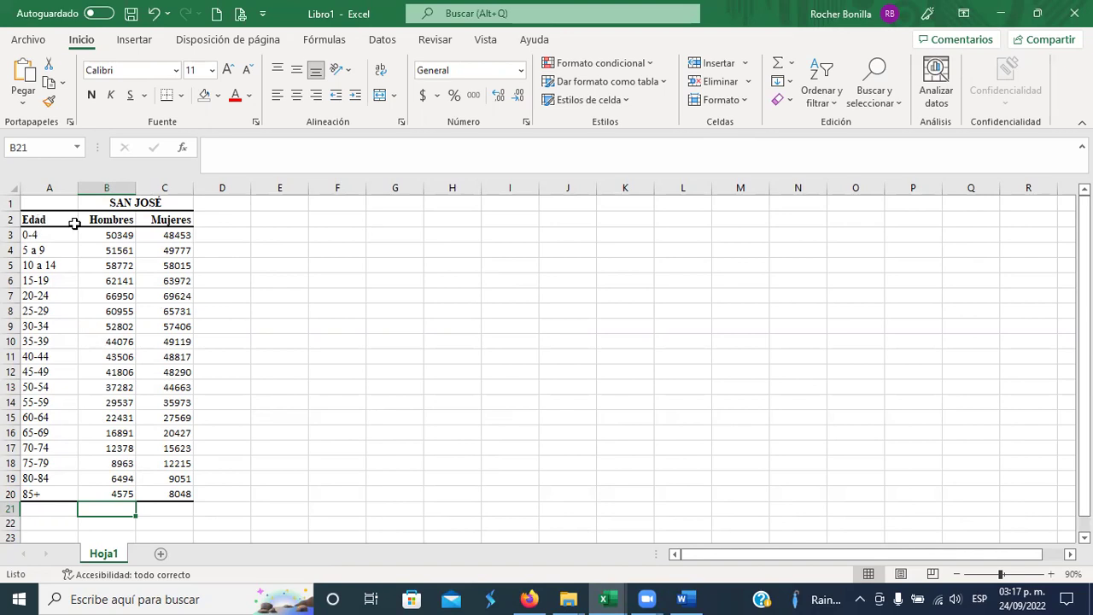
click(57, 505)
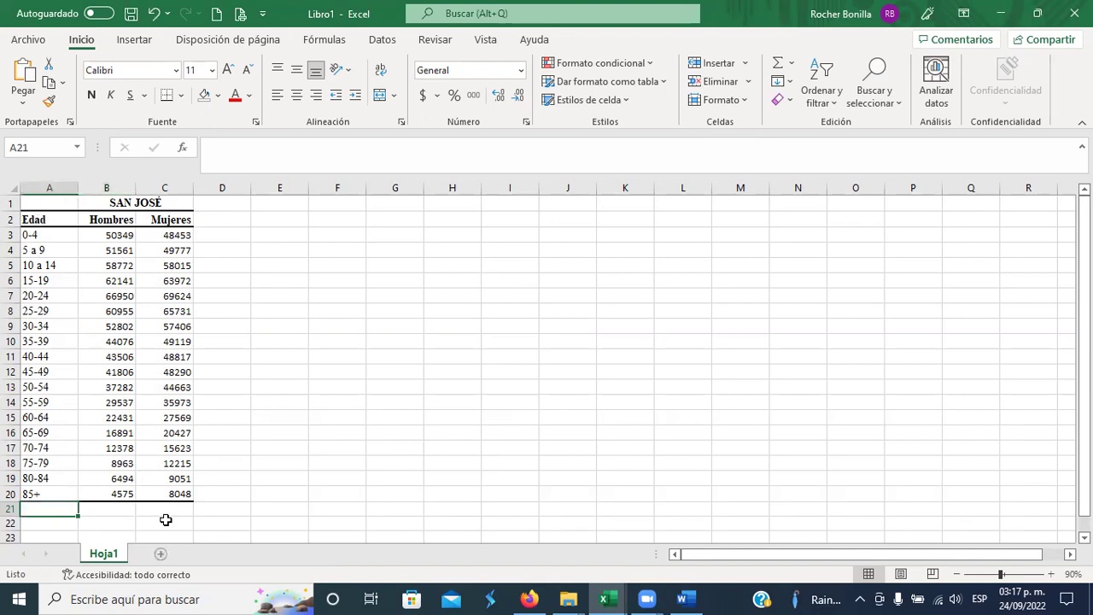
text(TOTAL)
key(Return)
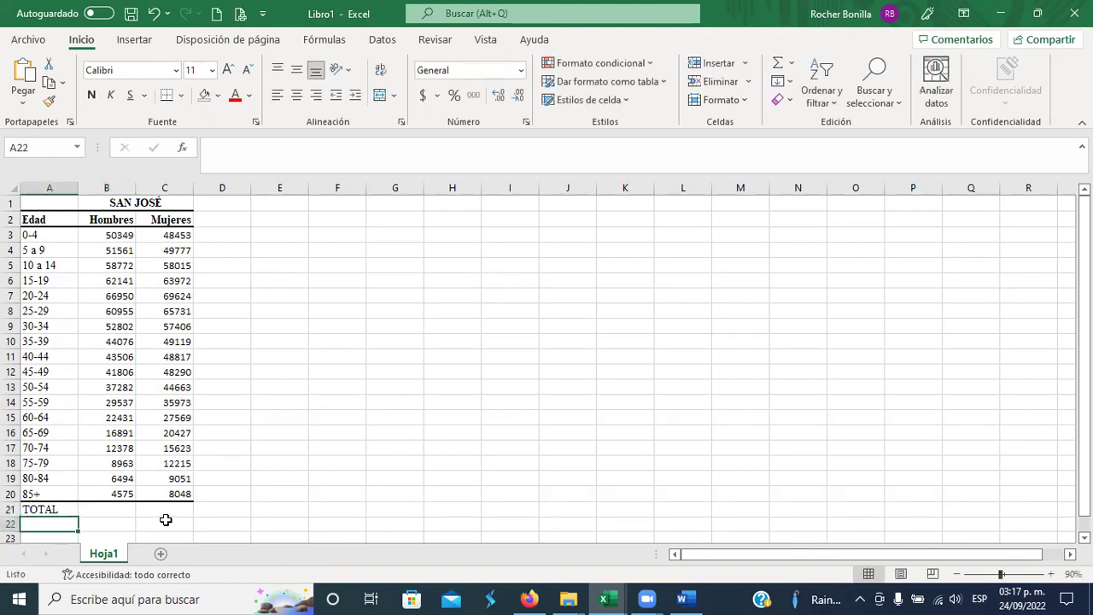
Step: Total the Hombres column in B21 with =SUMA(B3:B20)
click(123, 505)
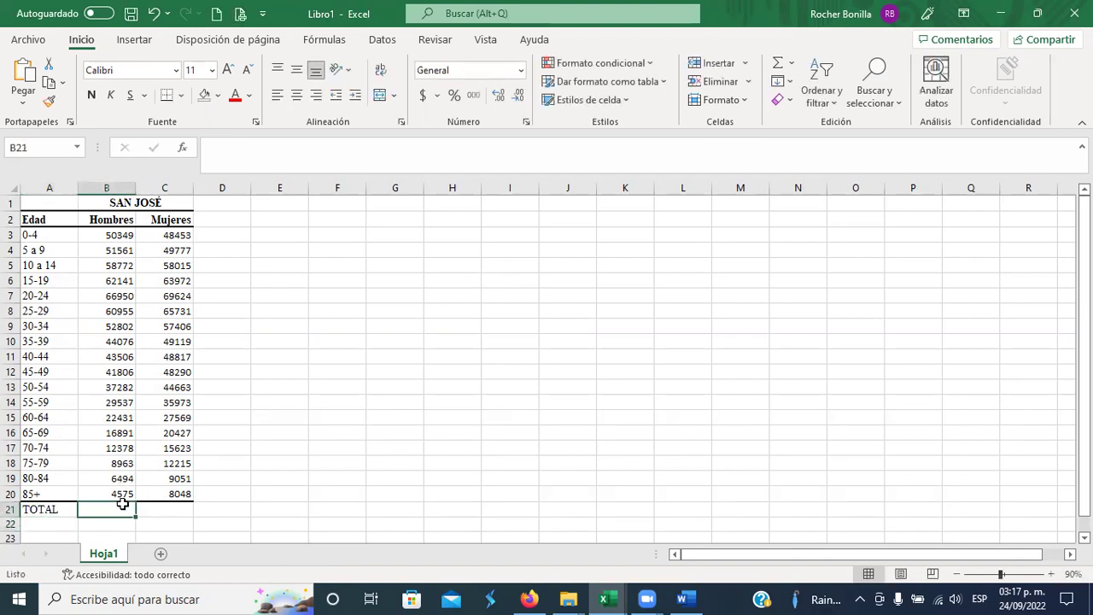
click(777, 65)
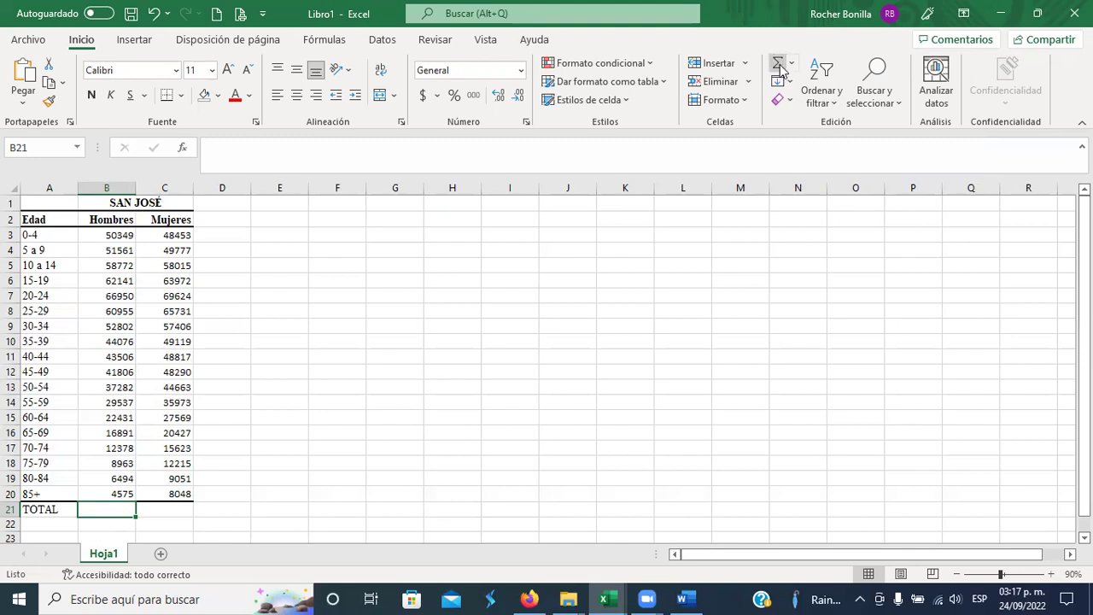
click(779, 66)
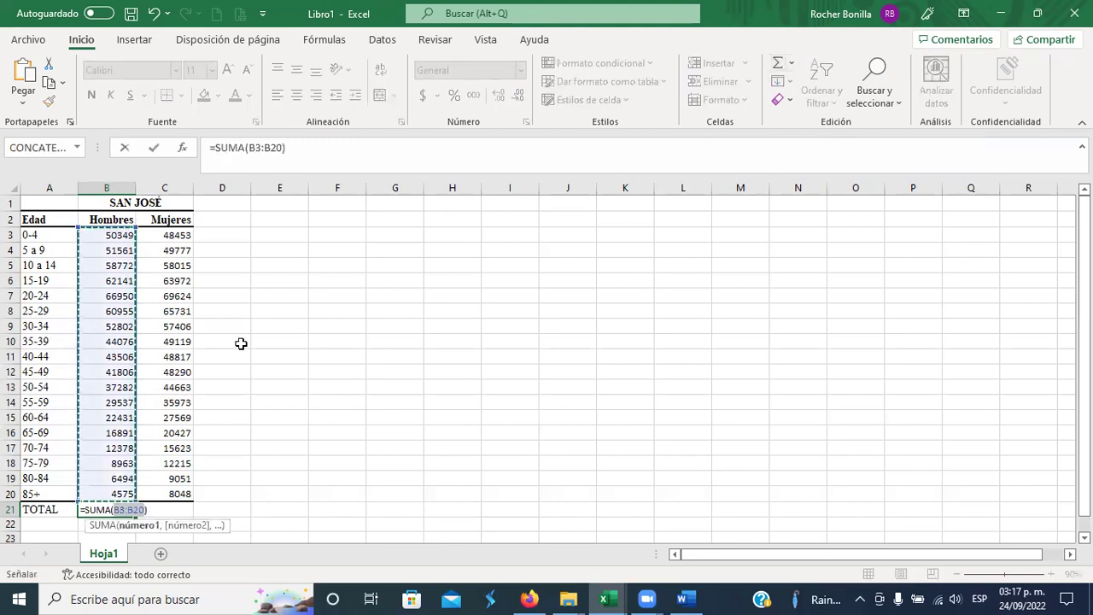
drag(120, 232, 100, 494)
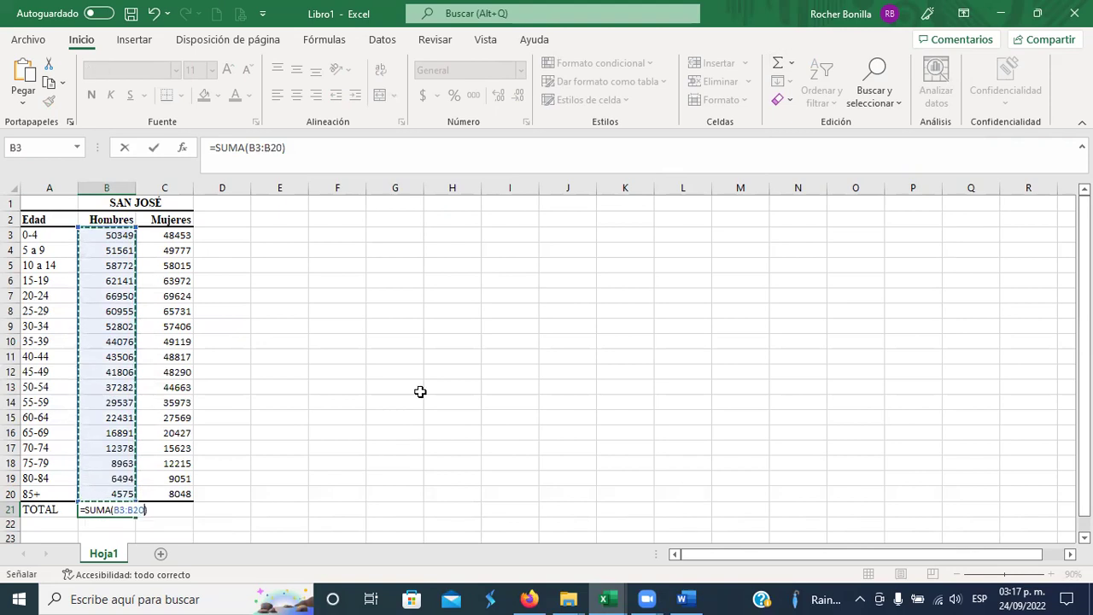
key(Return)
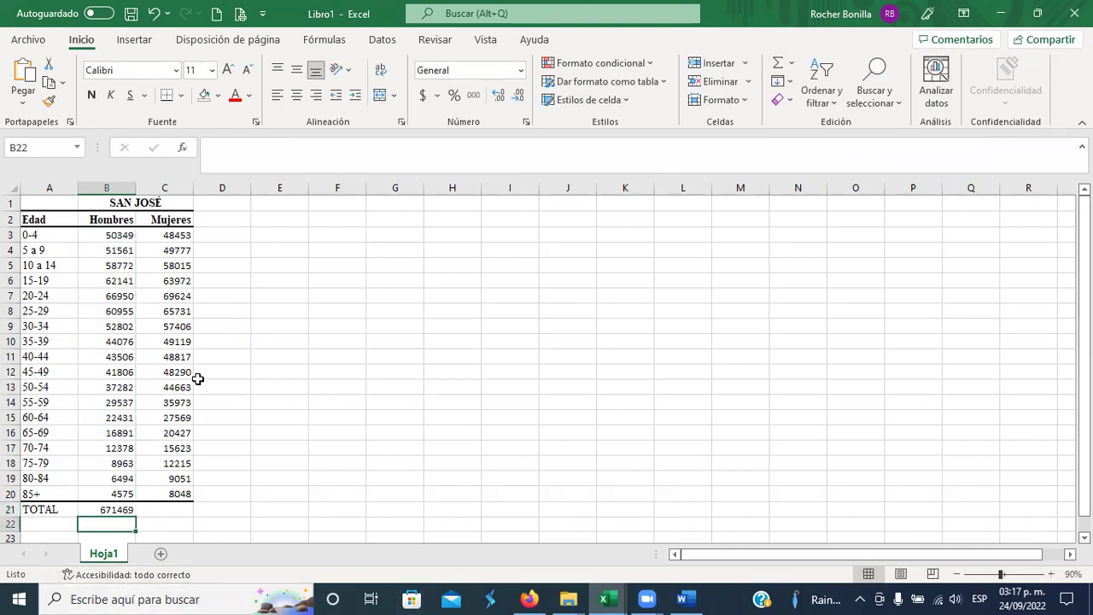
Step: Total the Mujeres column in C21 with =SUMA(C3:C20) and check the formulas of both totals
click(181, 511)
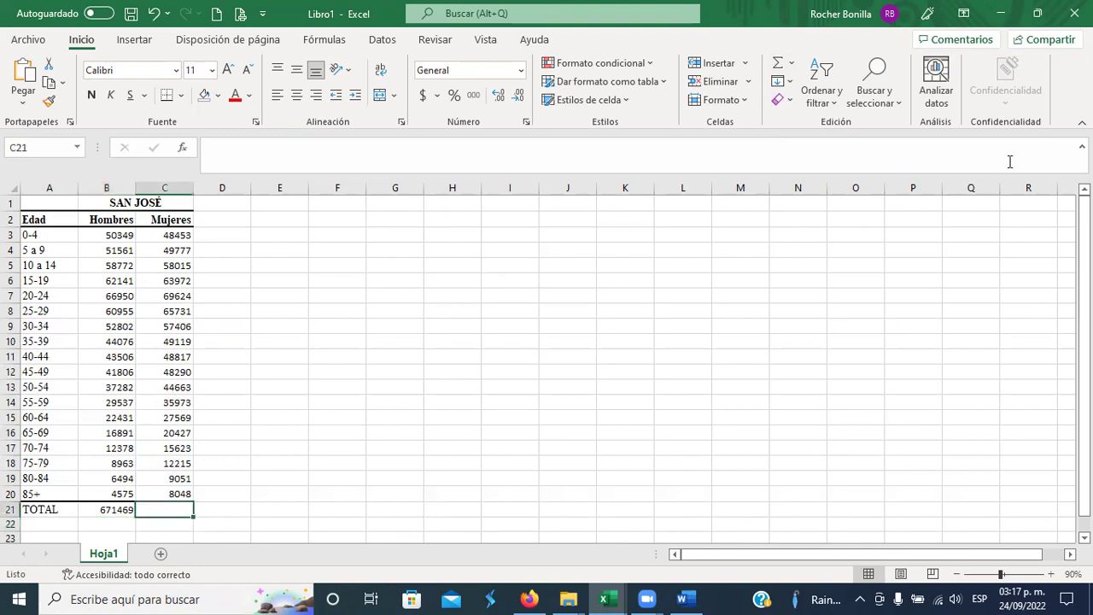
click(777, 64)
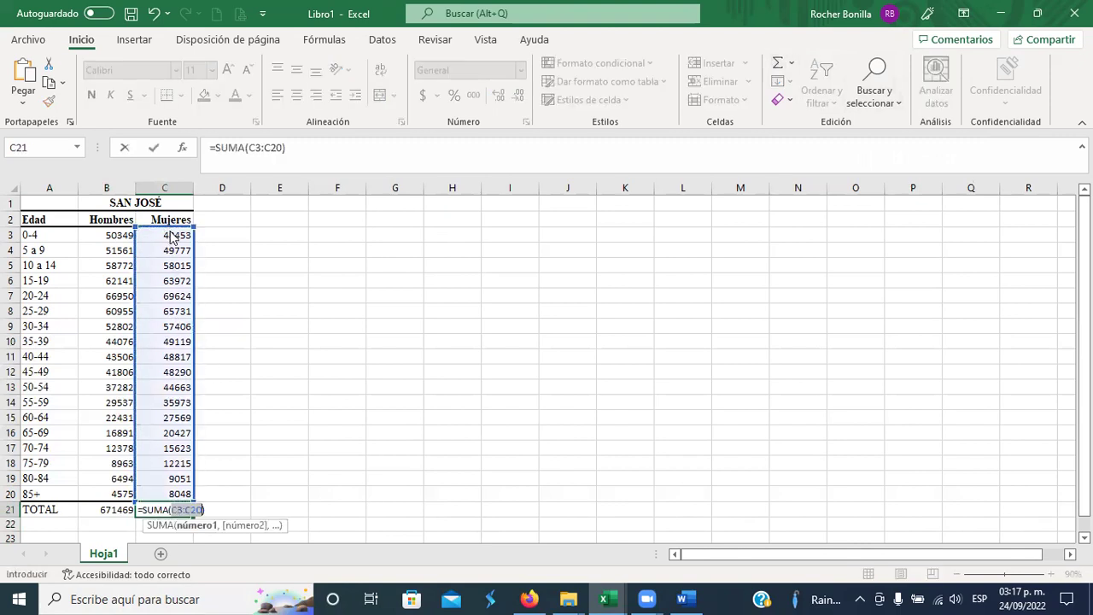
drag(162, 235, 143, 486)
key(Return)
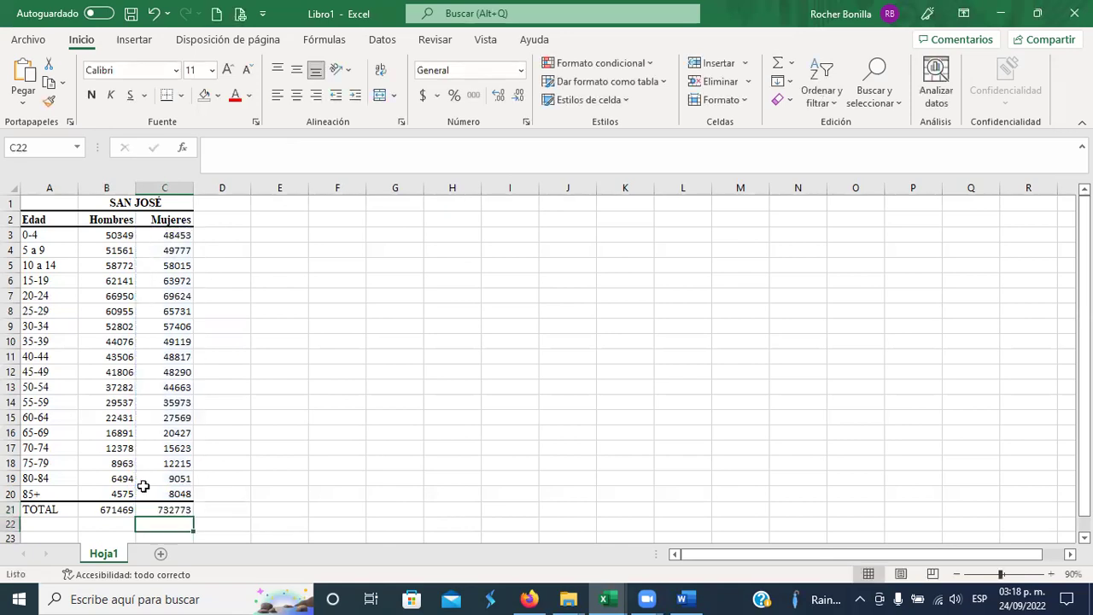
click(90, 510)
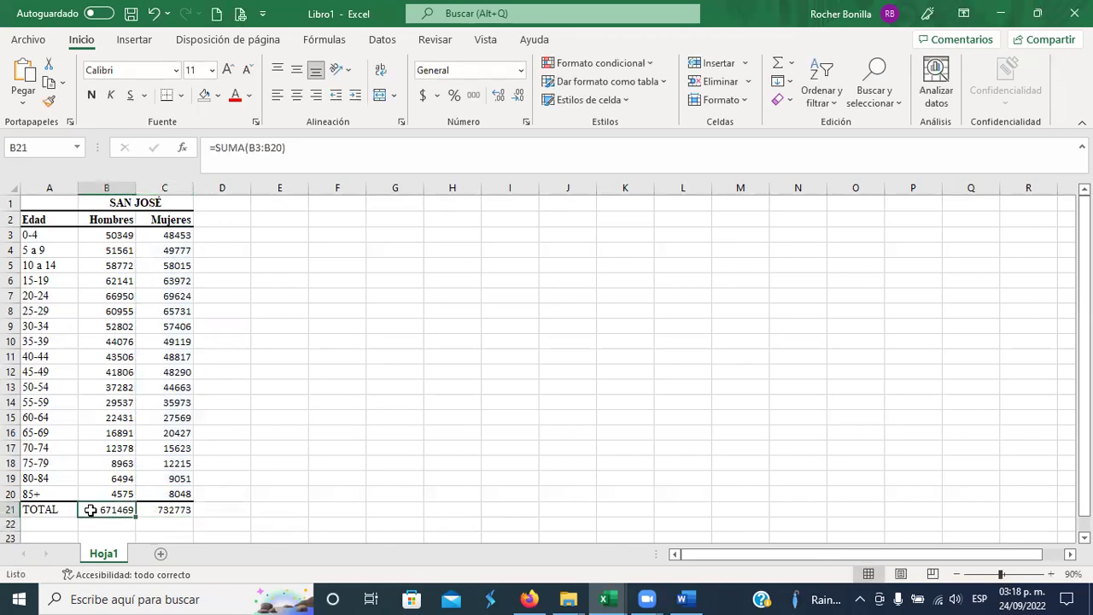
click(172, 510)
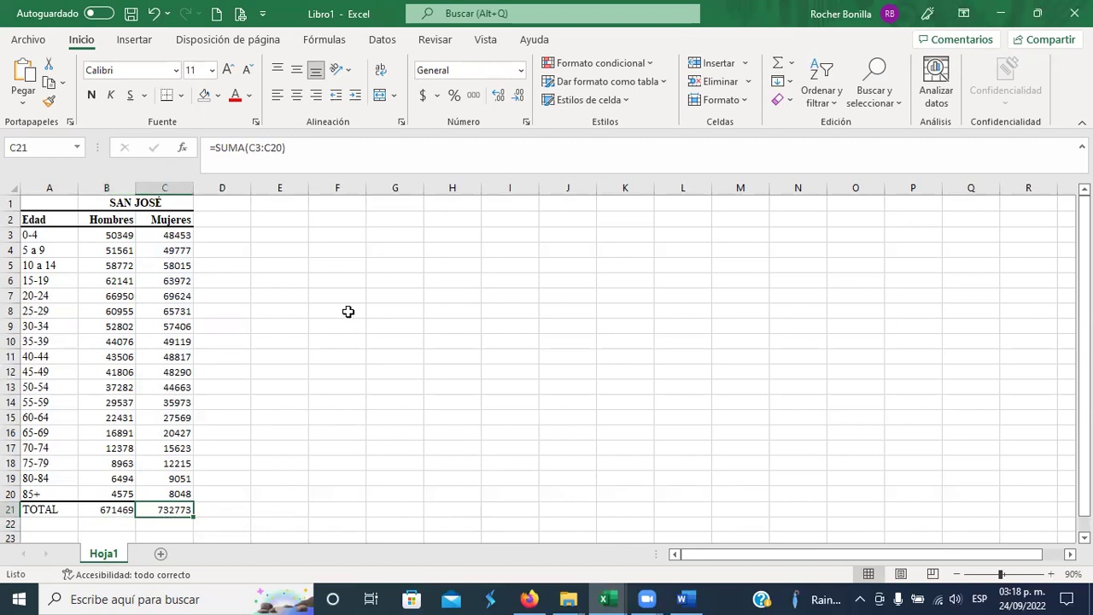
Step: Enter the label "Razón por sexo" in E5 and widen column E to fit the text
click(293, 241)
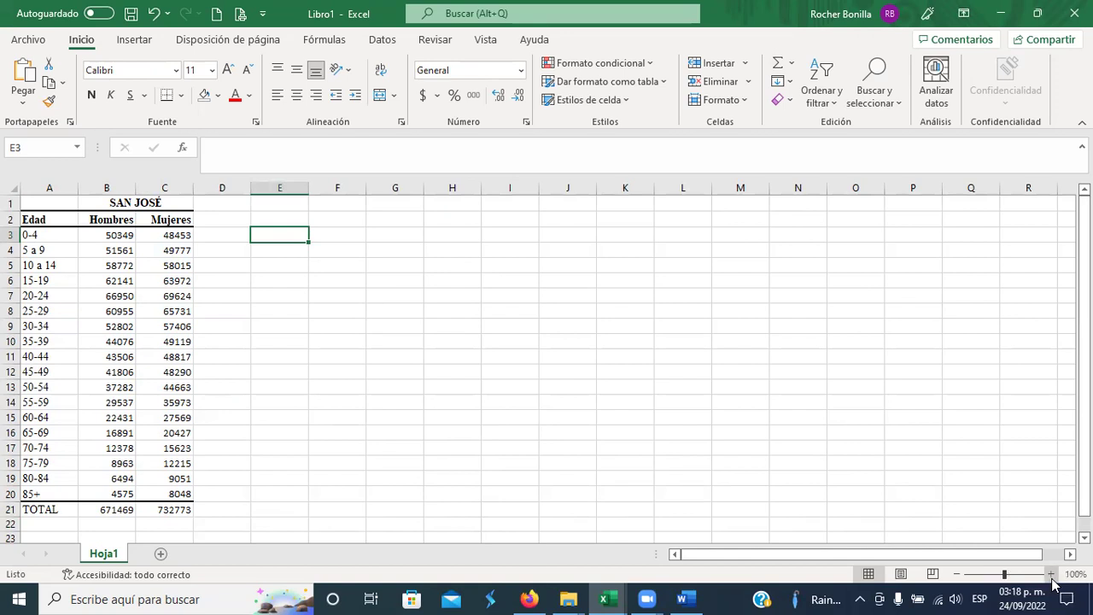
click(1051, 574)
click(1051, 574)
click(1051, 573)
click(1051, 574)
click(435, 255)
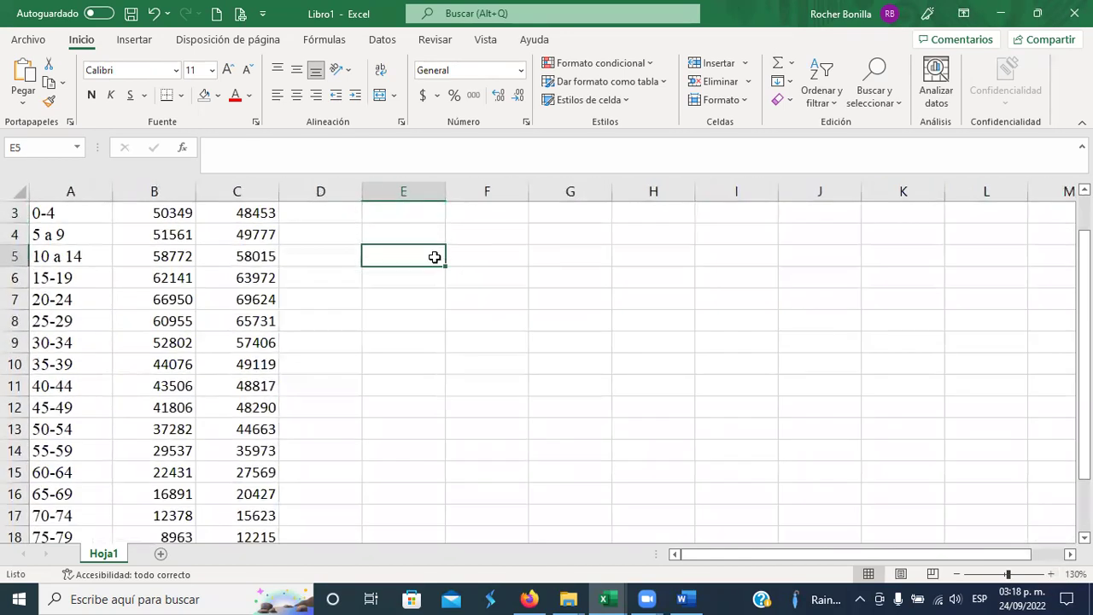
text(R)
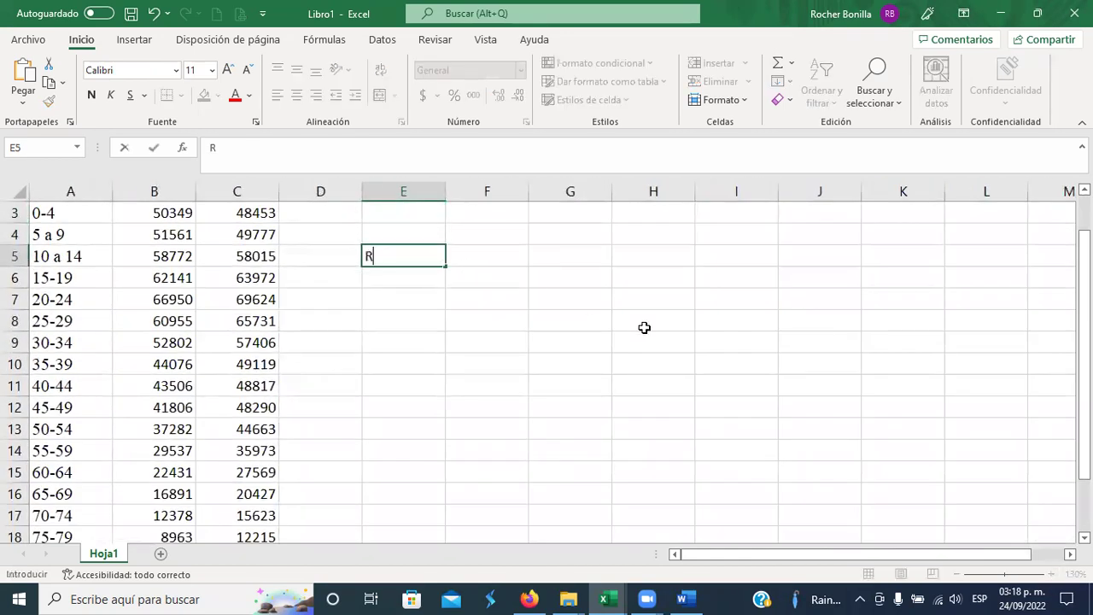
text(azón po)
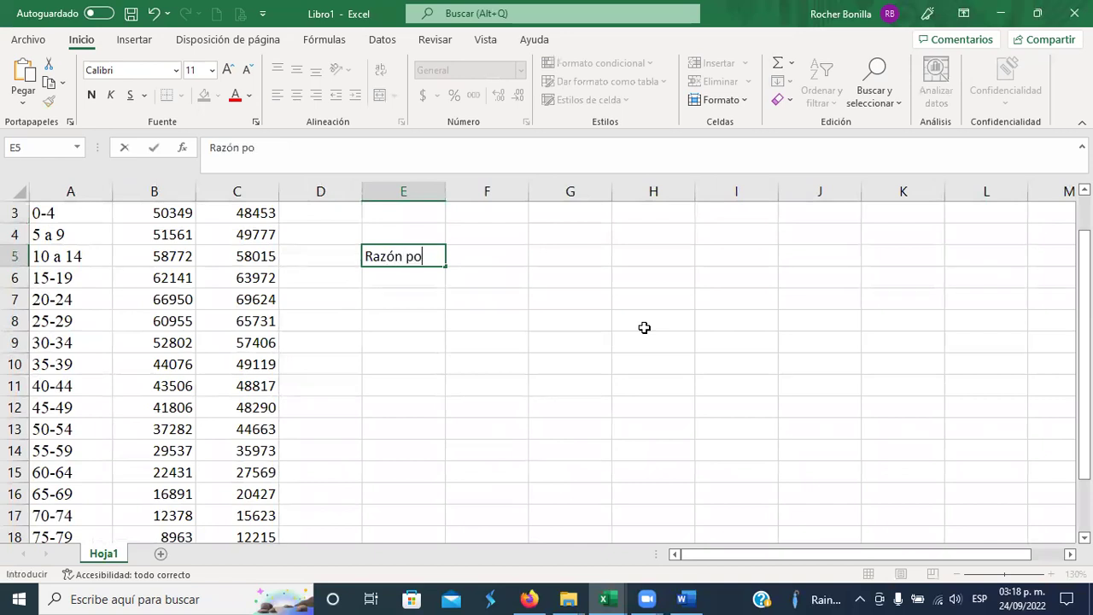
text(r sexo)
key(Return)
drag(445, 189, 472, 190)
Step: Move the "Razón por sexo" label from E5 to E10
scroll(544, 285, down, 1)
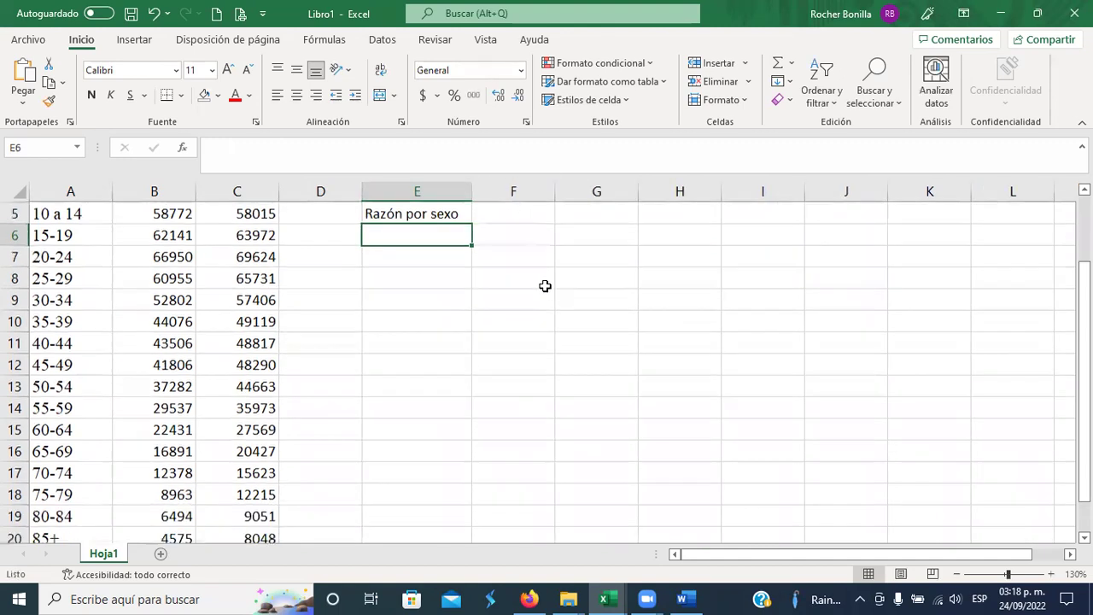
scroll(466, 254, up, 1)
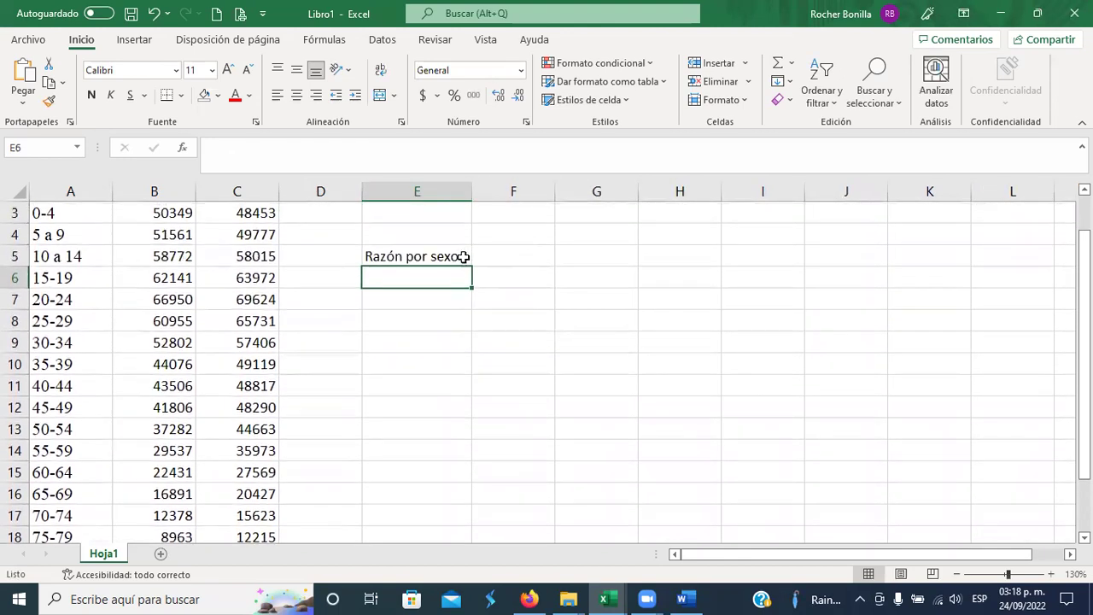
click(411, 256)
drag(415, 266, 409, 362)
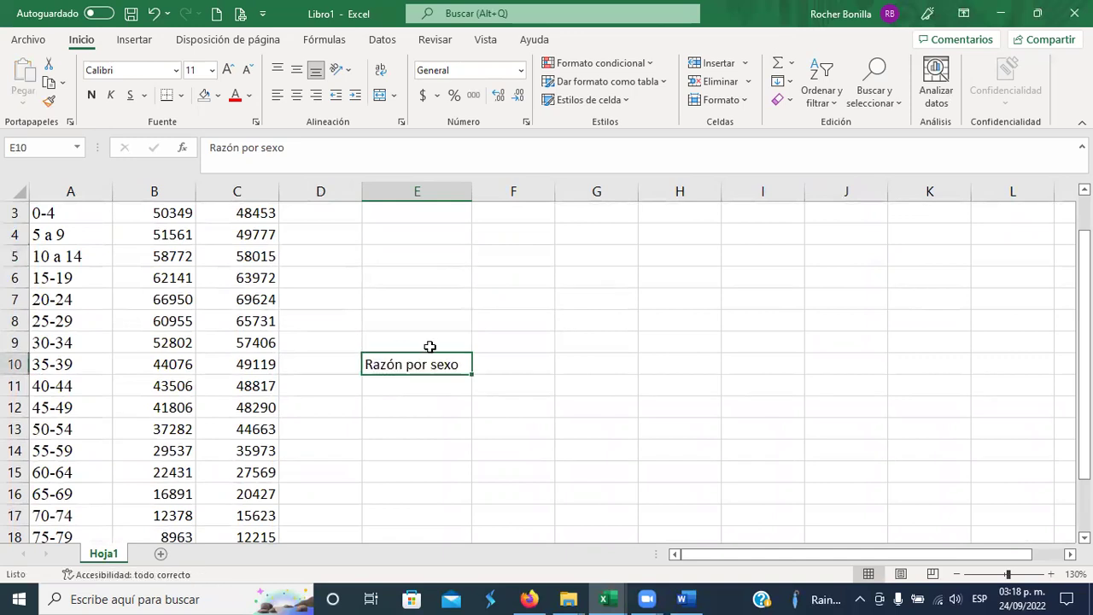
Step: Examine the Hombres and Mujeres totals in row 21 and the age groups they cover
scroll(459, 347, down, 2)
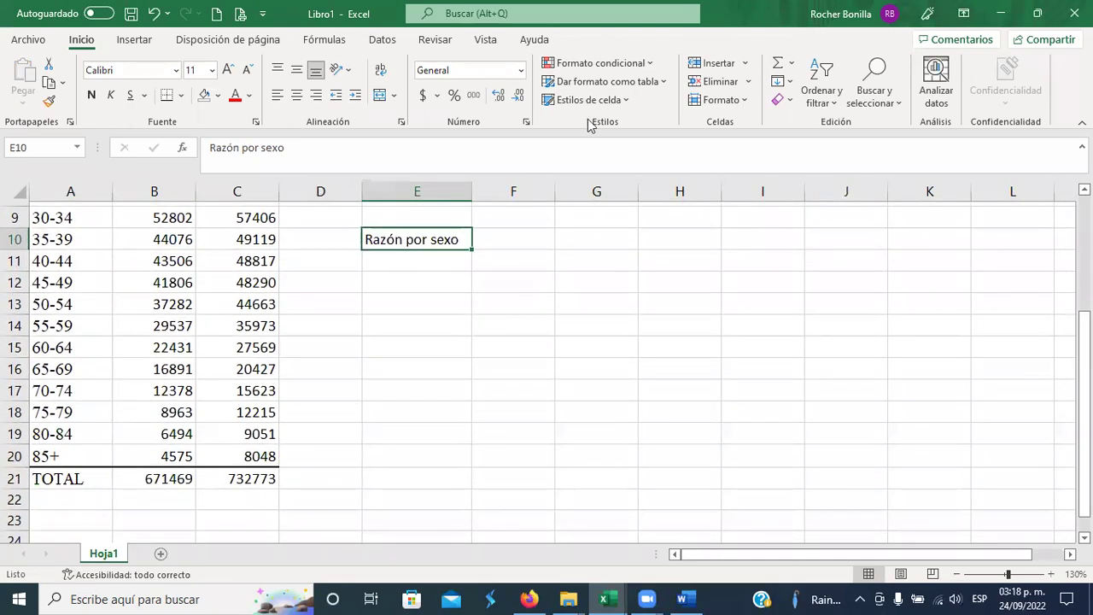
click(505, 241)
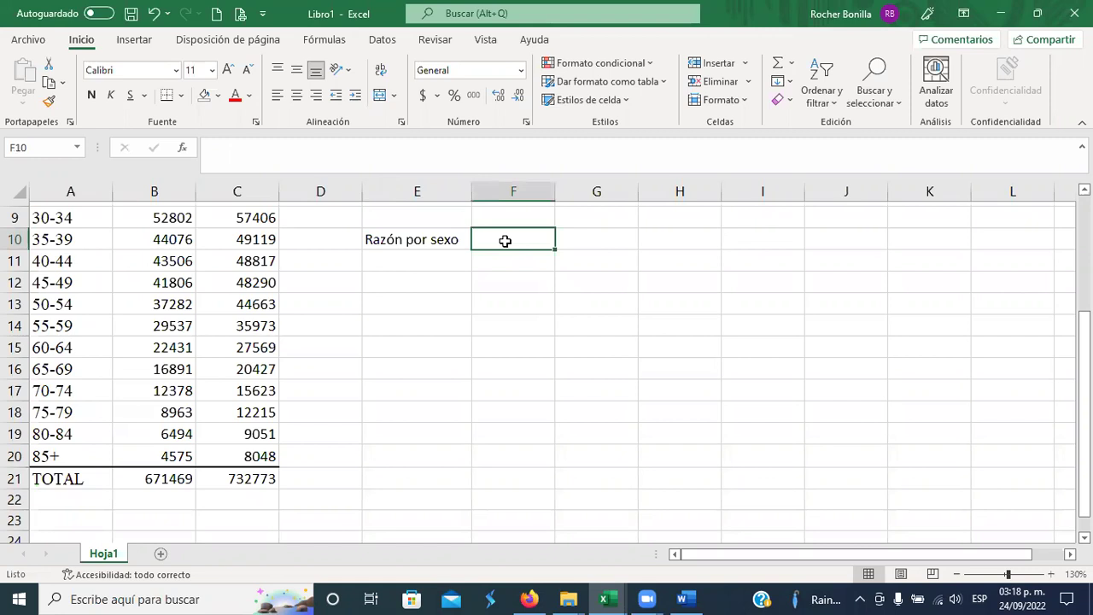
click(151, 480)
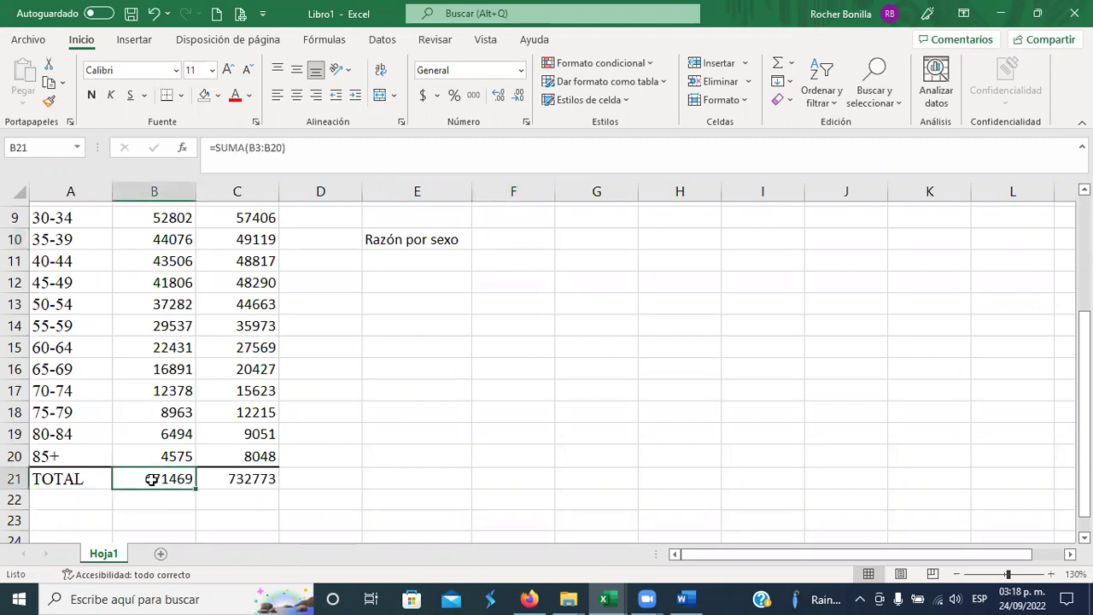
click(251, 480)
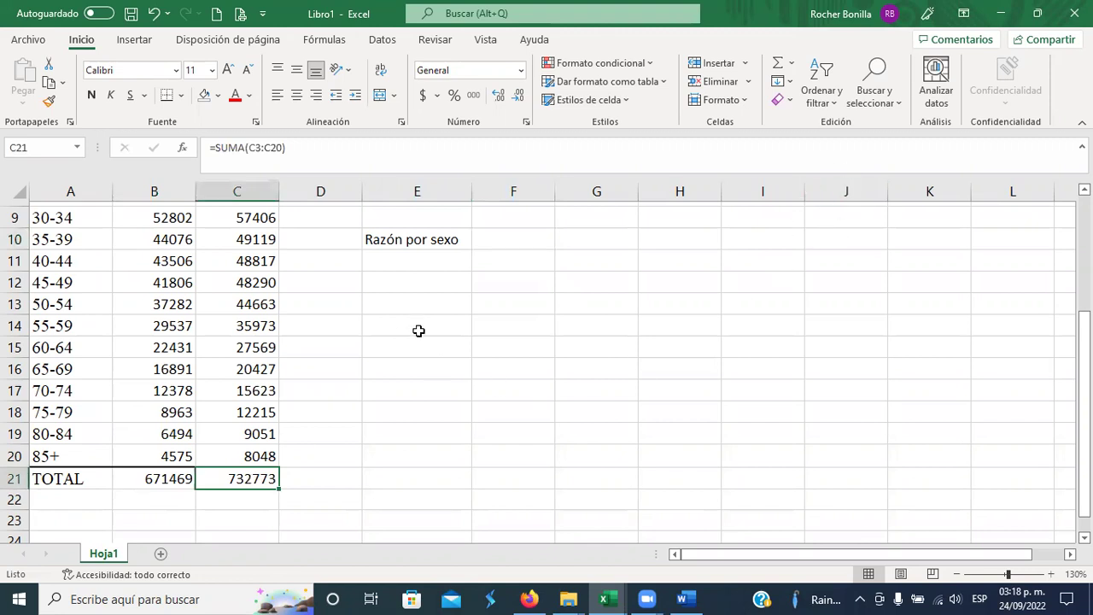
scroll(441, 329, up, 3)
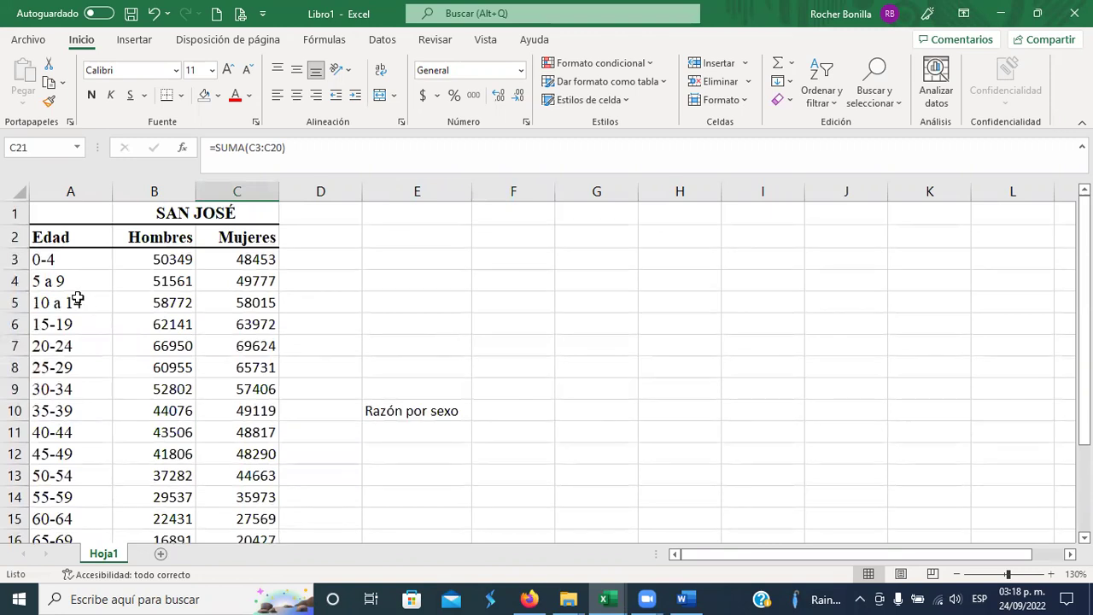
click(53, 282)
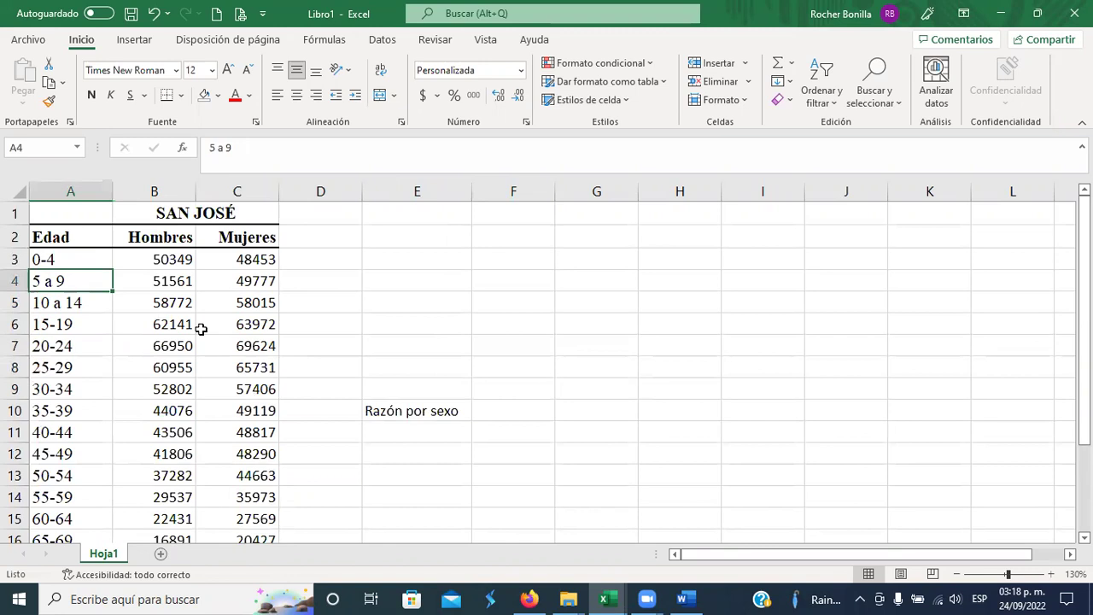
click(73, 303)
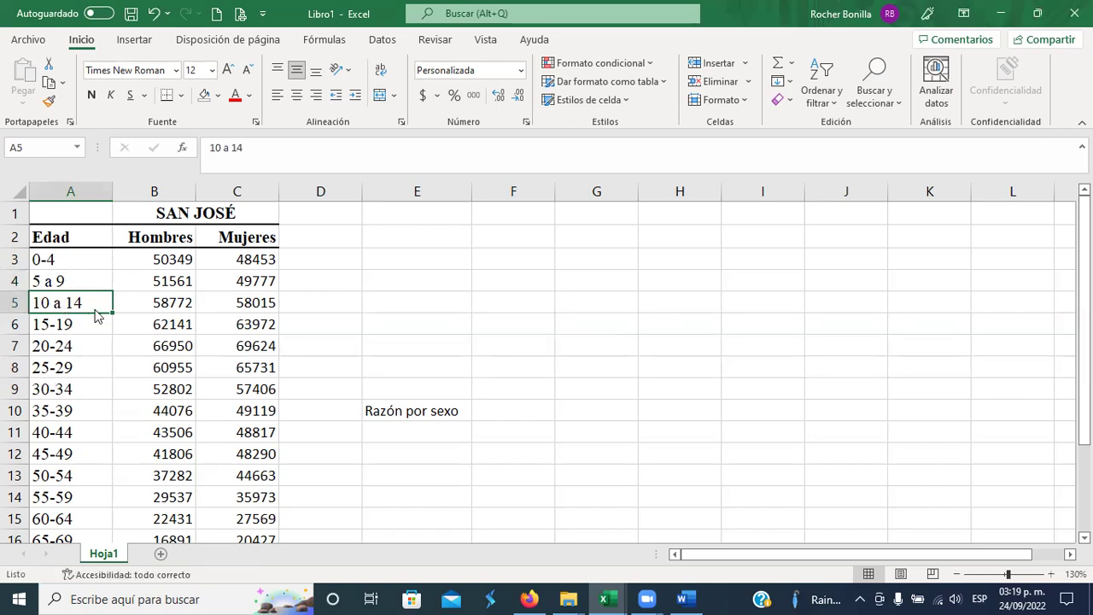
click(94, 282)
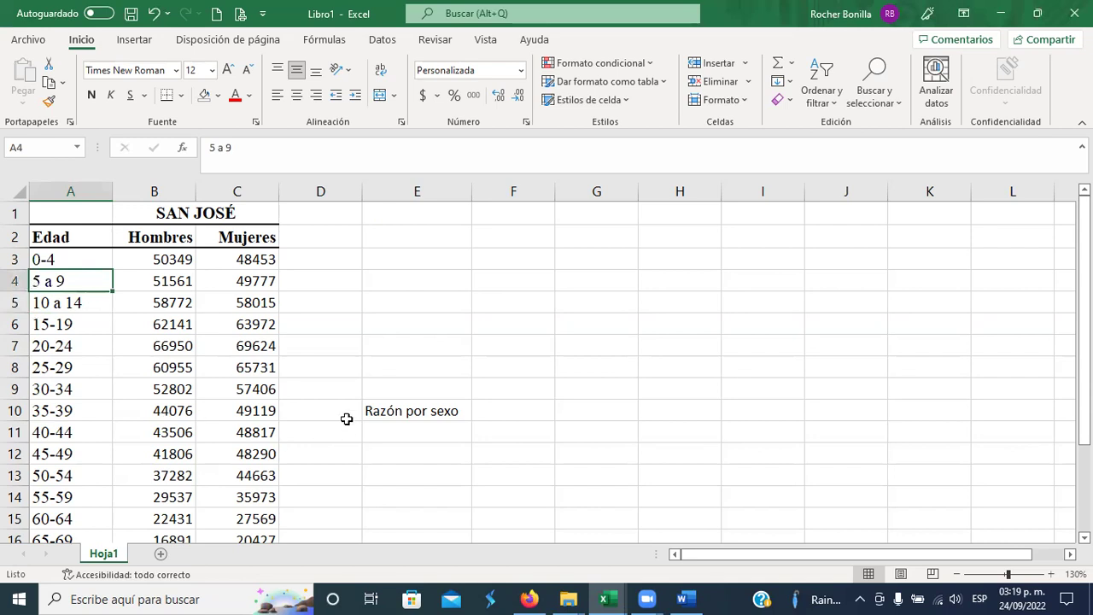
scroll(518, 432, down, 2)
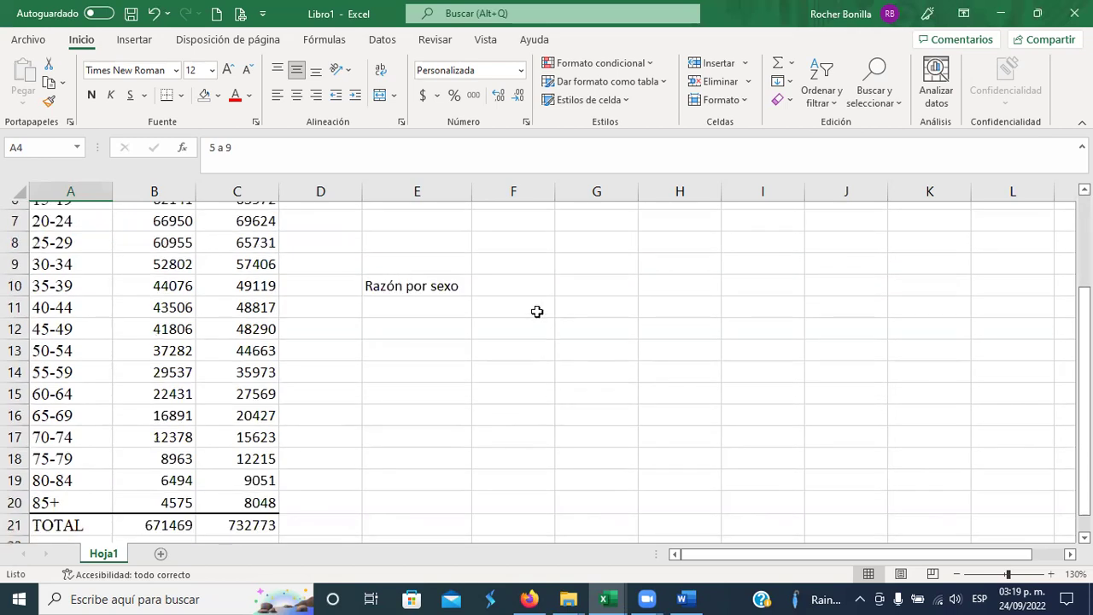
Step: Check the razón por sexo formula in the PDF guide open in Firefox for cell F10, and return to Excel
click(511, 288)
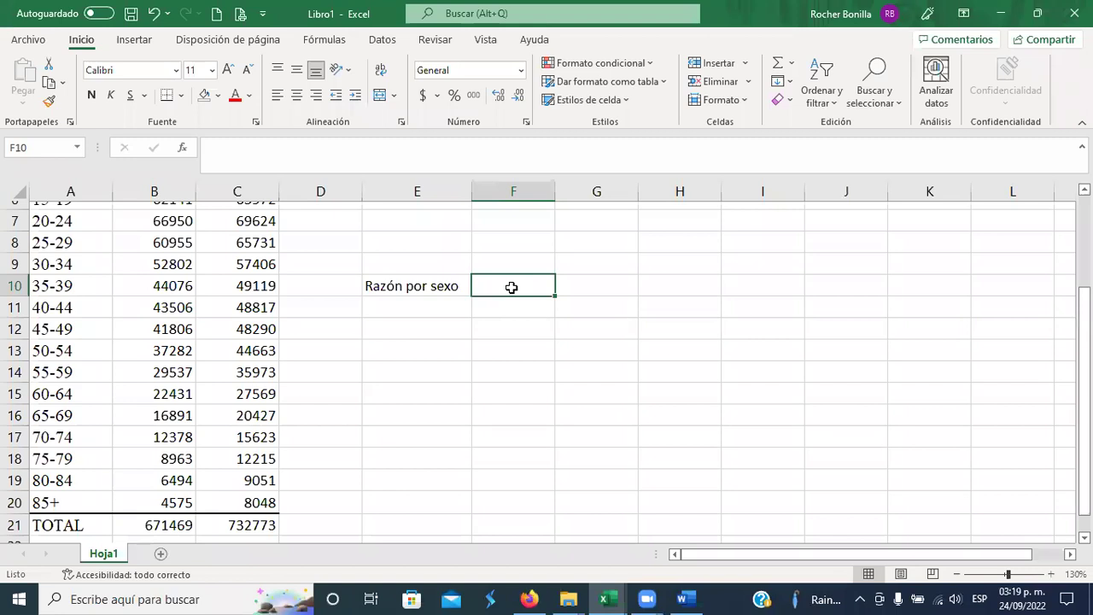
click(530, 598)
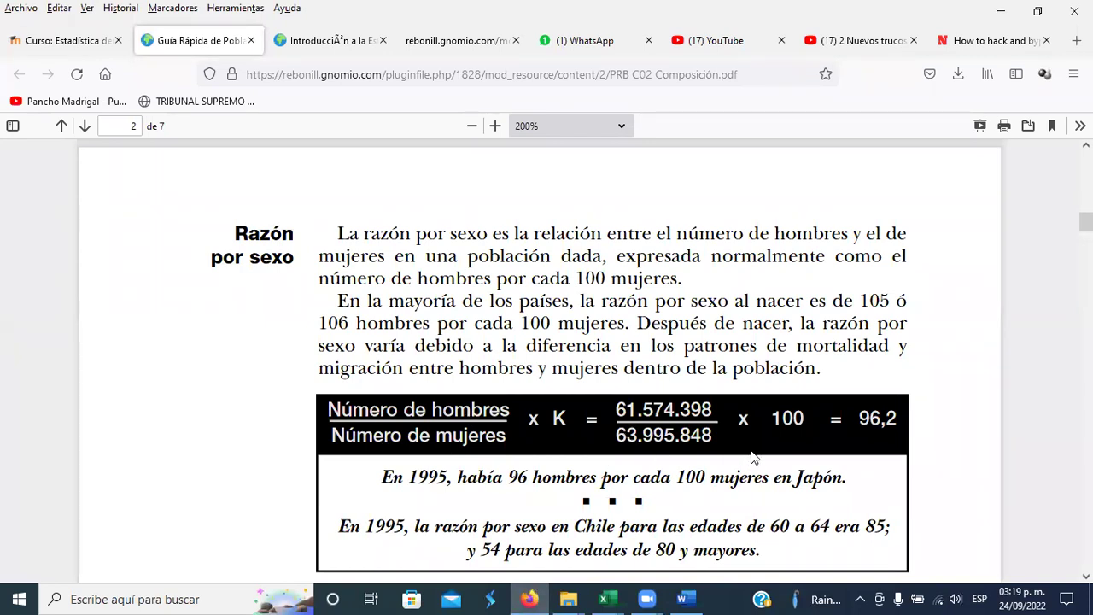
key(alt+Tab)
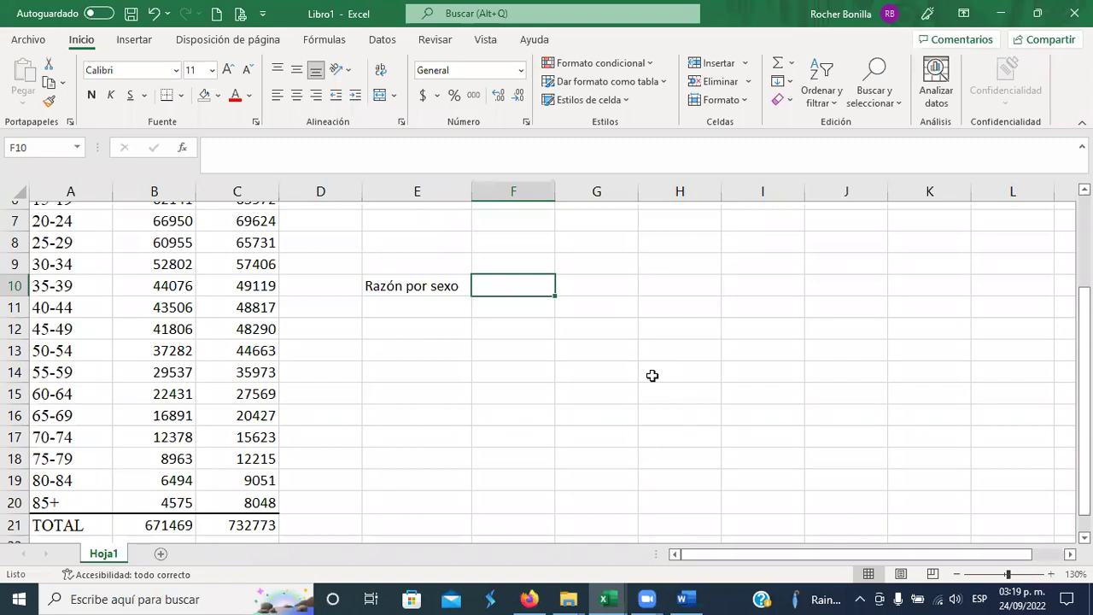
text(=)
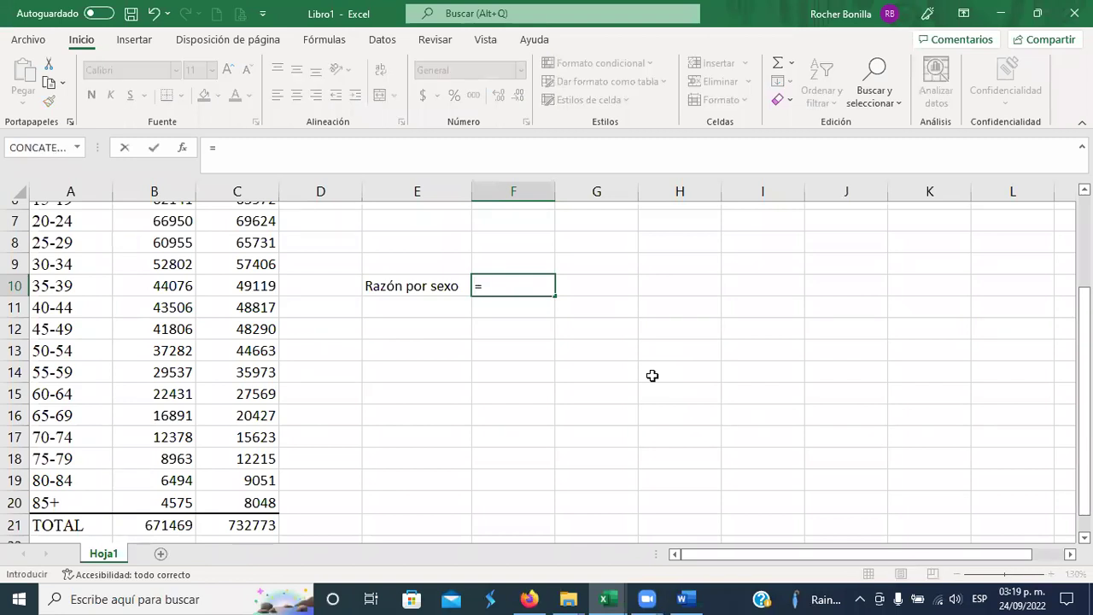
key(Escape)
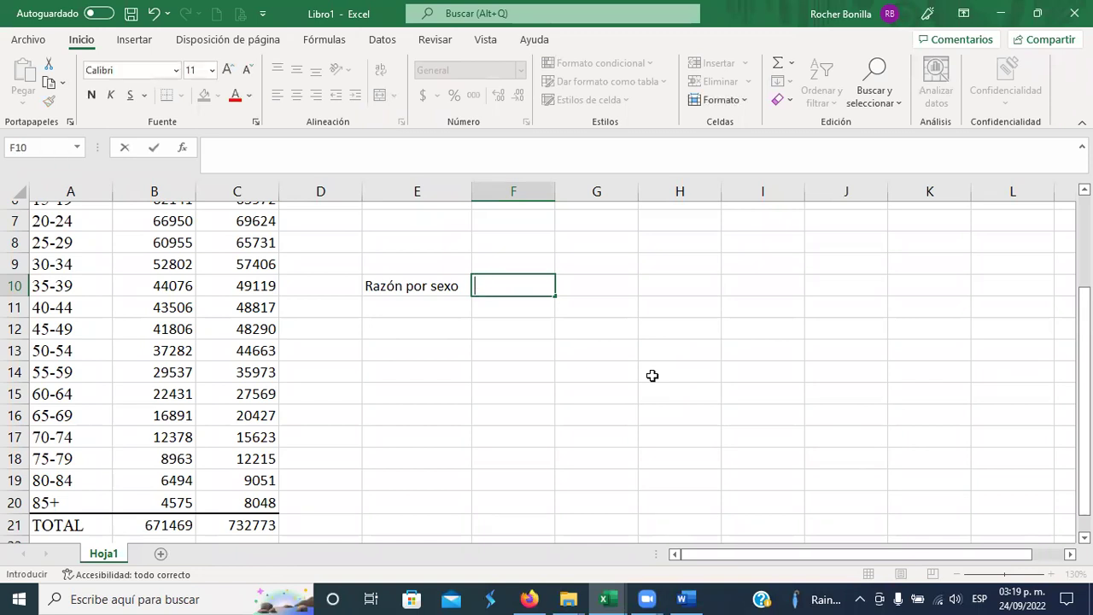
text(+)
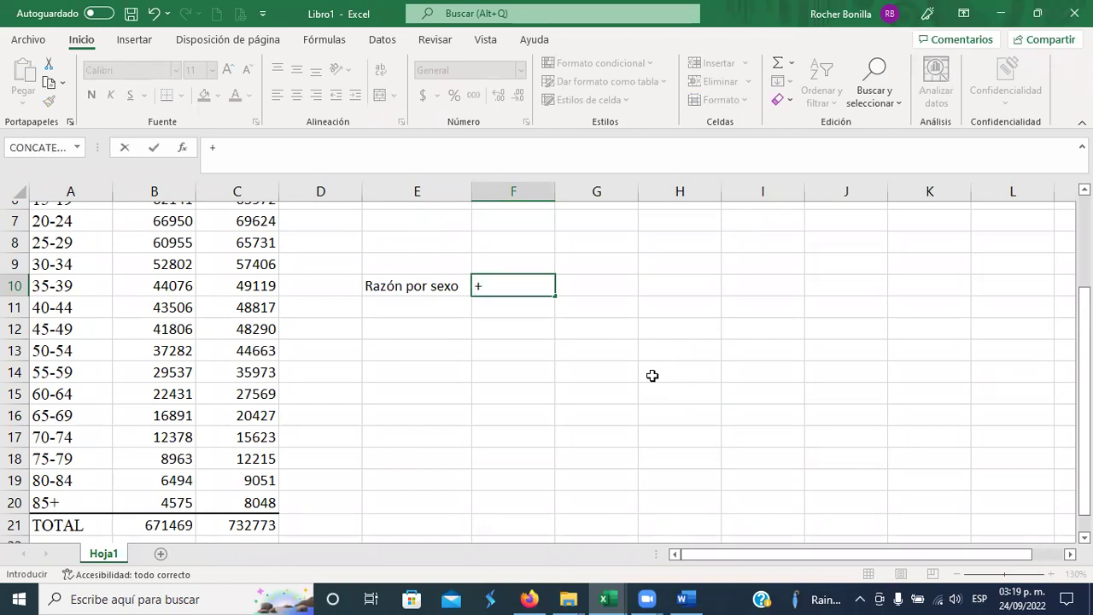
key(Escape)
text(=)
key(Escape)
Step: Calculate the sex ratio in F10 with the formula +(B21/C21)*100
text(+()
click(169, 526)
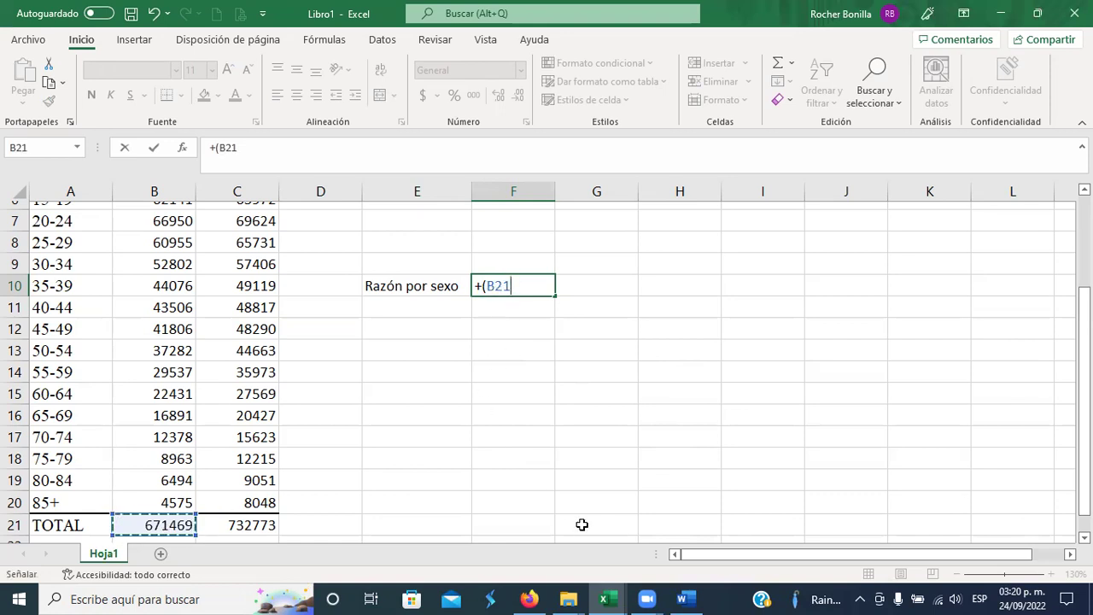
text(/)
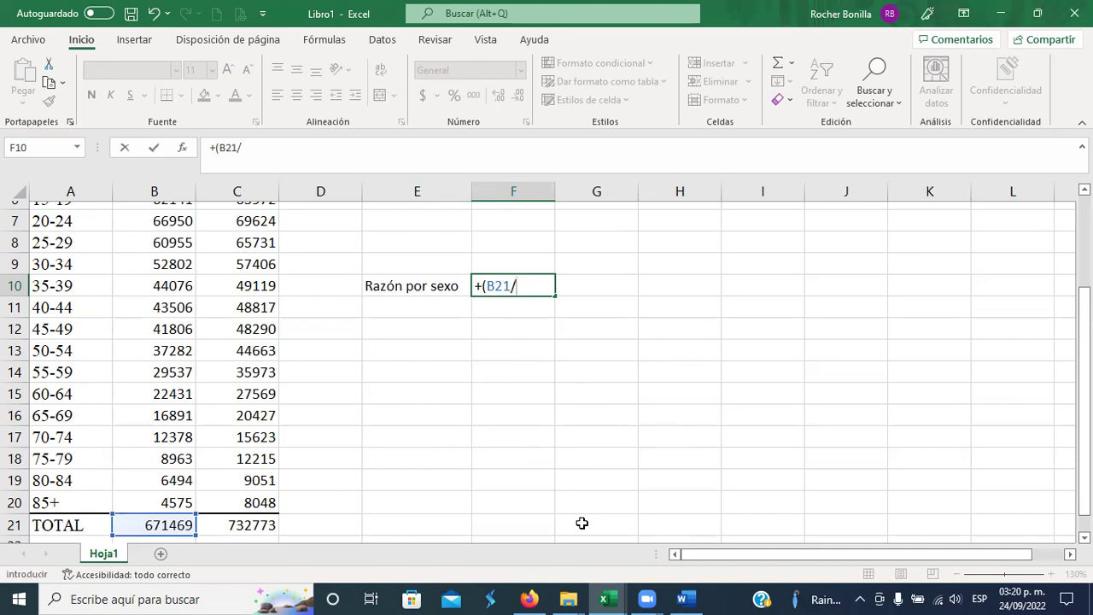
click(238, 529)
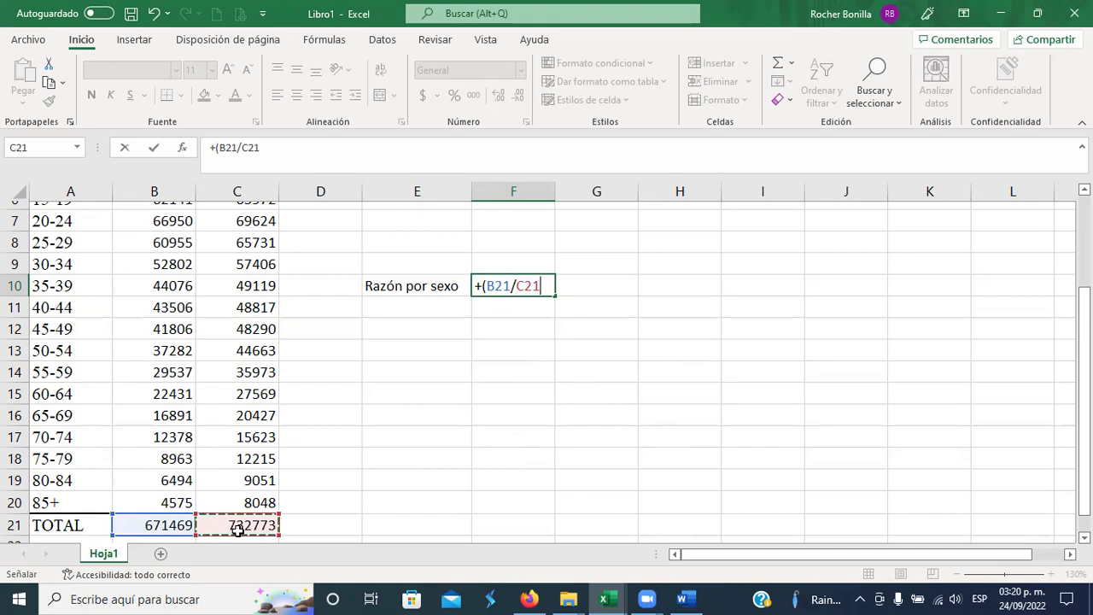
text())
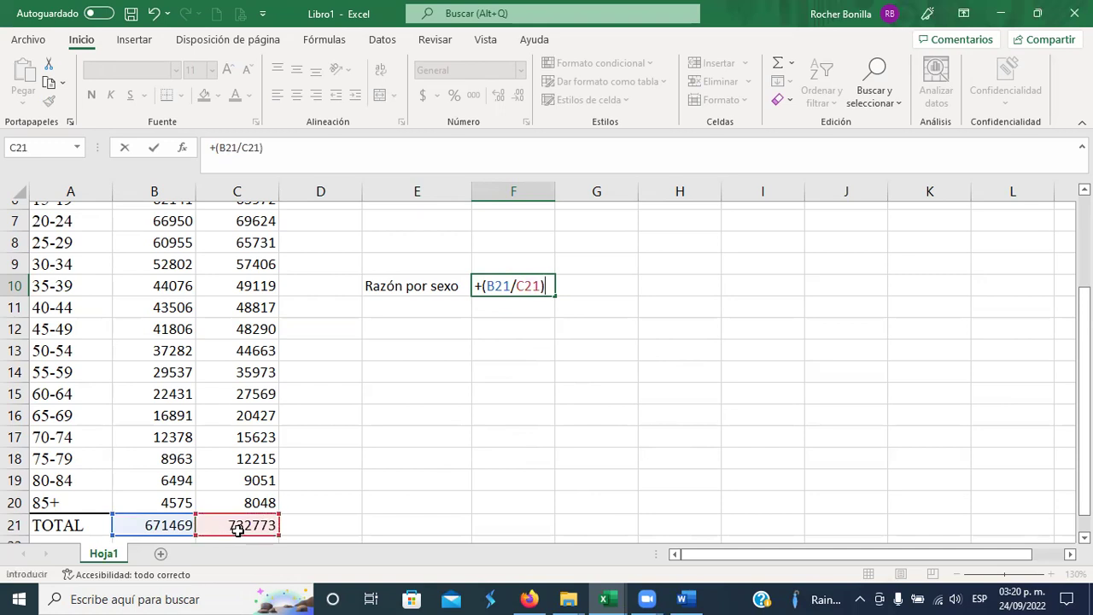
text(*)
text(100)
key(Return)
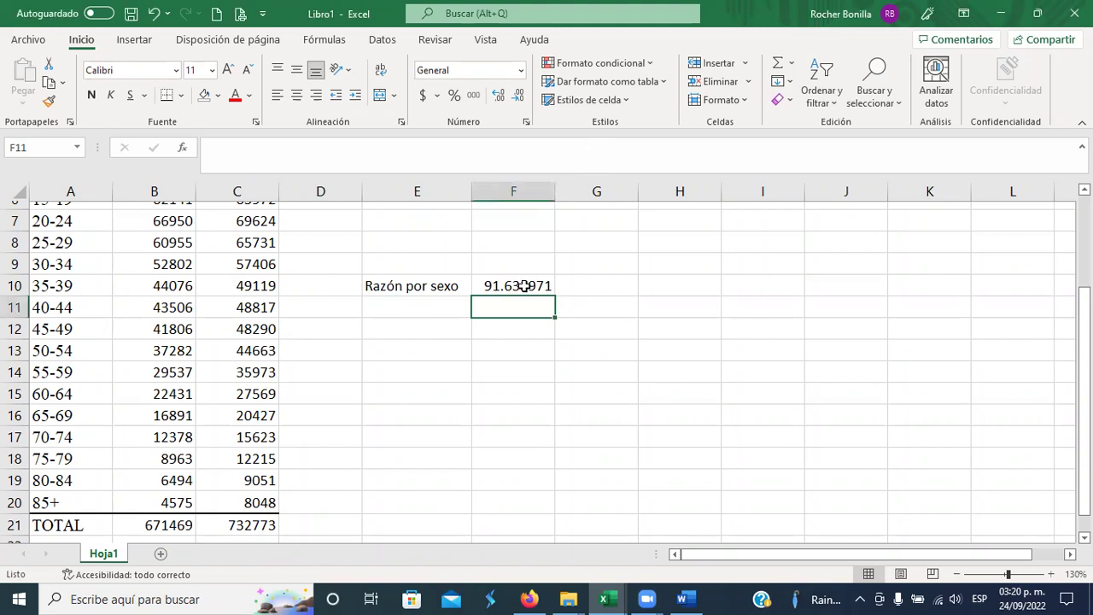
Step: Reduce the sex ratio in F10 to two decimal places
click(522, 287)
click(519, 96)
click(520, 97)
click(519, 97)
click(519, 97)
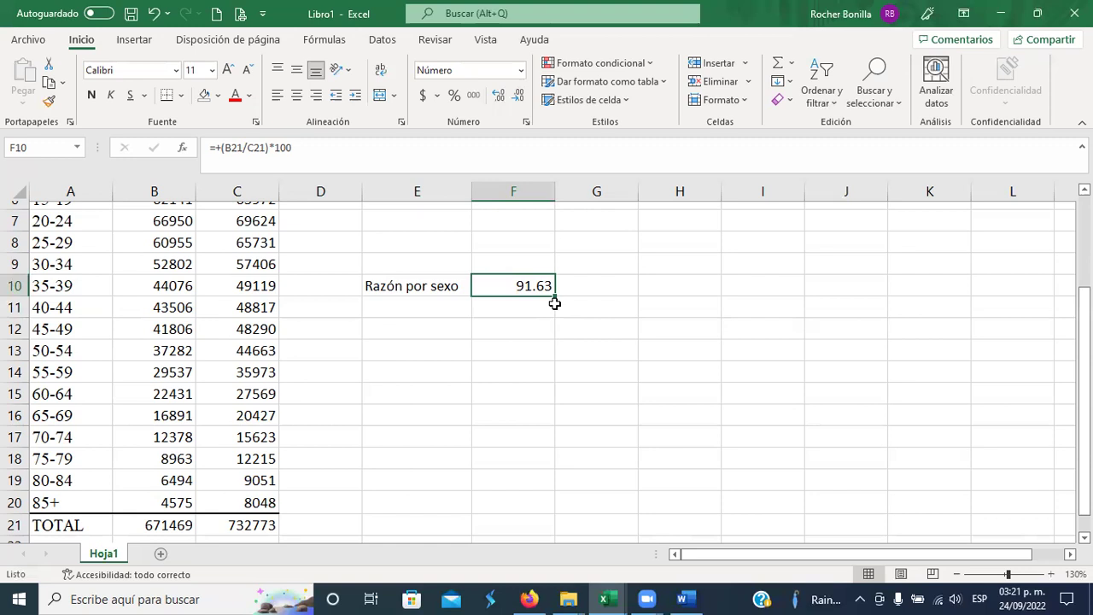
Step: Switch to the PDF guide in Firefox, read how its example words the sex ratio, and return to Excel
key(alt+Tab)
key(alt+Tab)
key(alt+Tab)
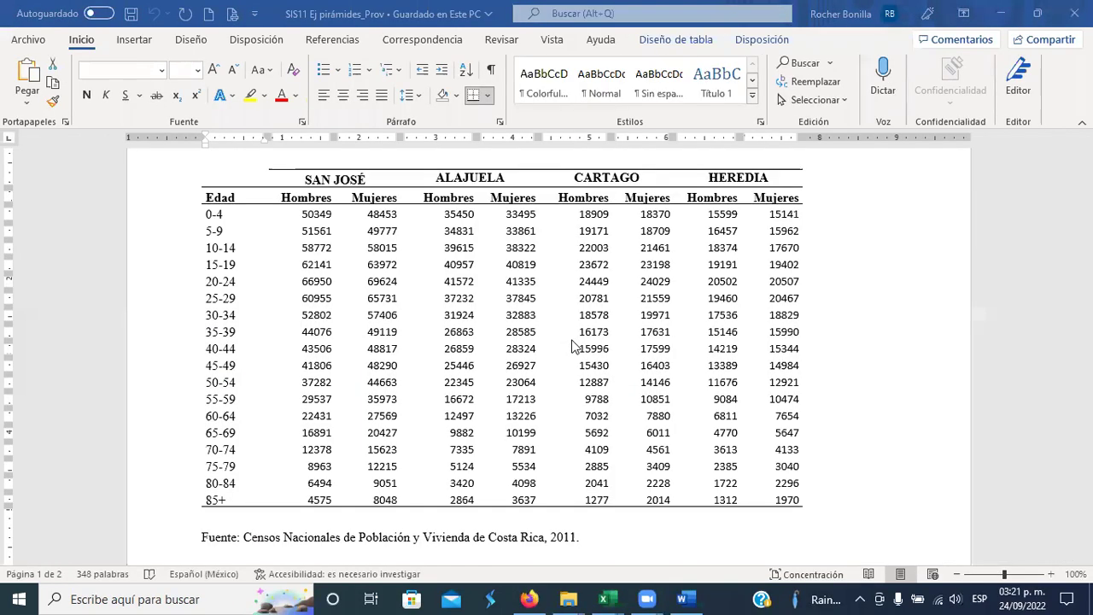
key(alt+Tab)
key(alt+Tab)
key(alt+Tab)
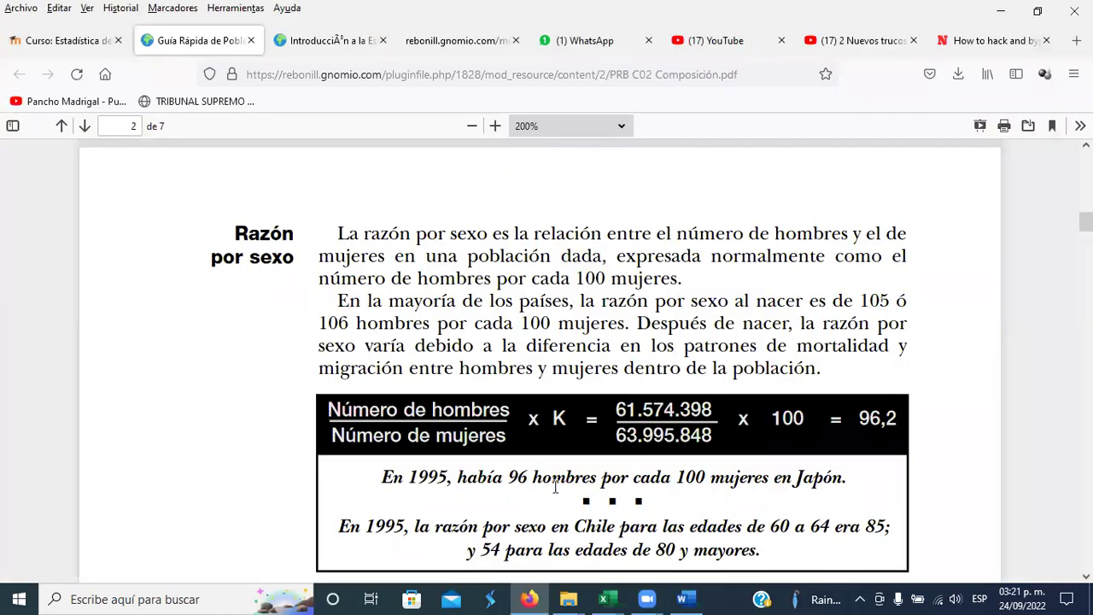
key(alt+Tab)
key(alt+Tab)
key(alt+Tab)
key(alt+Tab)
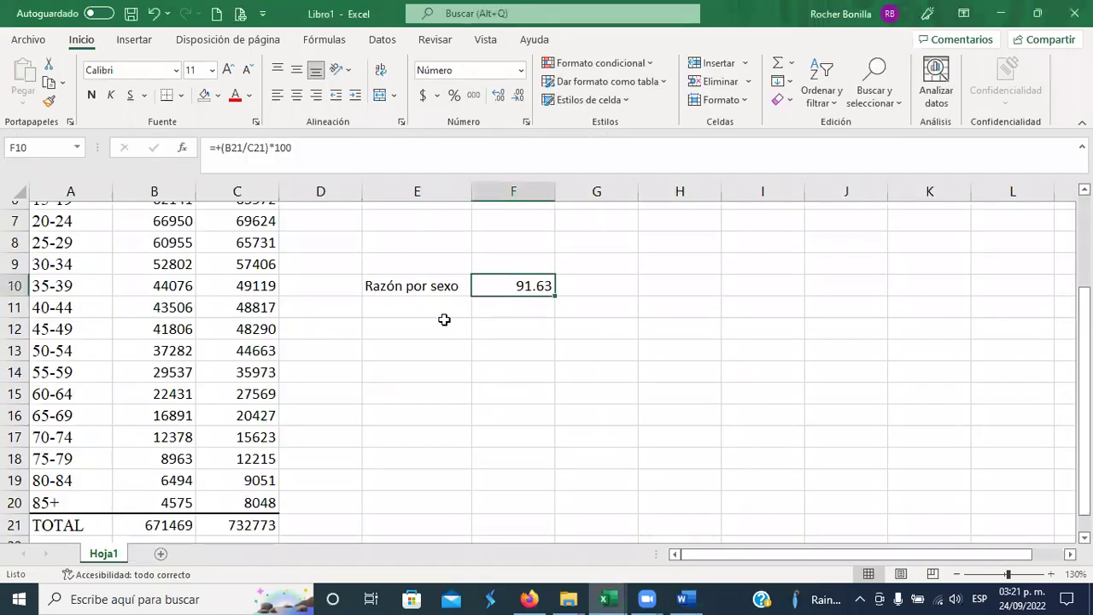
Step: Enter the interpretation "Hay 91.63 hombres por cada 100 mujeres" in E11, below the sex ratio label
click(444, 325)
click(432, 302)
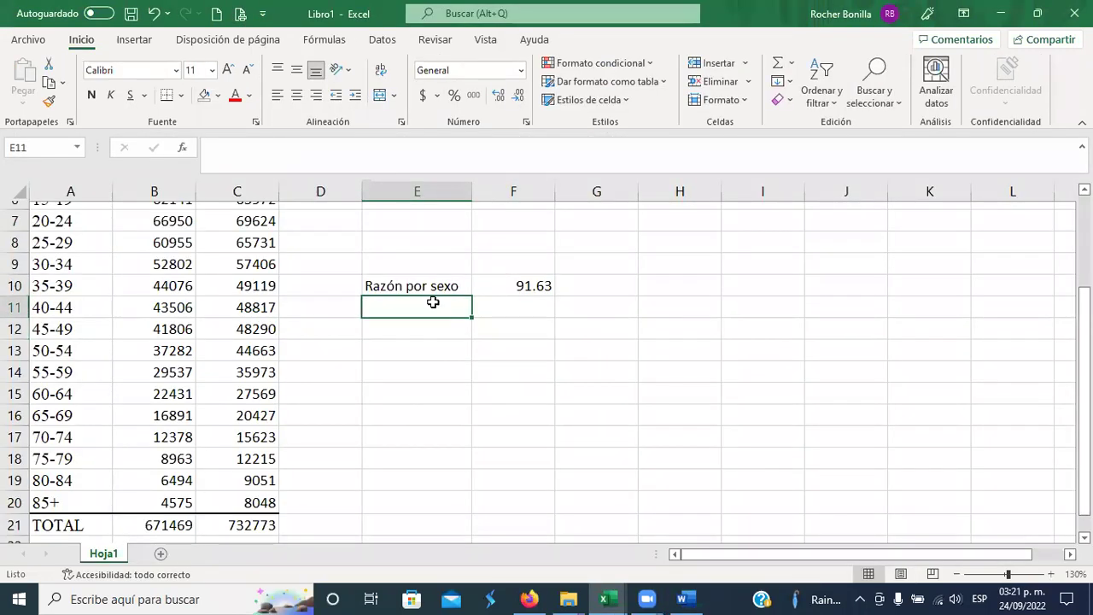
text(Hay 9)
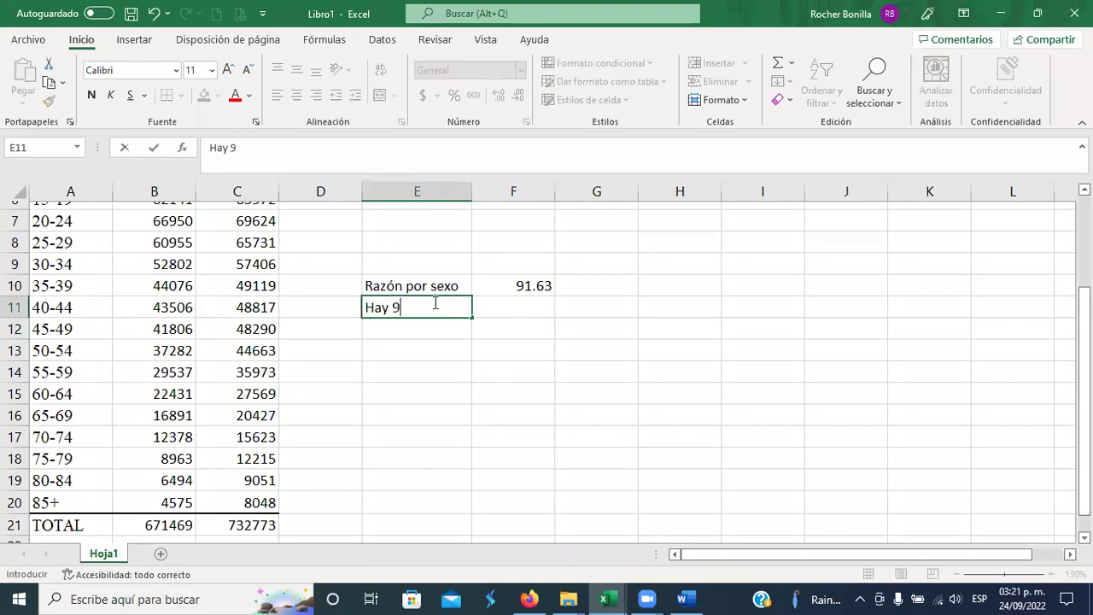
text(1.63 hombres )
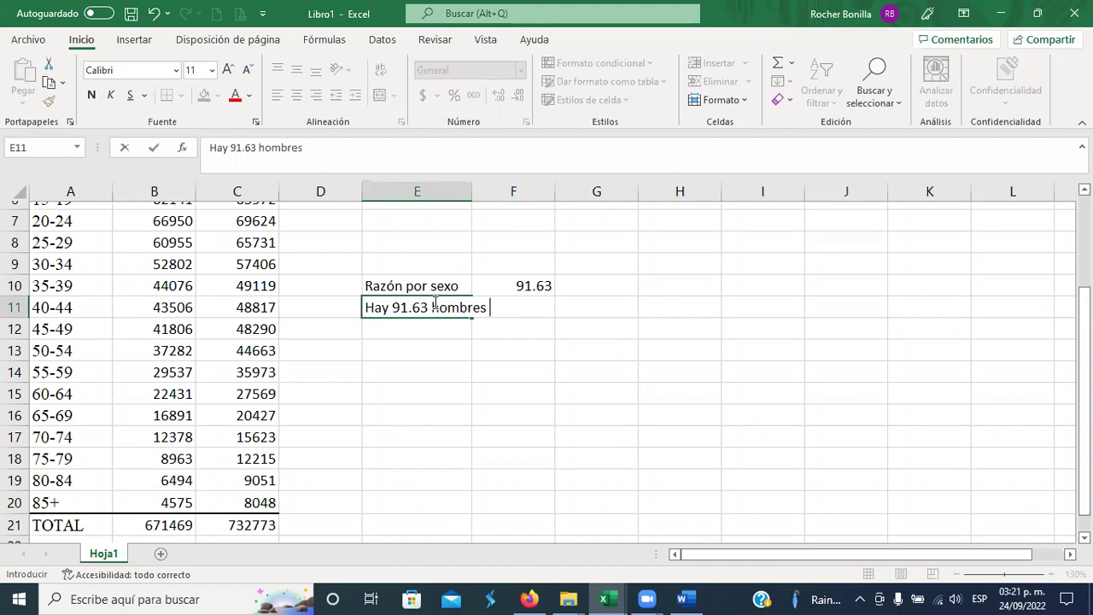
text(por cada 100)
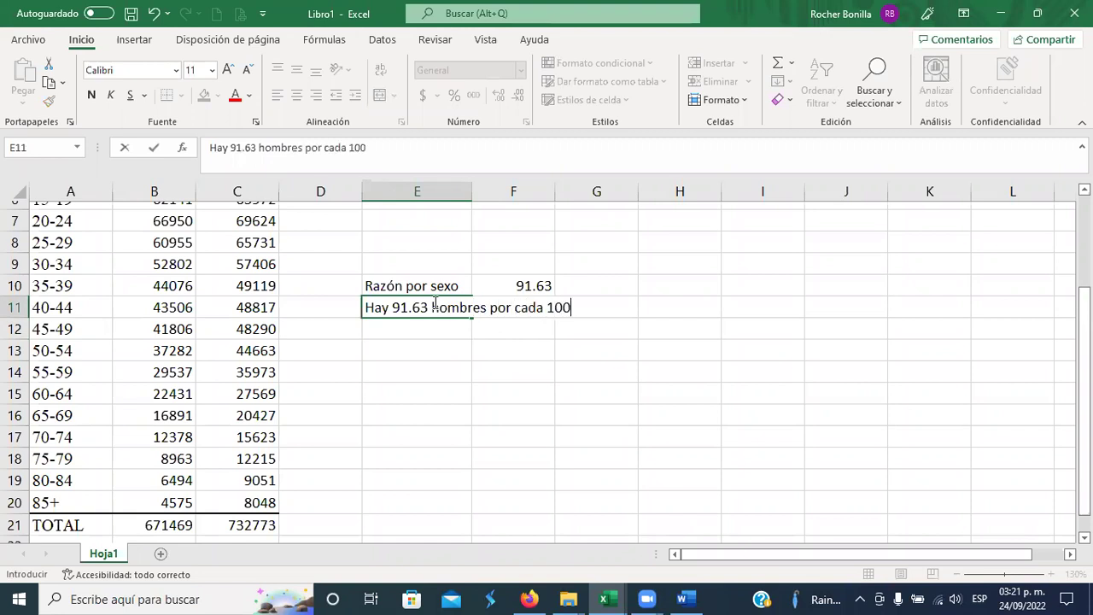
text( mujeres)
key(Return)
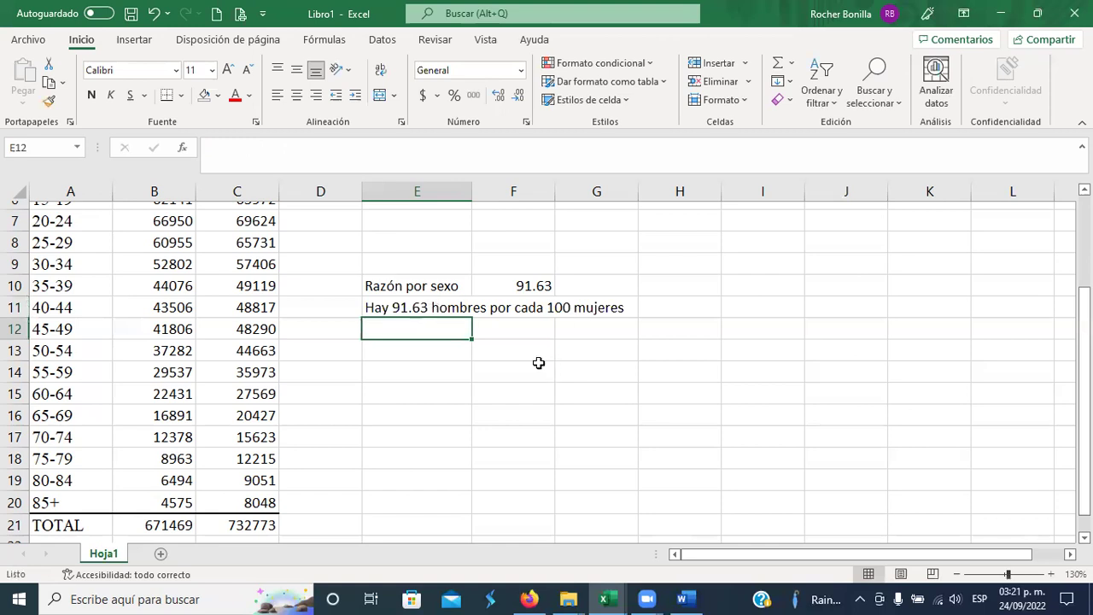
click(415, 349)
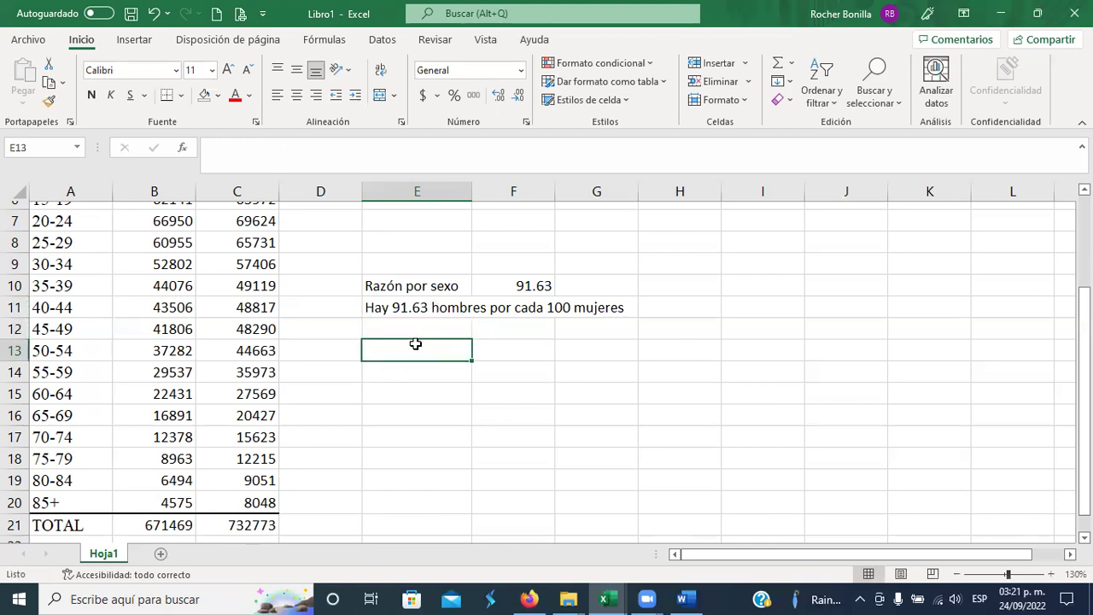
click(521, 290)
drag(521, 296, 520, 293)
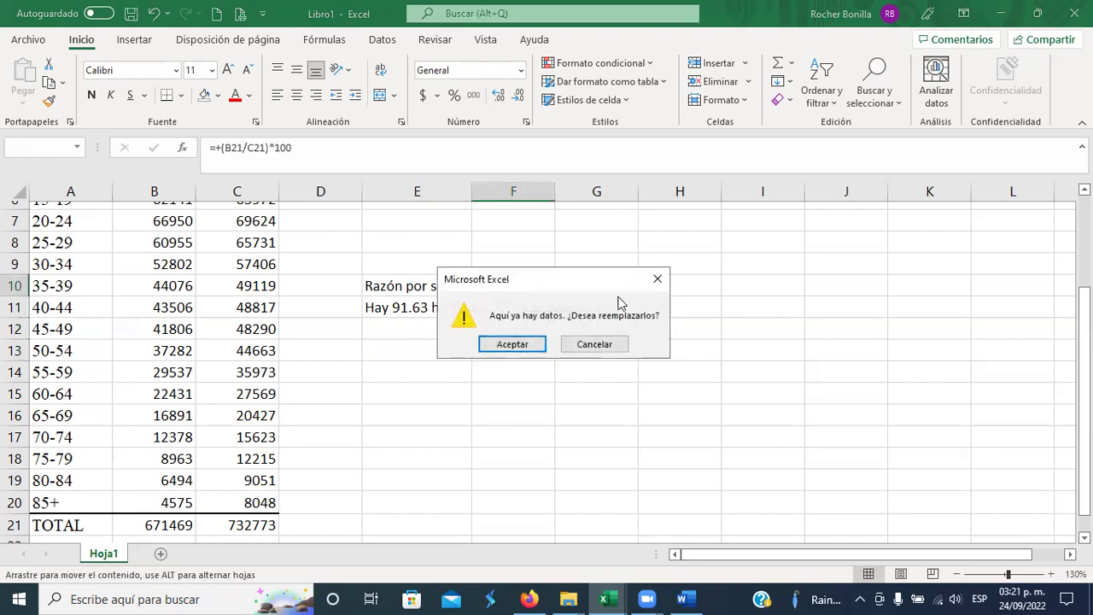
click(657, 279)
Step: Review the sex ratio formula in F10 against the Mujeres total in C21 and the interpretation text in E11
click(513, 289)
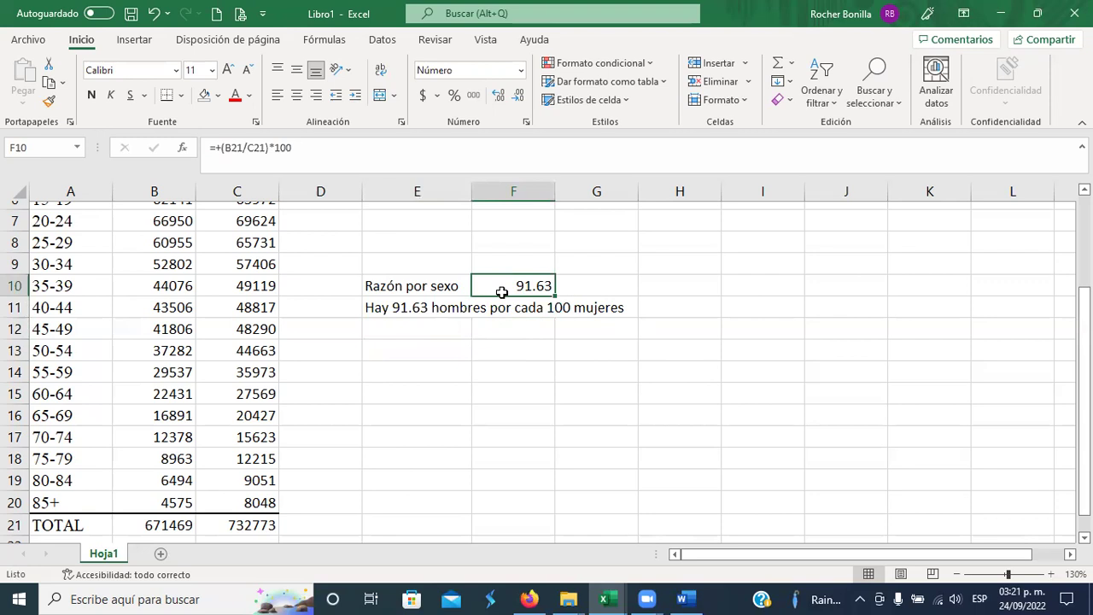
click(252, 530)
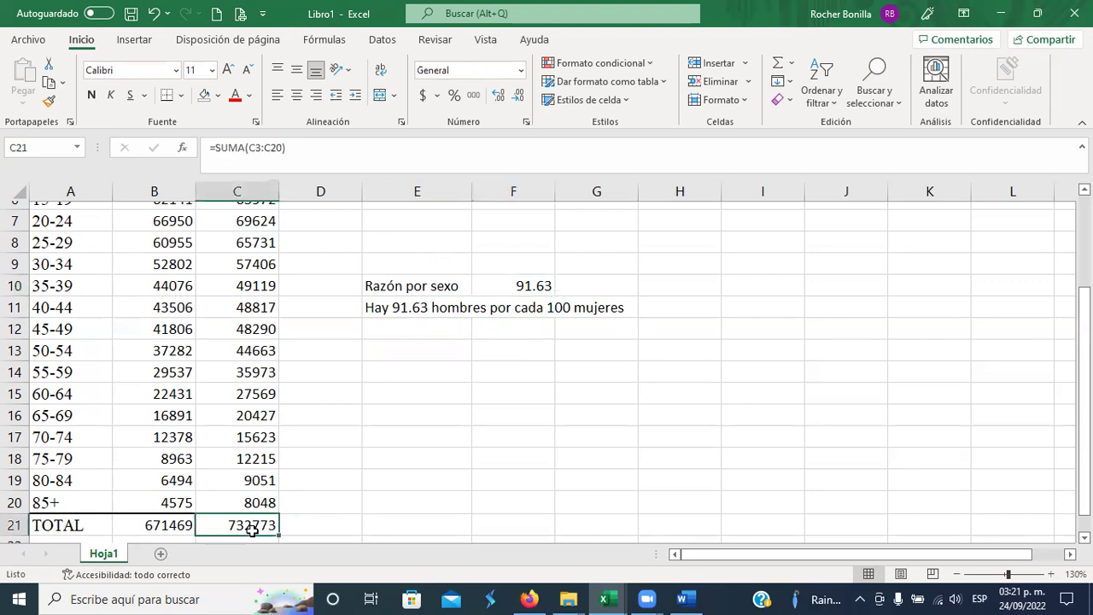
click(410, 307)
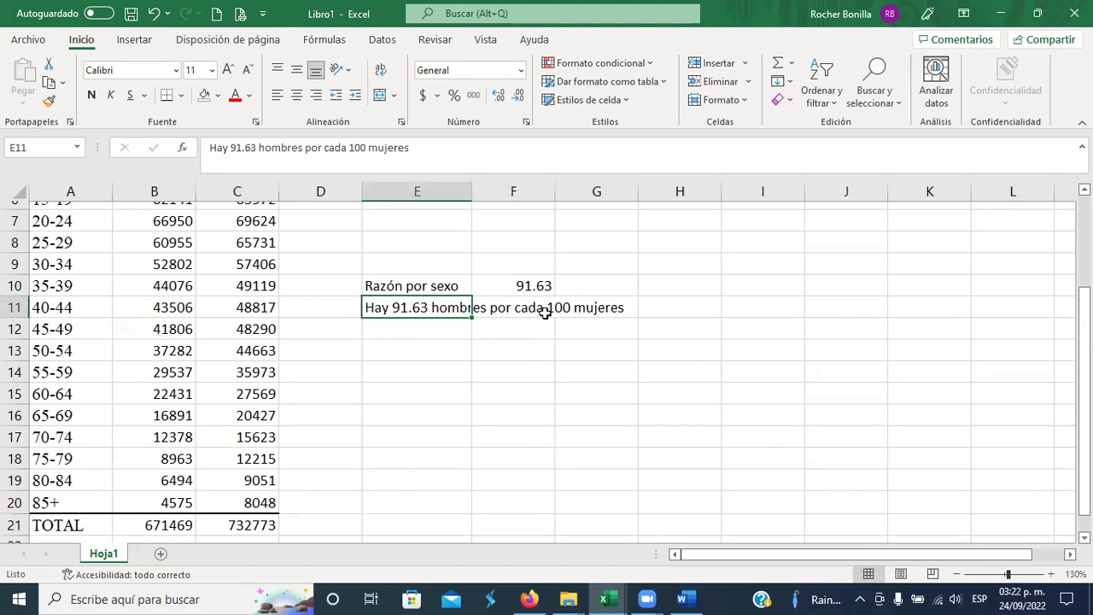
click(609, 310)
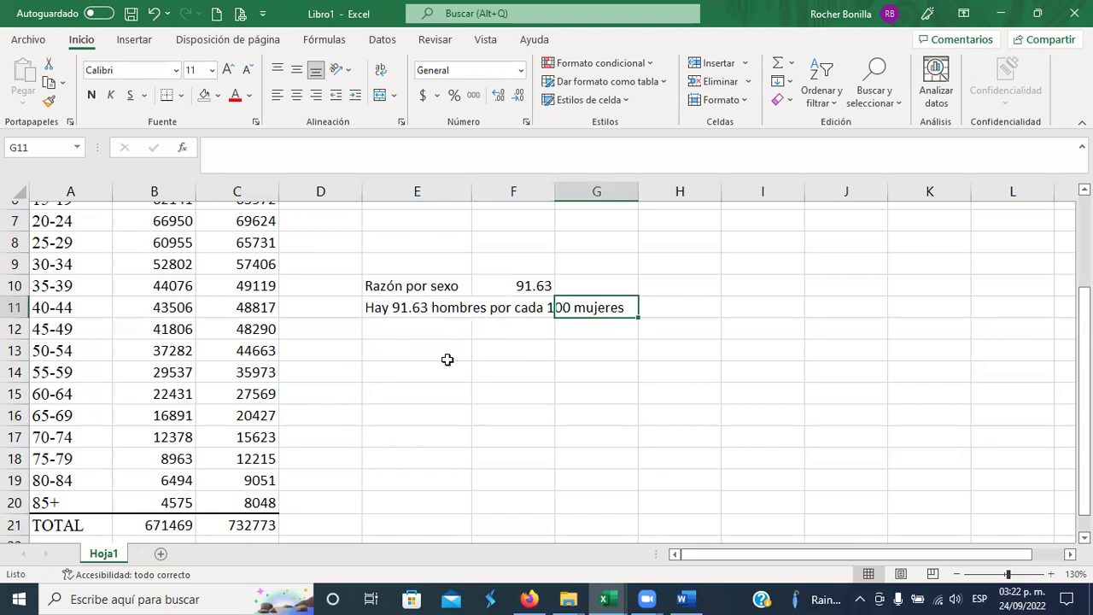
click(427, 343)
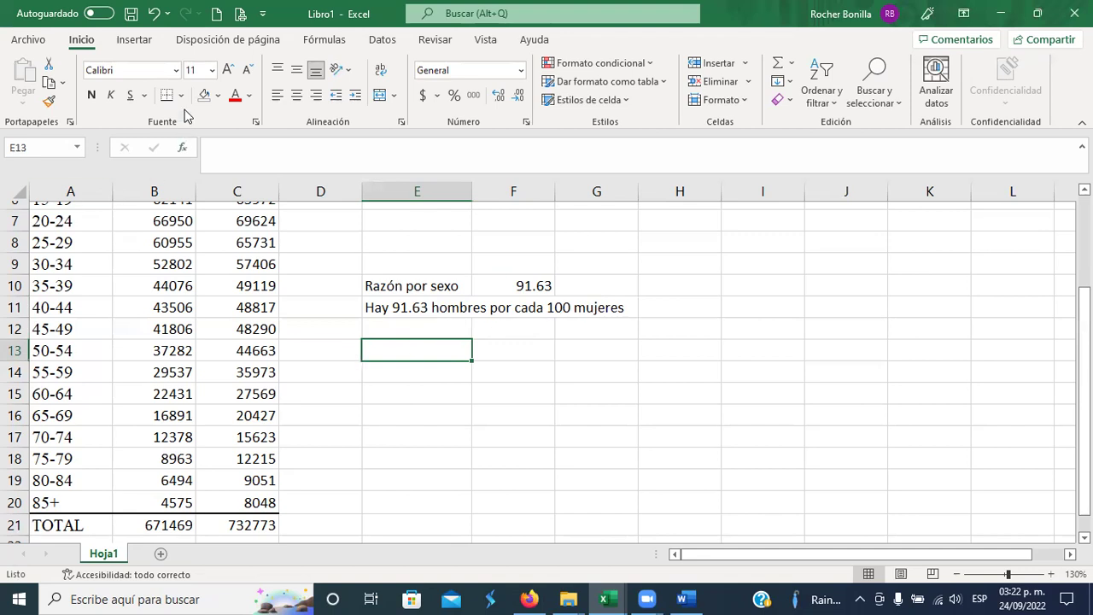
Step: Save the workbook as "Estadística Demográfica Práctica 1" in the OneDrive Documents folder
click(131, 16)
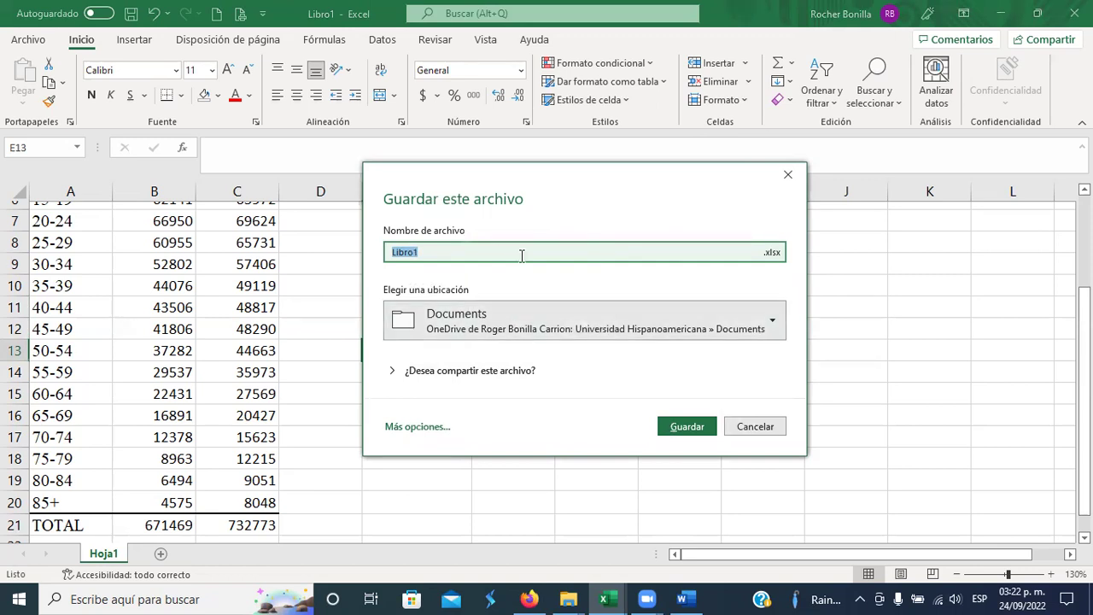
text(Práctica 1)
click(390, 252)
text(Estadística Demográfica)
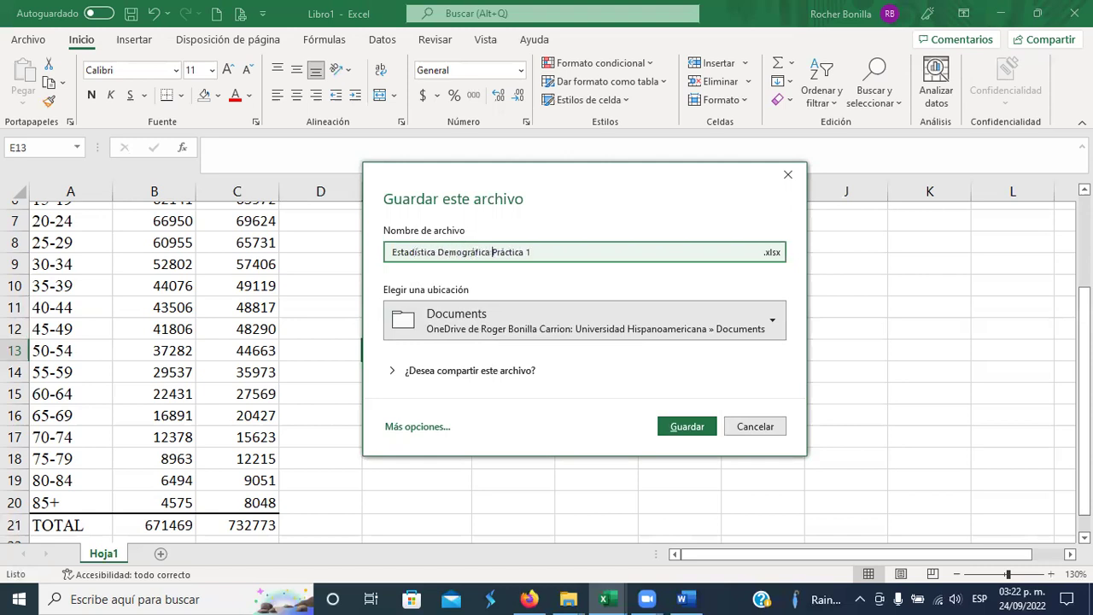
key(Return)
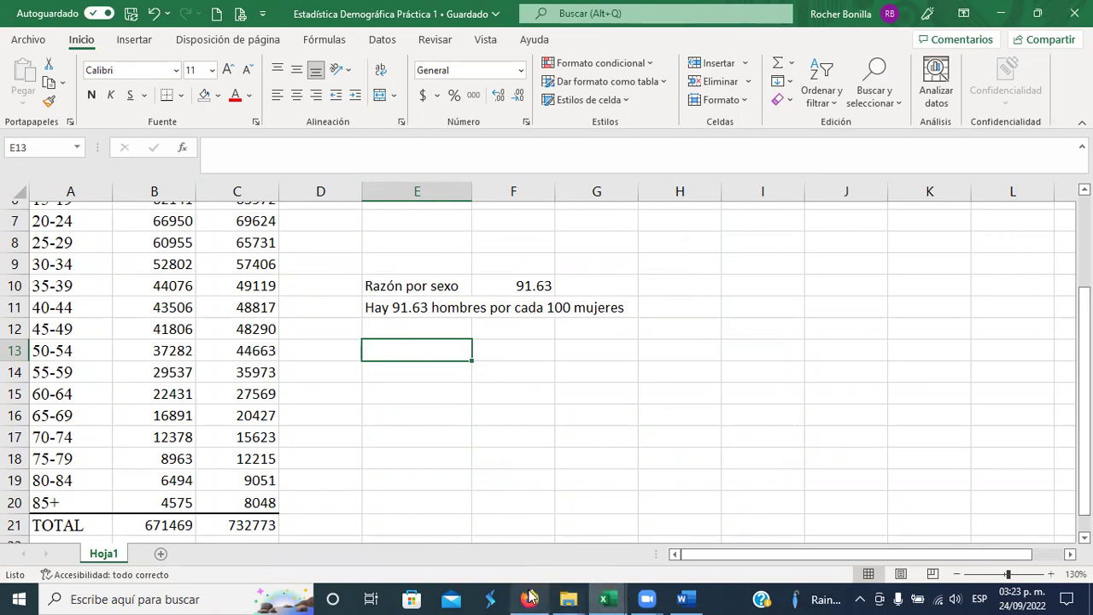
Step: Switch to Firefox and show the Moodle course page with the PRÁCTICA instructions
mouse_move(529, 598)
click(526, 534)
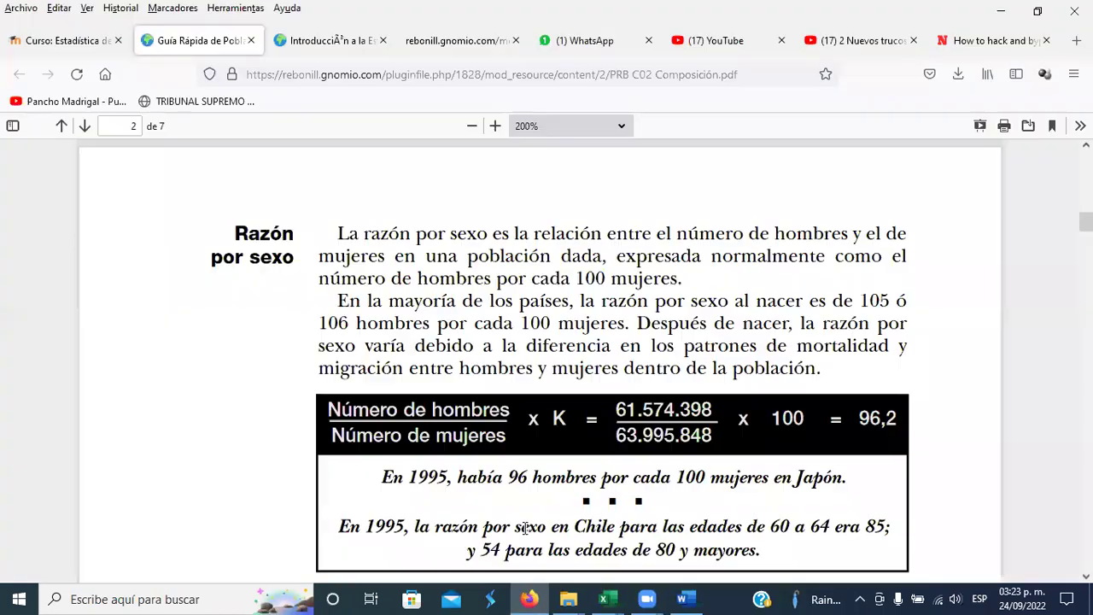
click(71, 47)
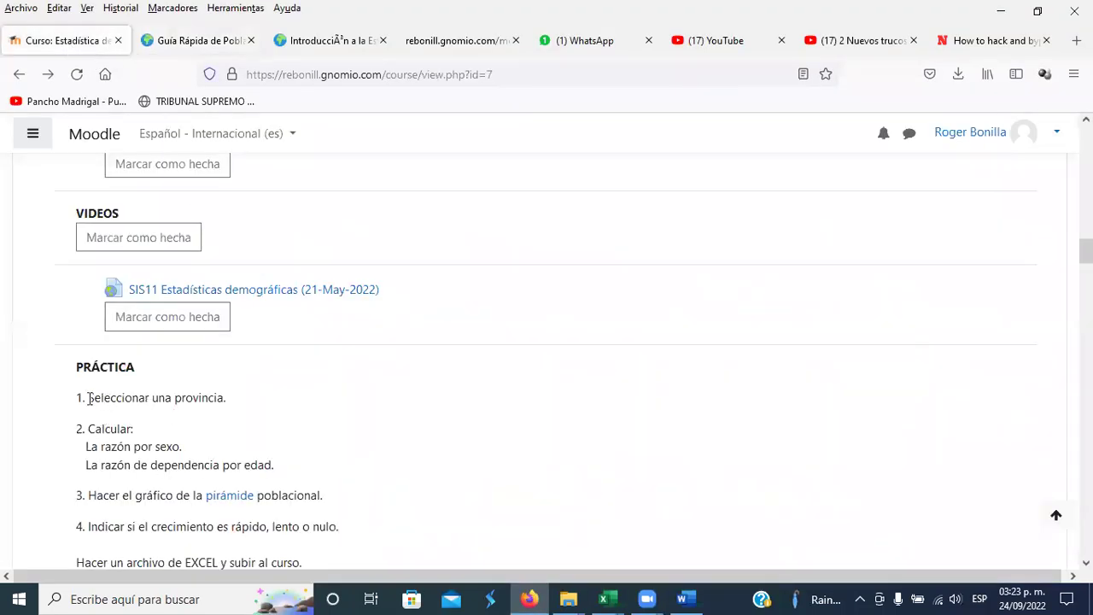
Step: Mark "Seleccionar una provincia" and the "Calcular" ratios in the PRÁCTICA list with red annotation check marks
drag(88, 398, 234, 419)
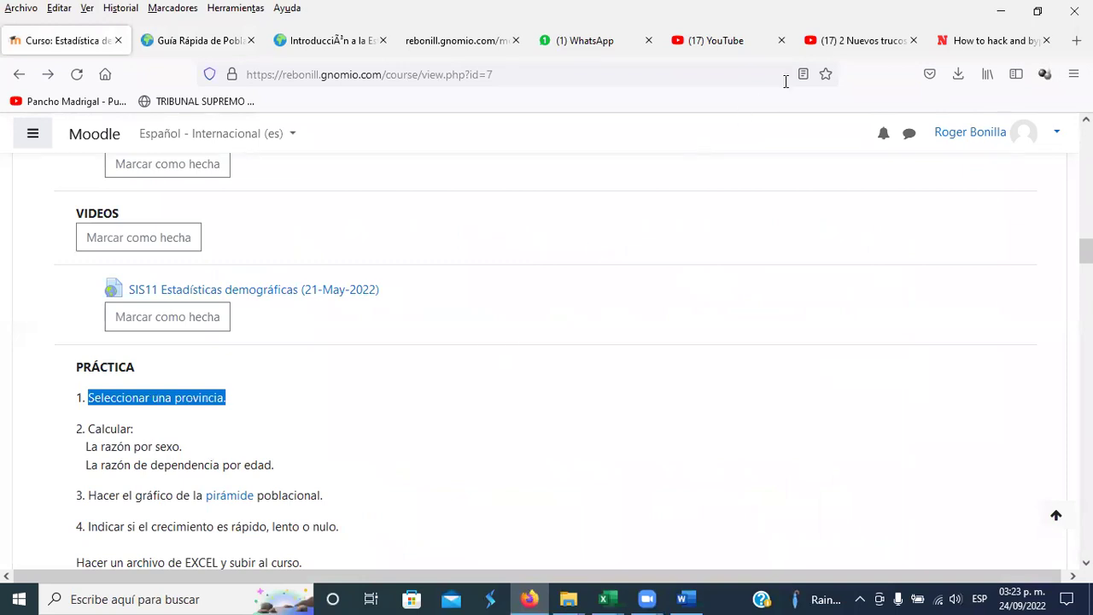
key(ctrl+2)
mouse_move(240, 395)
mouse_down()
mouse_move(256, 399)
mouse_move(288, 377)
mouse_up()
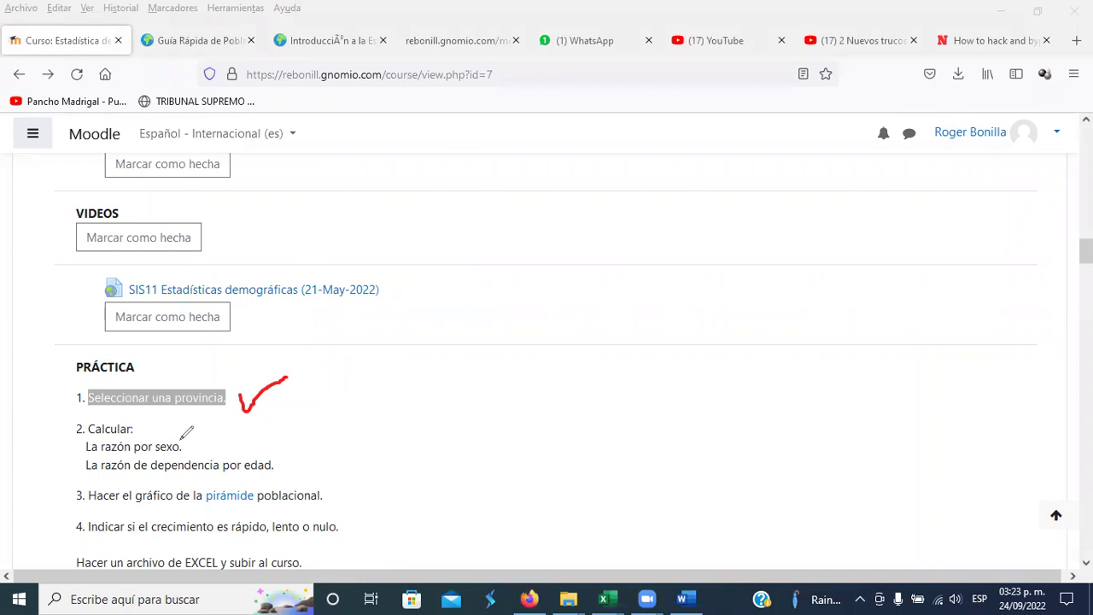
drag(282, 459, 318, 432)
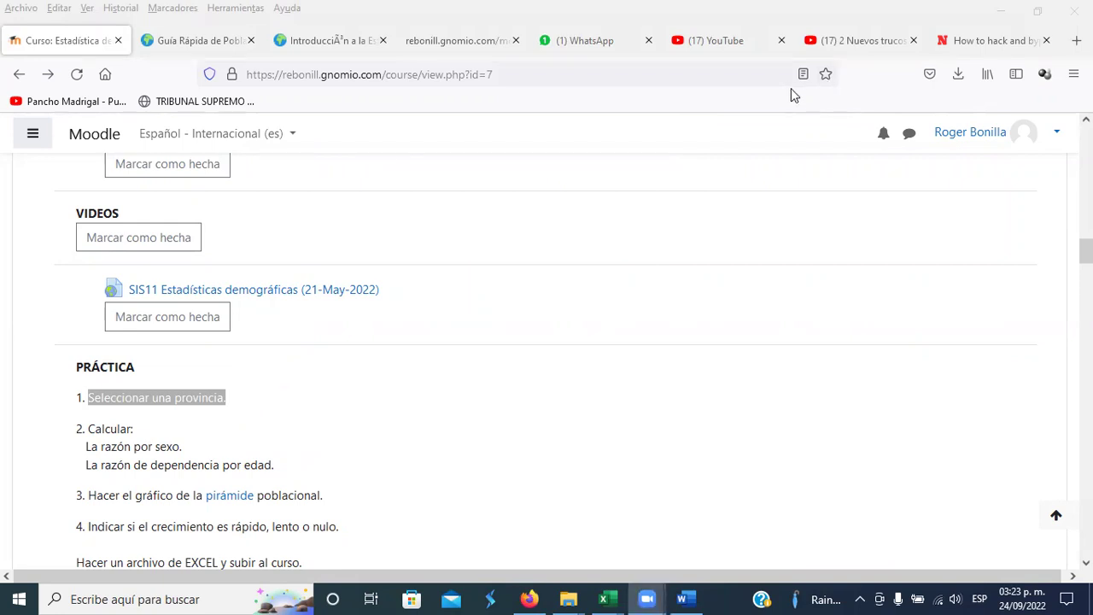
Step: Read the "Razón de dependencia por edad" section, its formula and examples in the Guía Rápida de Población PDF
click(529, 598)
click(195, 41)
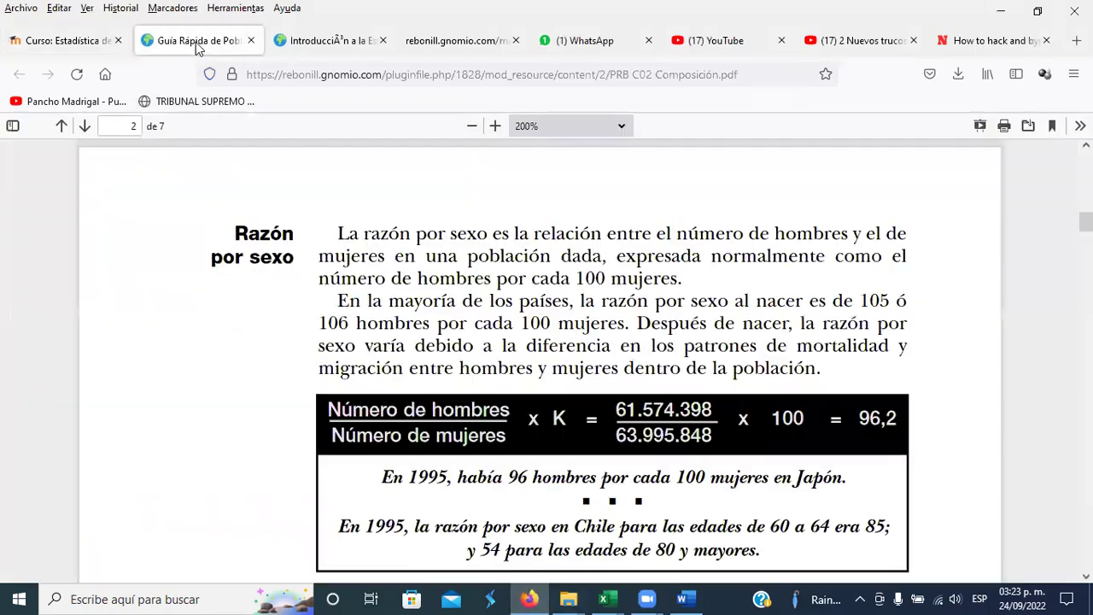
scroll(563, 454, down, 5)
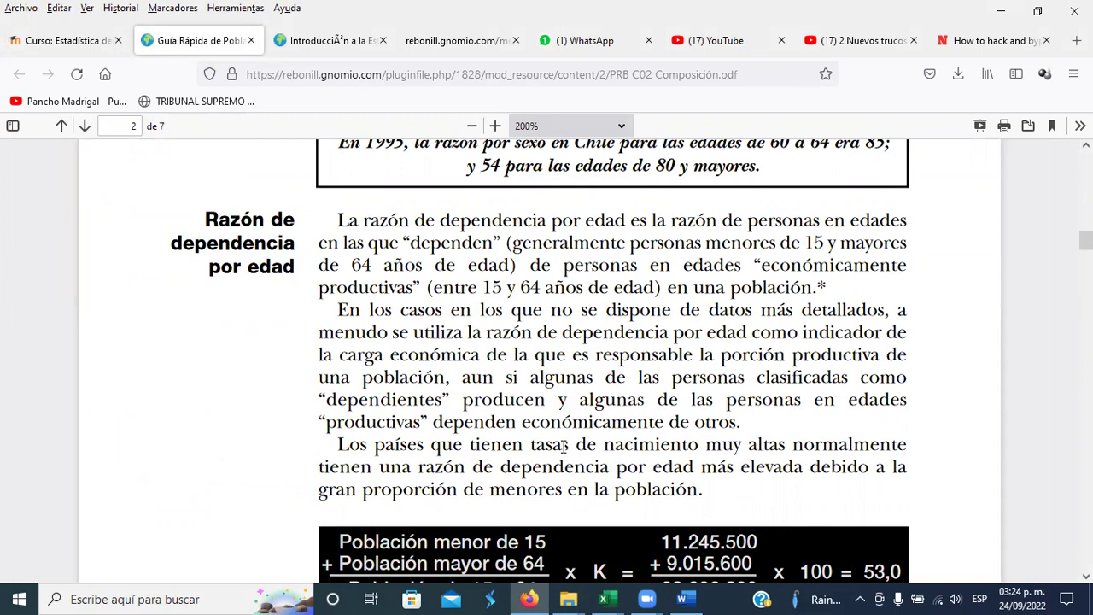
scroll(550, 476, down, 2)
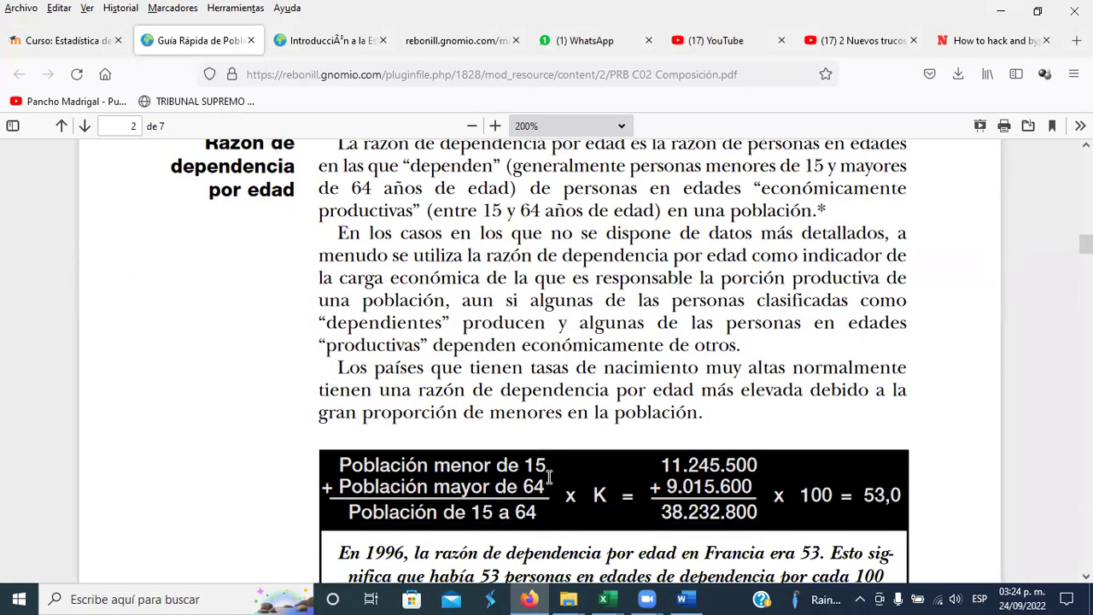
scroll(549, 476, down, 1)
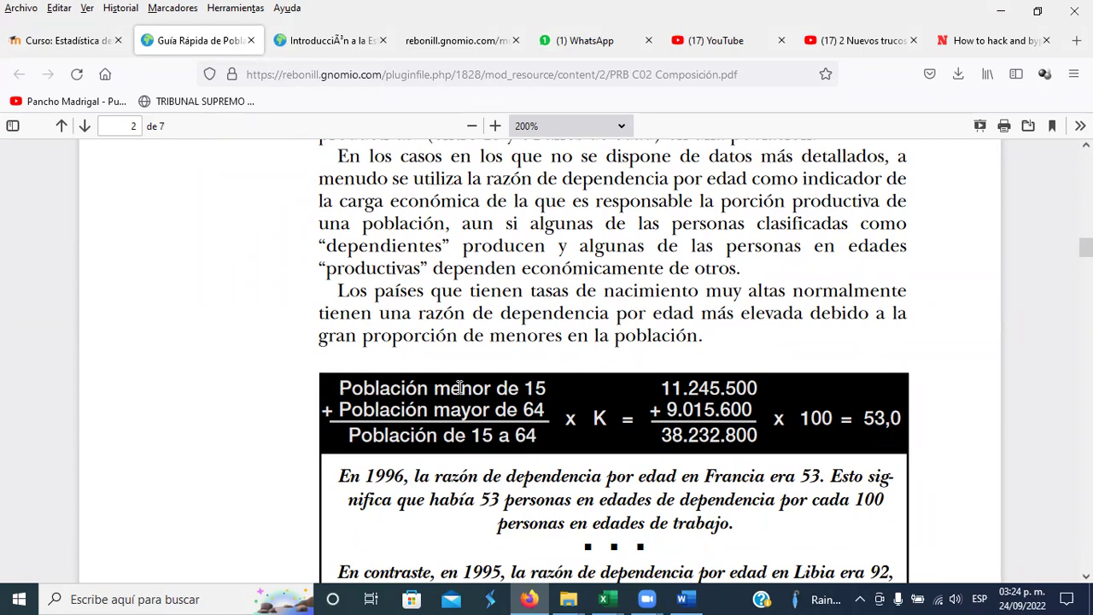
drag(548, 389, 341, 388)
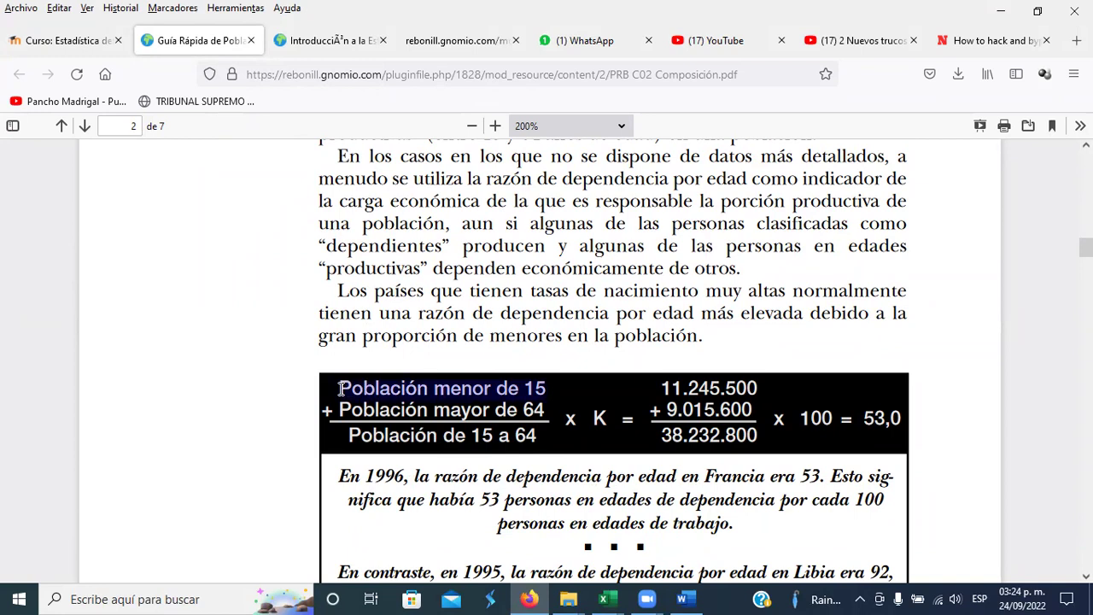
click(374, 391)
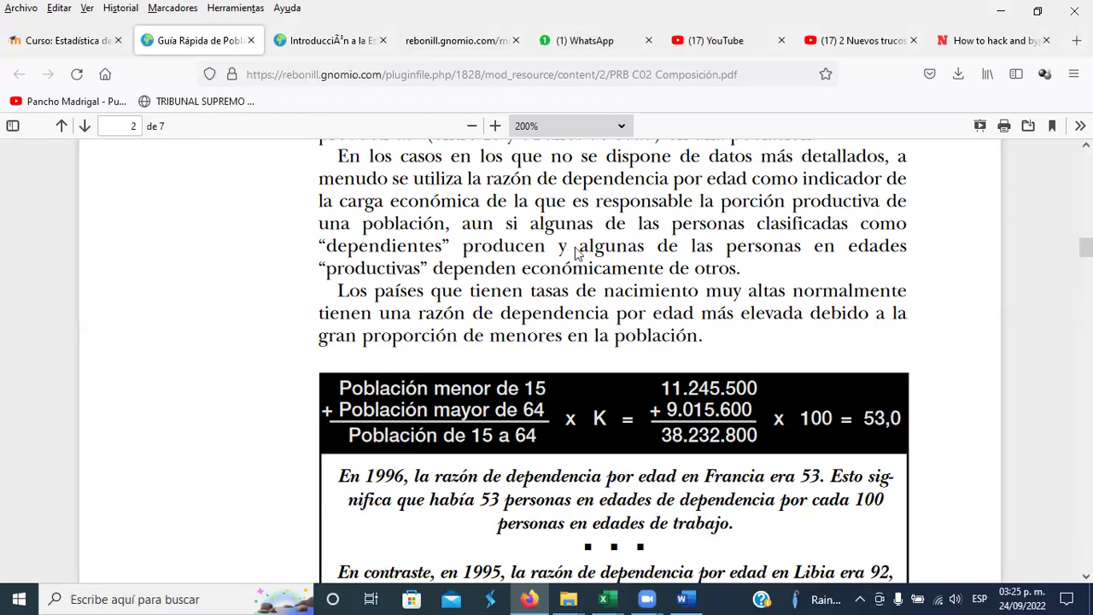
scroll(576, 248, up, 2)
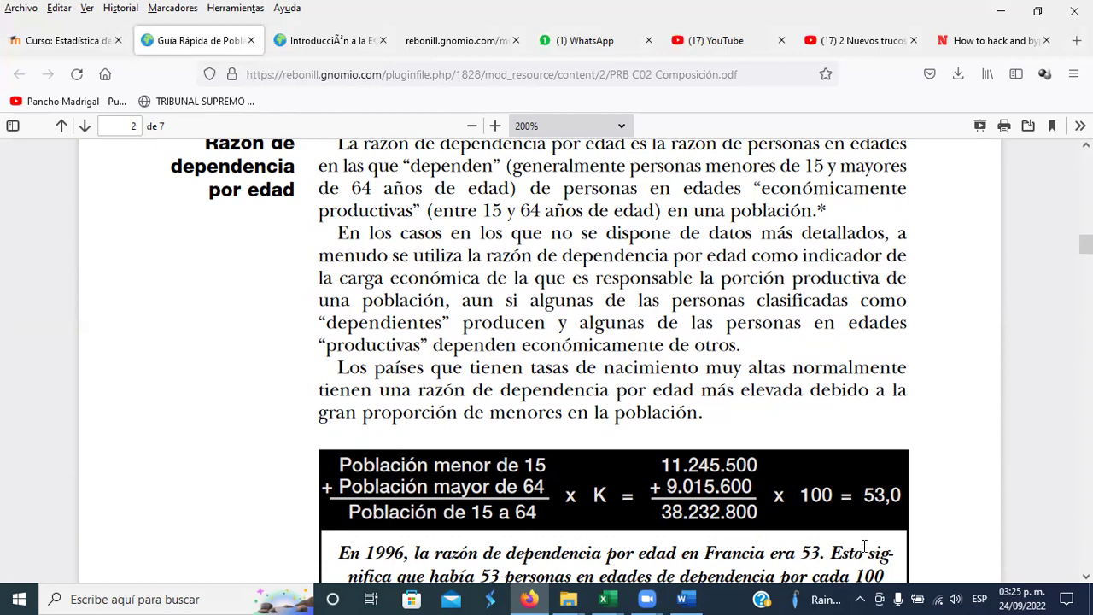
scroll(827, 531, down, 2)
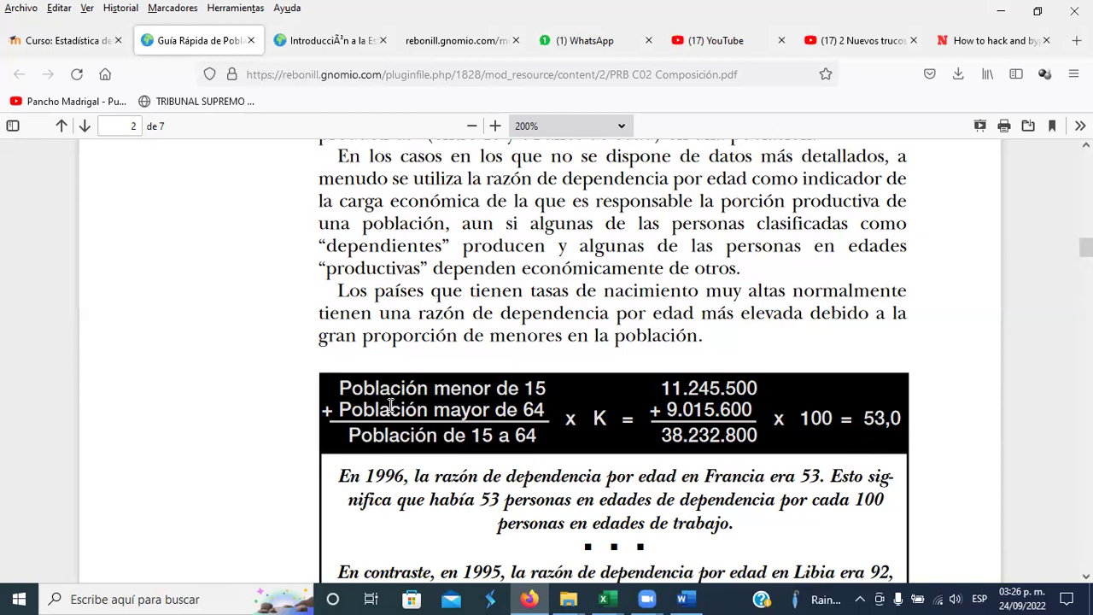
scroll(390, 404, down, 3)
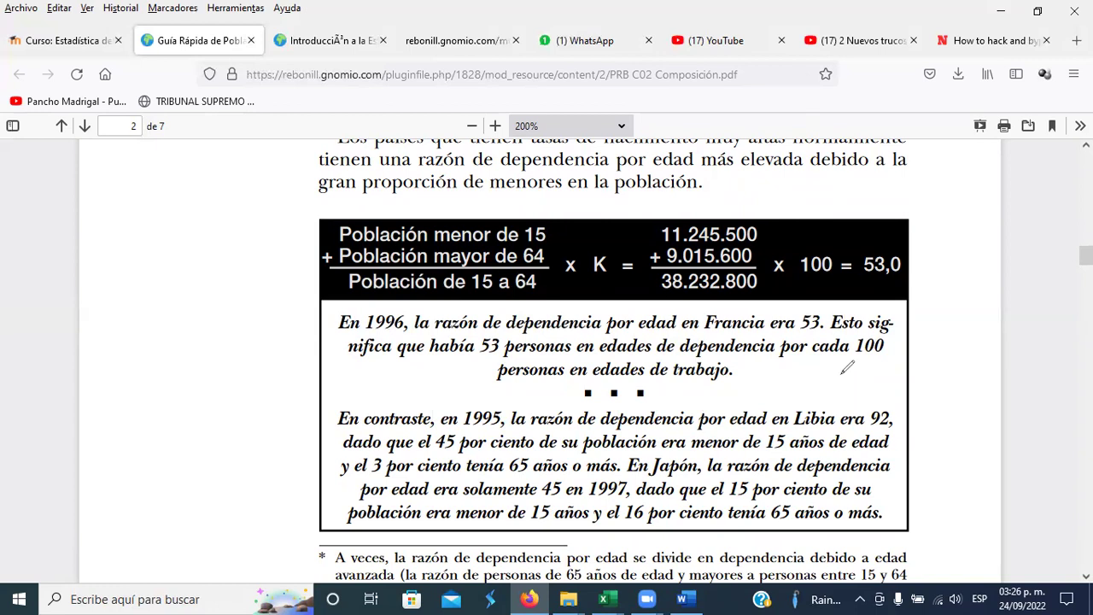
Step: Annotate the Libia dependency ratio example in red, circling 92 and underlining "45 por ciento de su población era menor de 15 años"
mouse_move(800, 397)
mouse_down()
mouse_move(790, 427)
mouse_move(830, 437)
mouse_move(852, 423)
mouse_move(835, 395)
mouse_move(806, 396)
mouse_up()
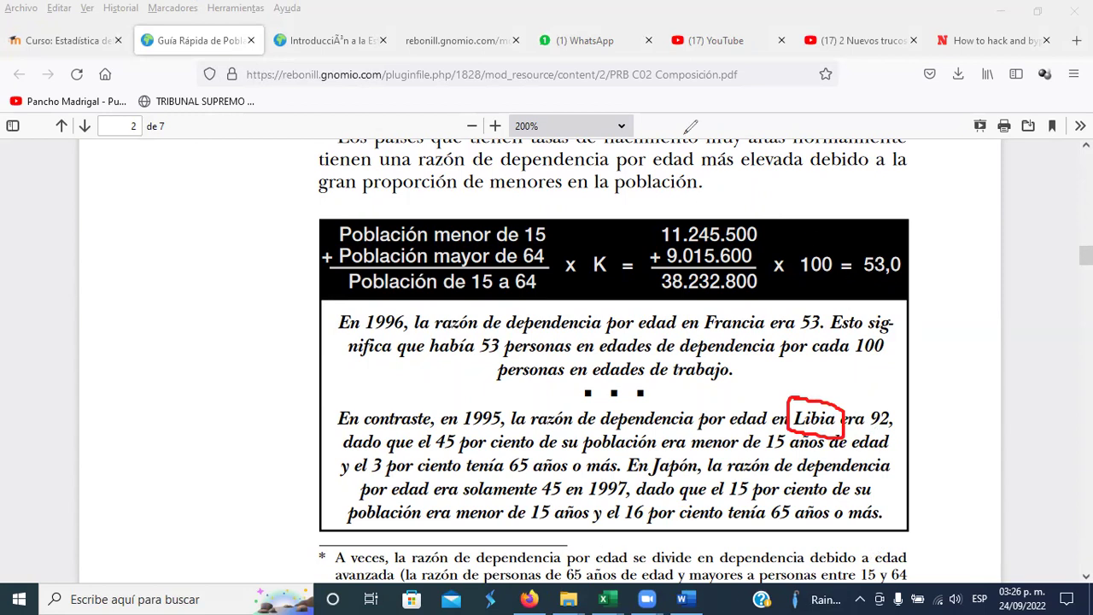
key(ctrl+z)
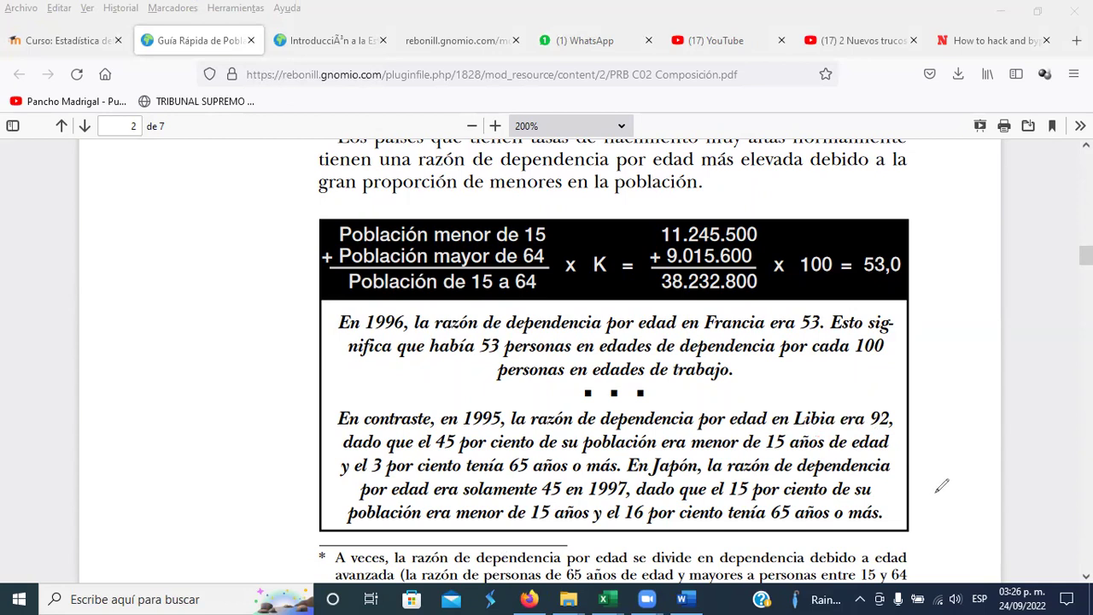
mouse_move(872, 399)
mouse_down()
mouse_move(866, 423)
mouse_move(901, 433)
mouse_move(903, 400)
mouse_move(869, 403)
mouse_up()
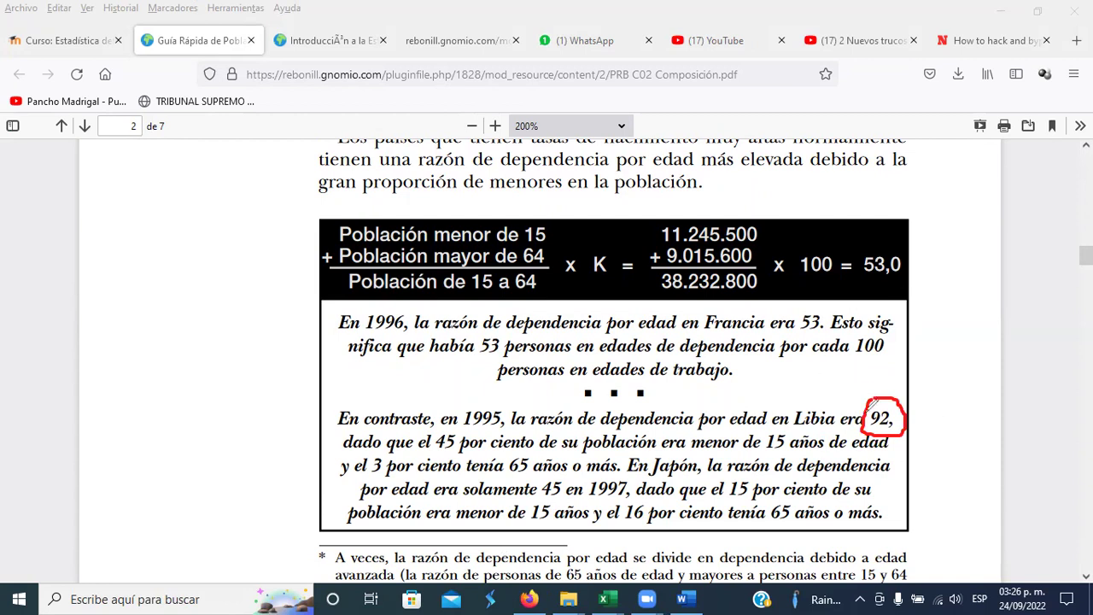
drag(437, 445, 825, 444)
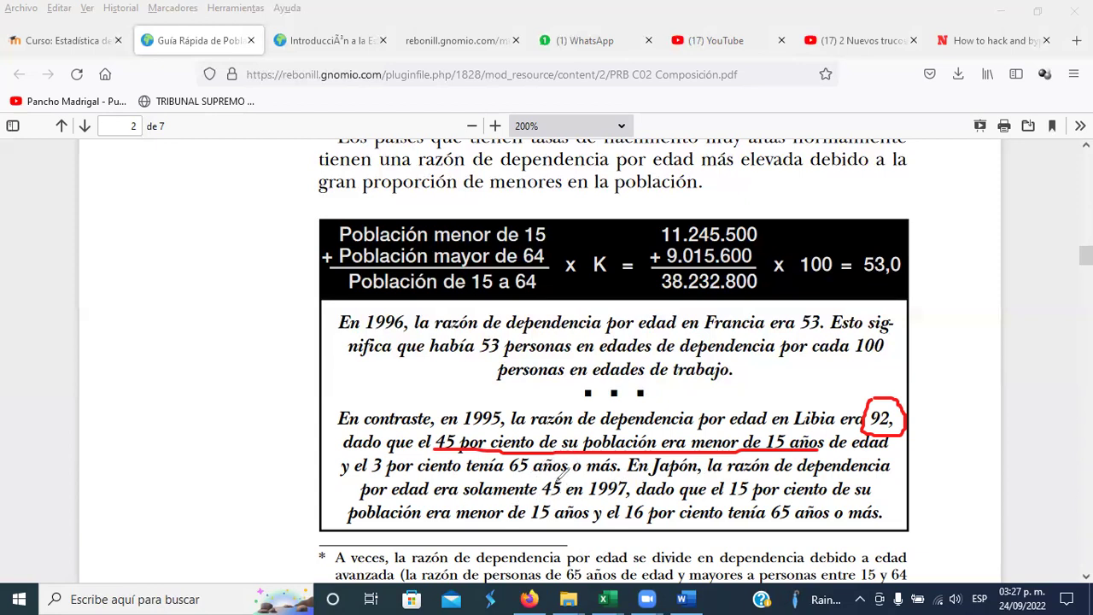
mouse_move(538, 480)
mouse_down()
mouse_move(551, 502)
mouse_move(576, 494)
mouse_move(564, 468)
mouse_move(544, 475)
mouse_up()
Step: Switch to the Excel workbook "Estadística Demográfica Práctica 1", select cell E13 and set the zoom to 100%
key(alt+Tab)
key(Tab)
key(Tab)
key(Tab)
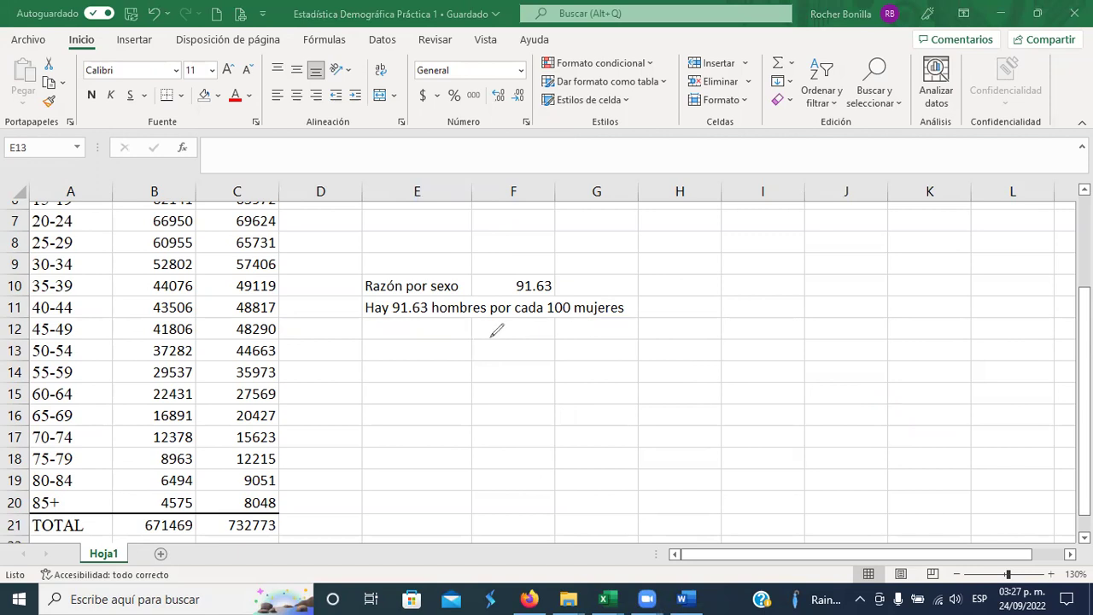
click(440, 352)
scroll(536, 364, up, 2)
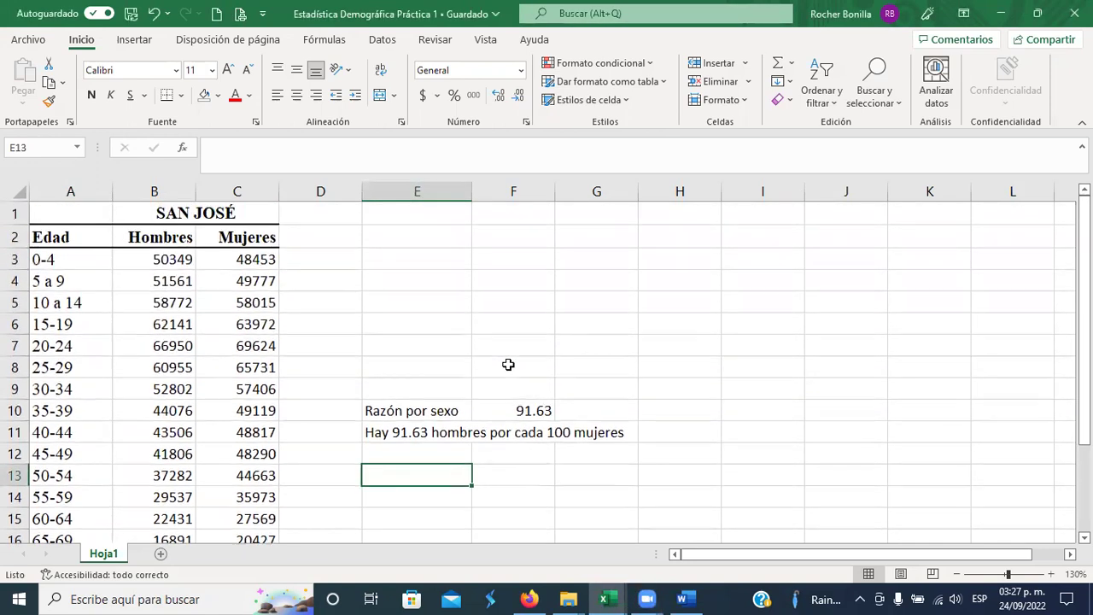
scroll(443, 341, down, 1)
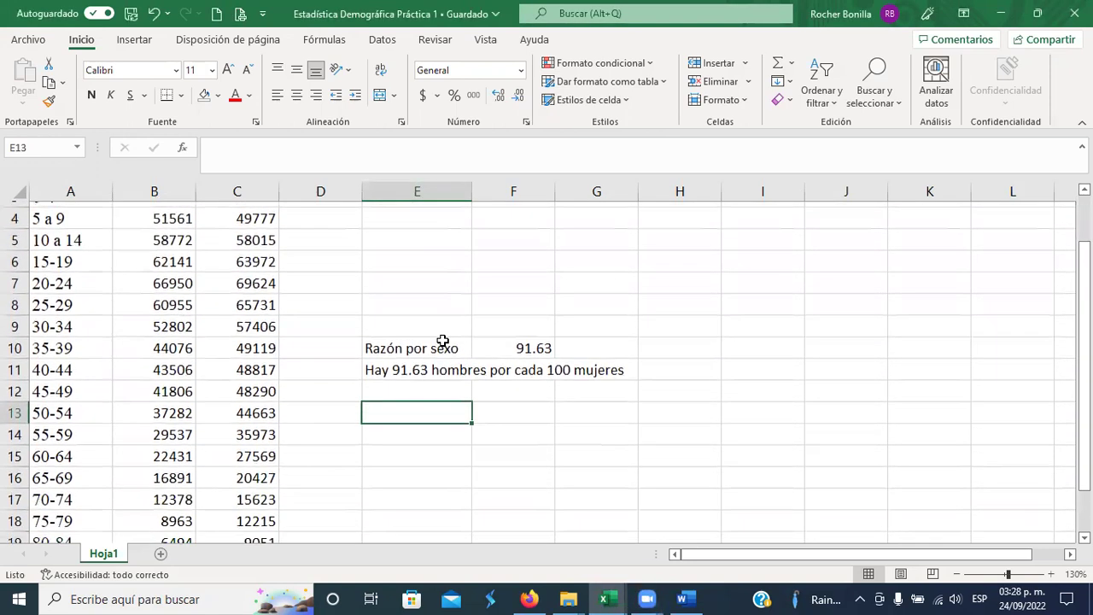
click(957, 574)
click(958, 575)
click(958, 574)
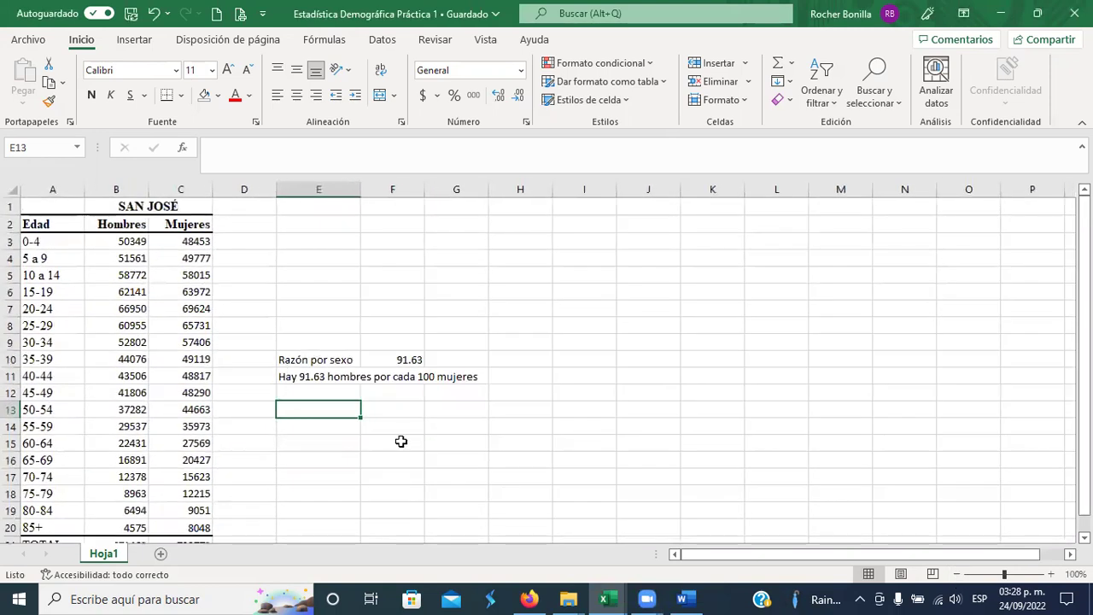
Step: Enter the label "Población menor de 15 años" in E13, checking the wording against the PDF formula
text(Po)
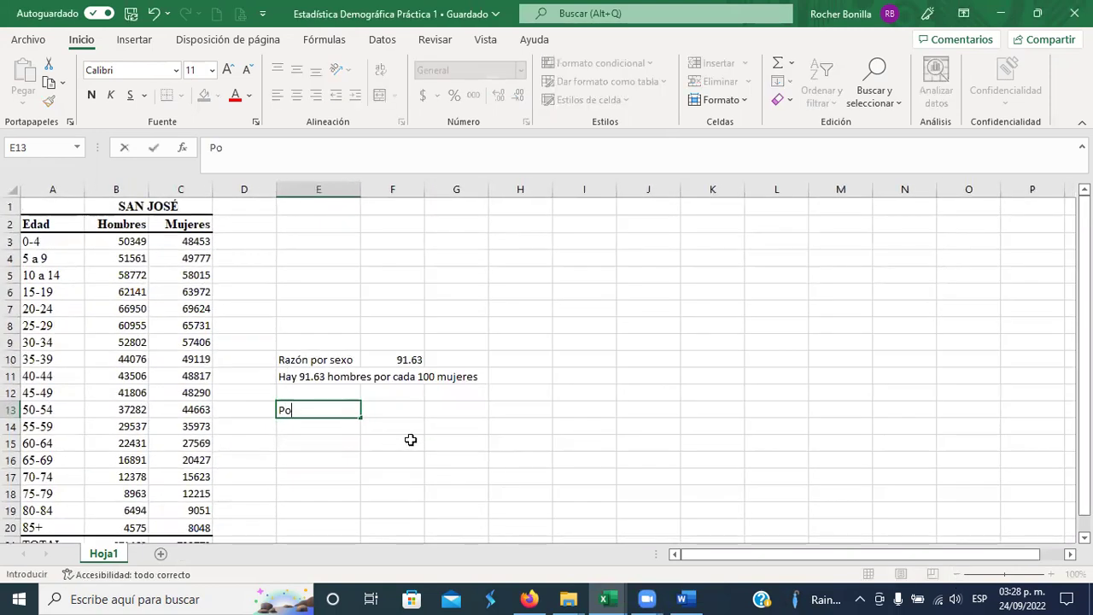
text(blación)
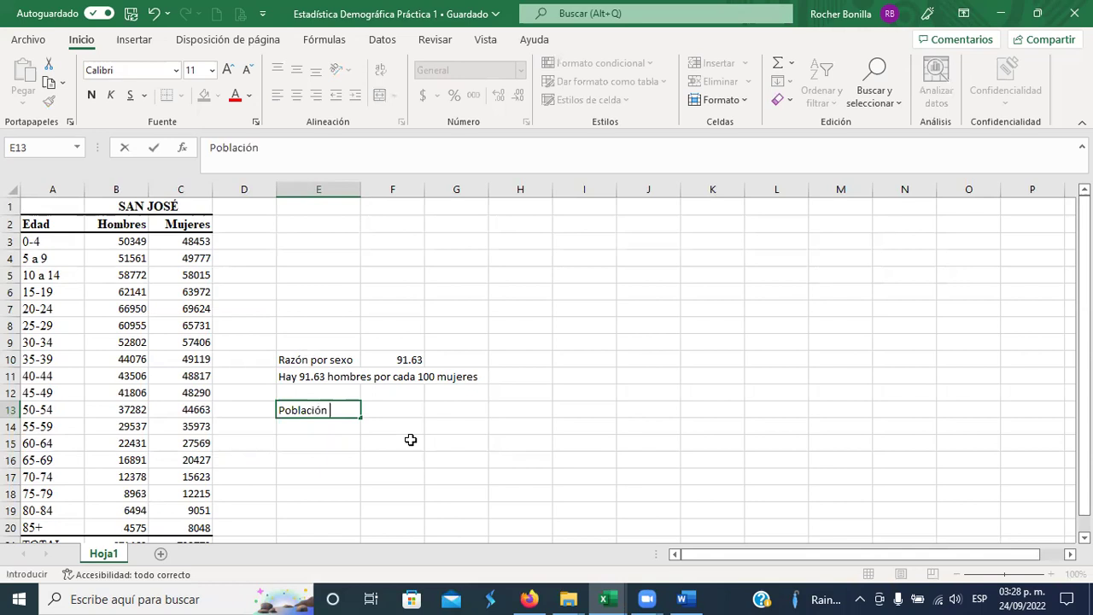
key(alt+Tab)
key(alt+Tab)
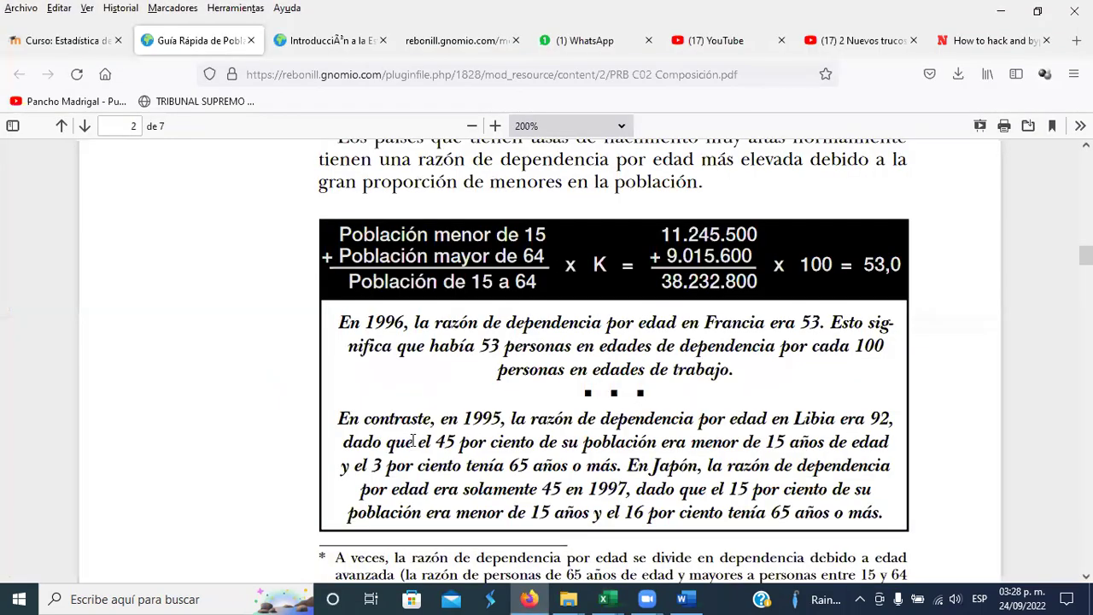
key(alt+Tab)
text(me)
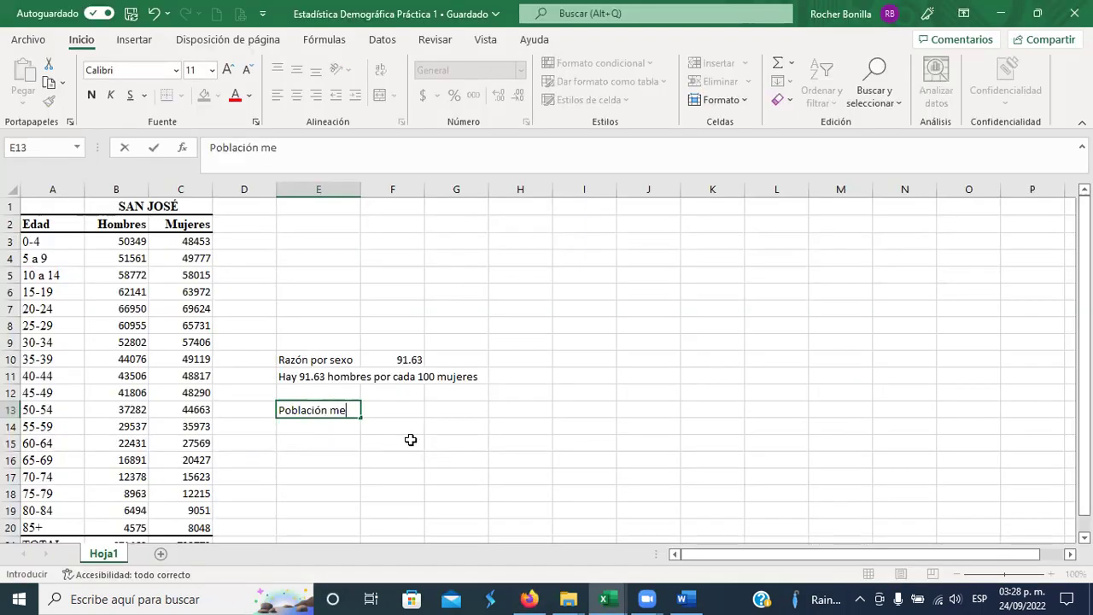
text(nor de 15 años)
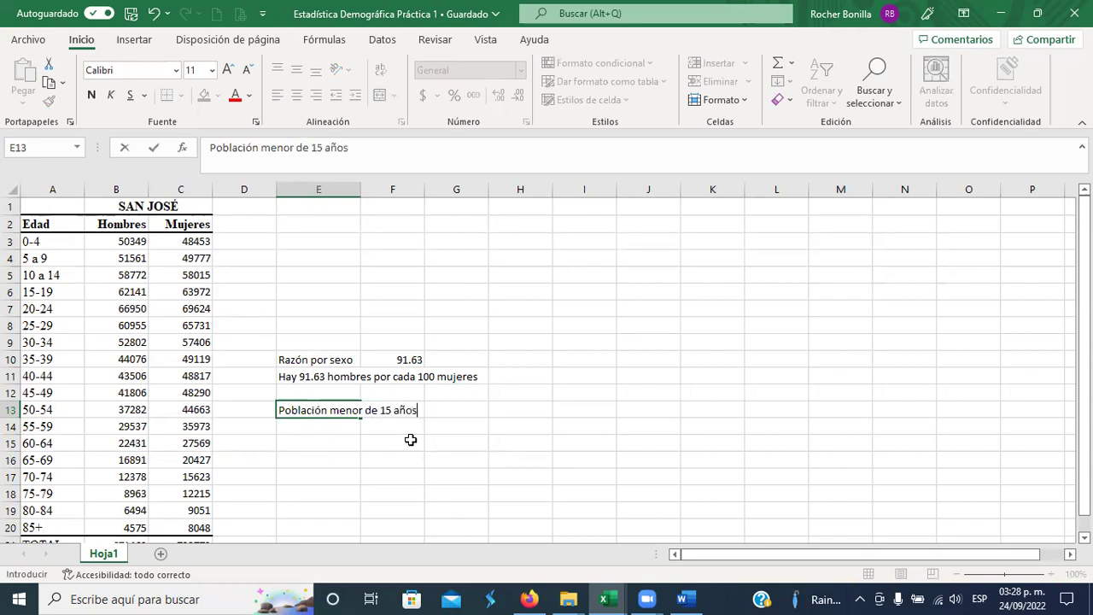
key(Return)
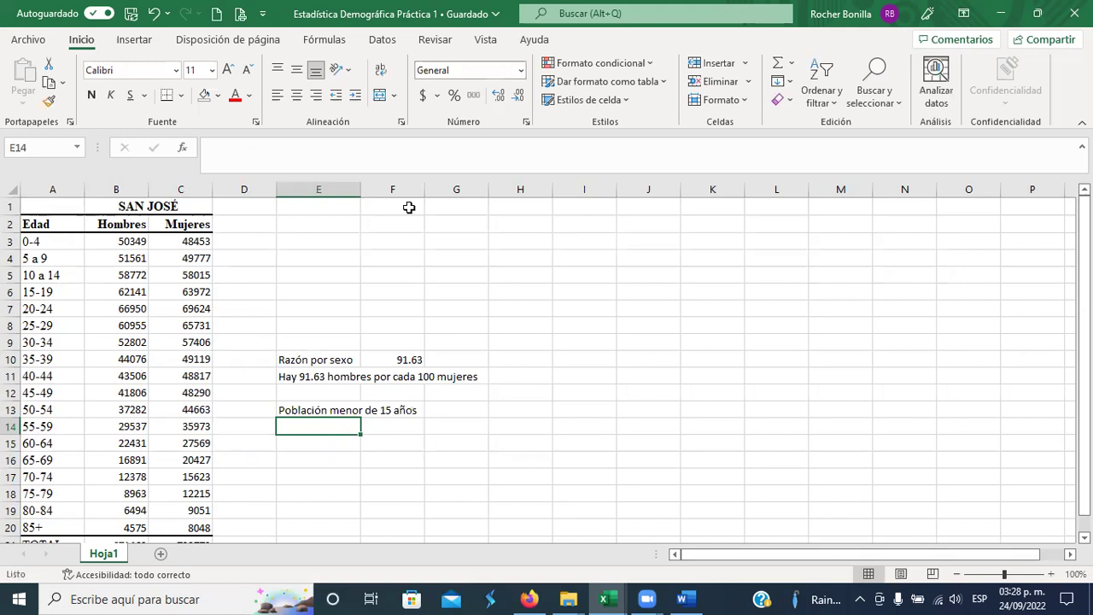
key(alt+Tab)
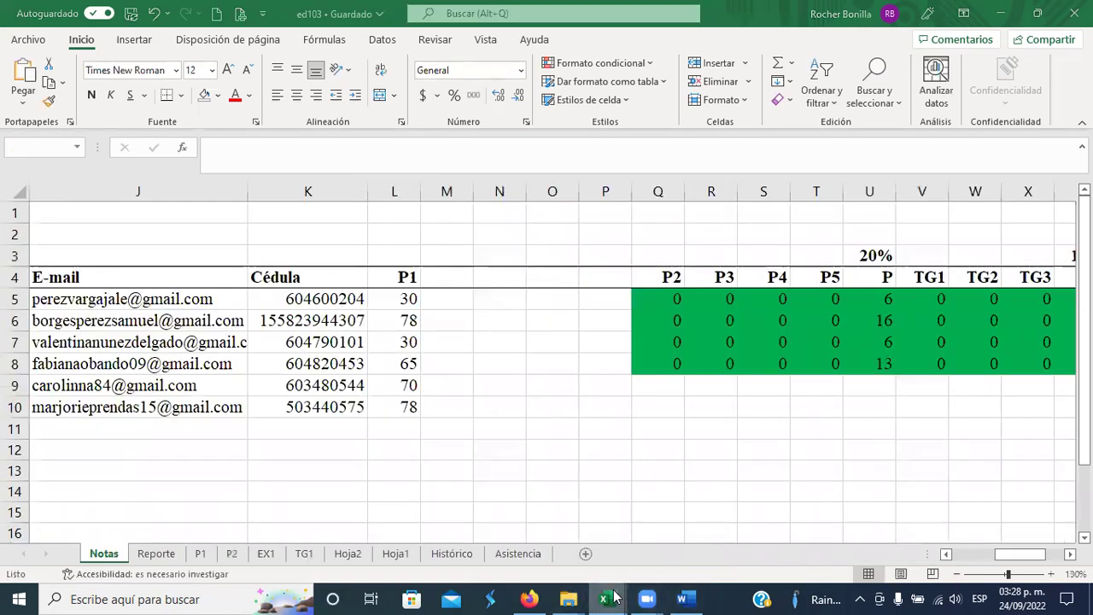
mouse_move(604, 599)
click(694, 551)
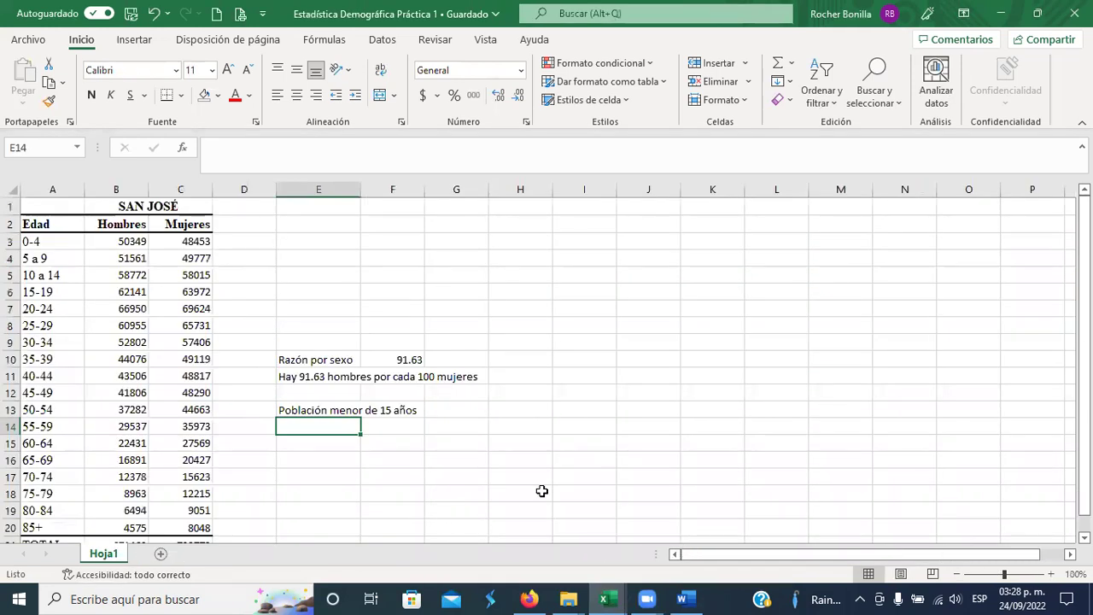
Step: Enter the label "Población mayor de 64 años" in E14, checking the PDF formula, and select E15
text(Pob)
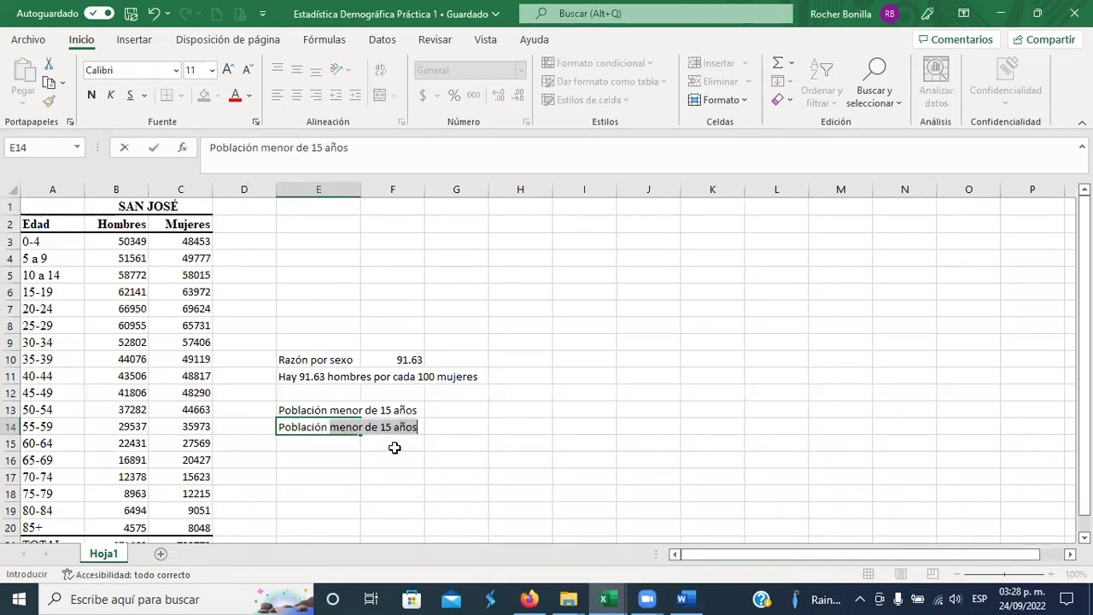
text(lación)
key(Escape)
key(alt+Tab)
key(alt+Tab)
key(Tab)
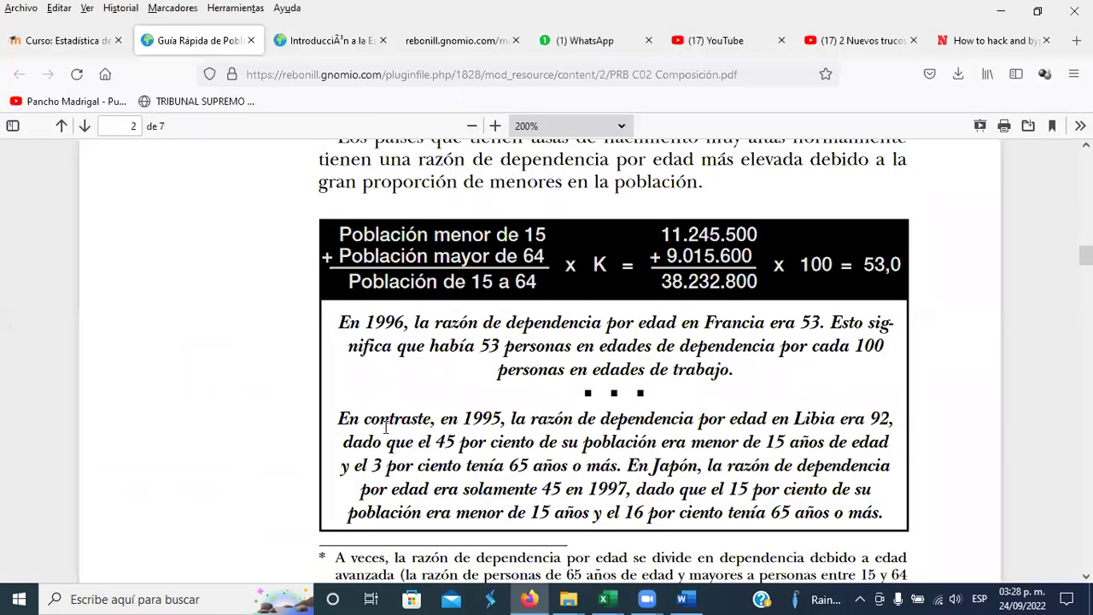
key(alt+Tab)
key(Tab)
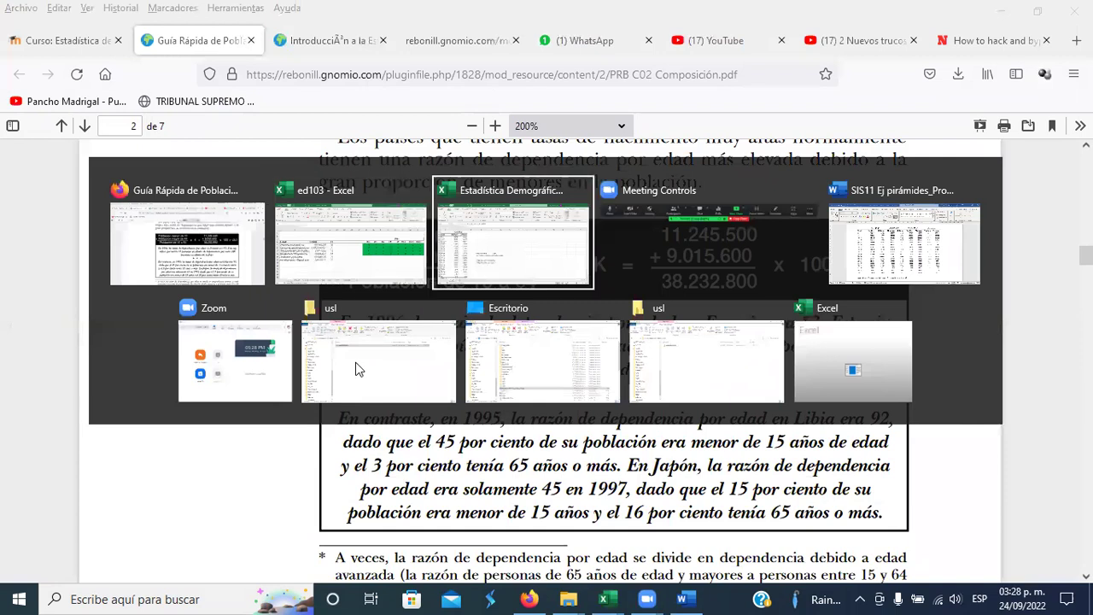
drag(262, 147, 385, 154)
text(ma)
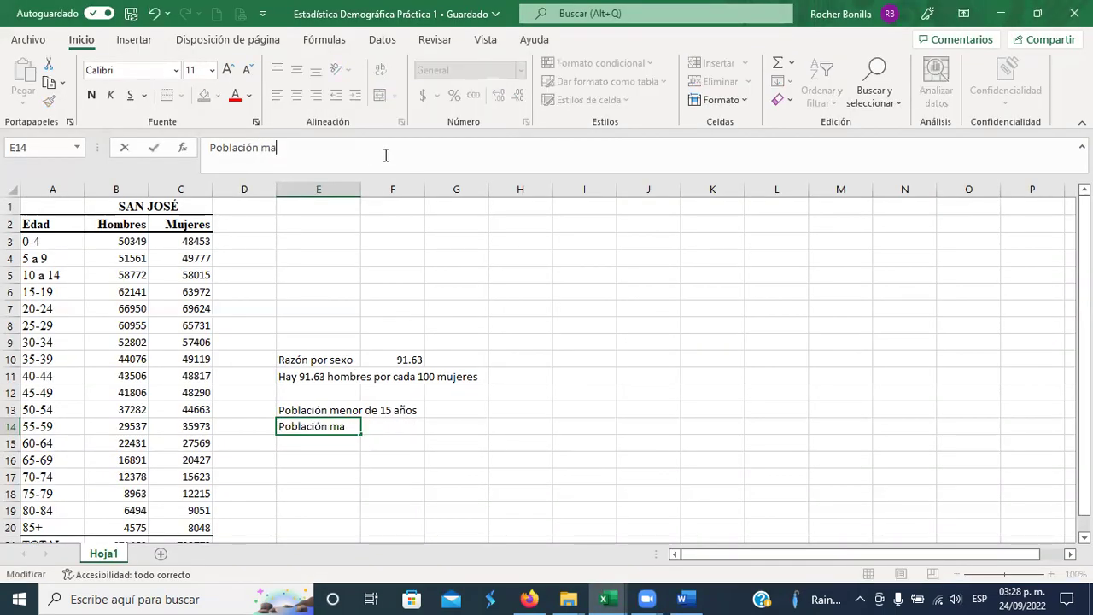
text(yor de 64 años)
key(Return)
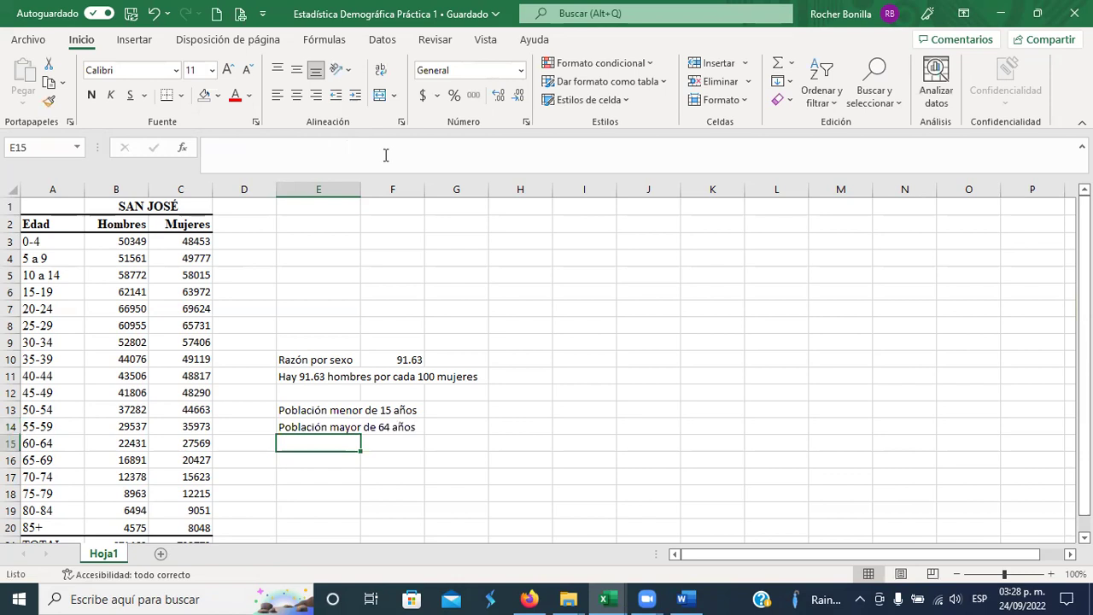
key(Down)
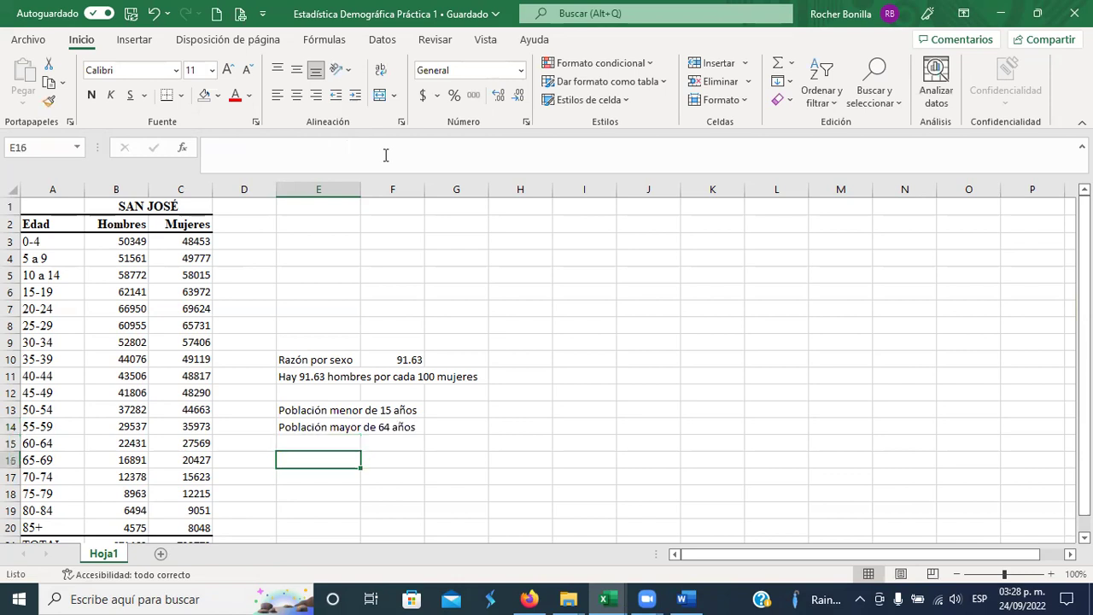
key(Up)
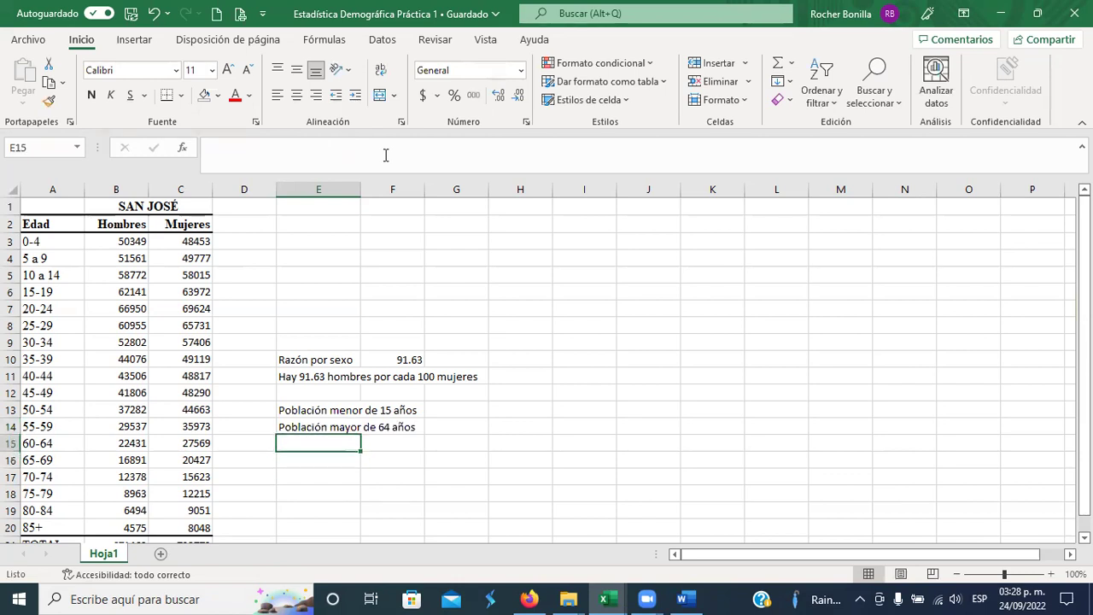
Step: Enter the label "Población de 15 a 64" in E15 and widen column E to fit the labels
text(Poblaci)
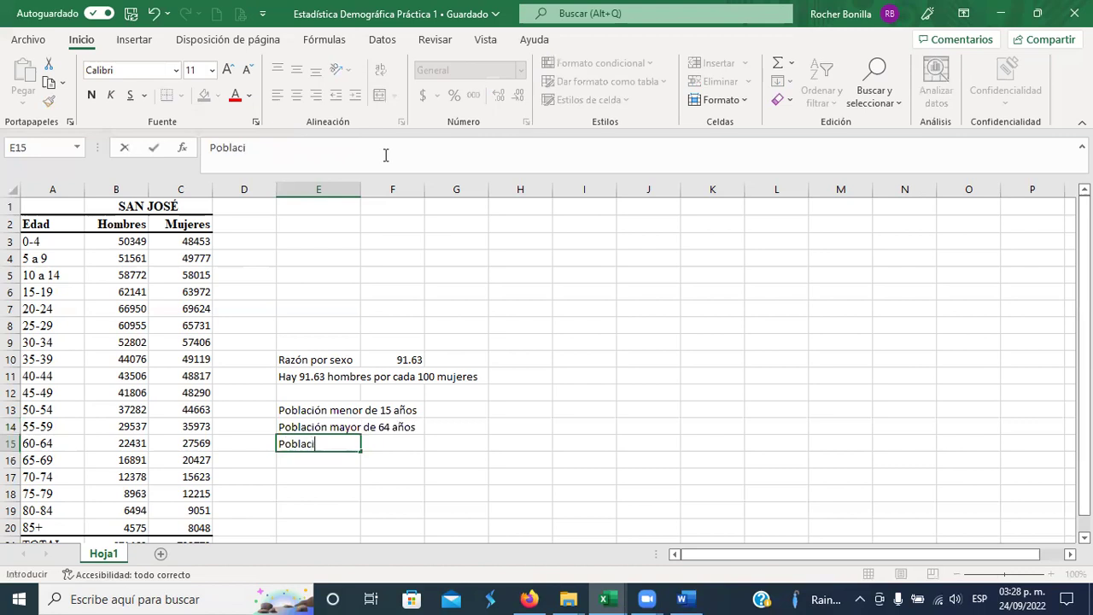
text(ón de 15 a 64)
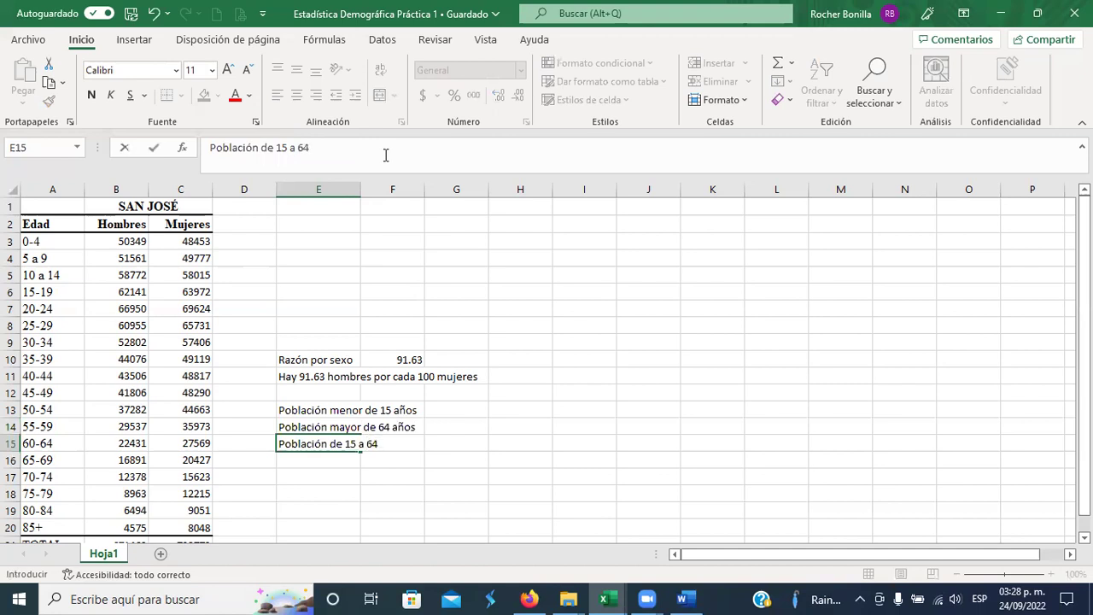
key(Return)
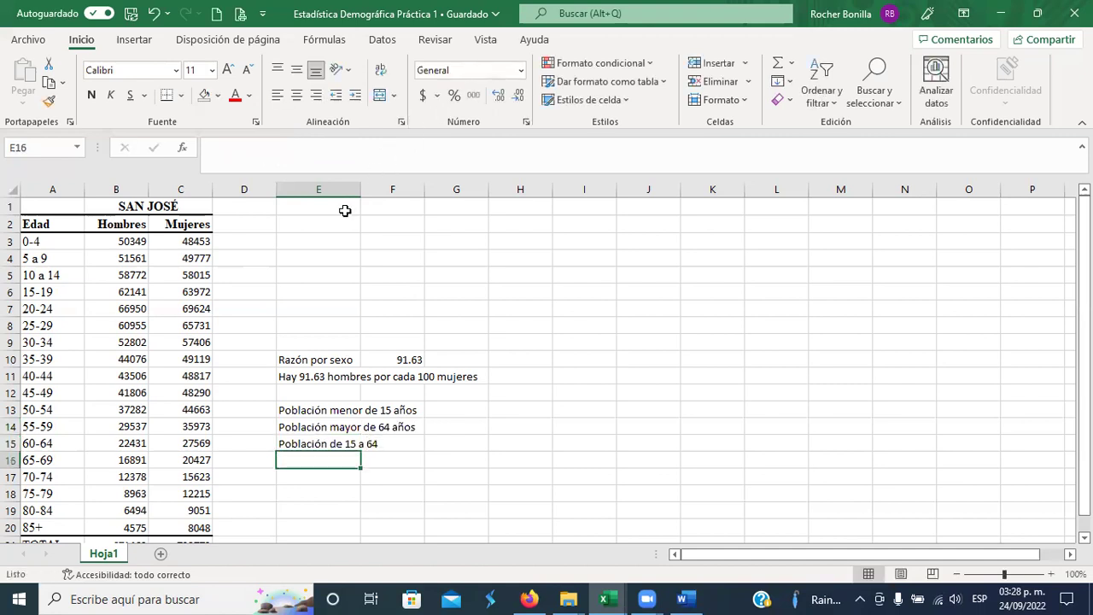
drag(361, 190, 434, 202)
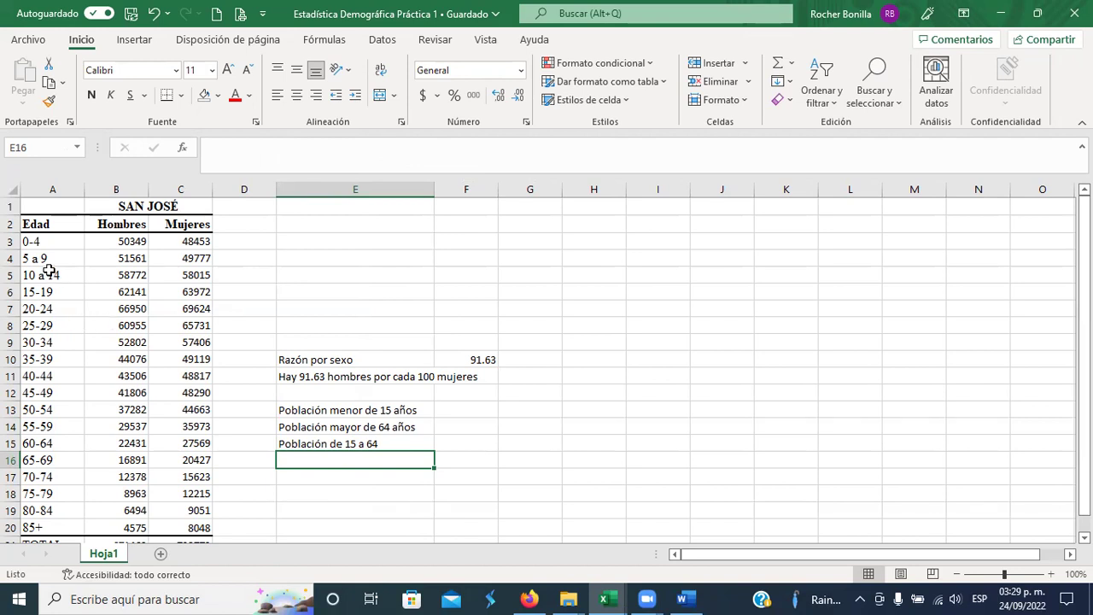
Step: Fill the under-15 figures in B3:C5 and the over-64 figures in B16:C20 with yellow
drag(38, 243, 172, 270)
click(218, 97)
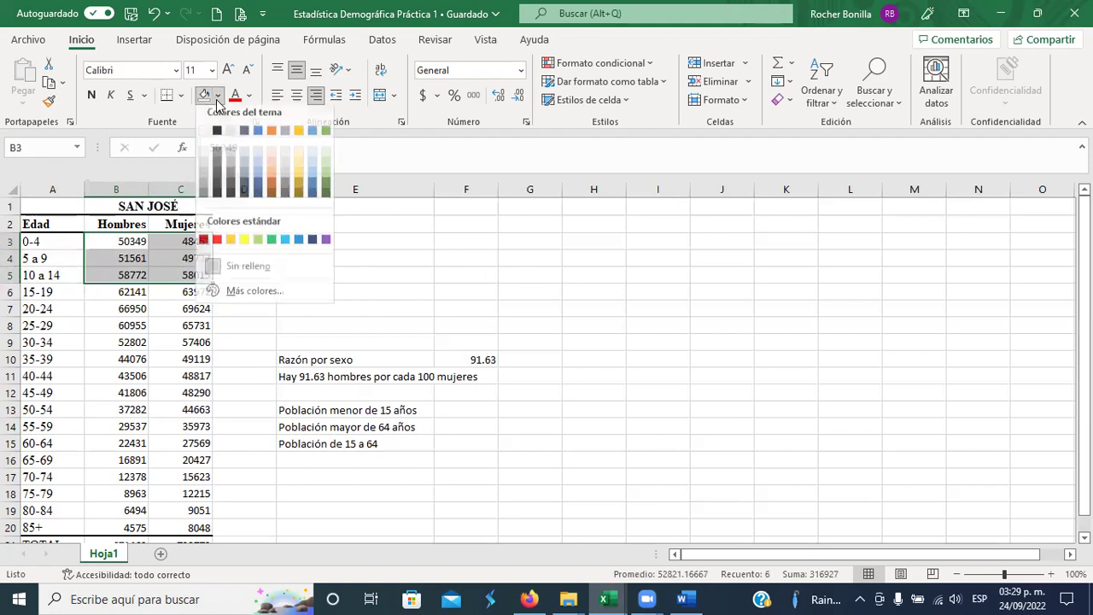
click(244, 247)
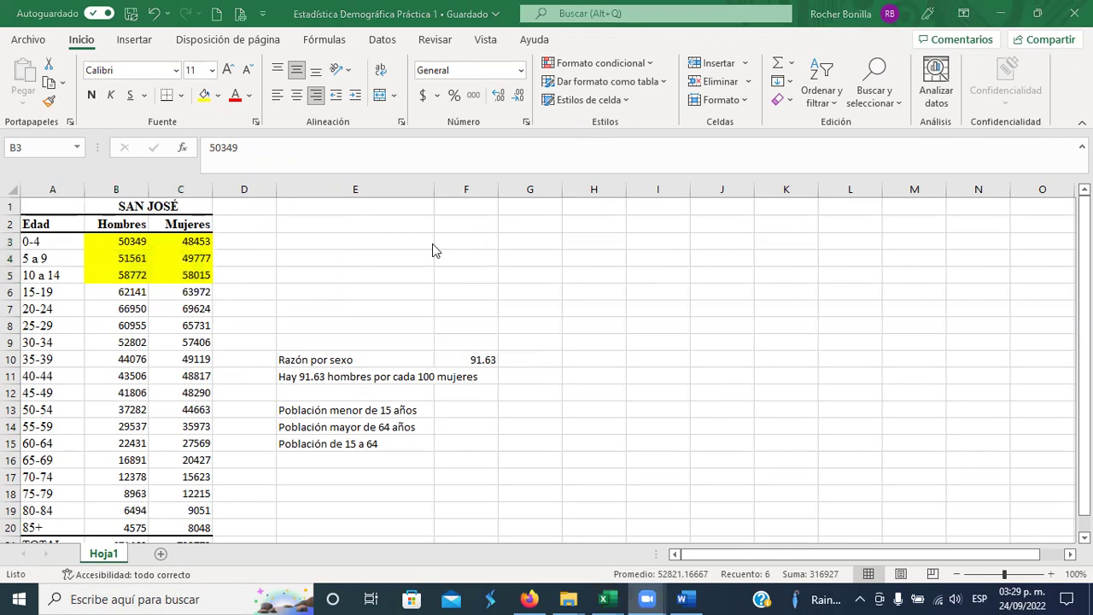
click(461, 413)
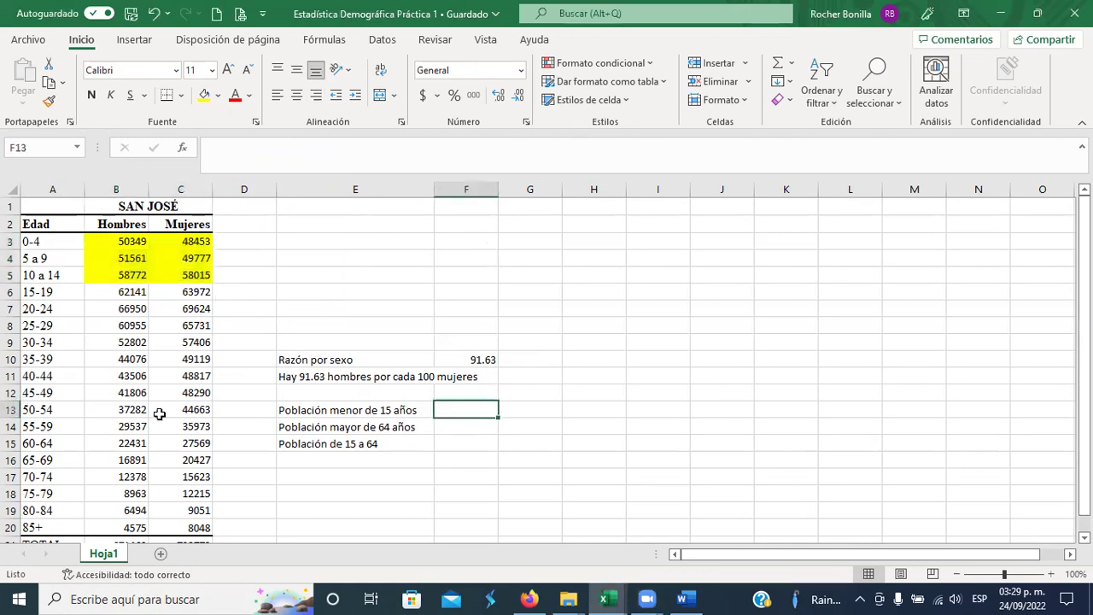
click(336, 429)
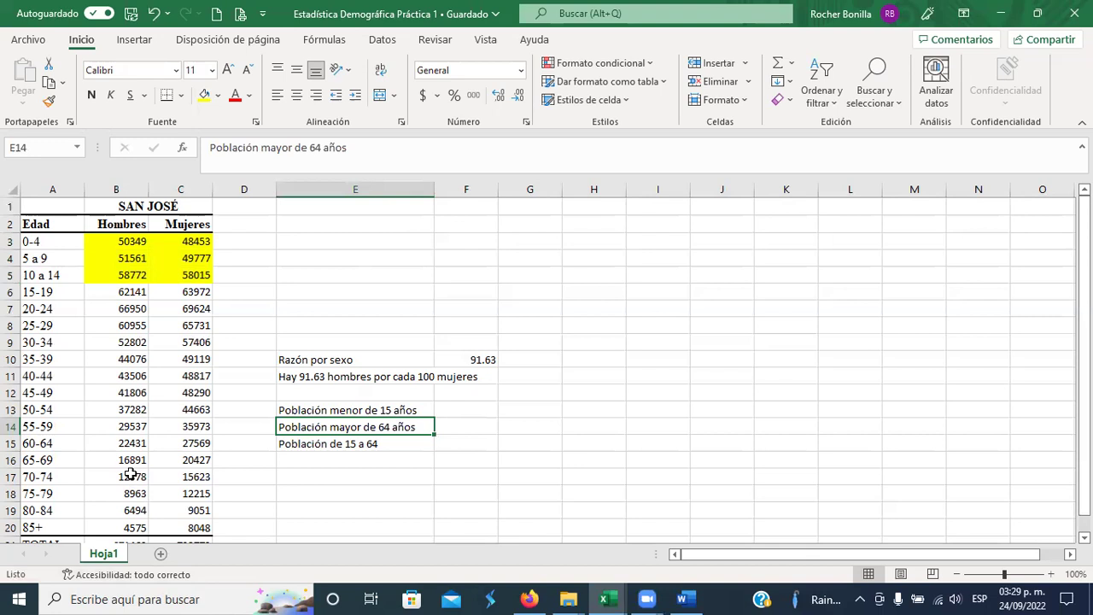
drag(126, 460, 174, 522)
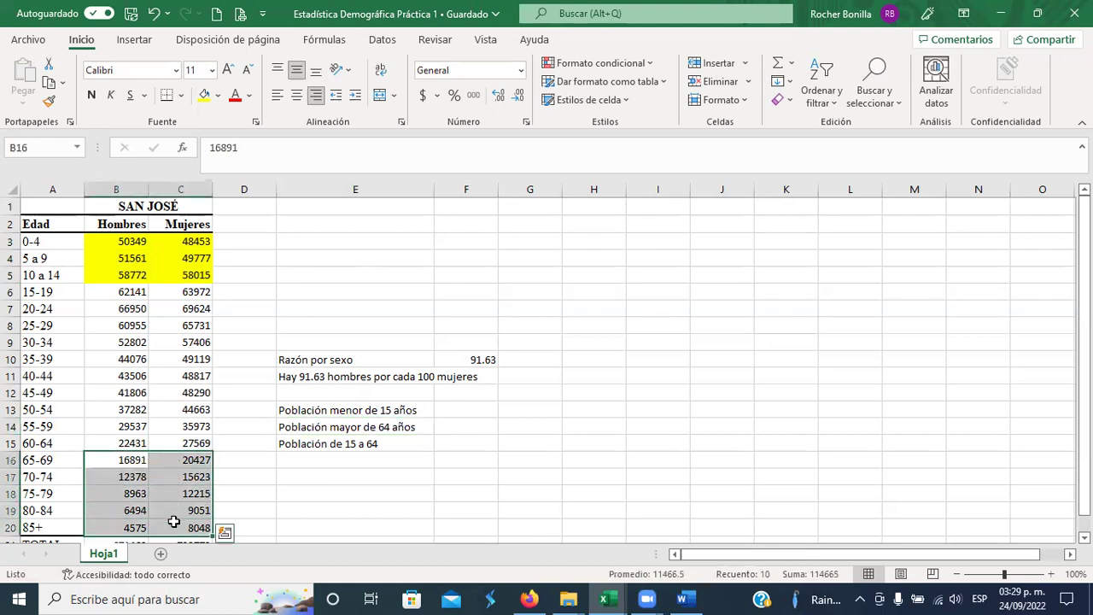
click(205, 96)
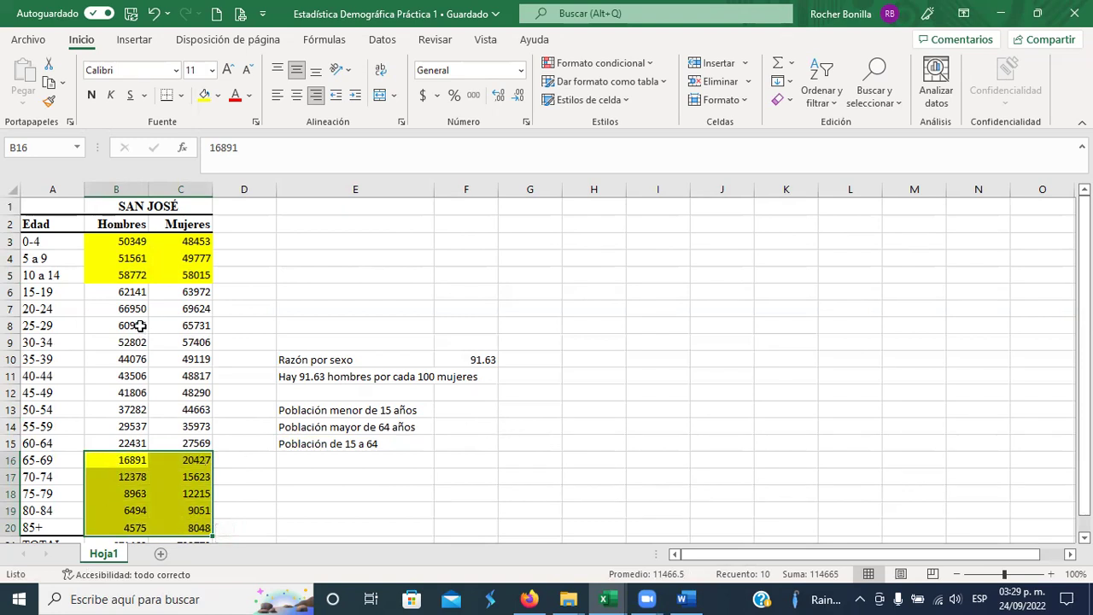
Step: Fill the figures for ages 15 to 64 in B6:C15 with light green
drag(132, 293, 184, 440)
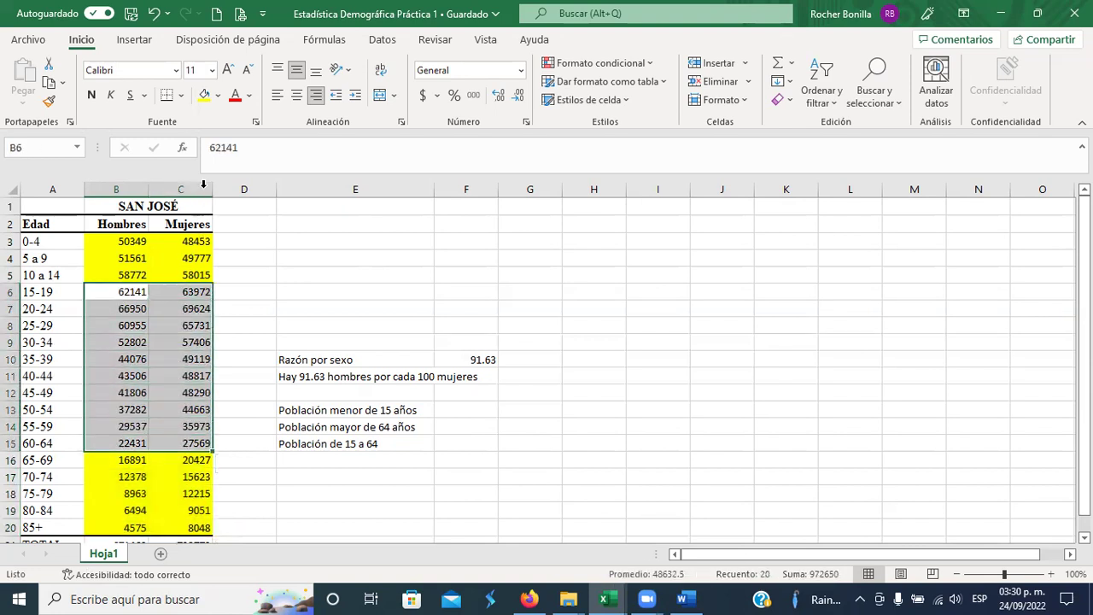
click(218, 95)
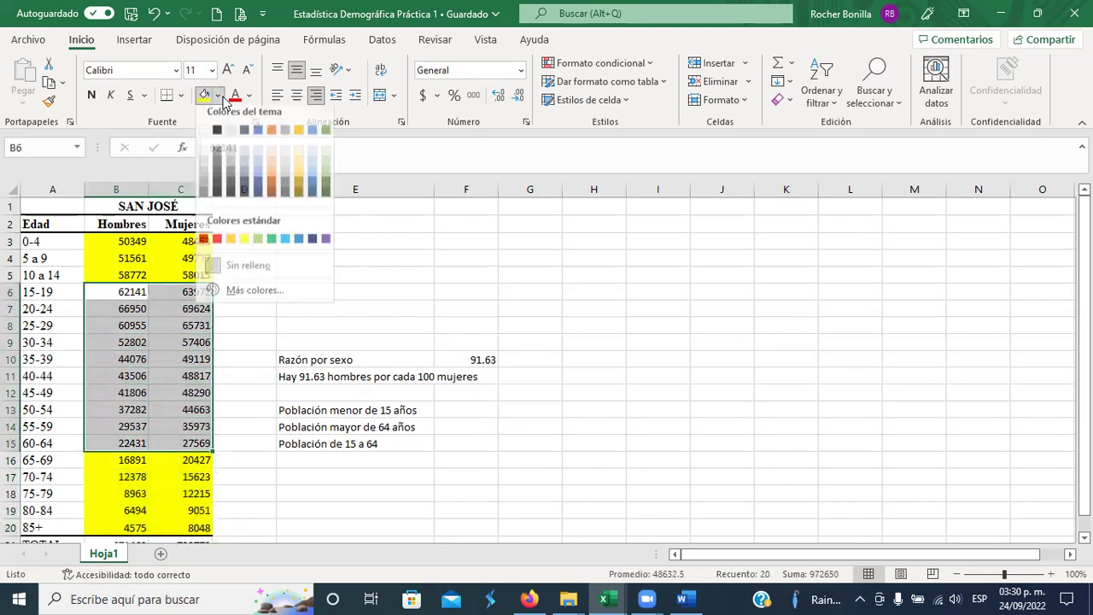
click(258, 246)
click(121, 365)
click(146, 264)
click(165, 491)
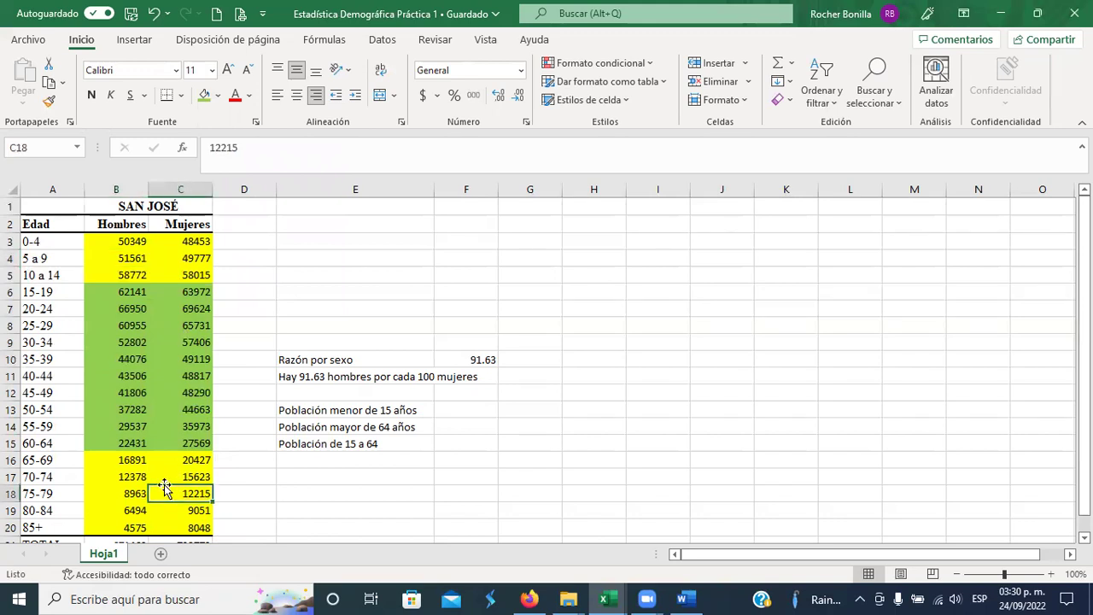
click(128, 322)
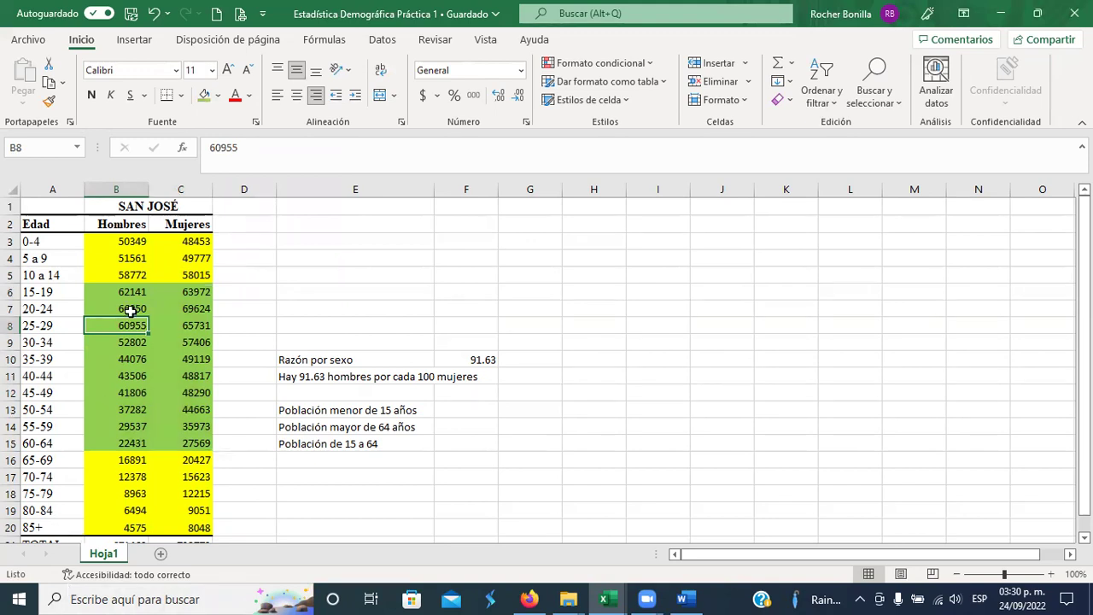
drag(126, 295, 189, 442)
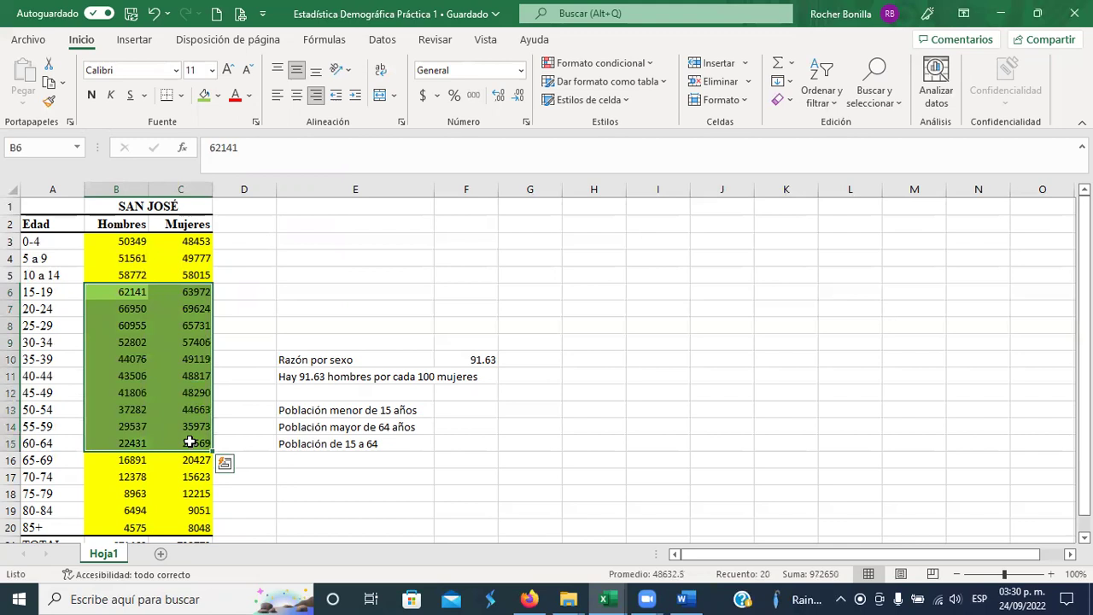
Step: Calculate the population under 15 in F13 with =SUMA(B3:C5)
click(457, 411)
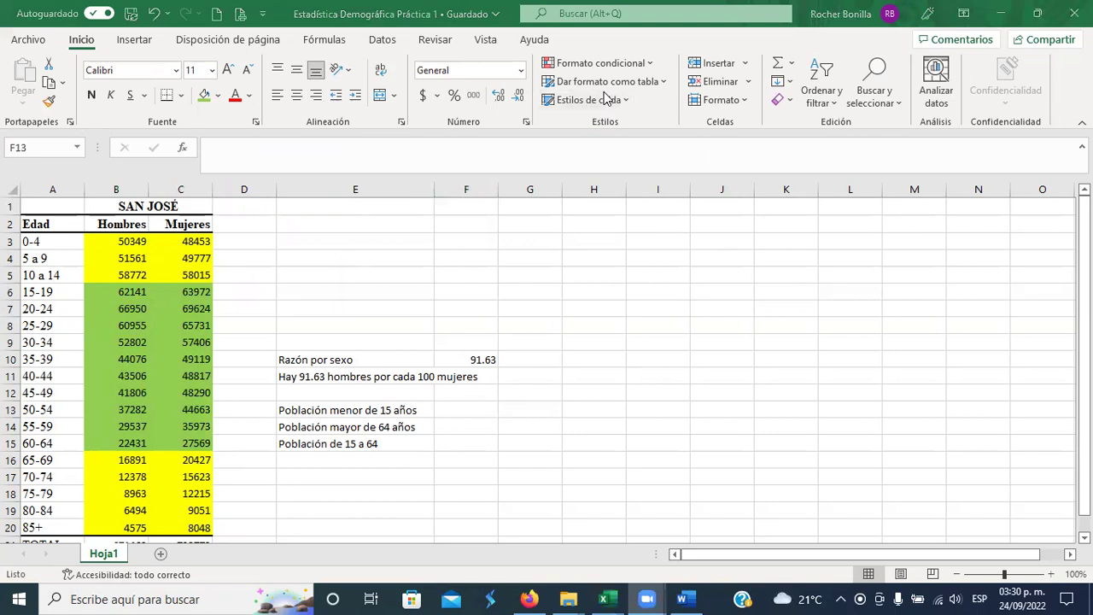
click(457, 412)
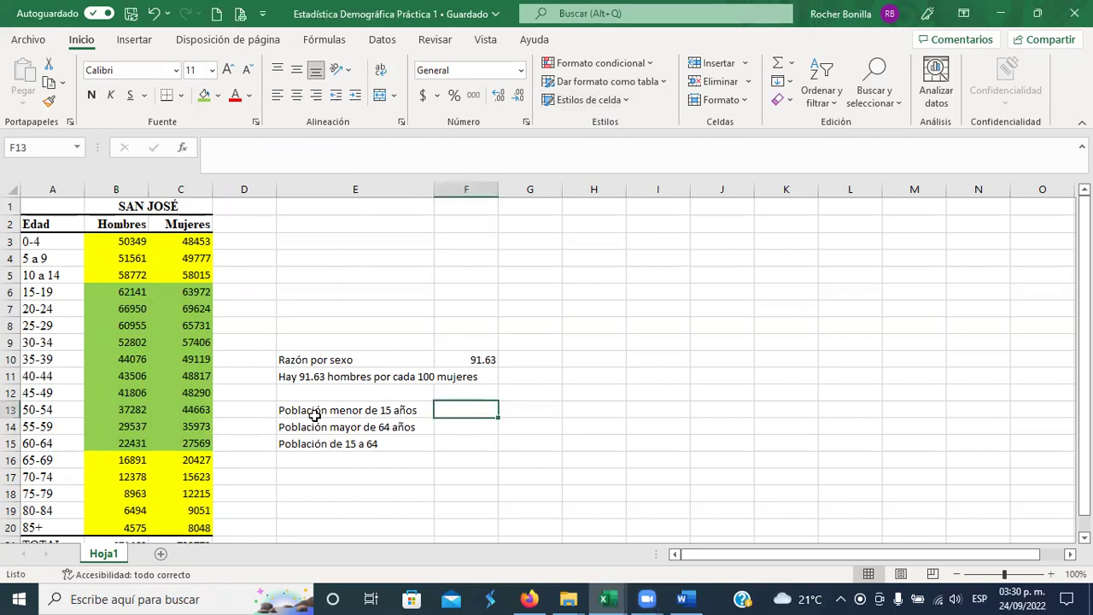
click(777, 66)
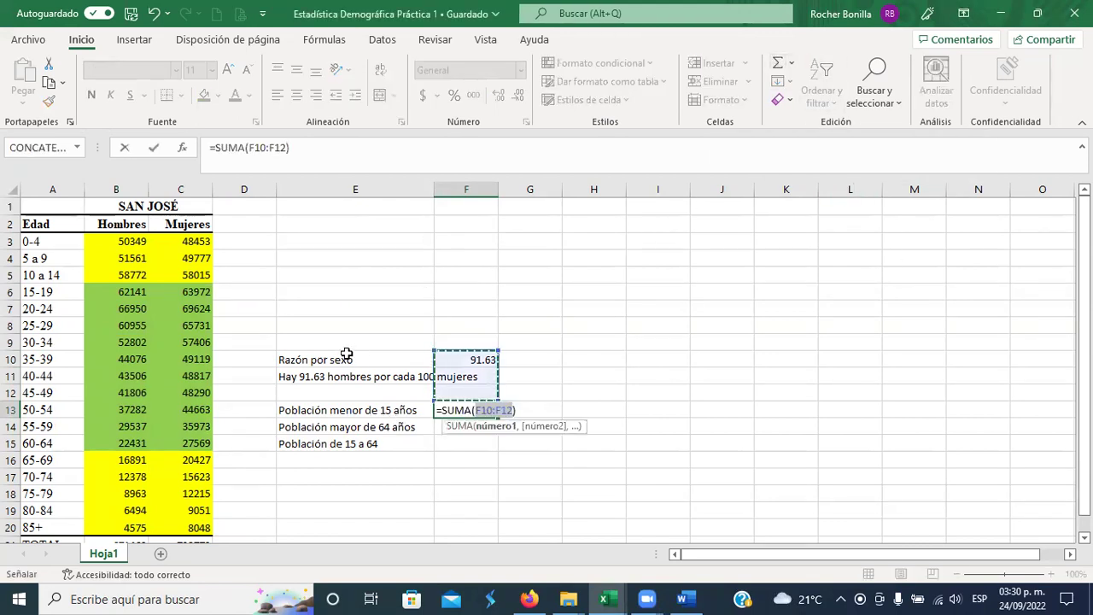
drag(111, 241, 182, 275)
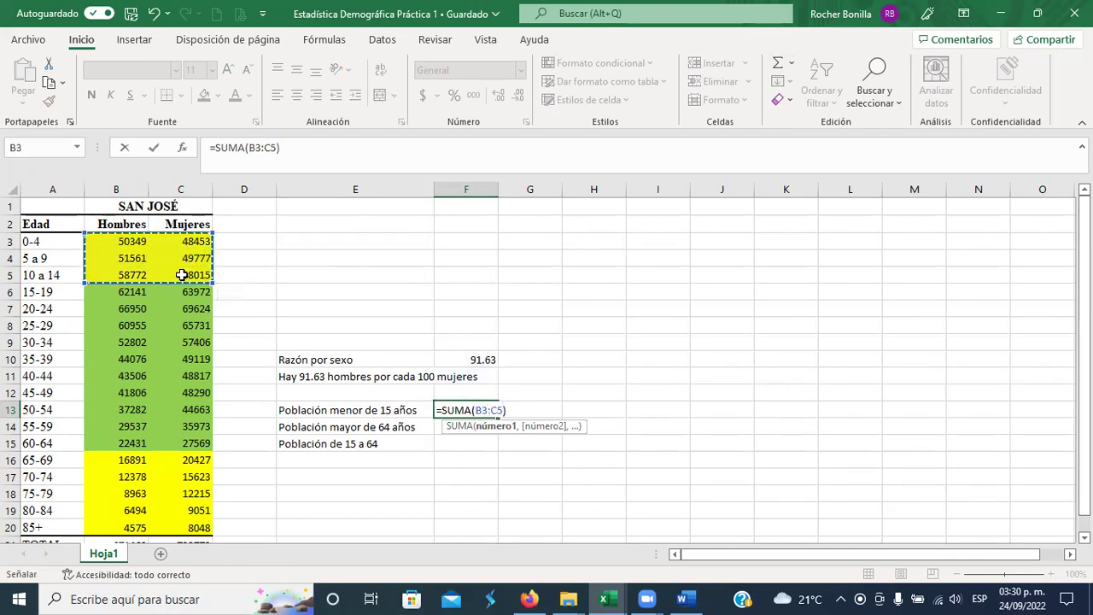
key(Return)
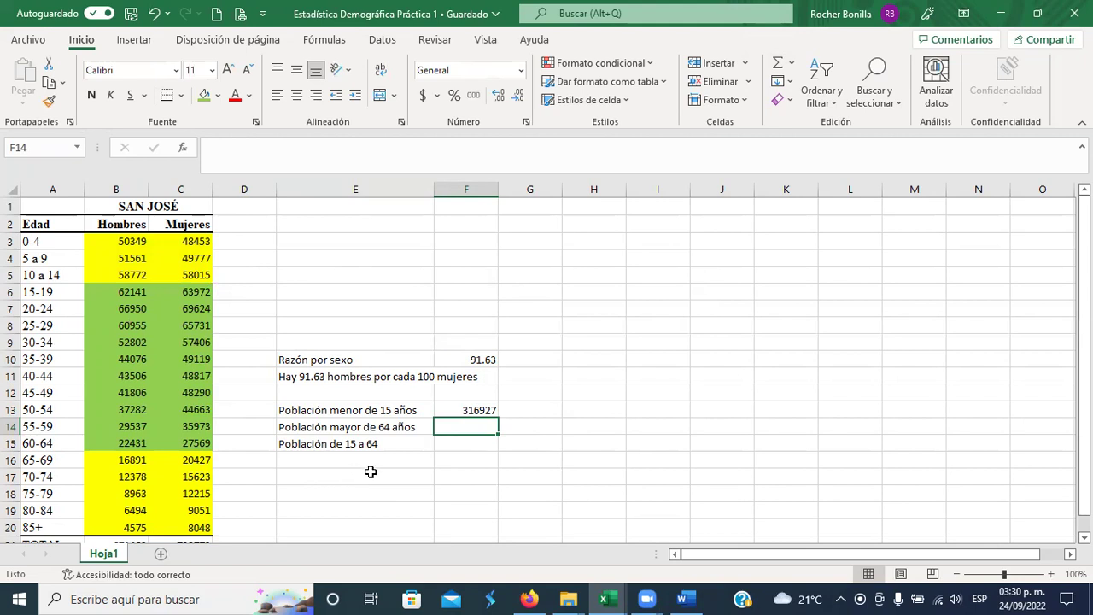
Step: Calculate the population over 64 in F14 with =SUMA(B16:C20)
scroll(370, 471, down, 1)
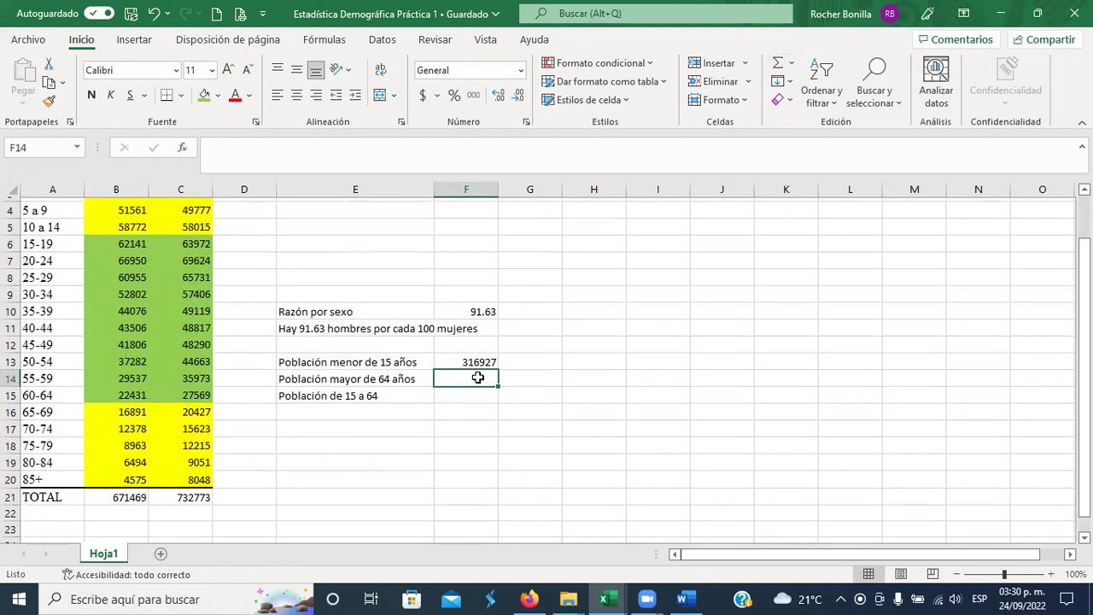
click(777, 64)
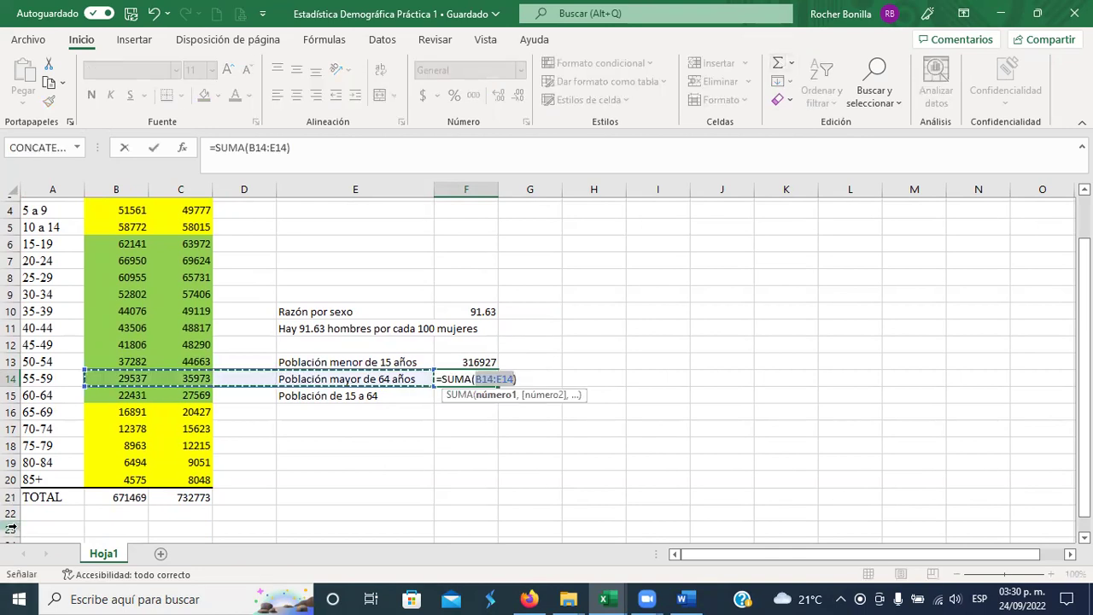
drag(126, 413, 185, 479)
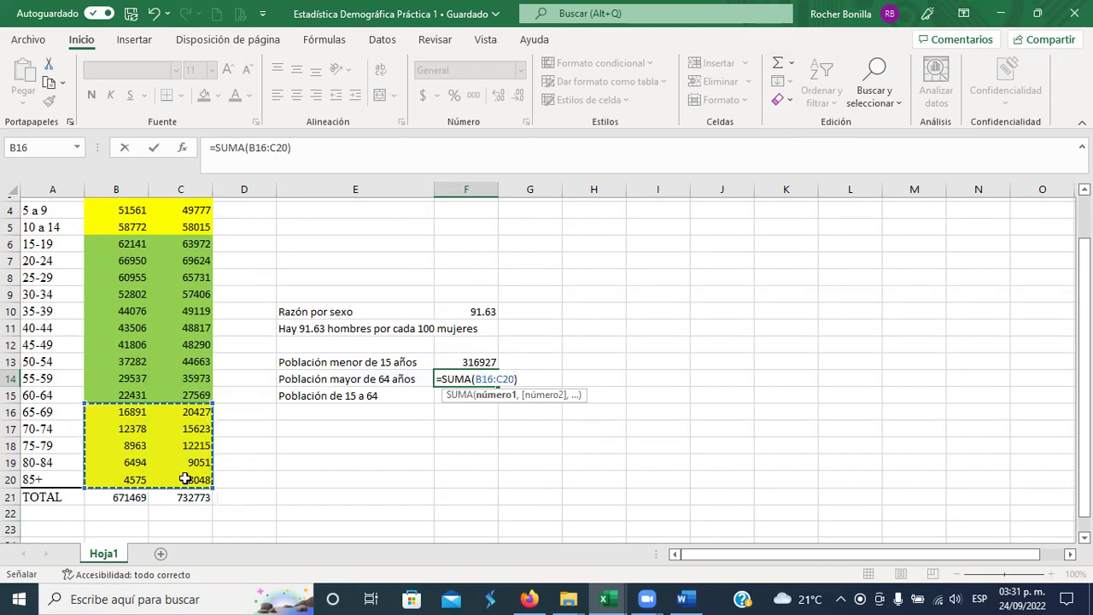
key(Return)
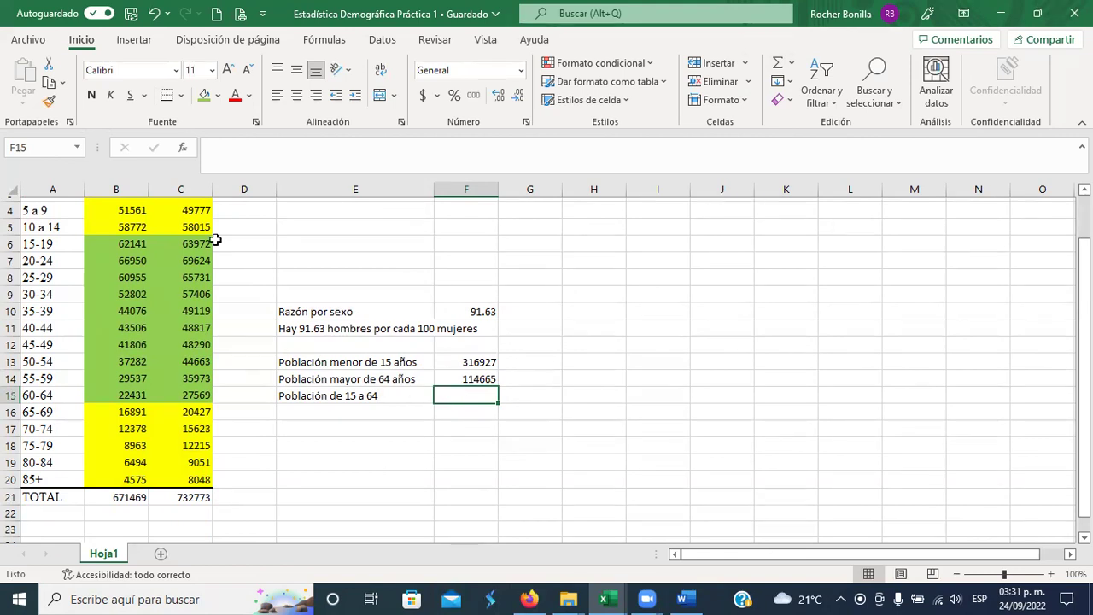
Step: Calculate the population aged 15 to 64 in F15 with =SUMA(B6:C15)
click(778, 68)
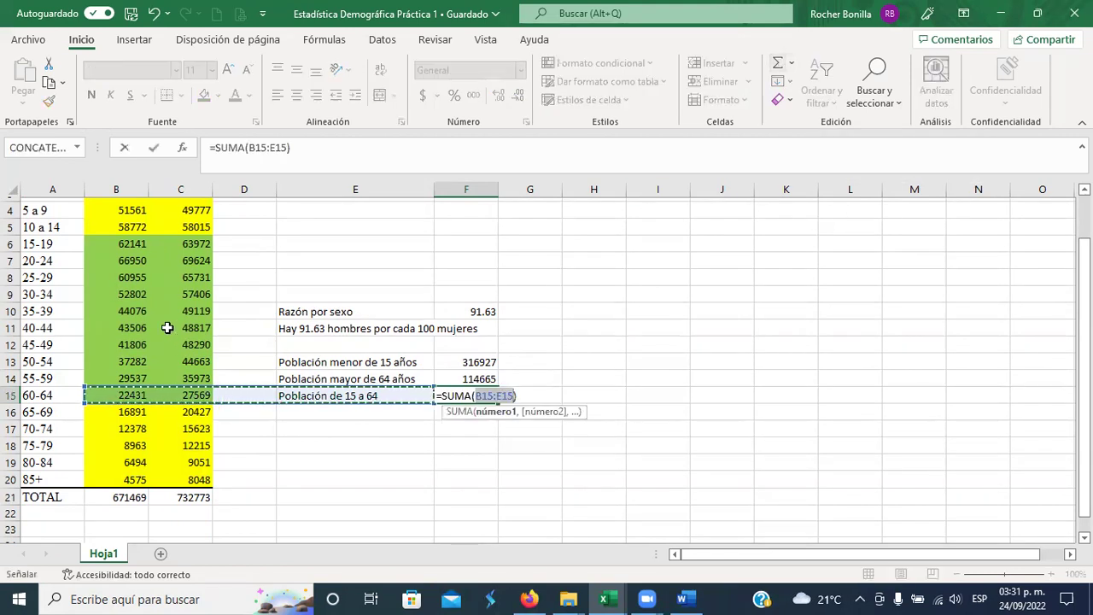
drag(117, 244, 187, 396)
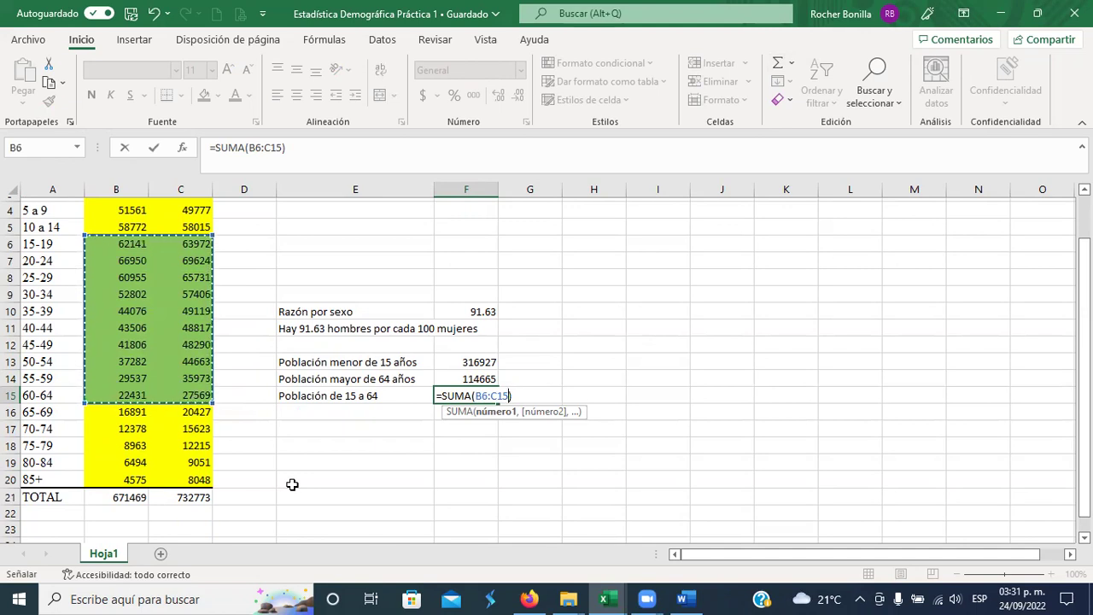
key(Return)
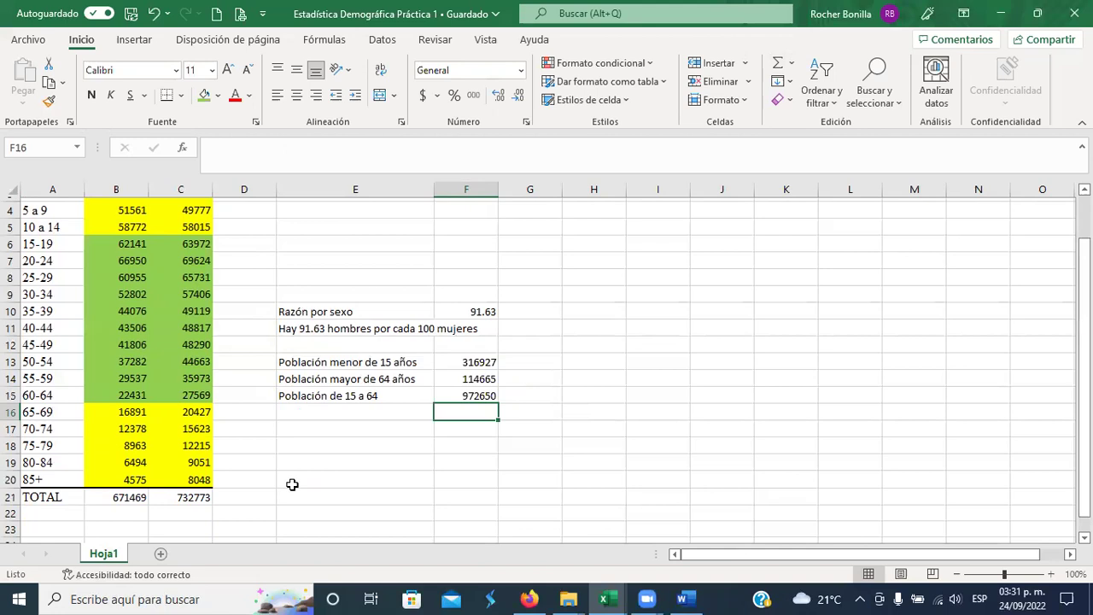
Step: Enter the label "Razón de dependencia" in E17, checking the dependency ratio section of the PDF
click(332, 428)
key(alt+Tab)
key(alt+Tab)
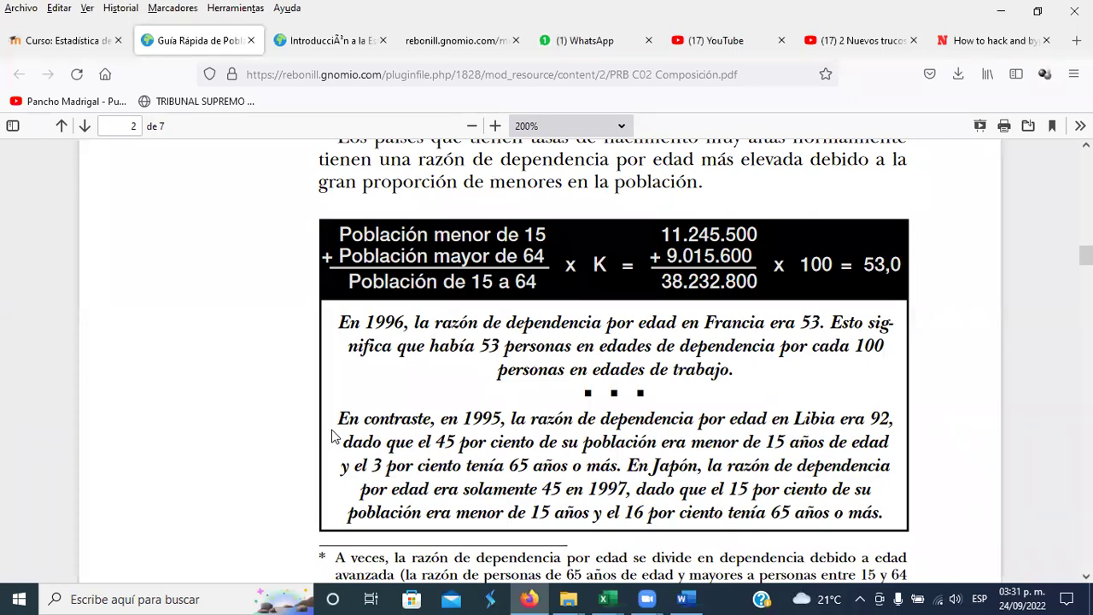
scroll(358, 427, up, 4)
scroll(670, 419, down, 4)
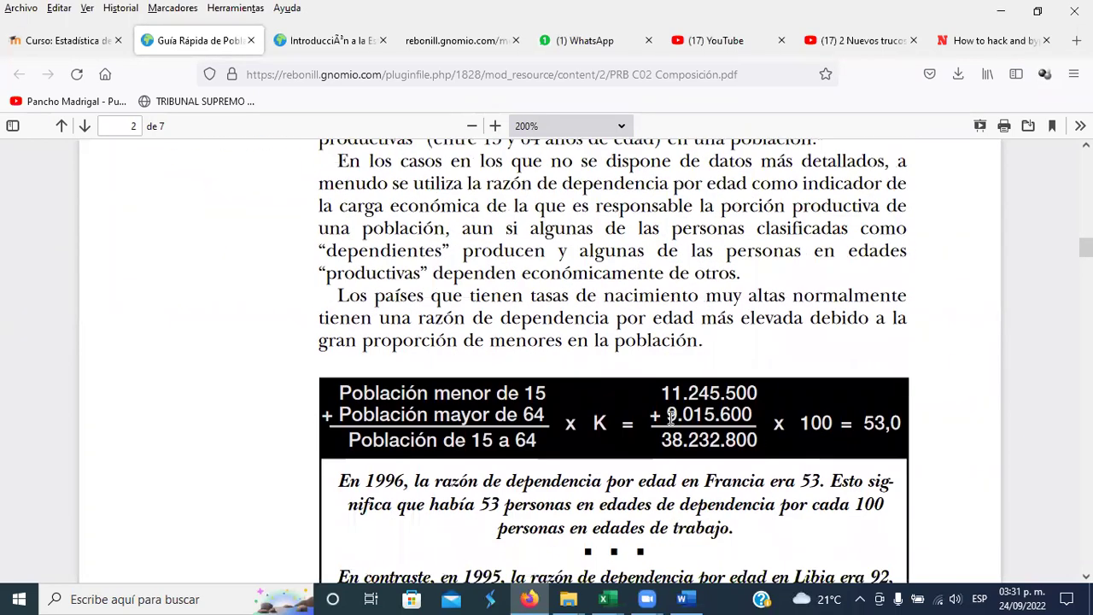
key(alt+Tab)
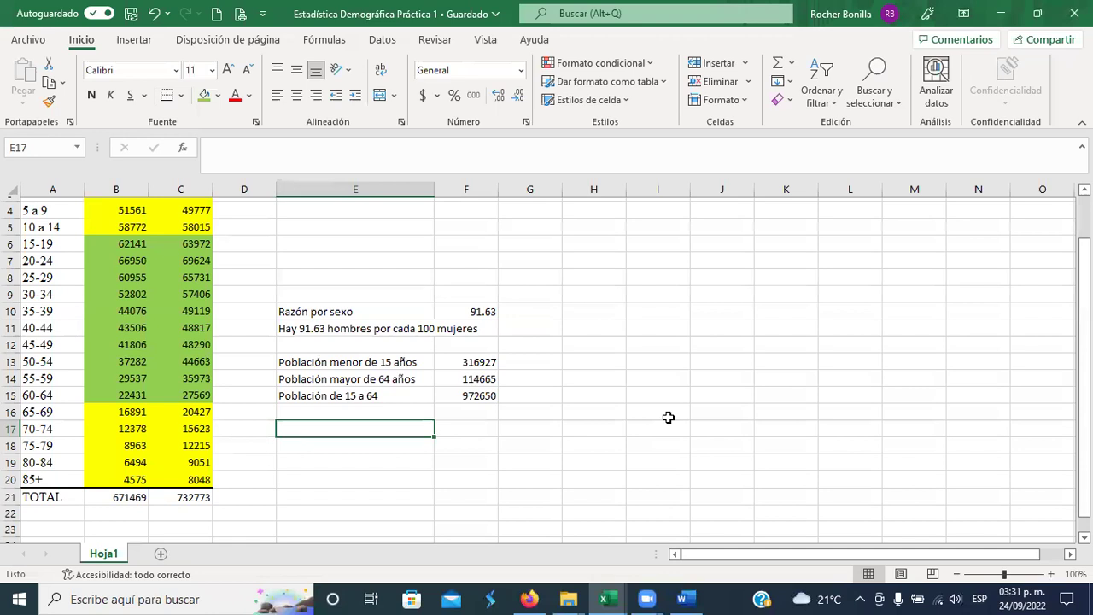
text(Razón de dependencia)
key(Return)
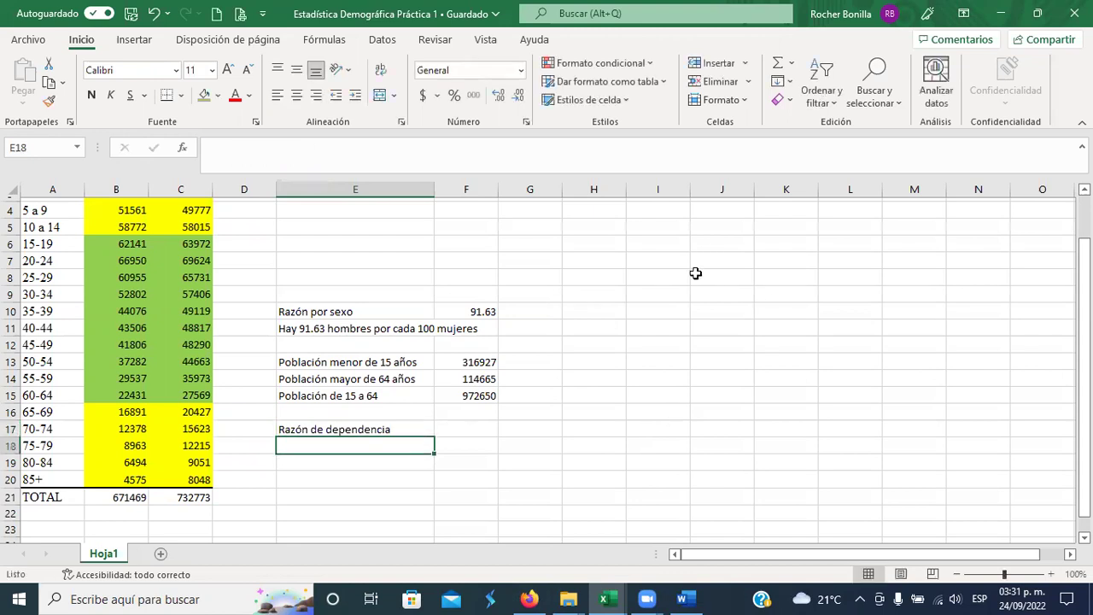
Step: Review the under-15 and over-64 population totals and the age dependency ratio formula in the Firefox PDF, returning to Excel
click(479, 429)
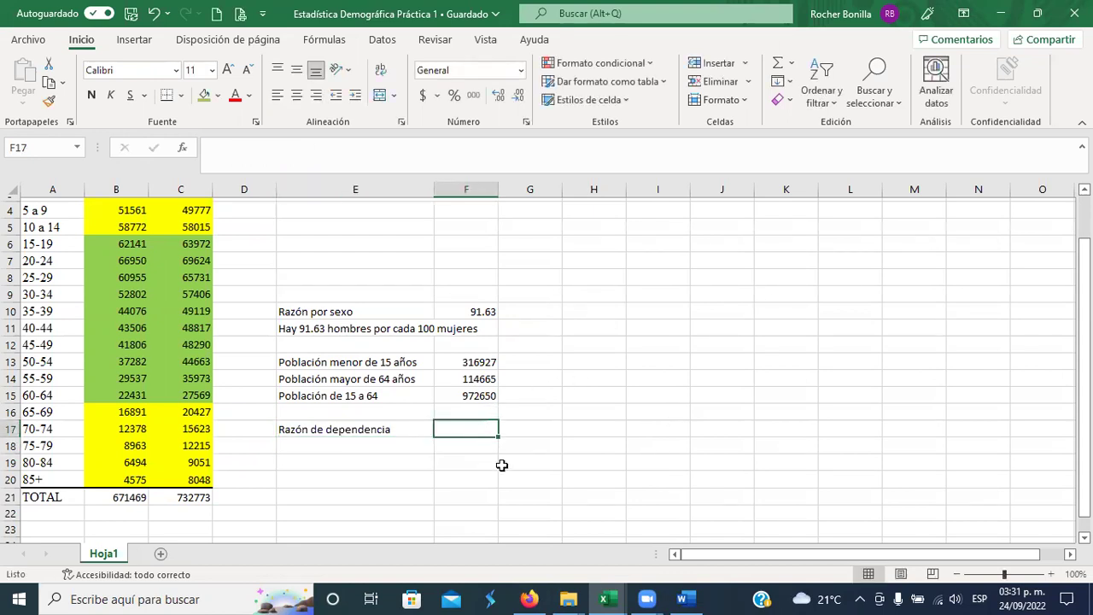
click(478, 362)
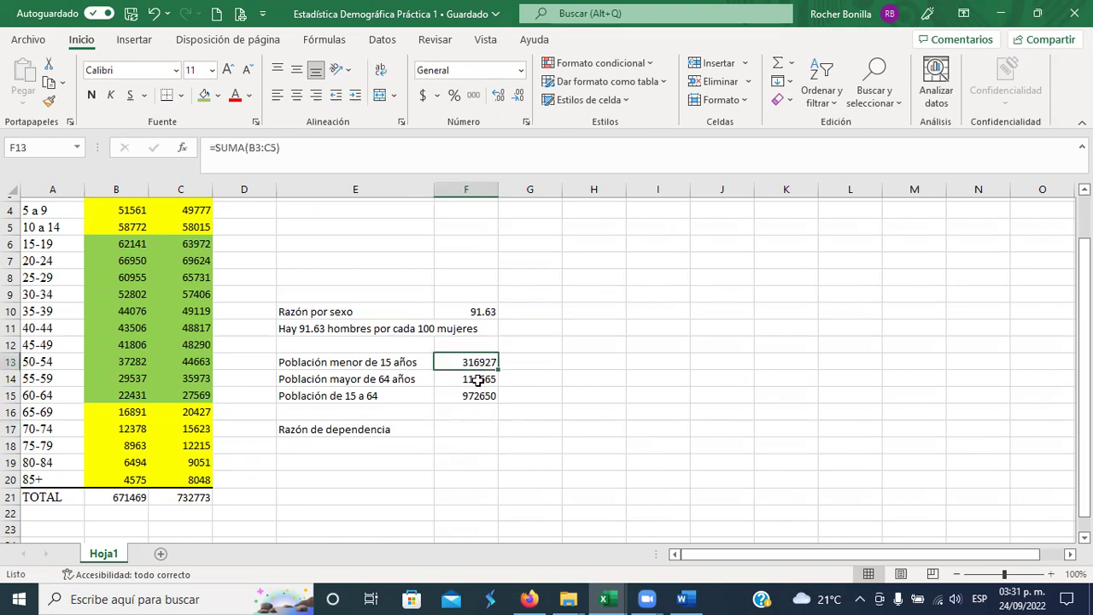
click(480, 381)
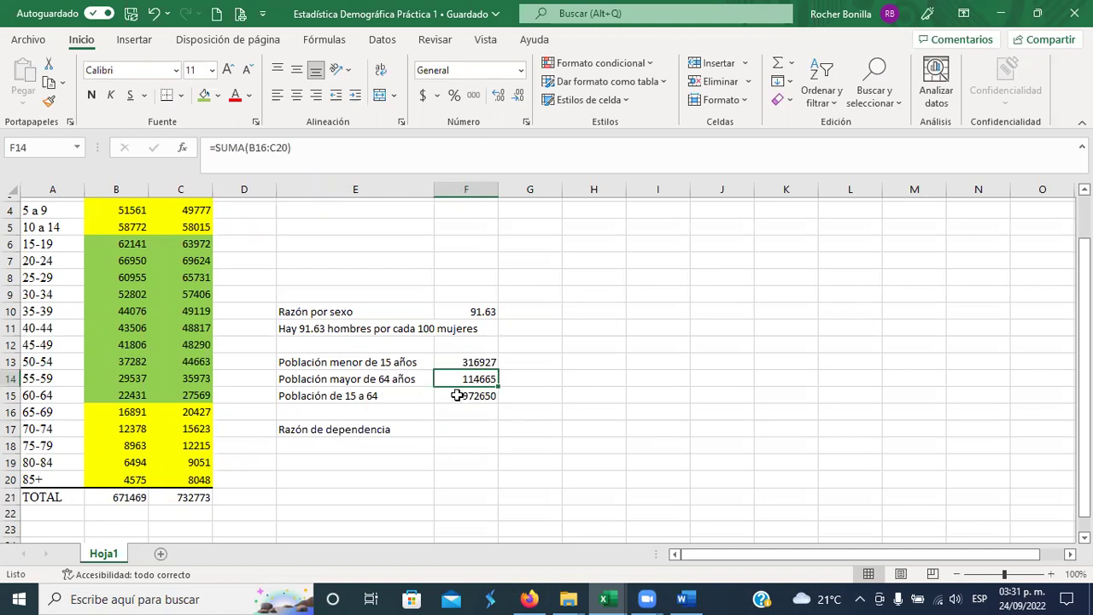
key(alt+Tab)
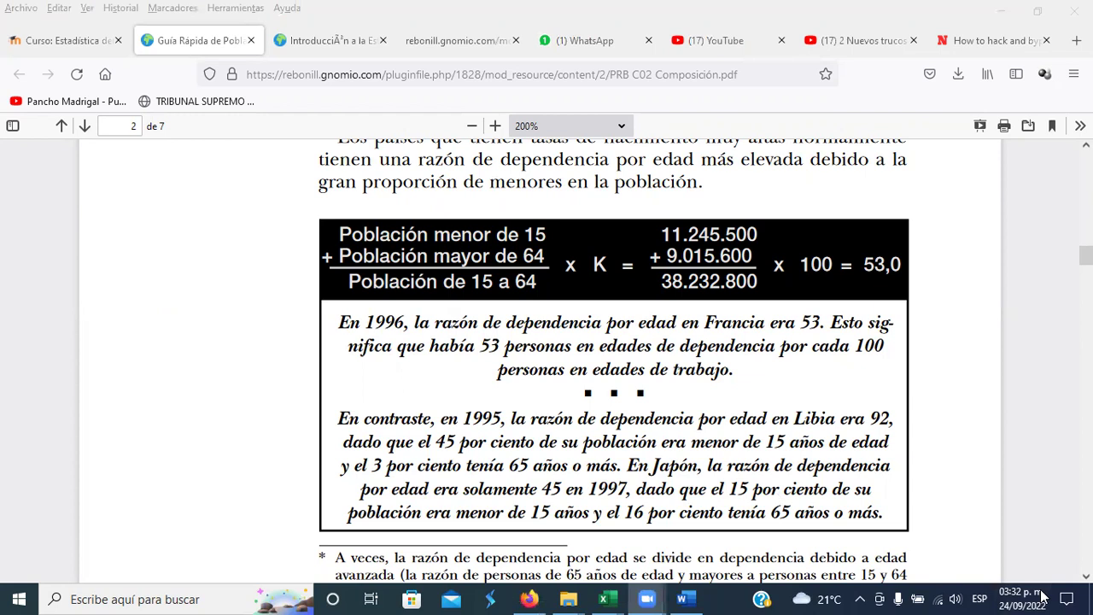
click(399, 324)
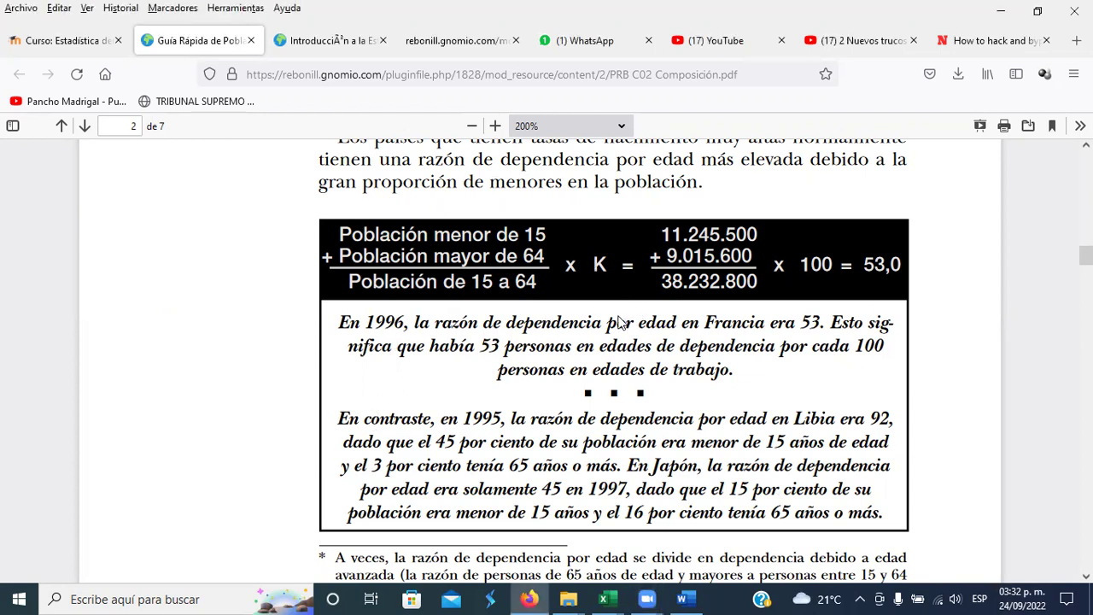
key(alt+Tab)
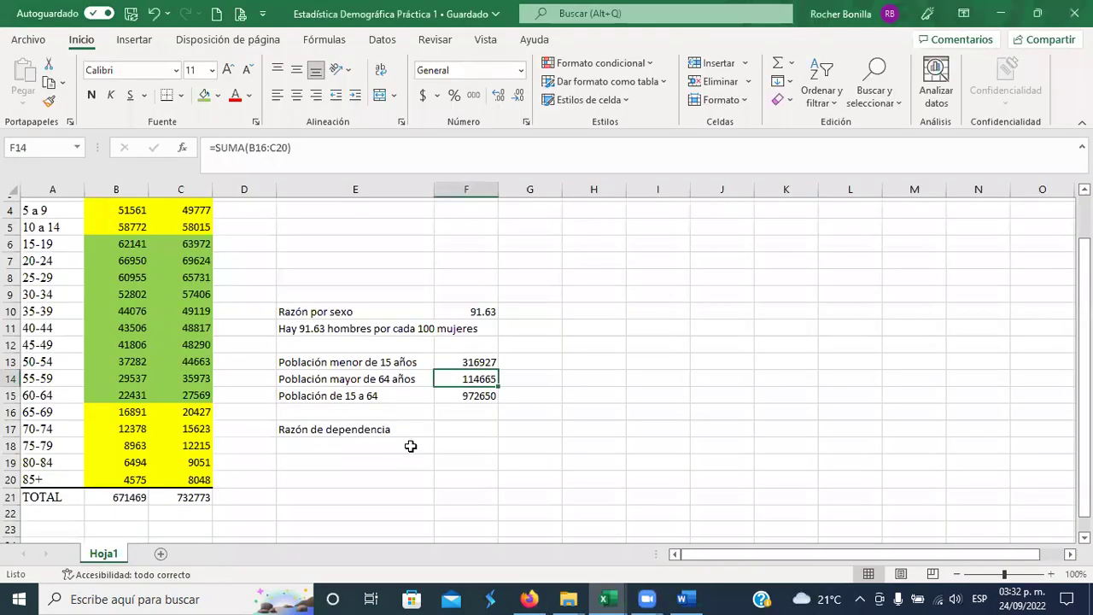
Step: Calculate the dependency ratio in F17 with the formula +(F13+F14)/F15*100
click(465, 441)
click(464, 422)
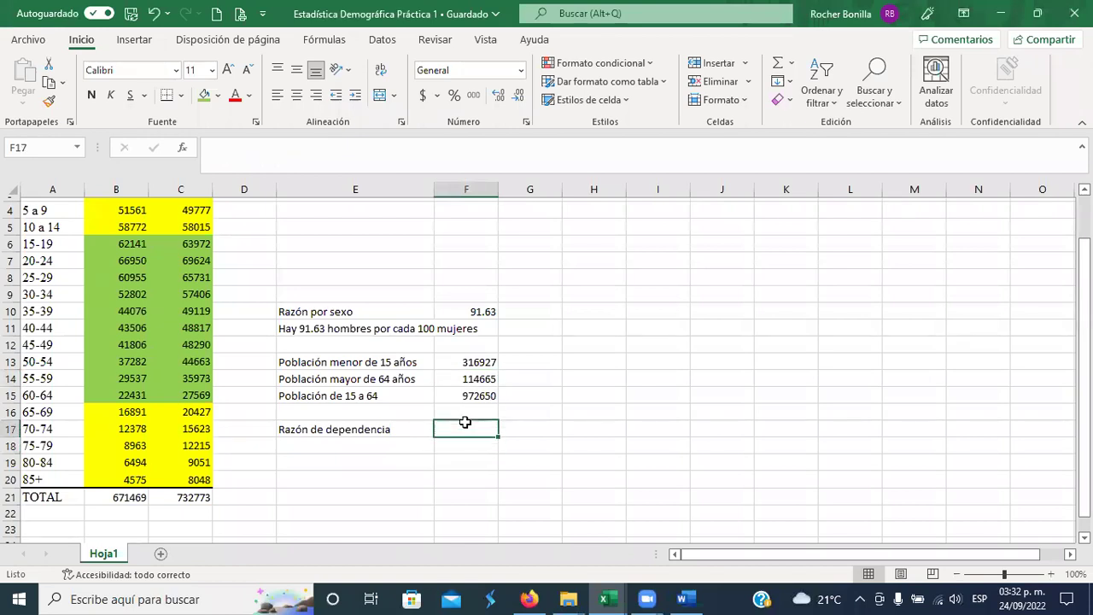
text(+)
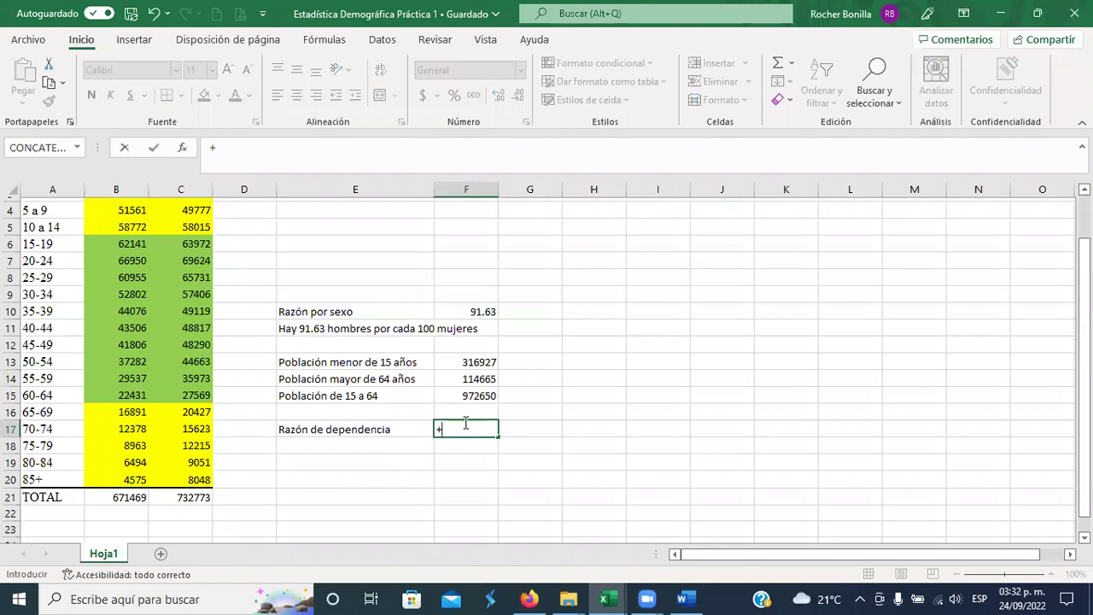
text(()
click(472, 362)
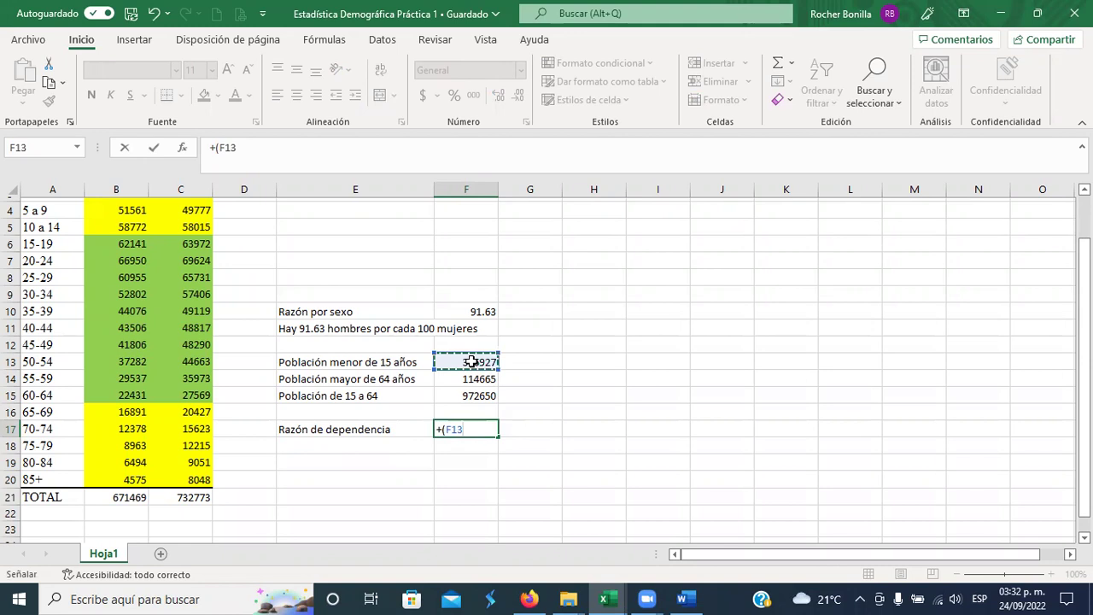
text(+)
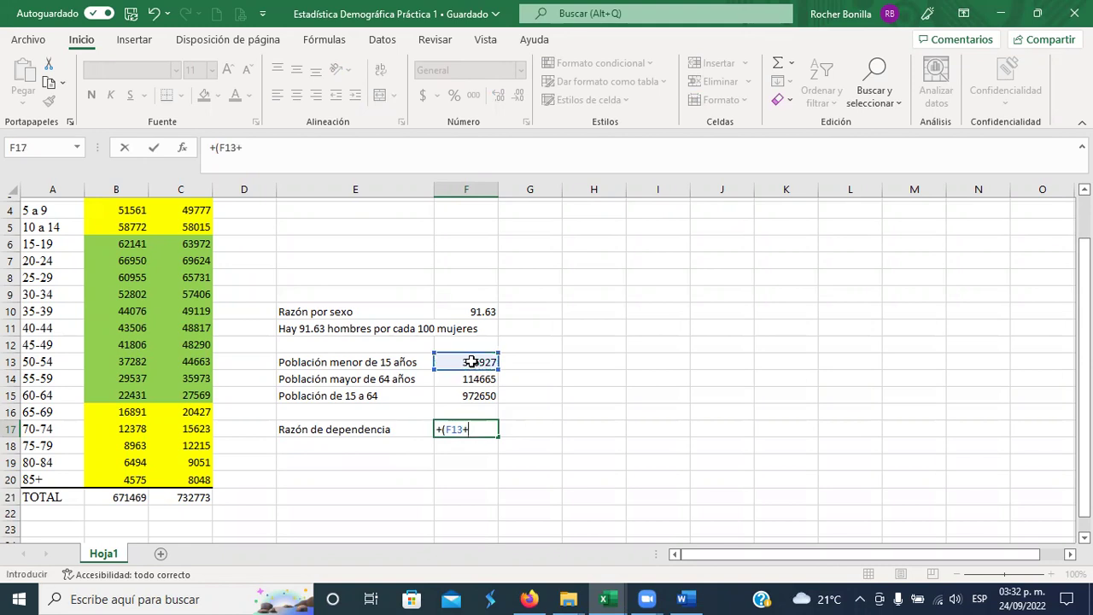
click(479, 384)
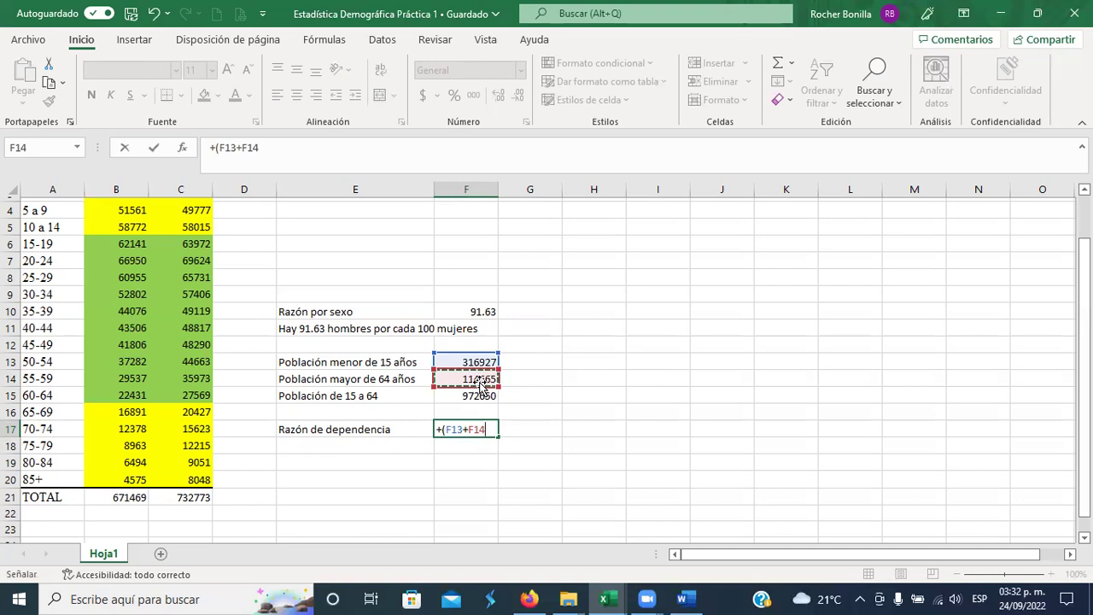
text()/)
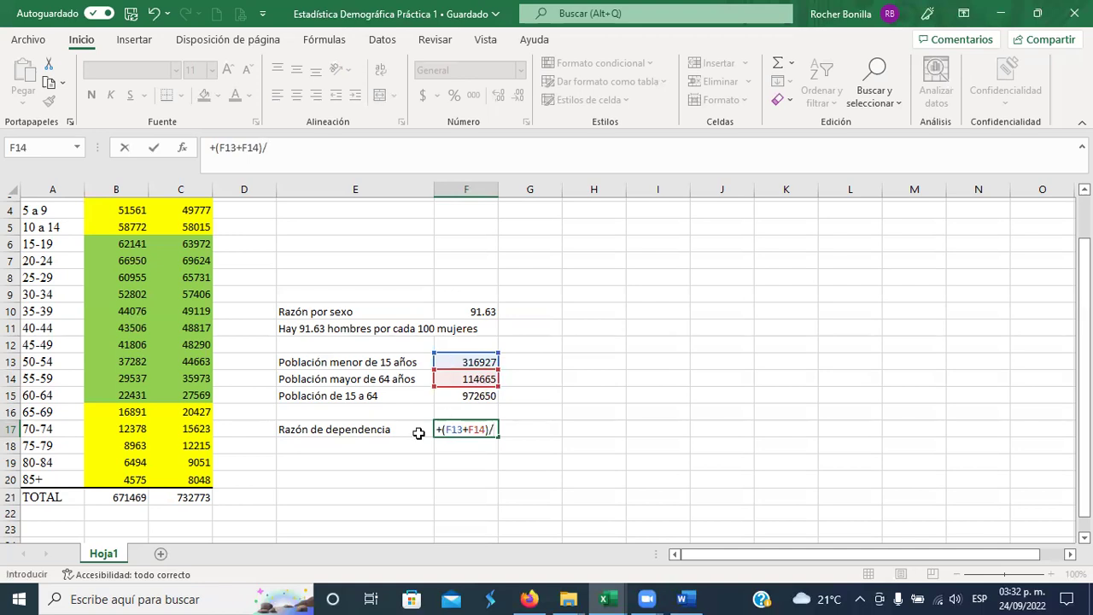
click(450, 397)
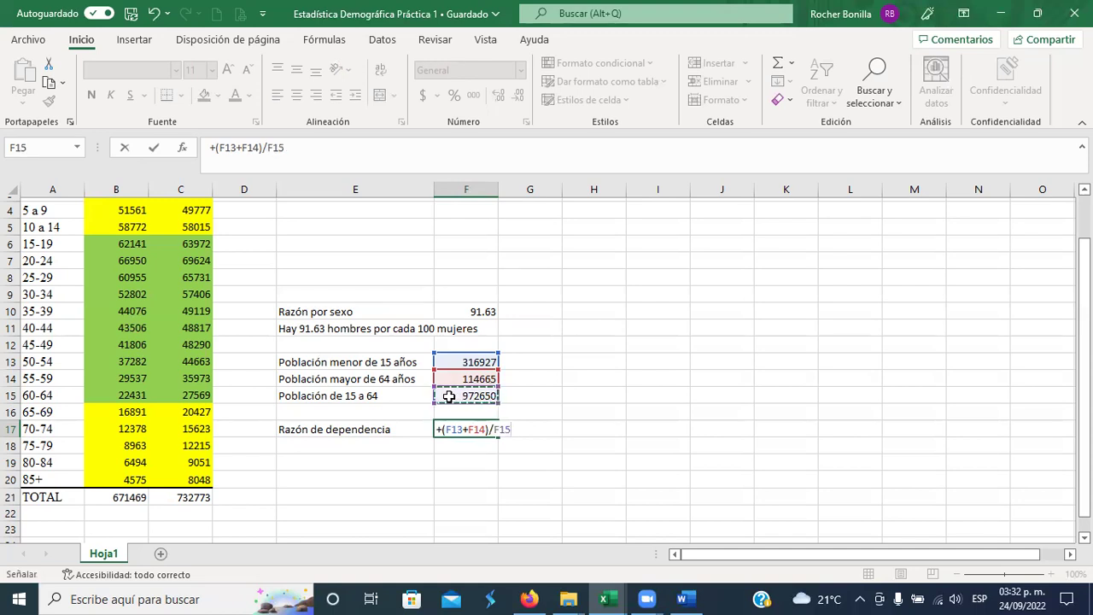
text(*)
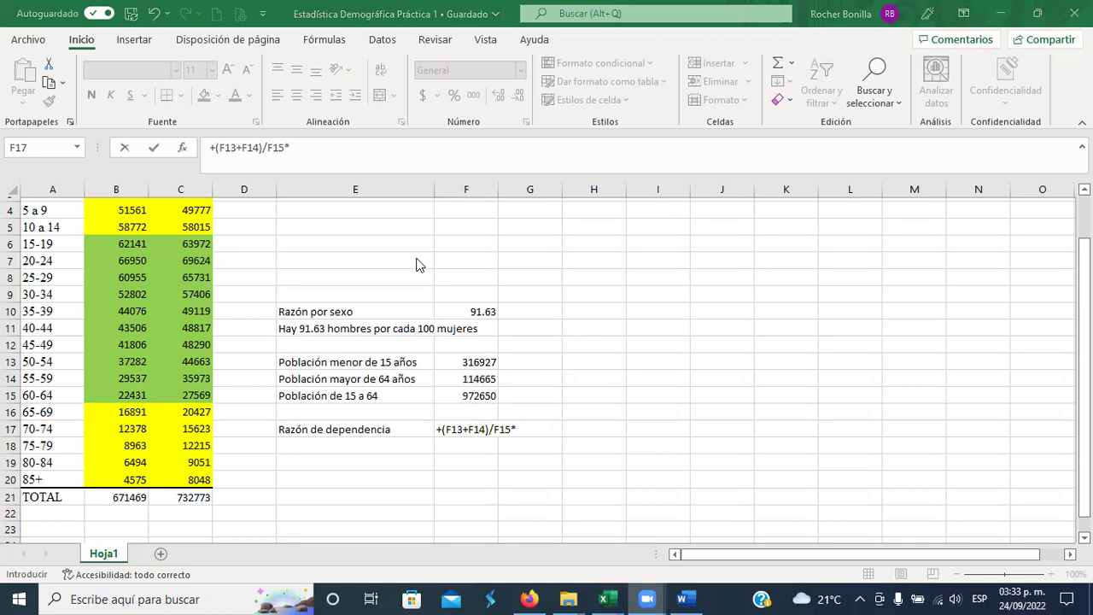
click(531, 428)
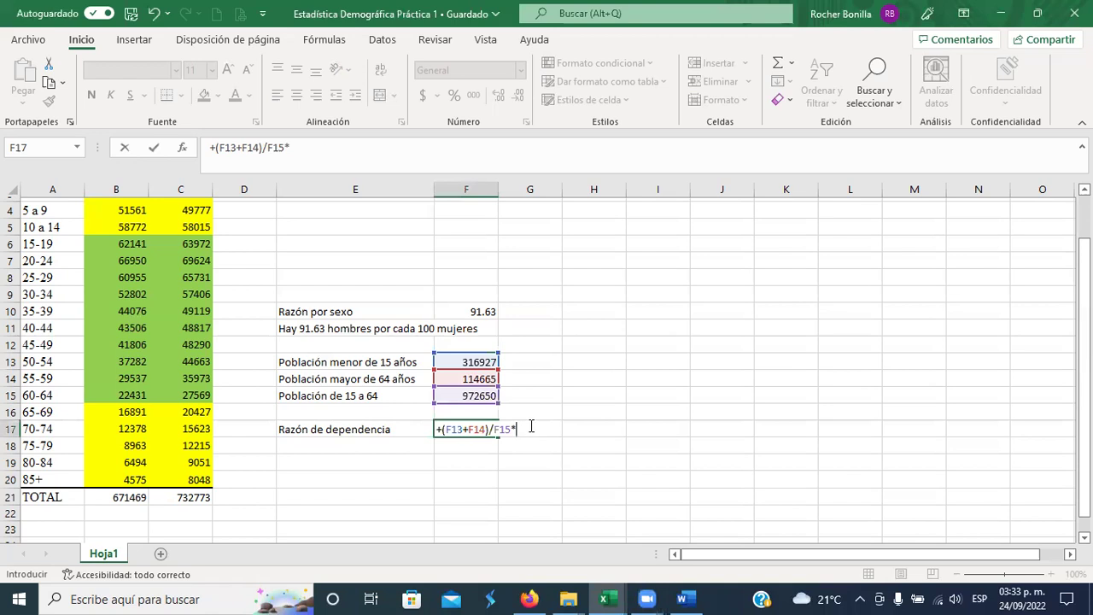
text(100)
key(Return)
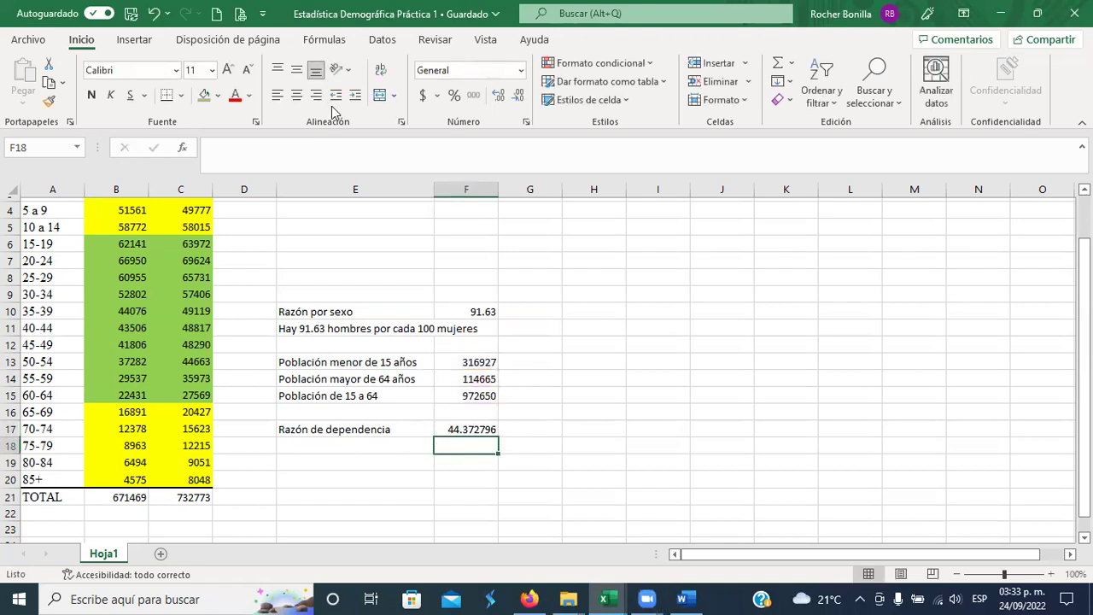
Step: Format the dependency ratio in F17 to show two decimal places
click(467, 431)
click(519, 98)
click(519, 97)
click(519, 97)
click(520, 97)
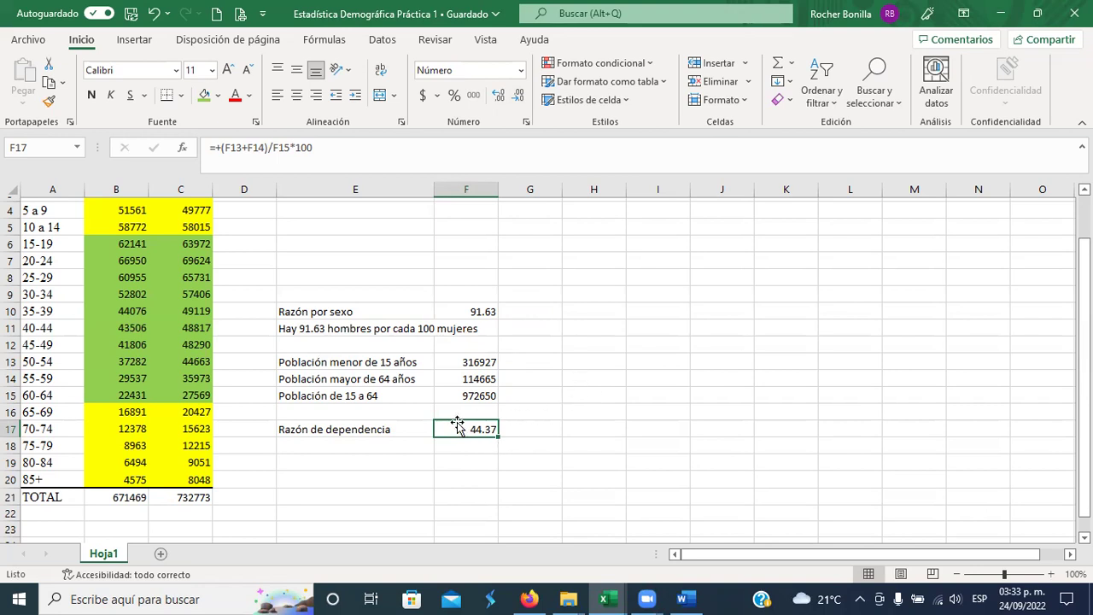
Step: Examine the formulas behind the sex ratio, the population subtotals and the dependency ratio
click(365, 434)
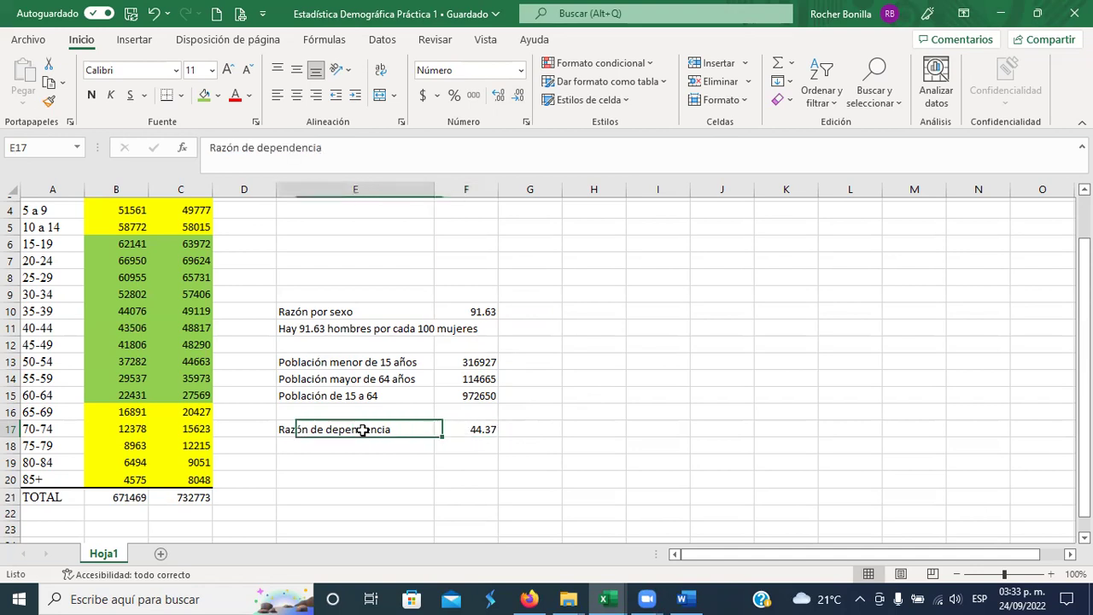
click(473, 430)
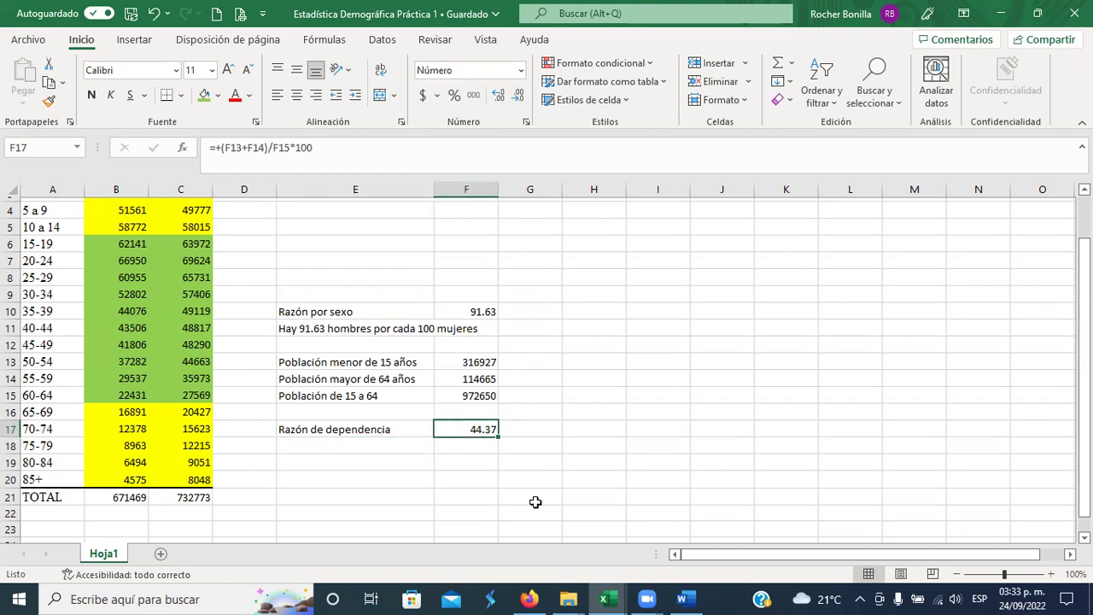
click(595, 596)
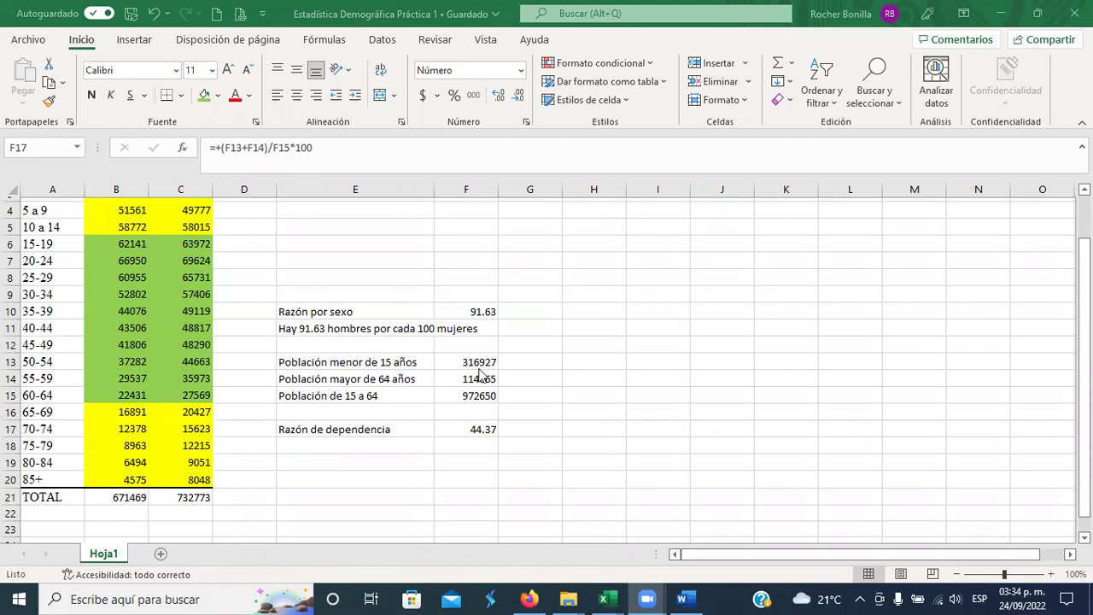
click(474, 429)
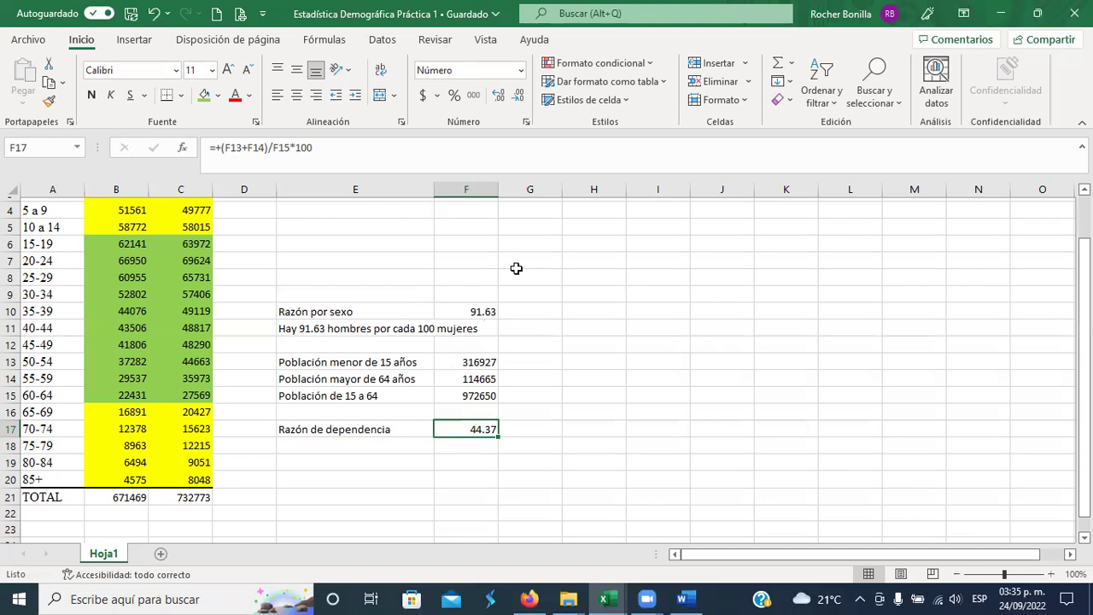
click(497, 311)
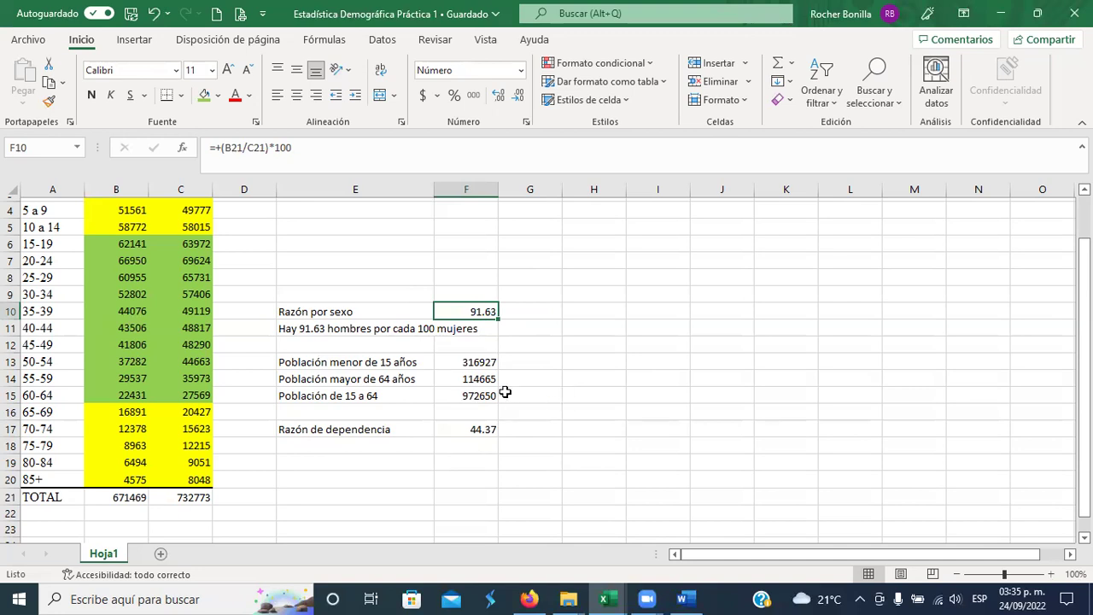
click(461, 362)
click(484, 379)
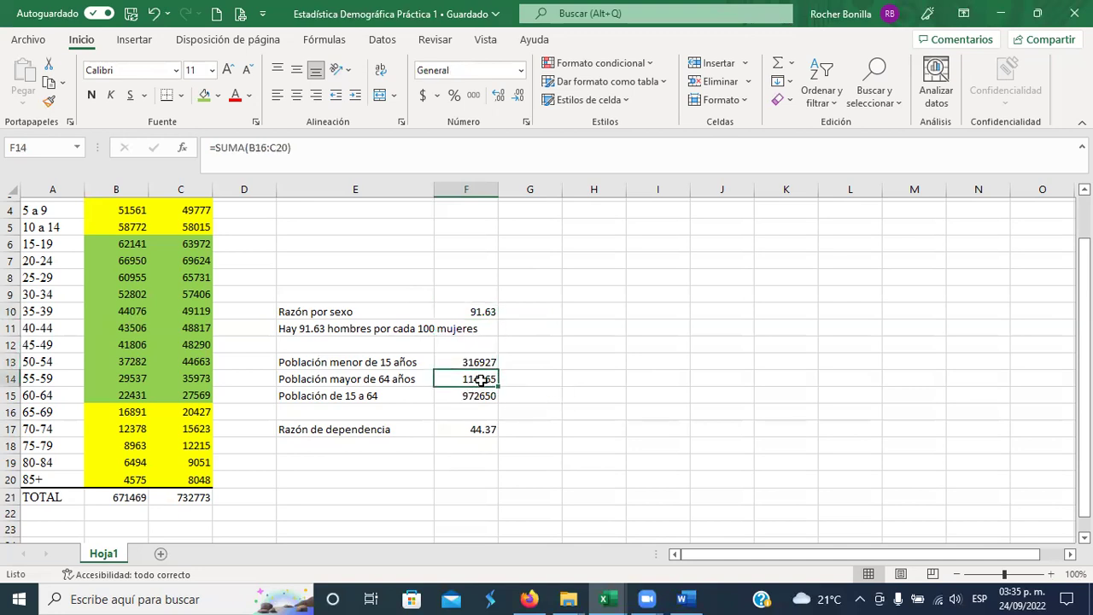
click(478, 397)
Step: Reduce the dependency ratio in F17 to one decimal place
click(470, 424)
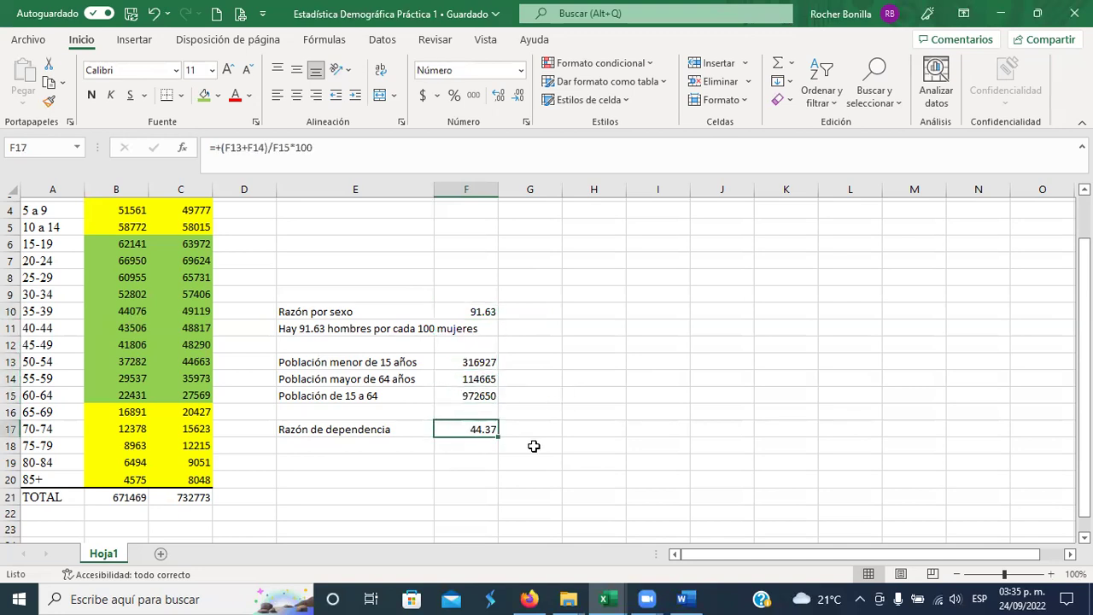
click(520, 100)
click(609, 382)
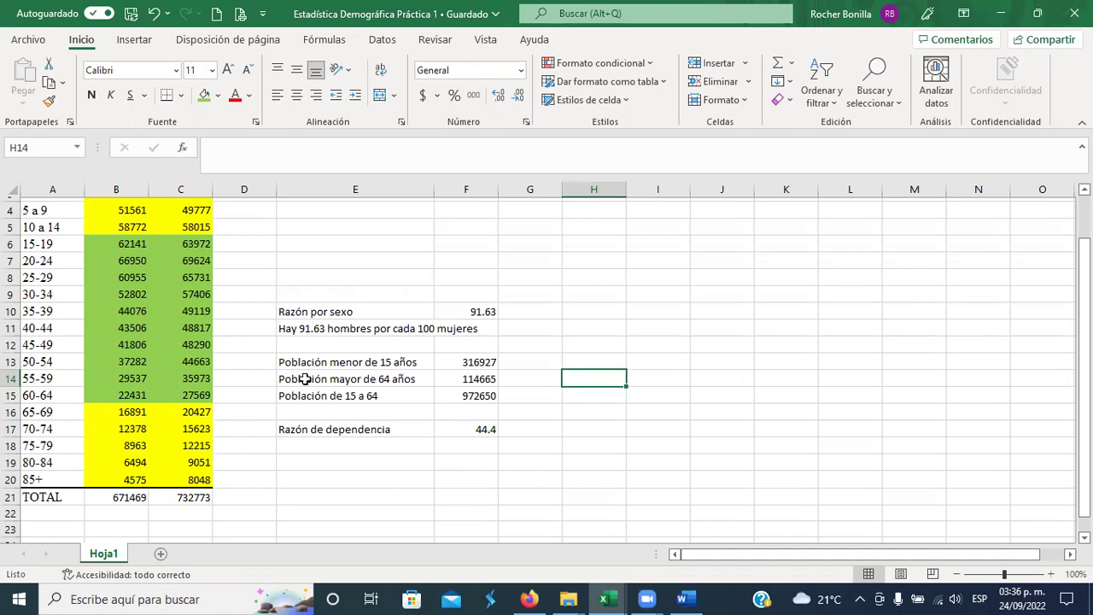
Step: Switch to Firefox and read the PRÁCTICA instructions on the Moodle course page
click(529, 598)
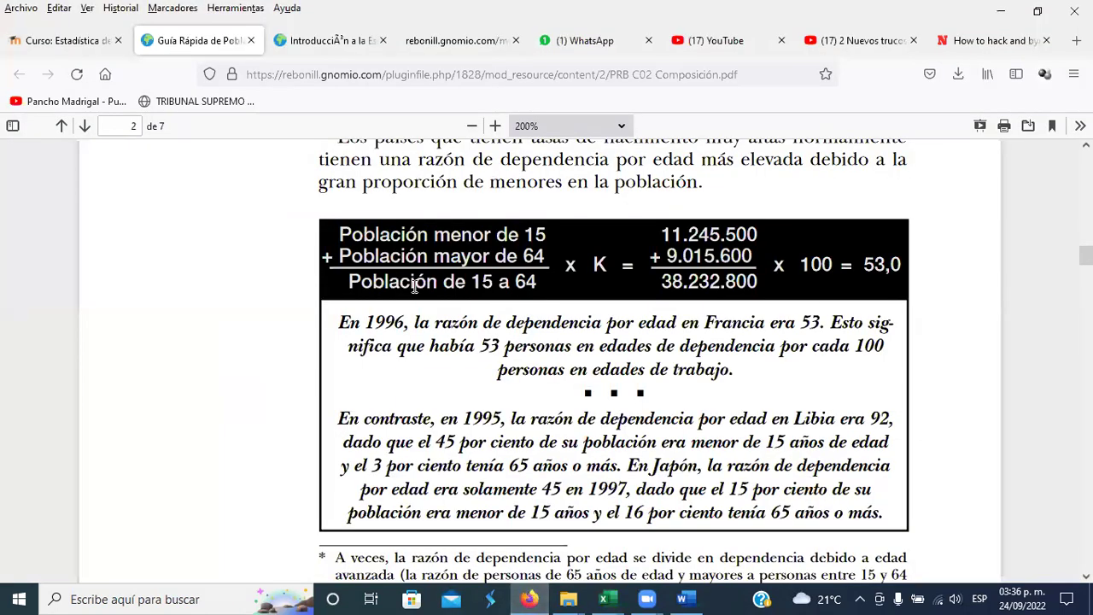
click(56, 42)
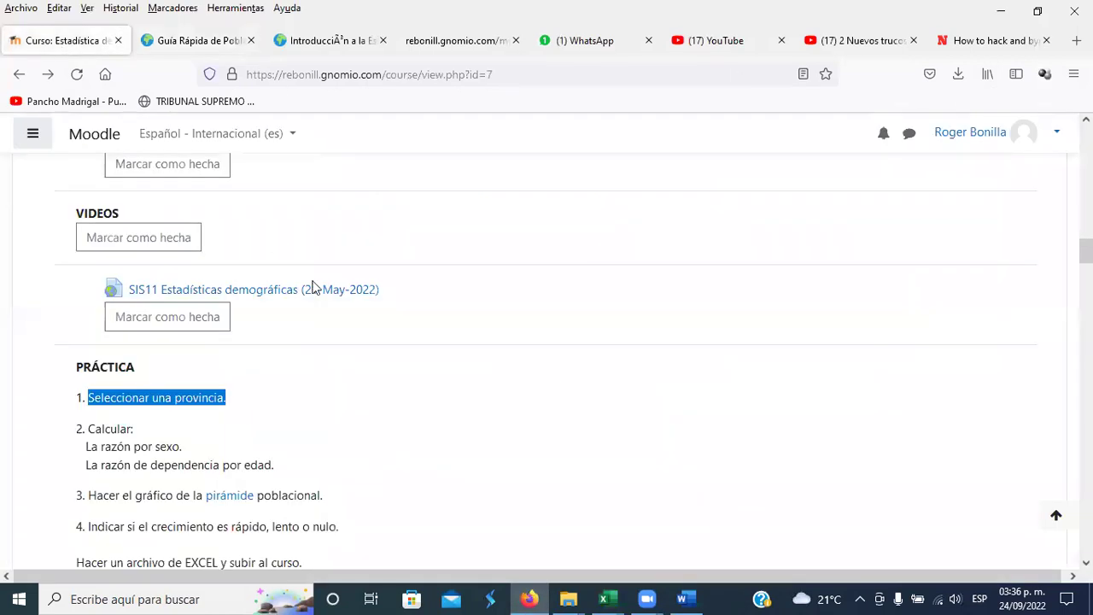
scroll(396, 397, down, 3)
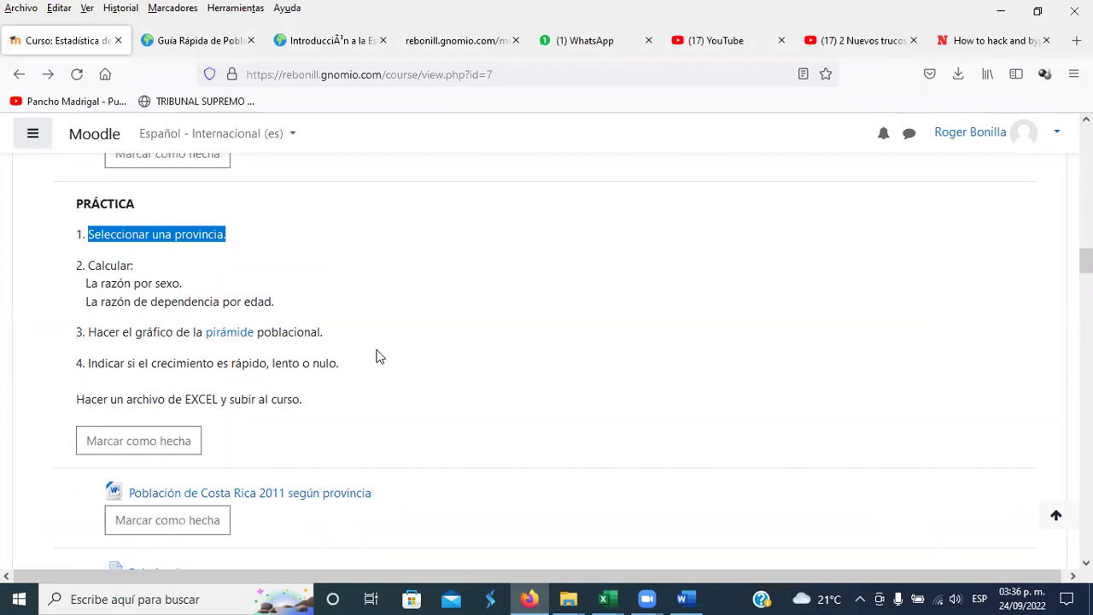
scroll(382, 348, down, 2)
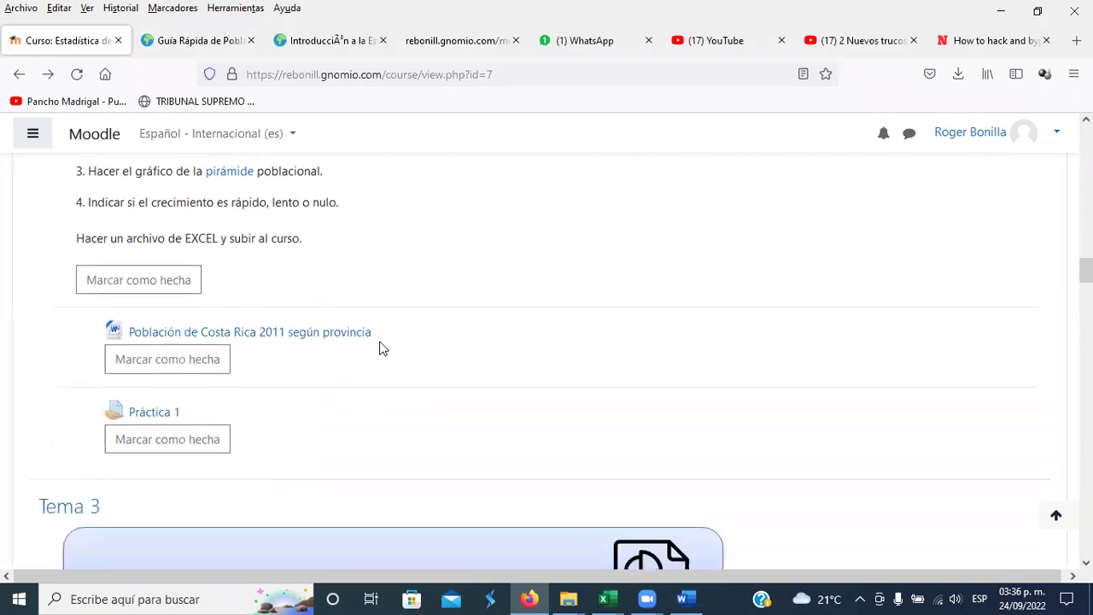
Step: Download the Pirámide workbook from the Moodle course page and open it in Excel at the men's 0-4 percentage
scroll(381, 348, up, 6)
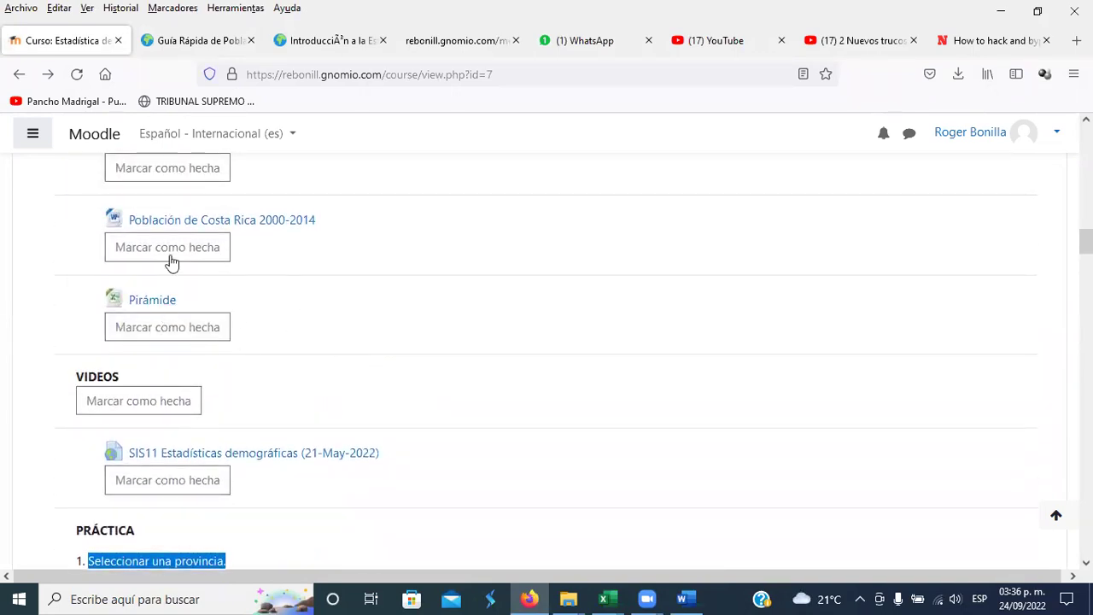
click(150, 321)
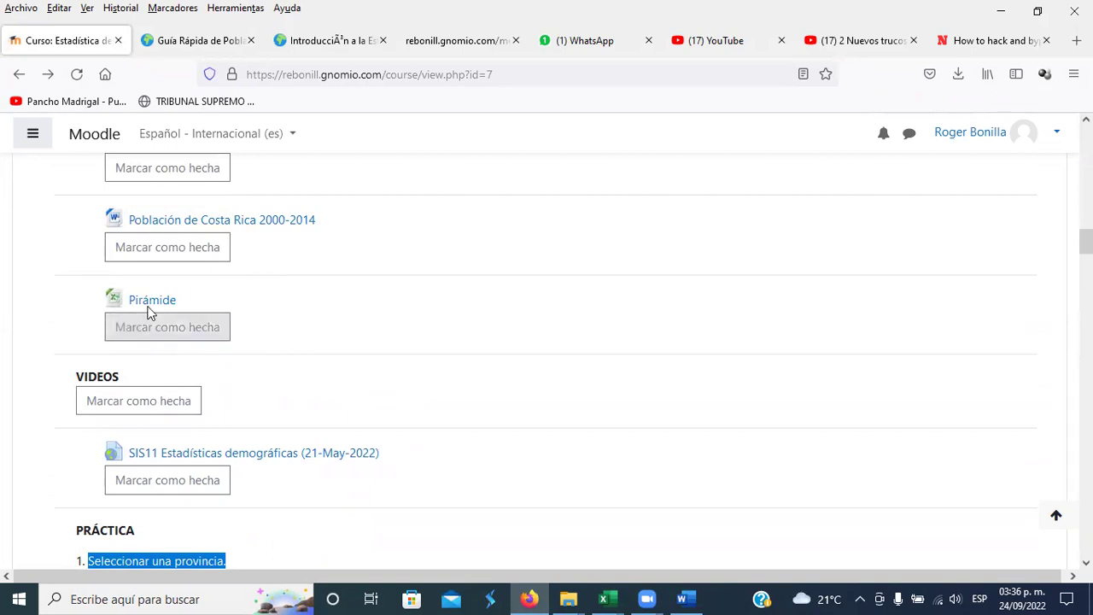
scroll(395, 394, up, 3)
scroll(396, 393, down, 2)
click(151, 408)
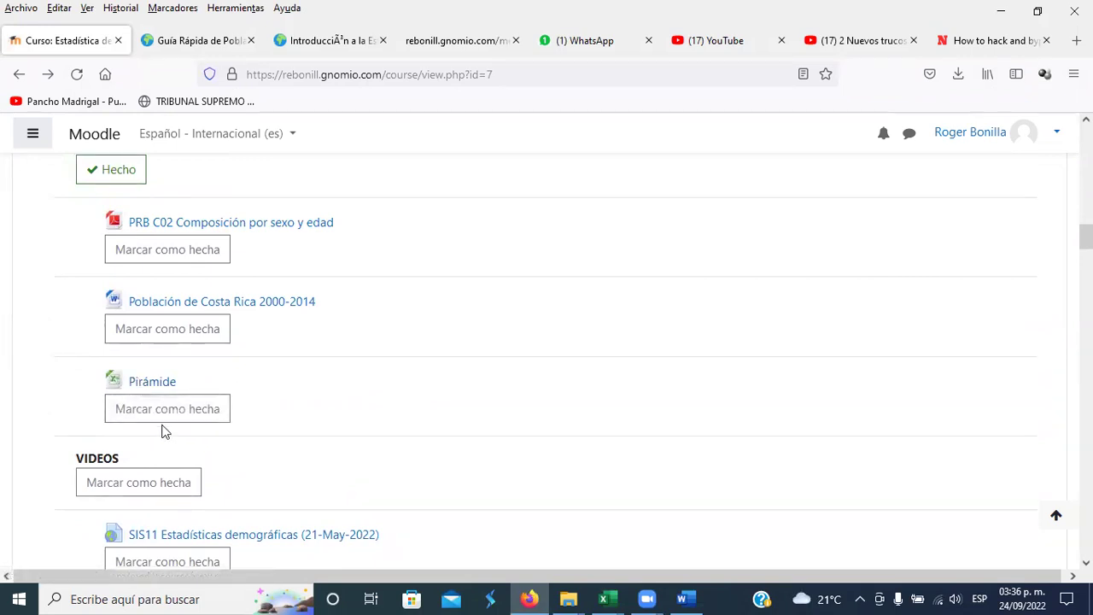
click(142, 385)
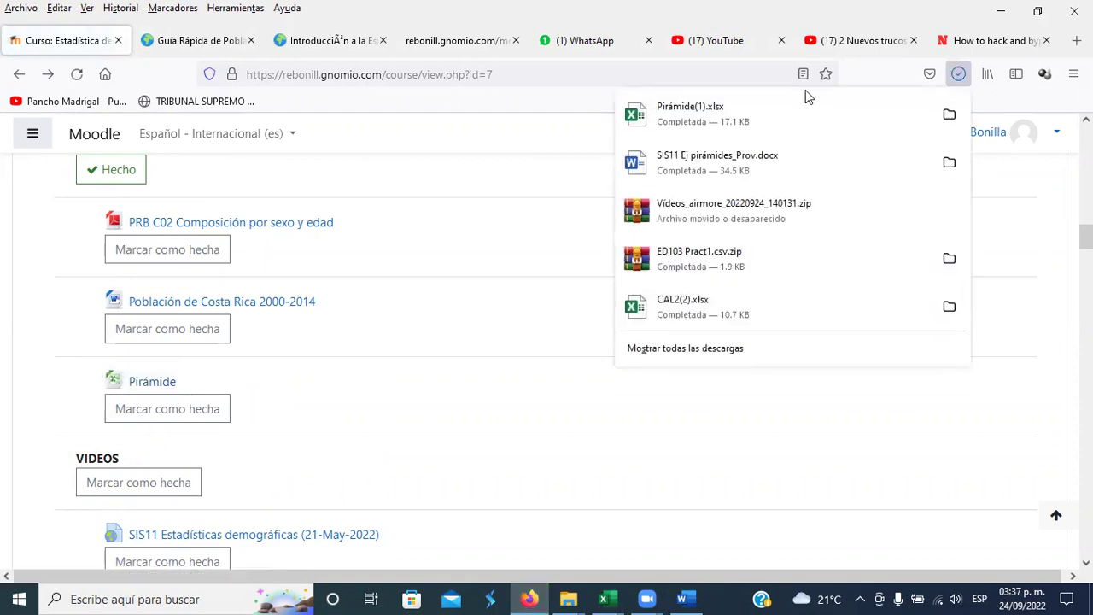
click(699, 127)
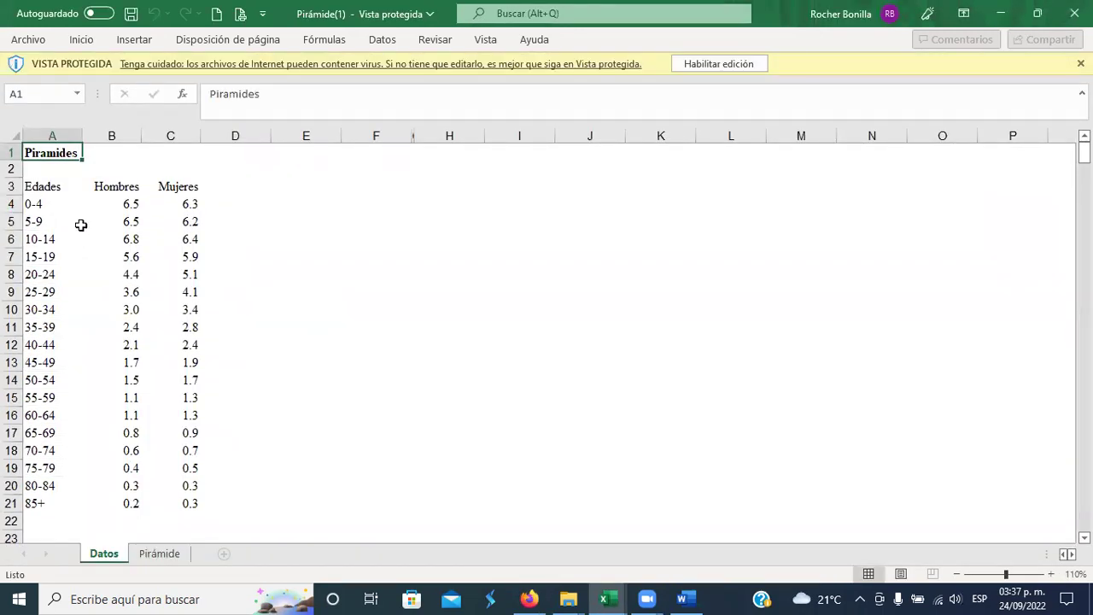
click(131, 206)
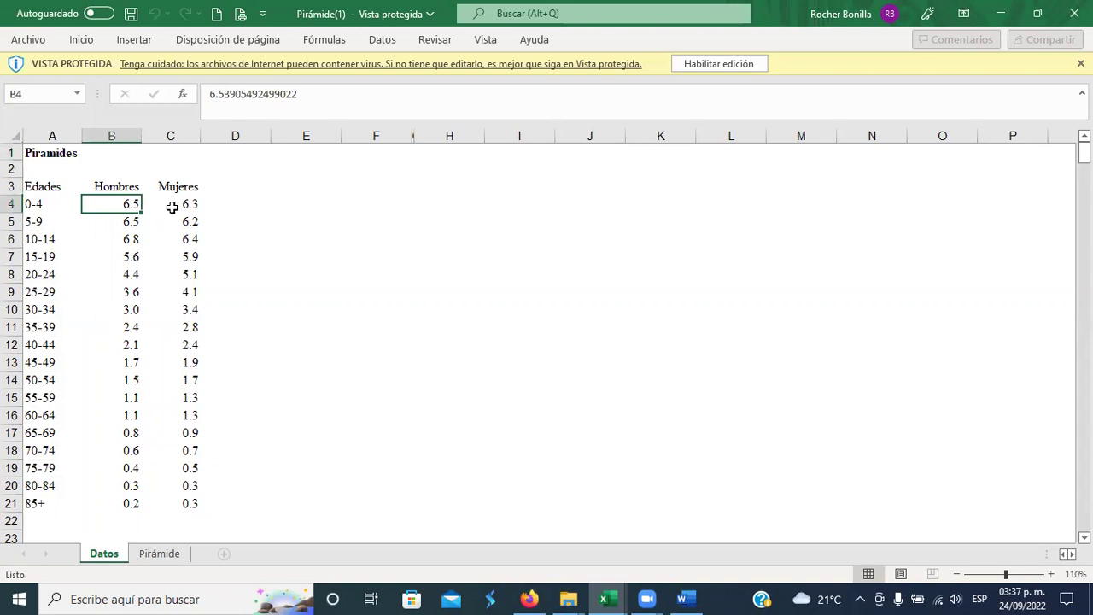
Step: Enable editing in the Pirámide workbook and review the men's and women's percentages by age on the Datos sheet
click(172, 206)
click(719, 65)
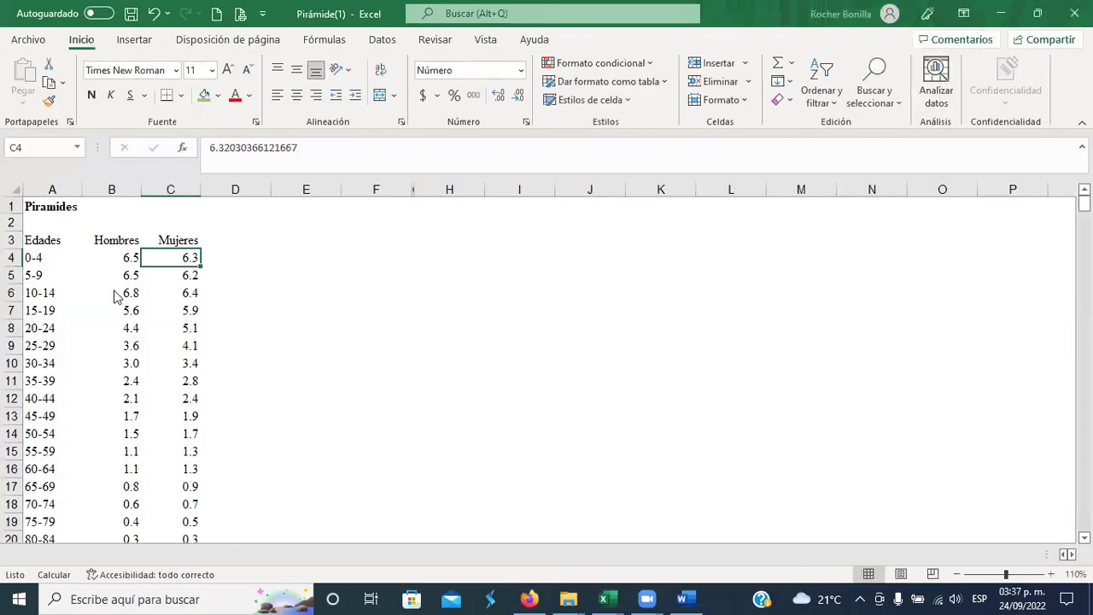
click(117, 255)
scroll(179, 451, down, 2)
scroll(179, 451, up, 2)
Step: Examine the example population pyramid on the Pirámide sheet and compare it with the Datos sheet behind it
click(161, 556)
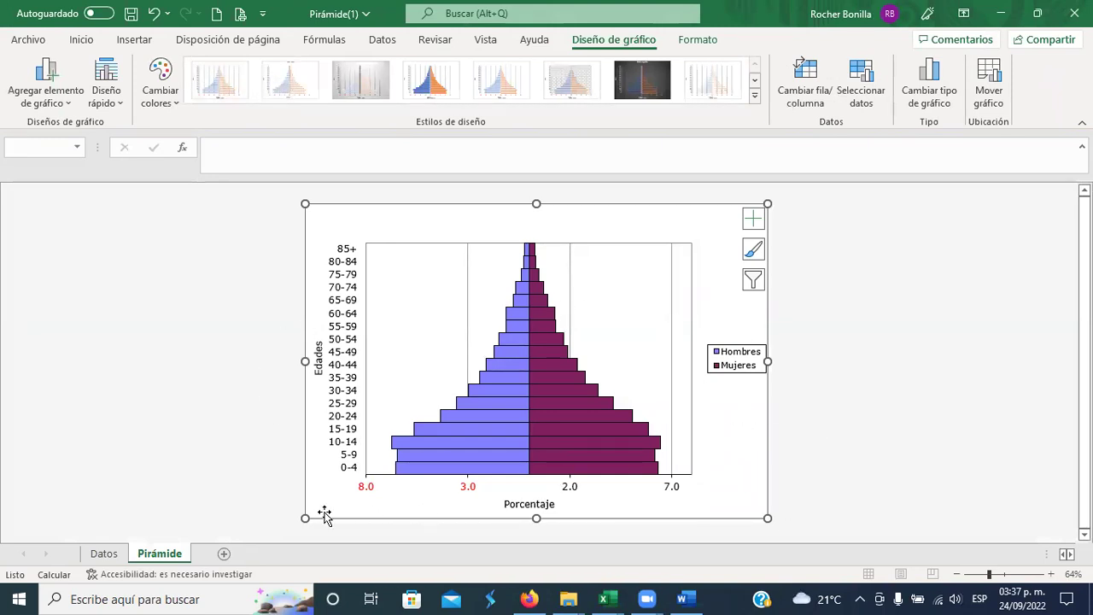
click(942, 266)
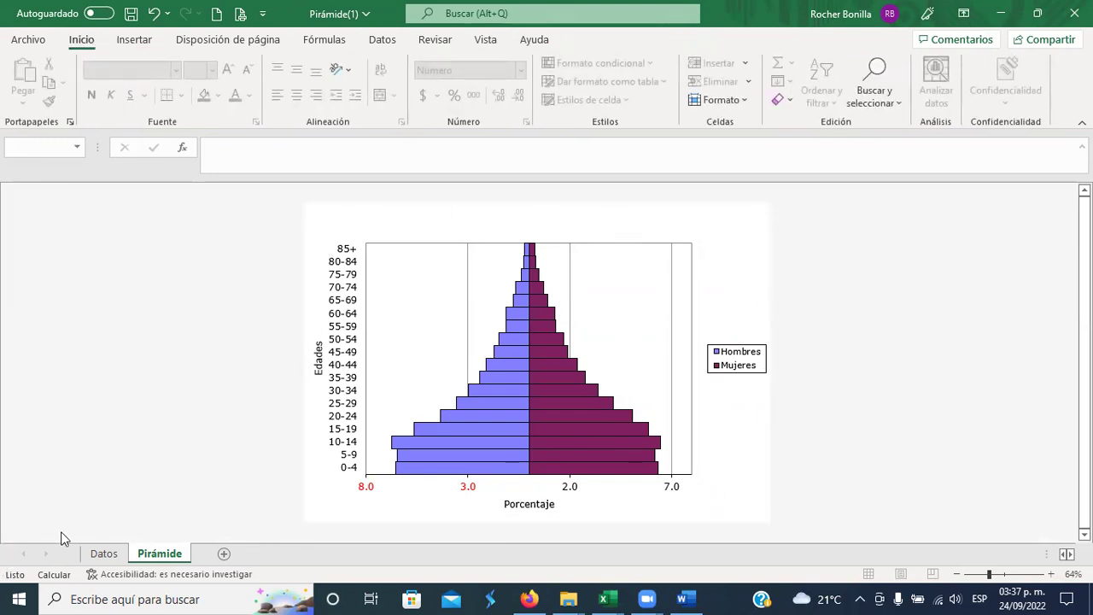
click(111, 552)
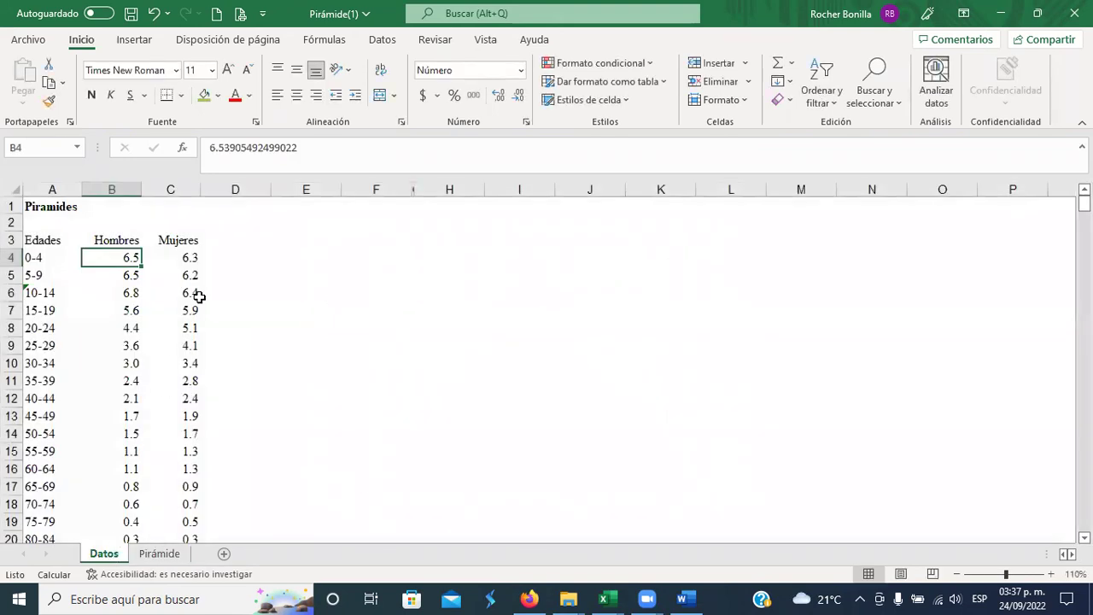
click(319, 306)
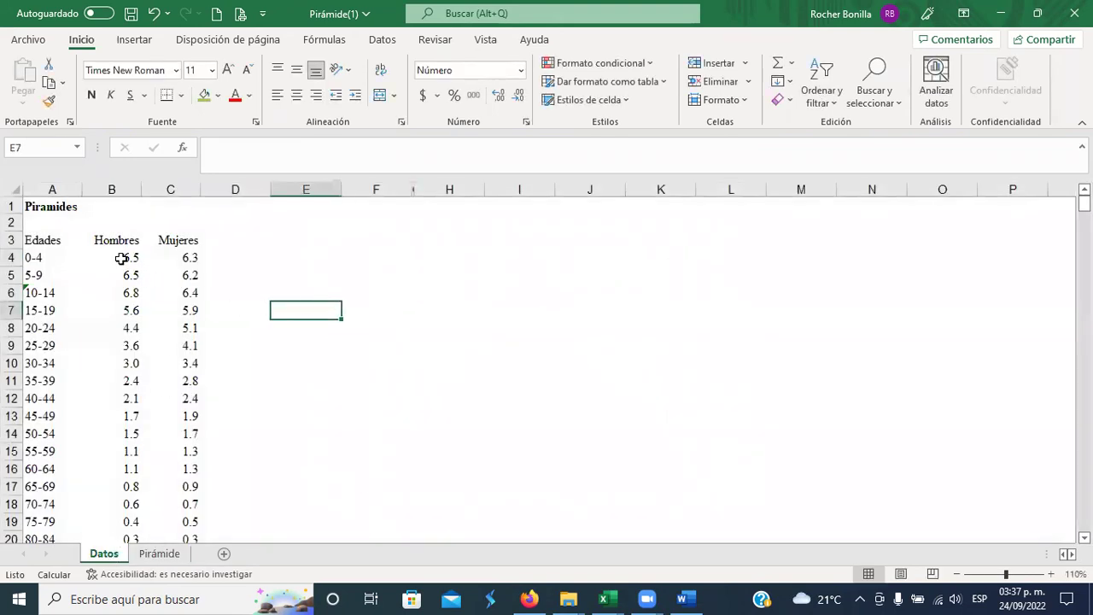
scroll(167, 439, down, 2)
scroll(167, 439, up, 2)
Step: Switch to the Estadística Demográfica Práctica 1 workbook
mouse_move(597, 593)
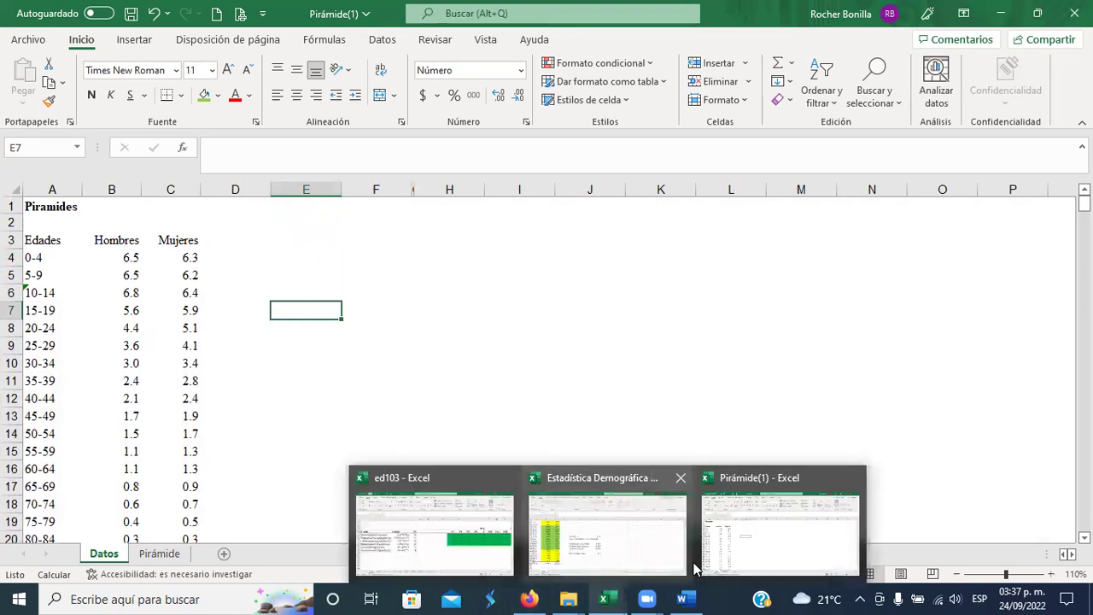
click(790, 531)
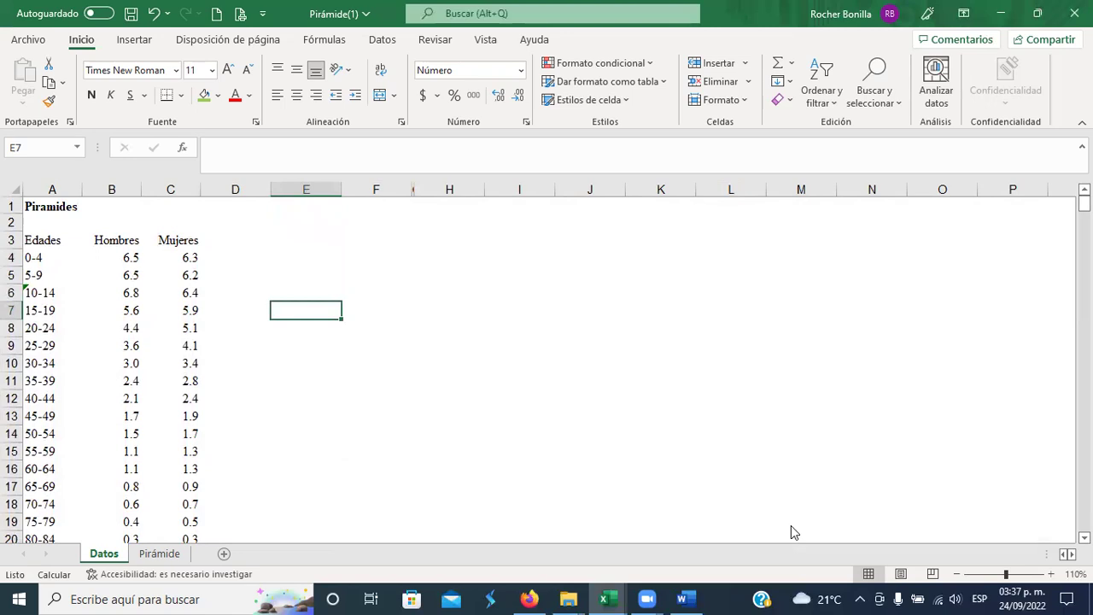
click(603, 598)
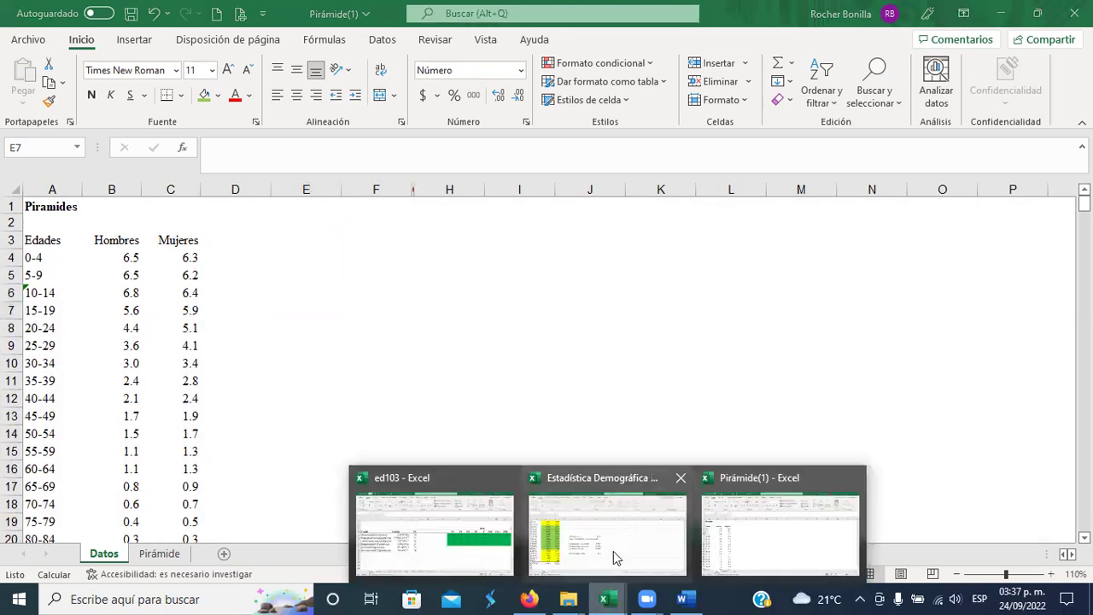
key(Escape)
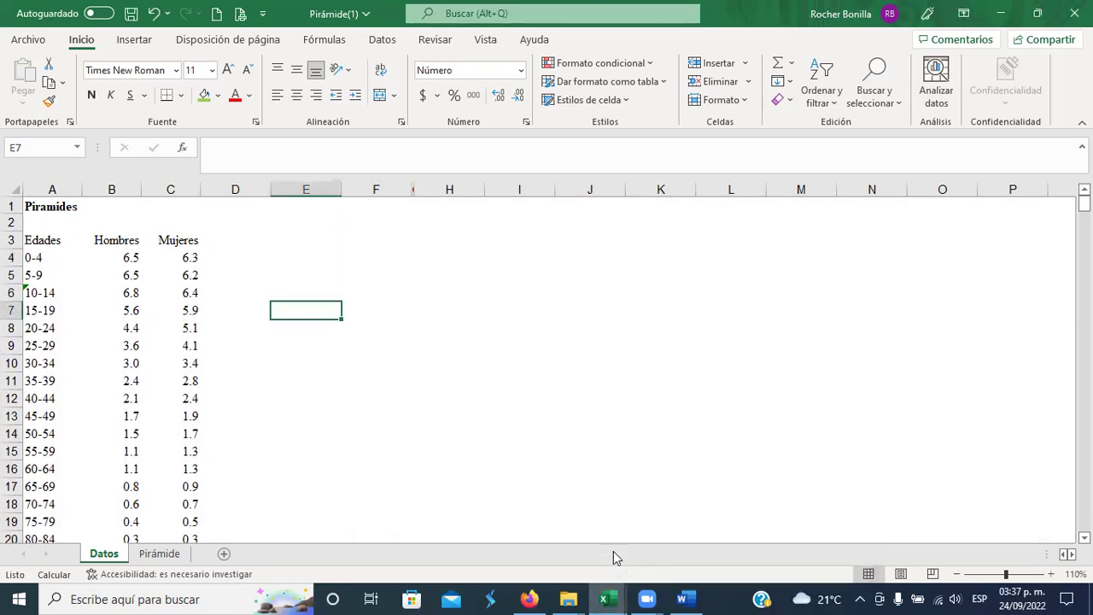
click(598, 598)
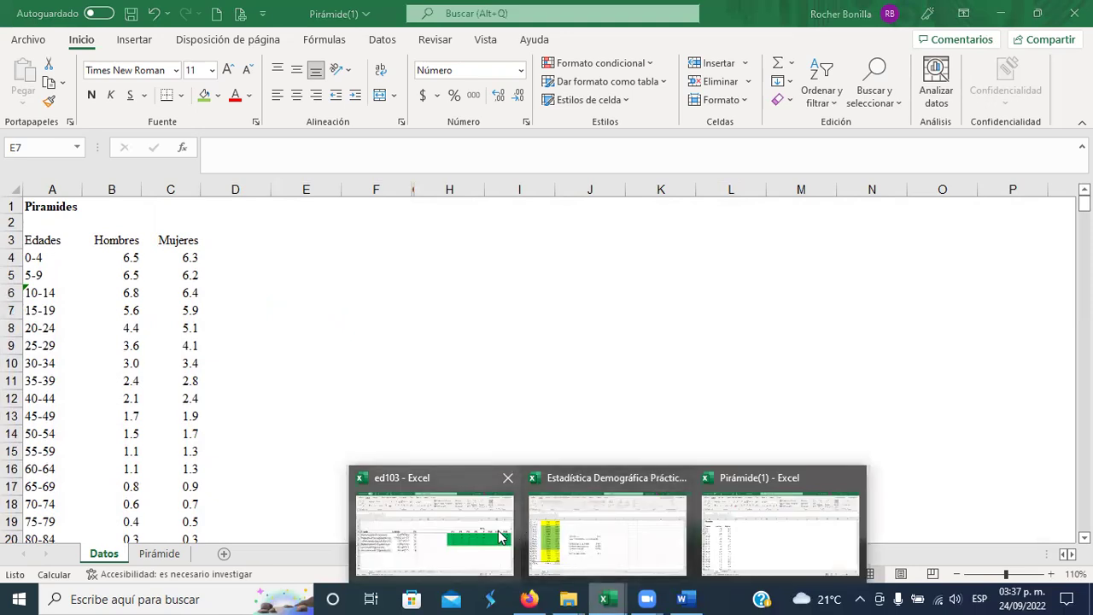
click(500, 533)
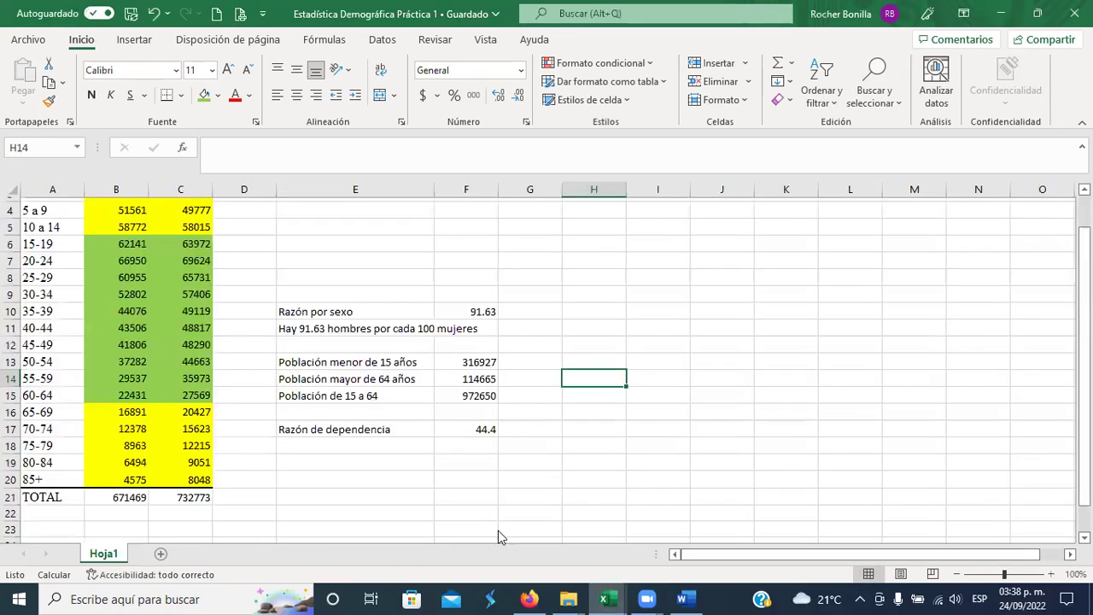
Step: Insert three blank columns at D:F, before the ratio calculations, and remove their inherited fill
click(292, 314)
scroll(293, 314, up, 1)
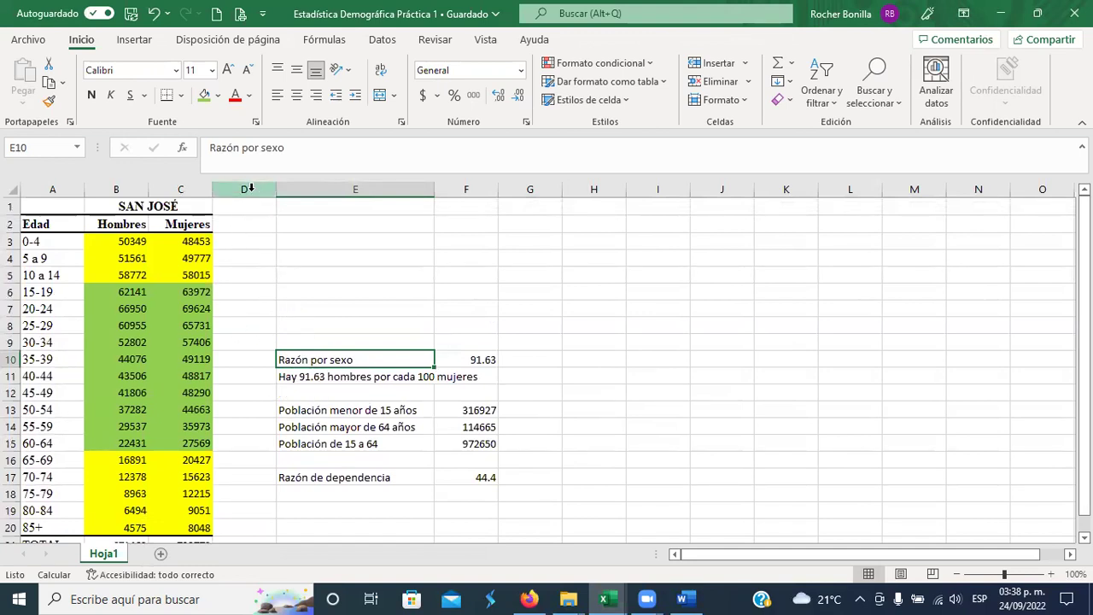
drag(250, 188, 459, 190)
right_click(459, 190)
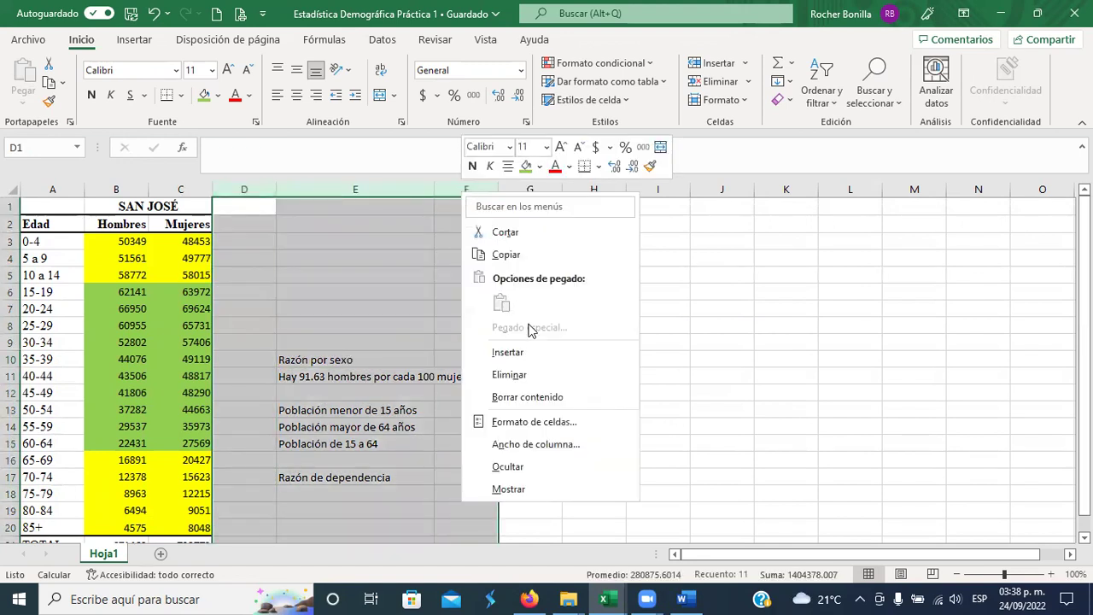
click(529, 355)
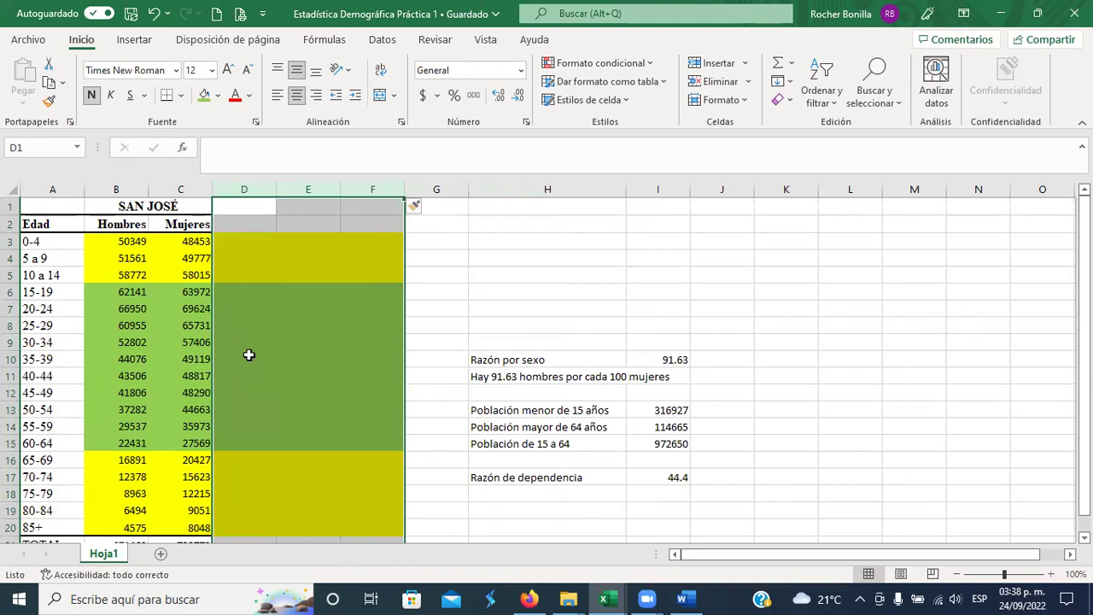
click(218, 95)
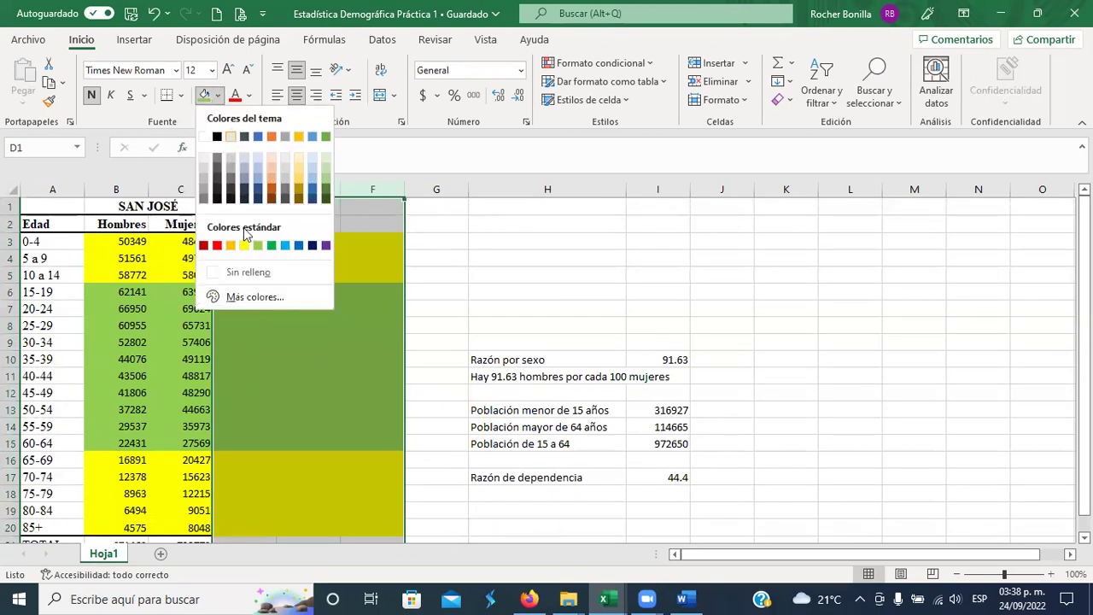
click(250, 275)
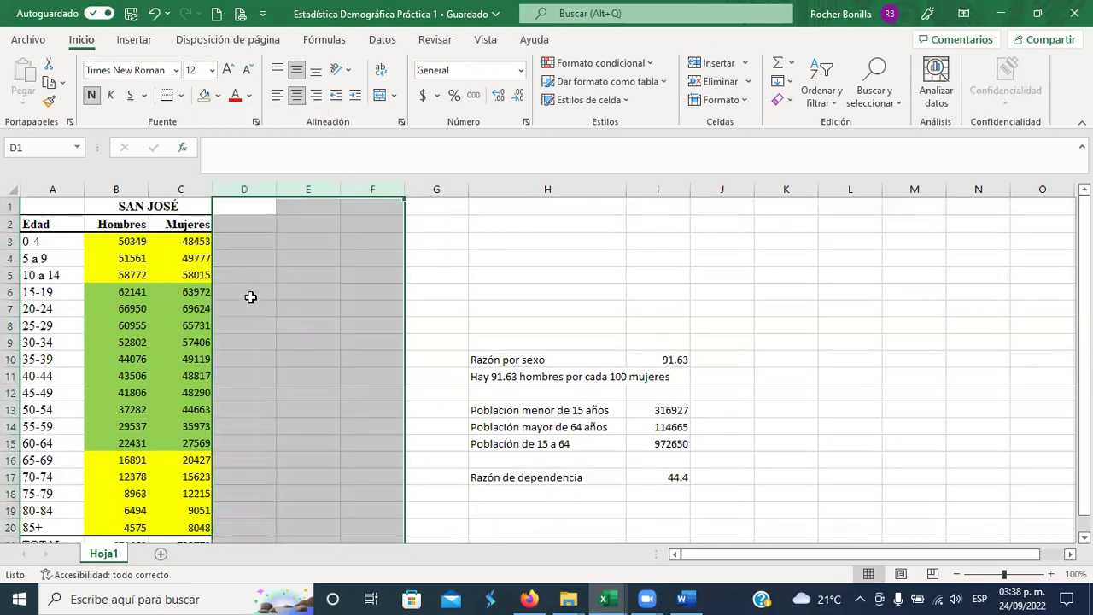
click(325, 325)
Step: Enter the headings Hombres in E2 and Mujeres in F2
click(305, 221)
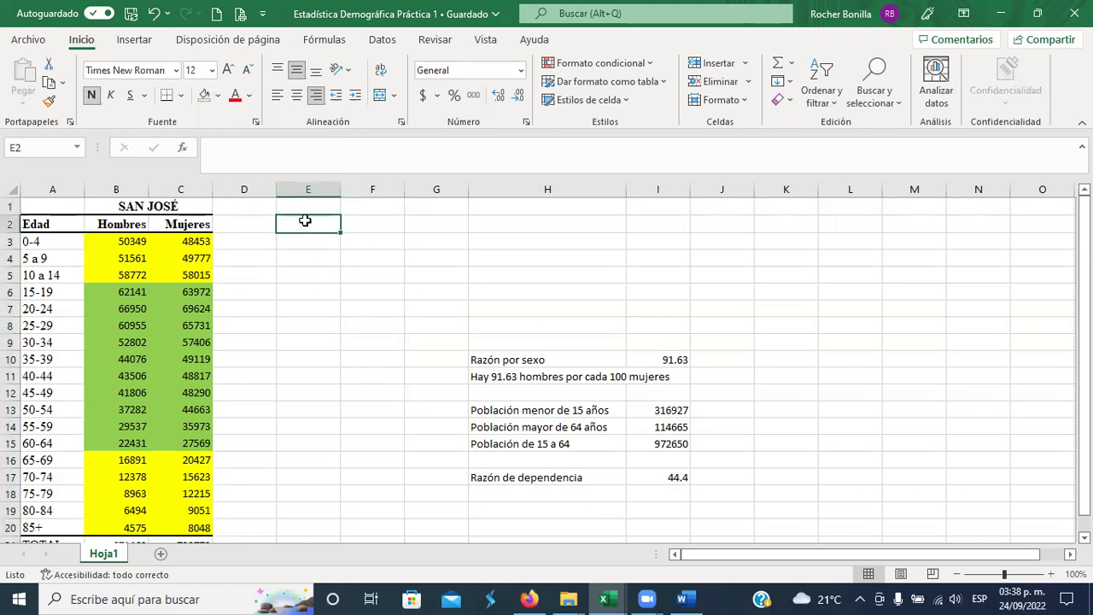
text(Hombres)
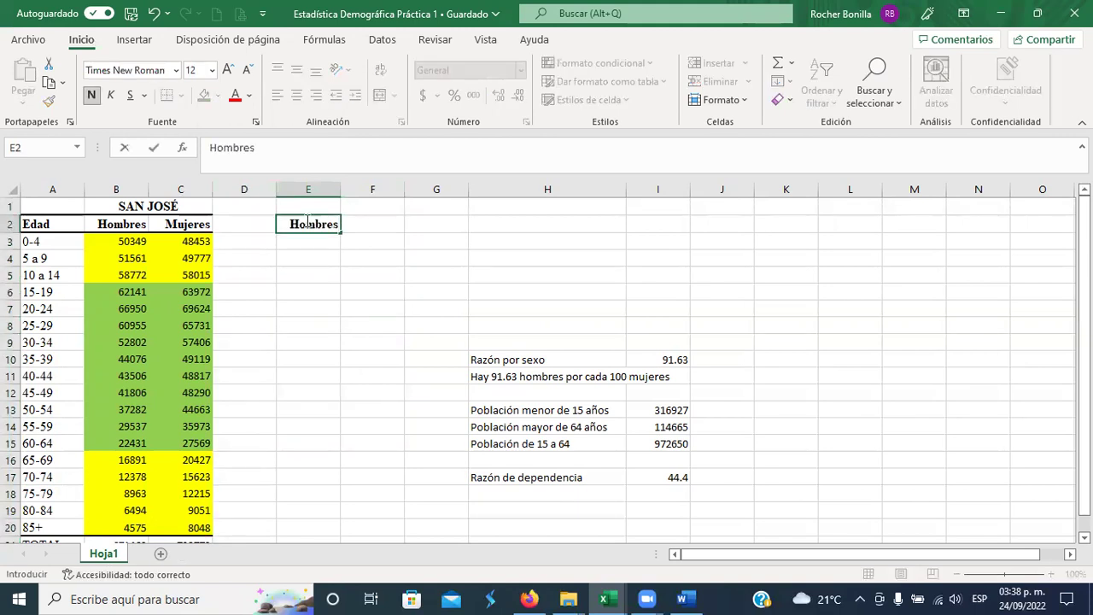
key(Tab)
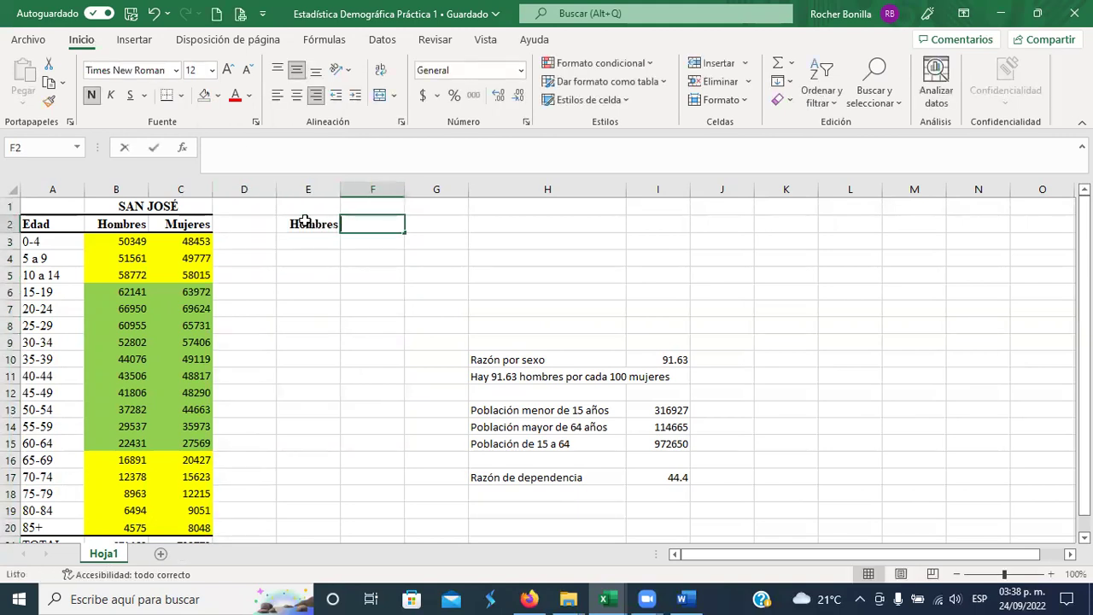
text(Mujeres)
key(Return)
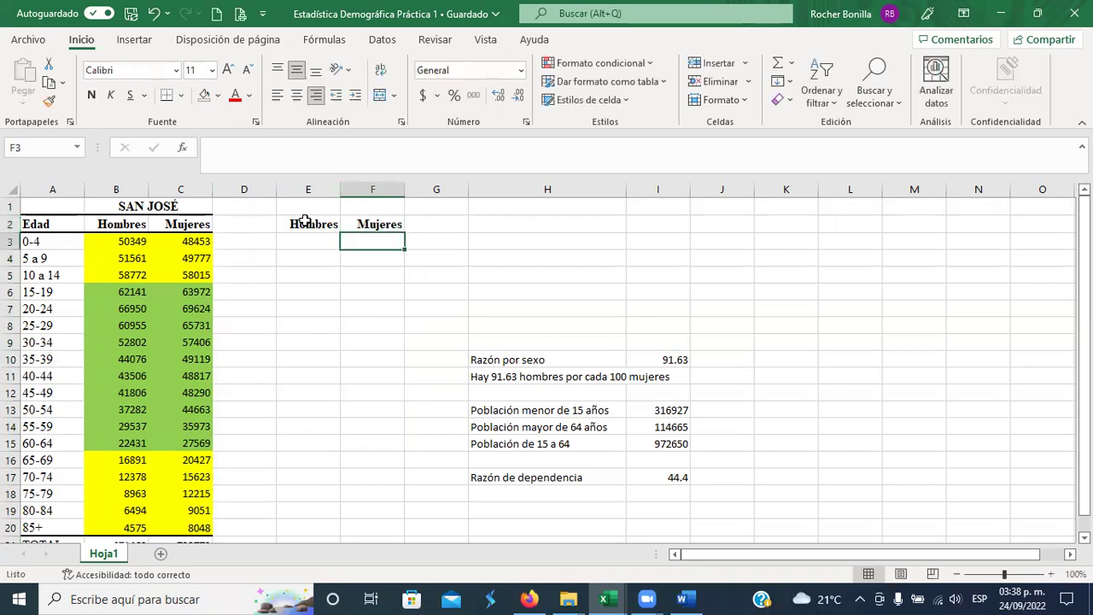
Step: Add borders above and below the Hombres and Mujeres headings in E2:F2
drag(305, 221, 359, 226)
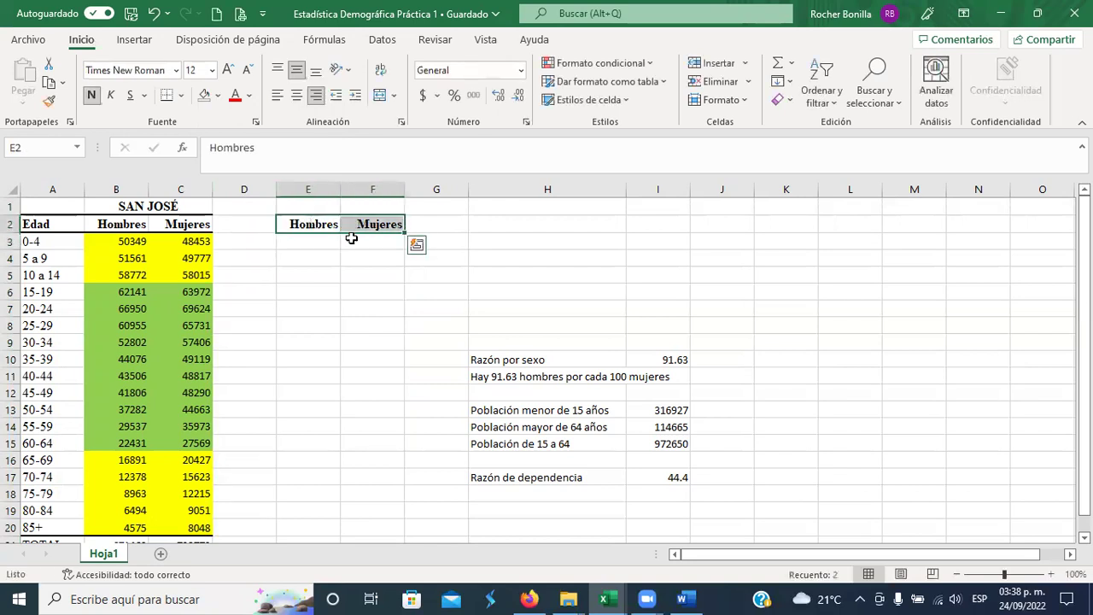
click(302, 281)
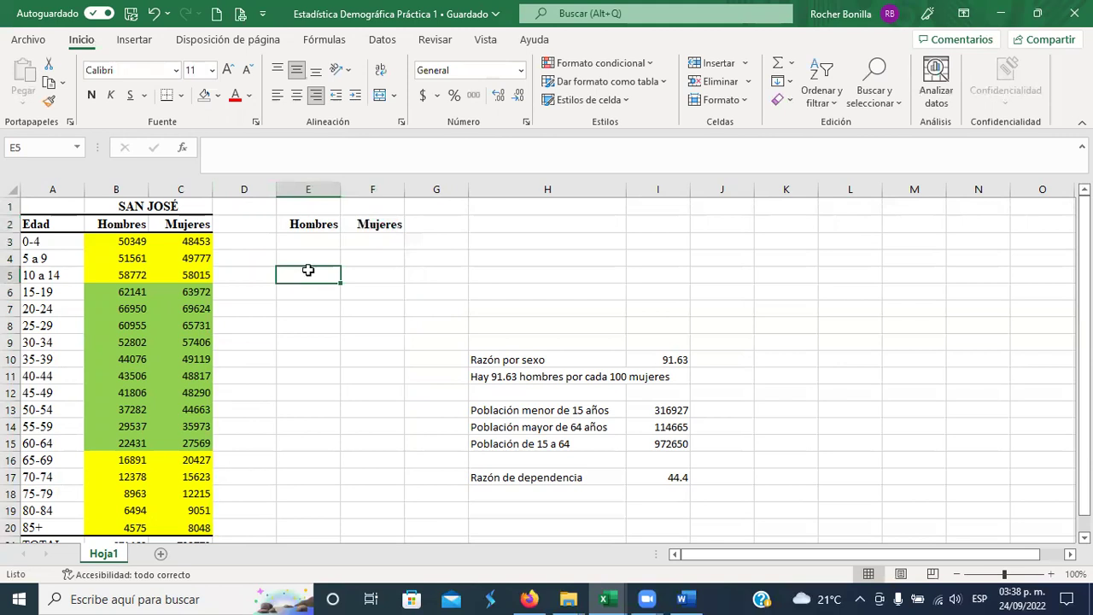
drag(309, 202, 376, 205)
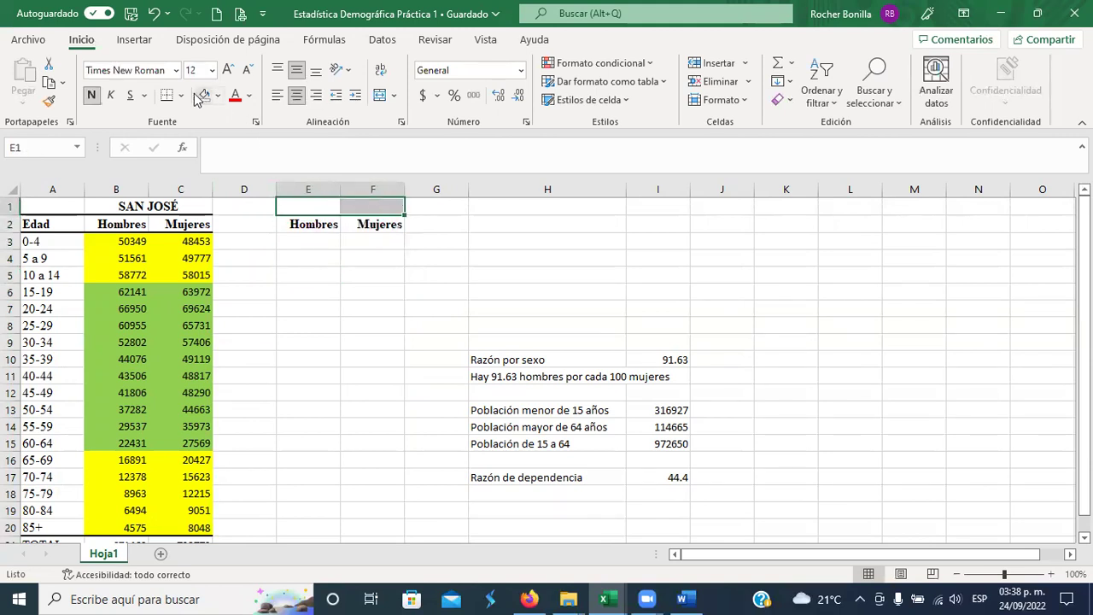
click(298, 227)
drag(298, 227, 378, 223)
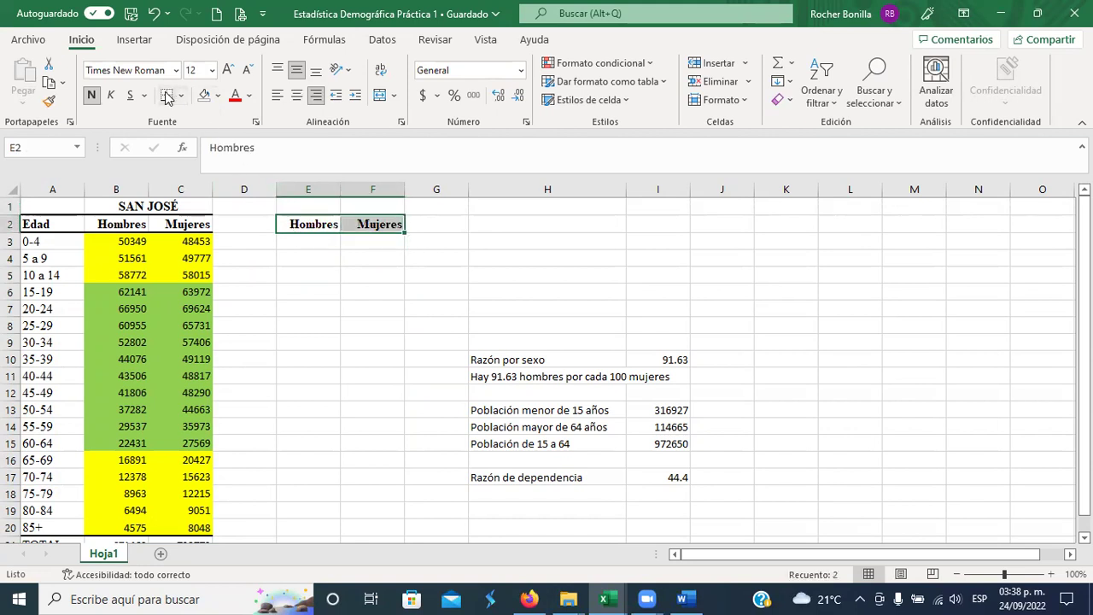
click(308, 242)
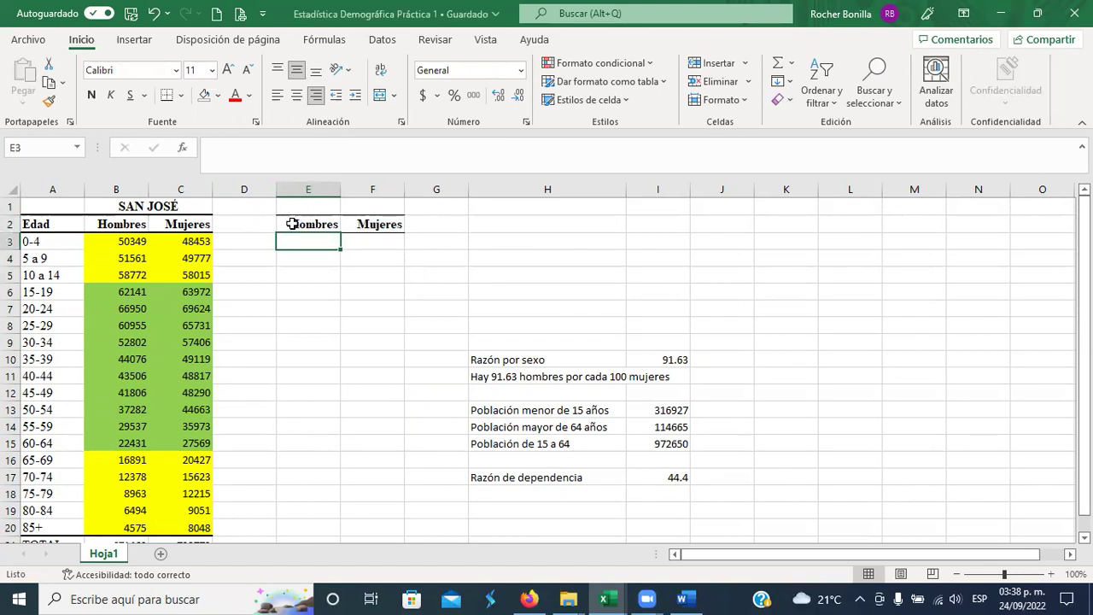
Step: Check the age table down to its TOTAL row and enter the label Población total in H3
scroll(304, 467, down, 2)
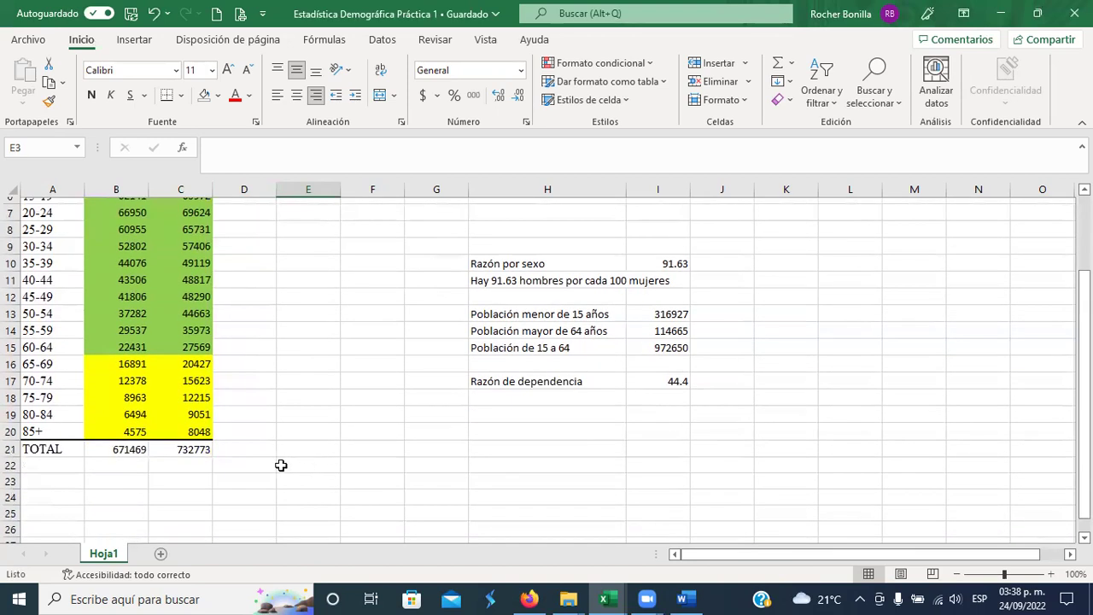
scroll(273, 408, up, 2)
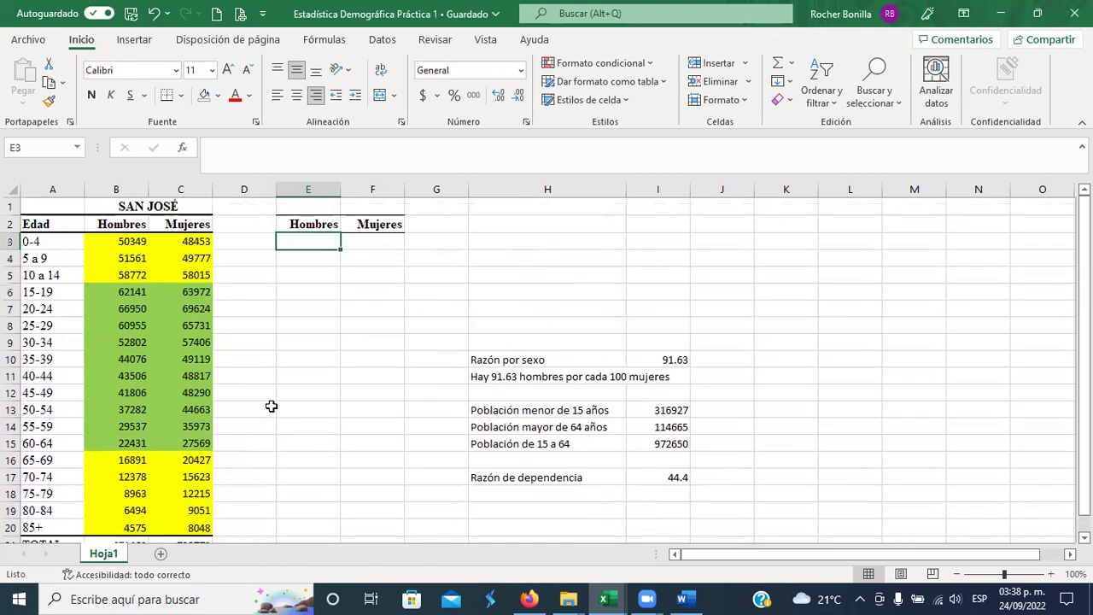
scroll(272, 406, down, 1)
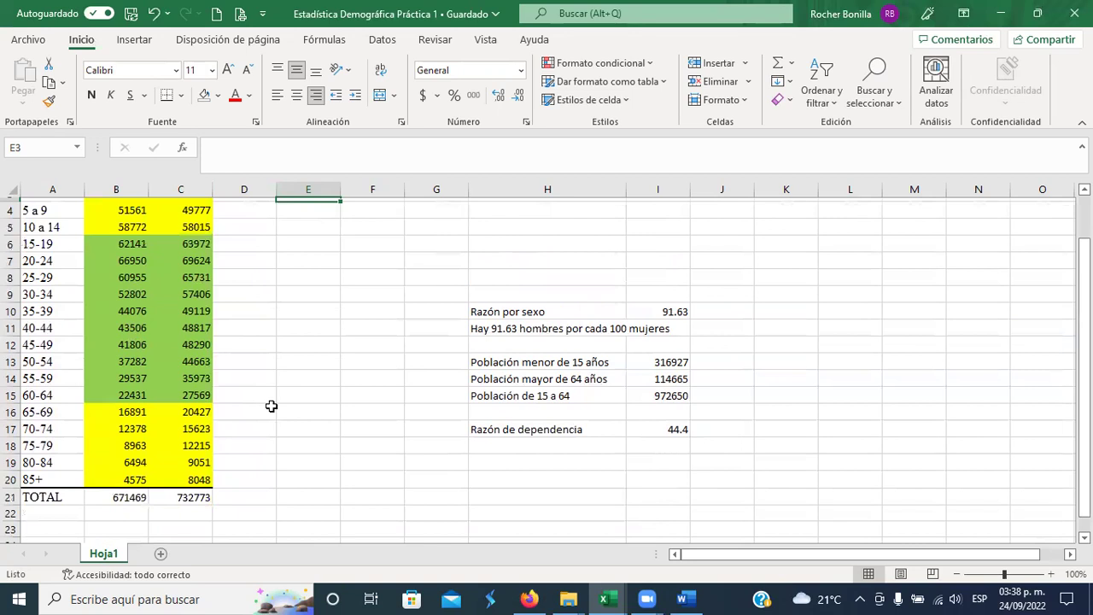
scroll(271, 406, up, 1)
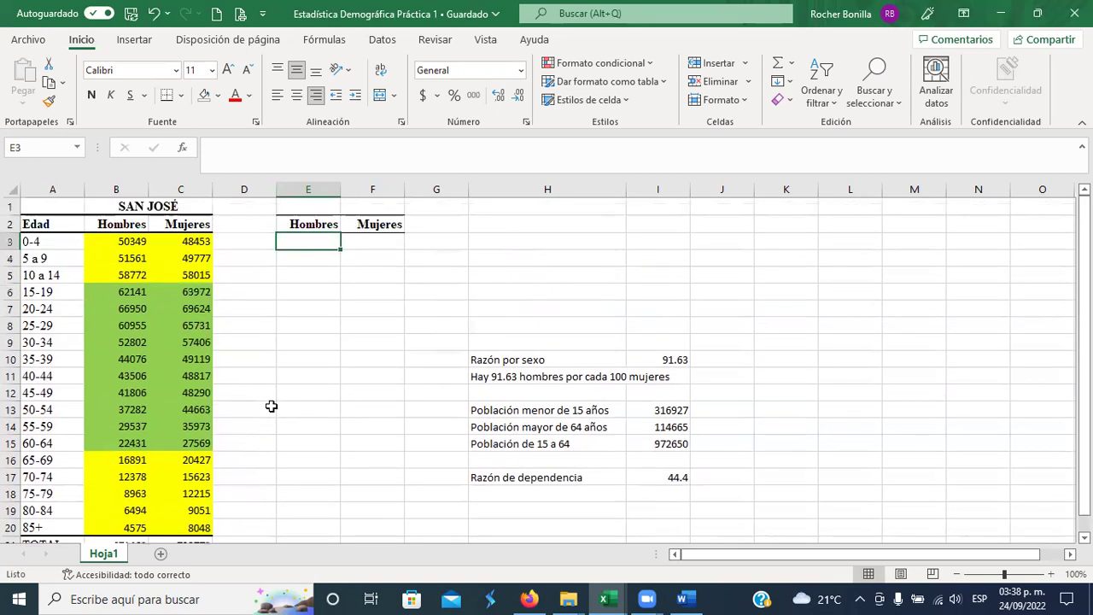
scroll(272, 406, down, 1)
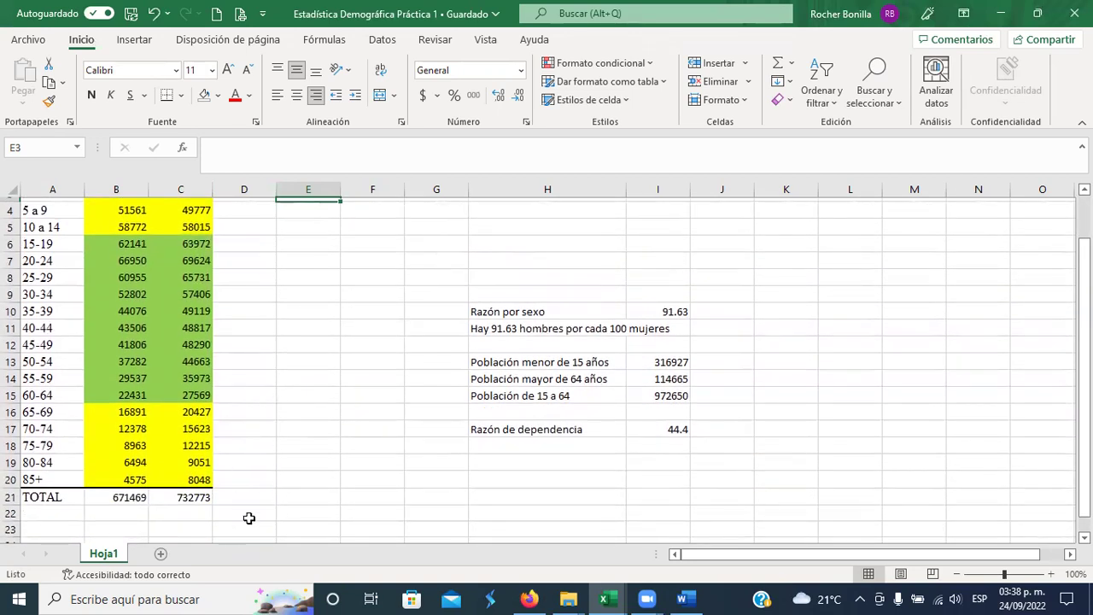
scroll(419, 438, up, 1)
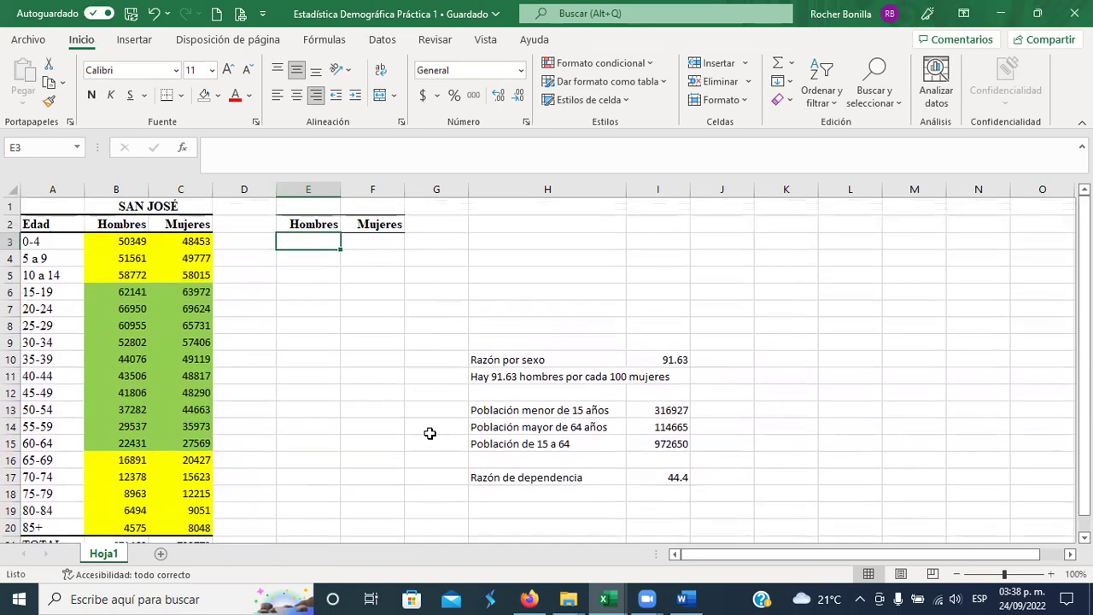
click(550, 244)
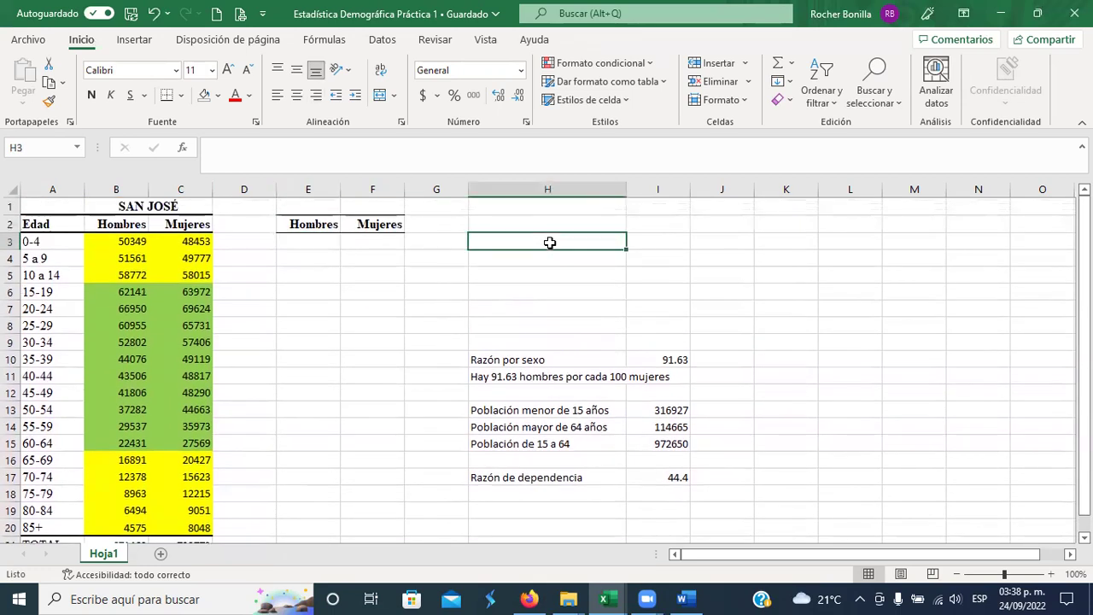
text(Po)
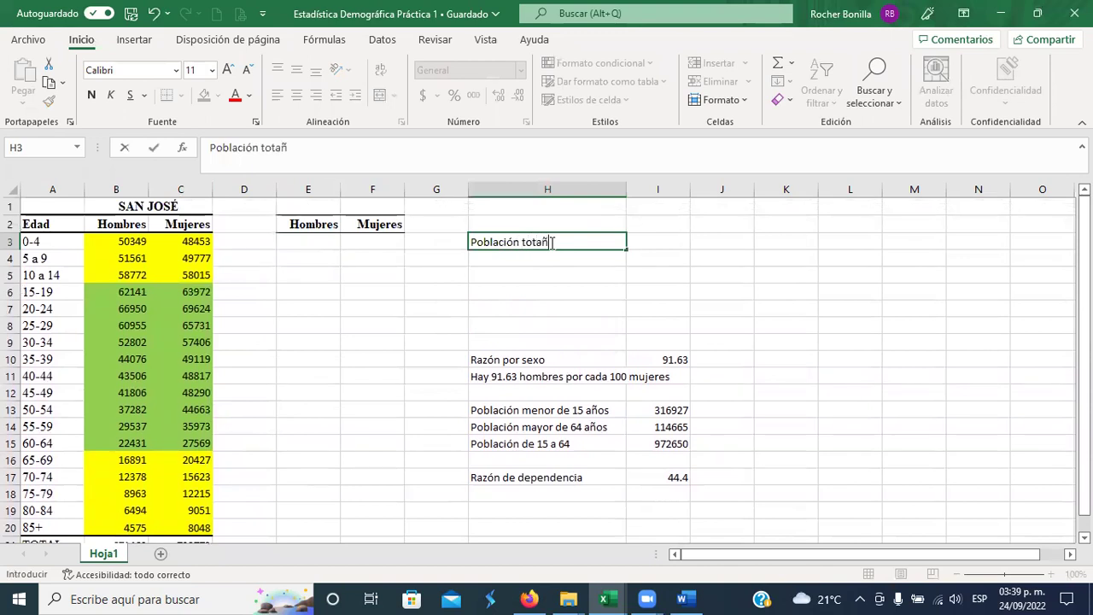
text(blación total)
key(Return)
Step: Calculate the total population in I3 by summing the men's and women's totals in B21:C21
scroll(539, 244, down, 1)
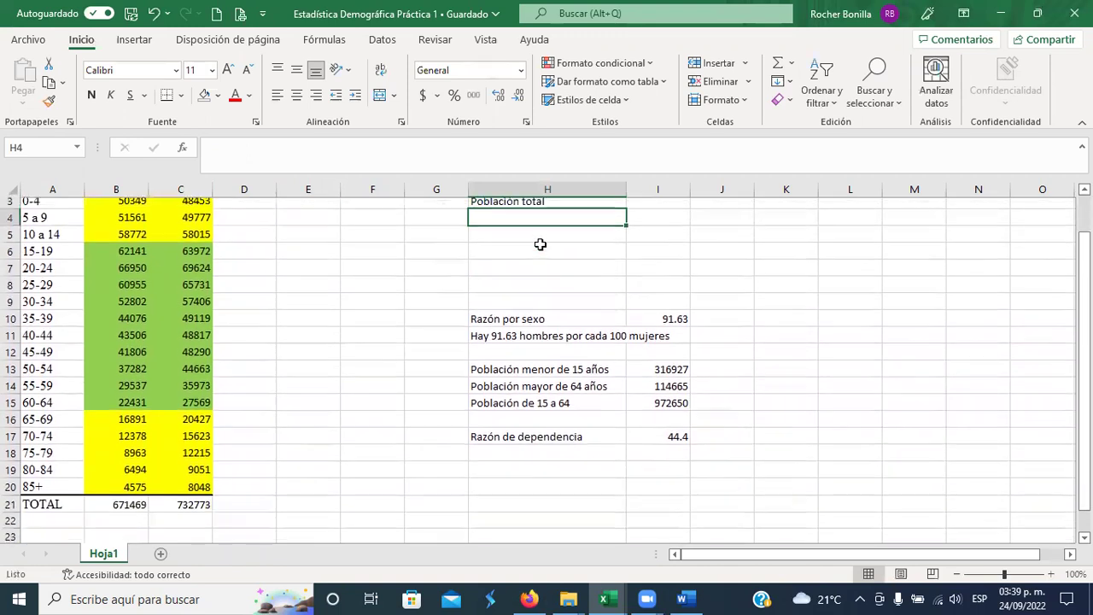
scroll(598, 256, up, 1)
click(658, 242)
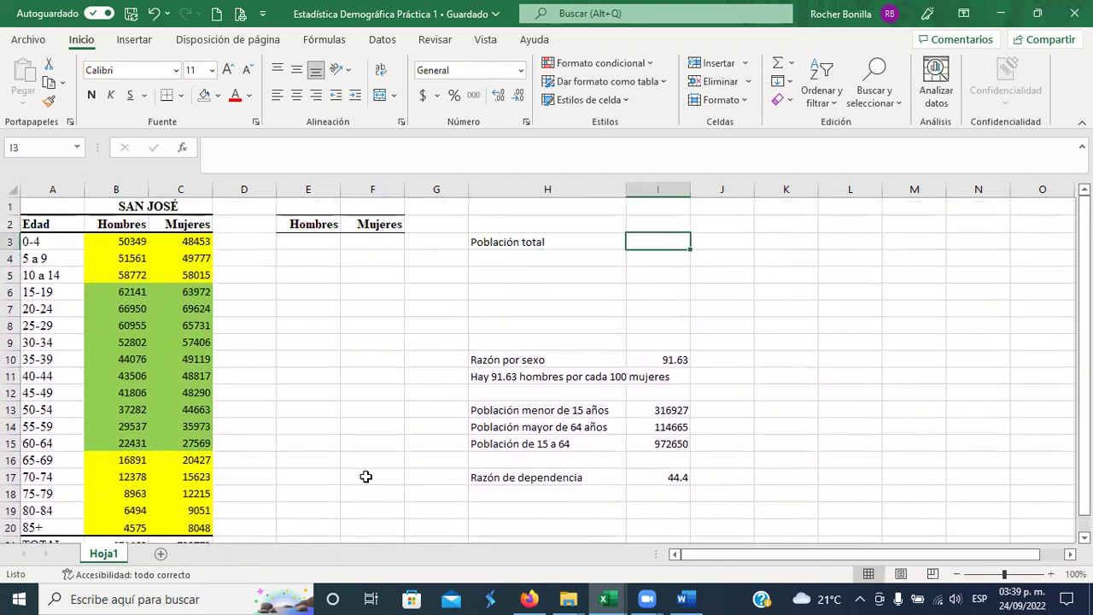
click(777, 63)
scroll(268, 415, down, 2)
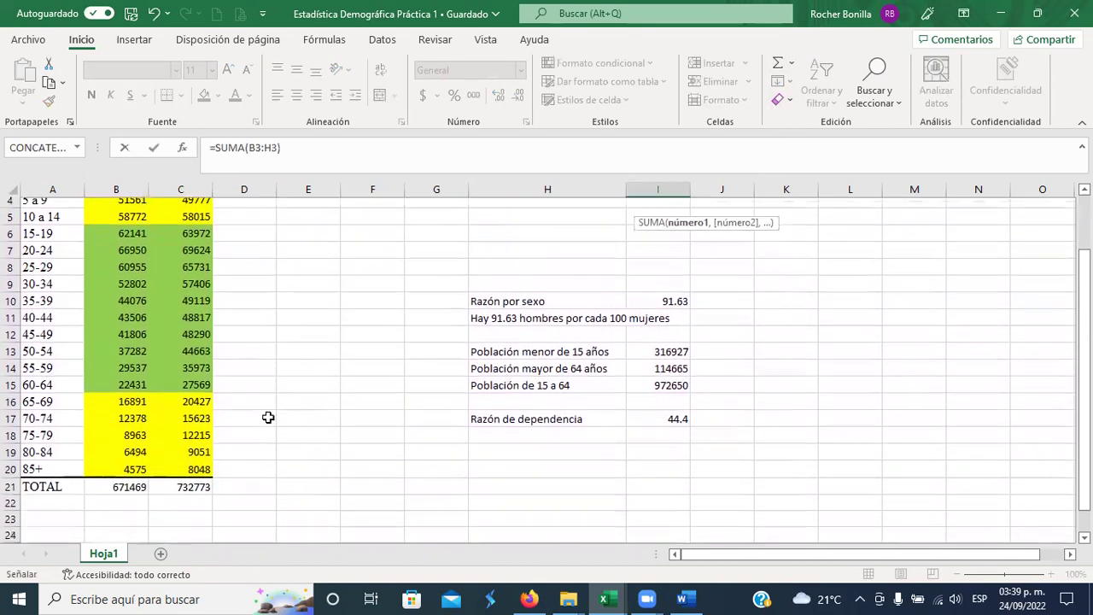
drag(112, 465, 167, 466)
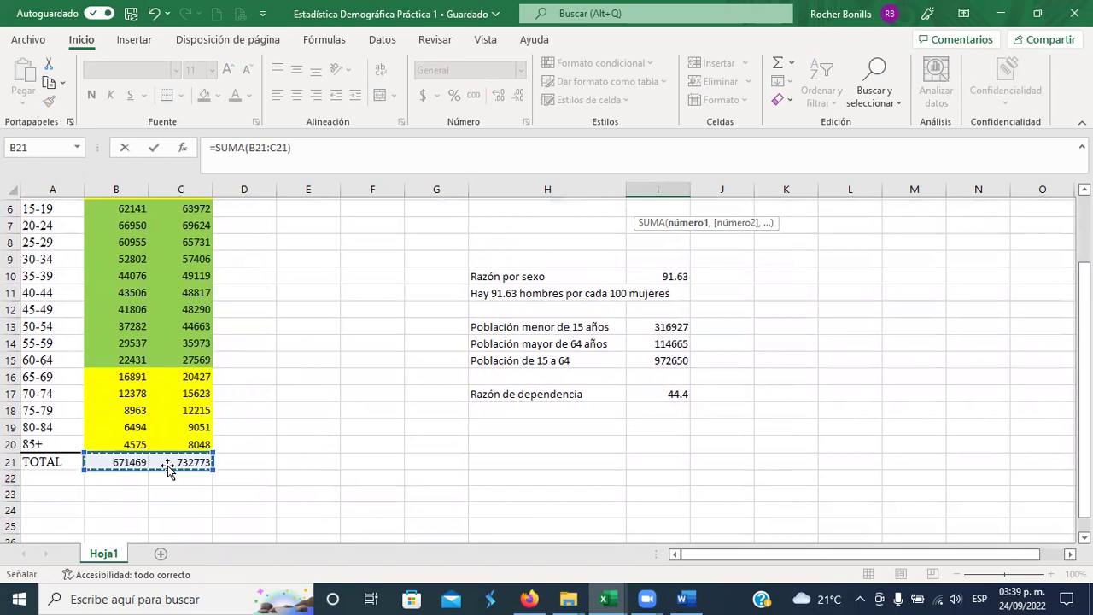
key(Return)
scroll(639, 264, up, 1)
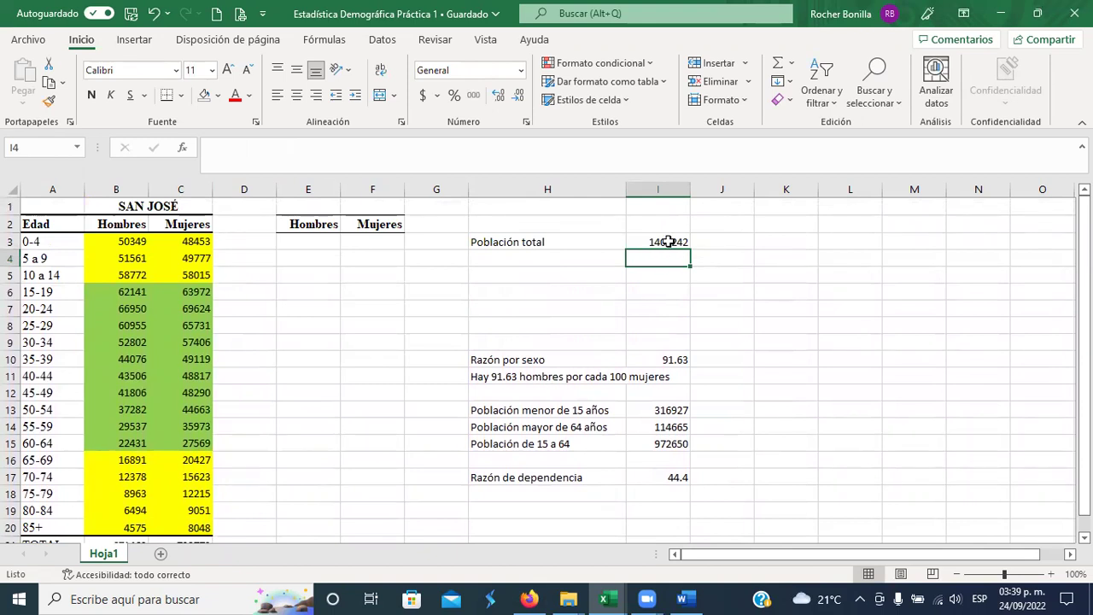
click(668, 244)
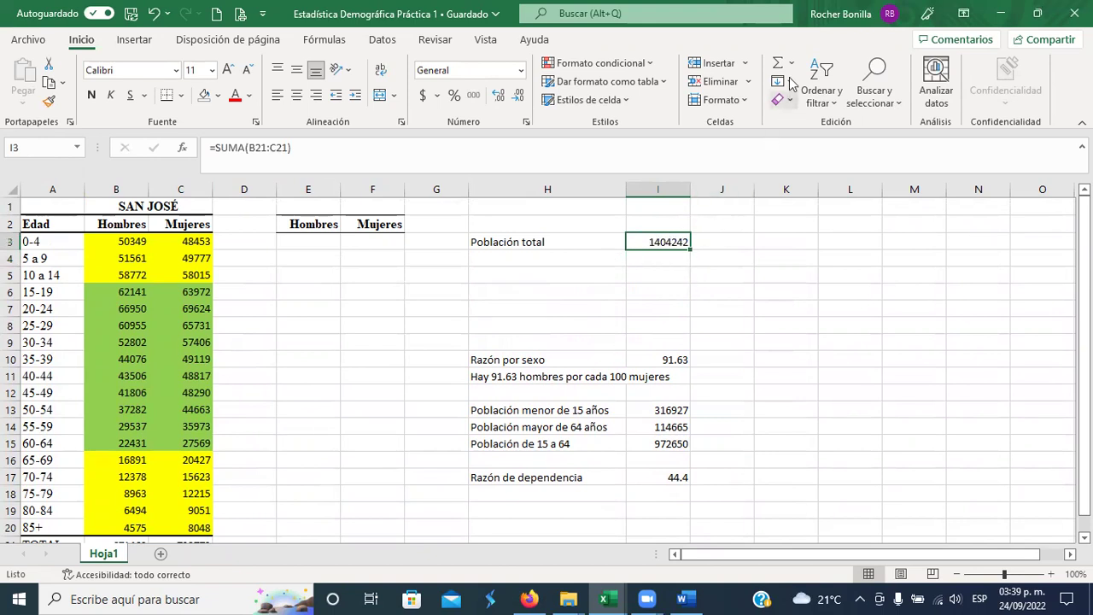
scroll(17, 406, down, 1)
scroll(17, 406, down, 2)
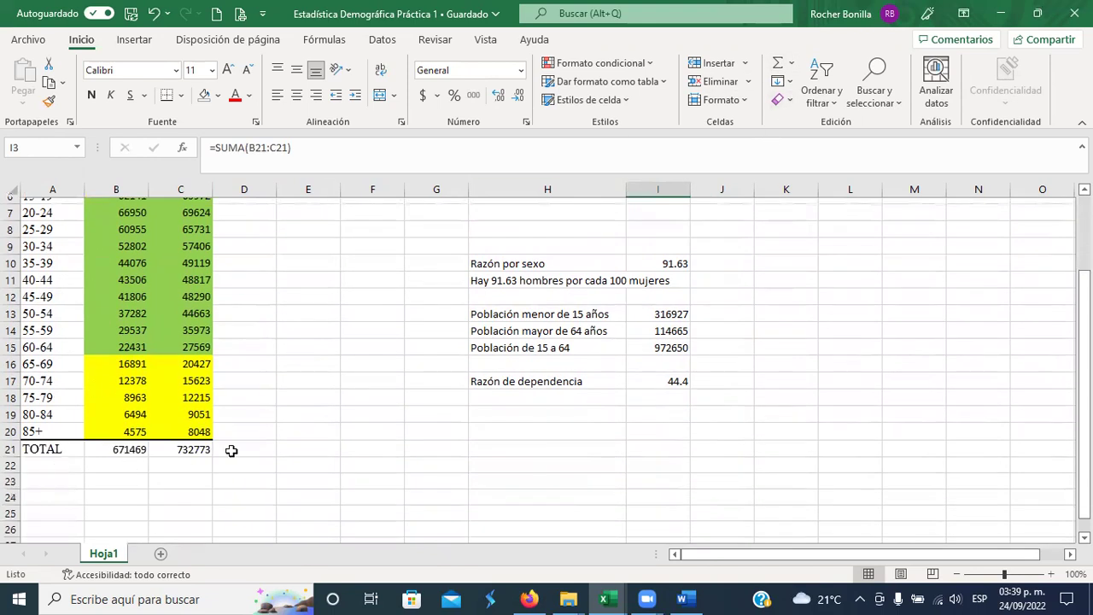
scroll(498, 407, up, 2)
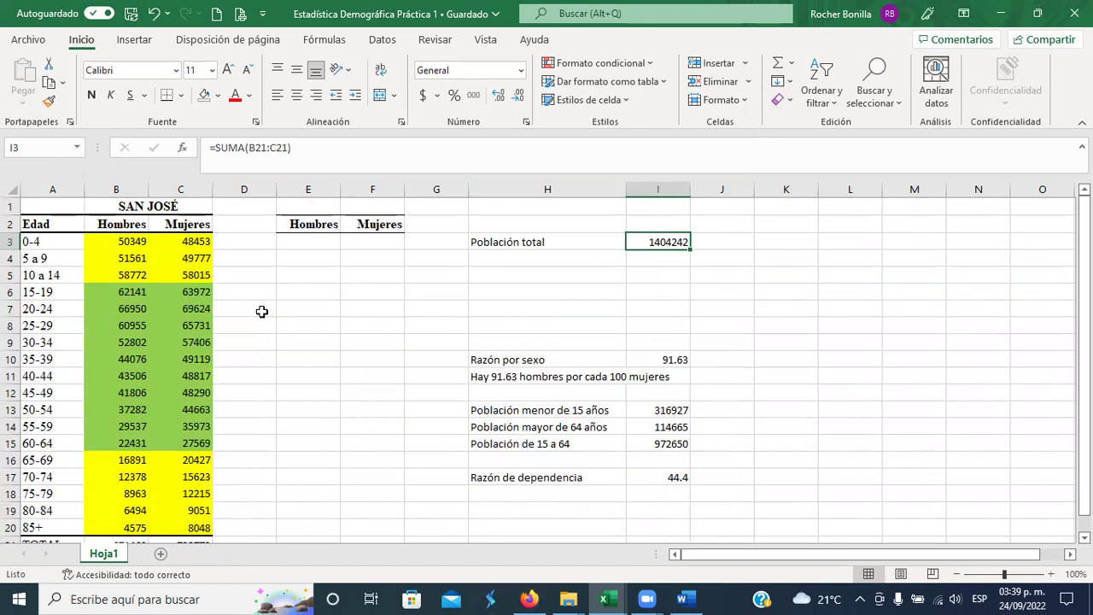
click(310, 243)
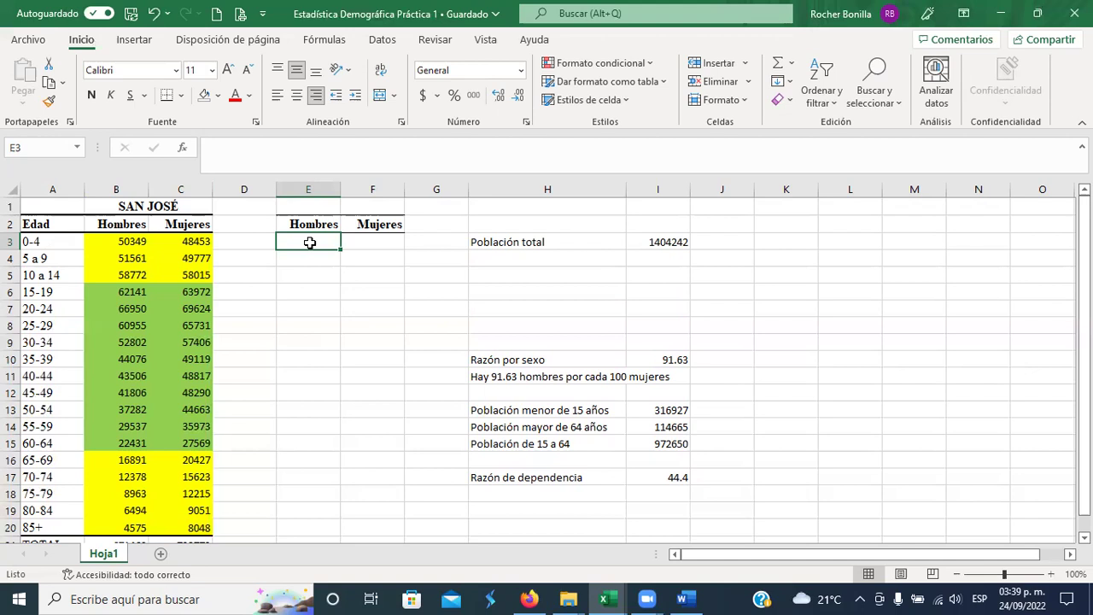
text(+)
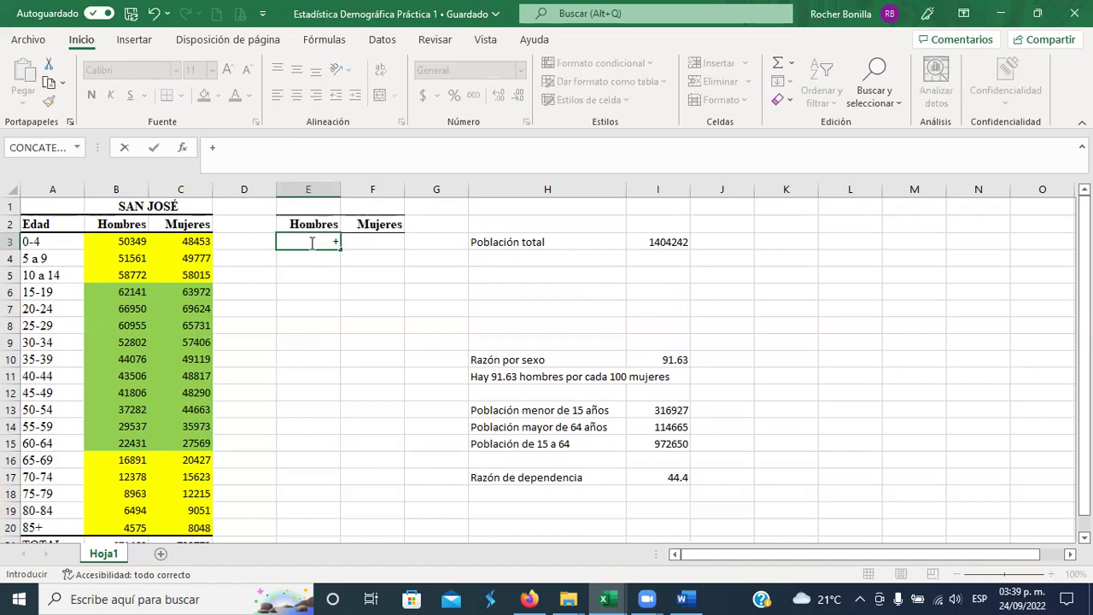
click(121, 239)
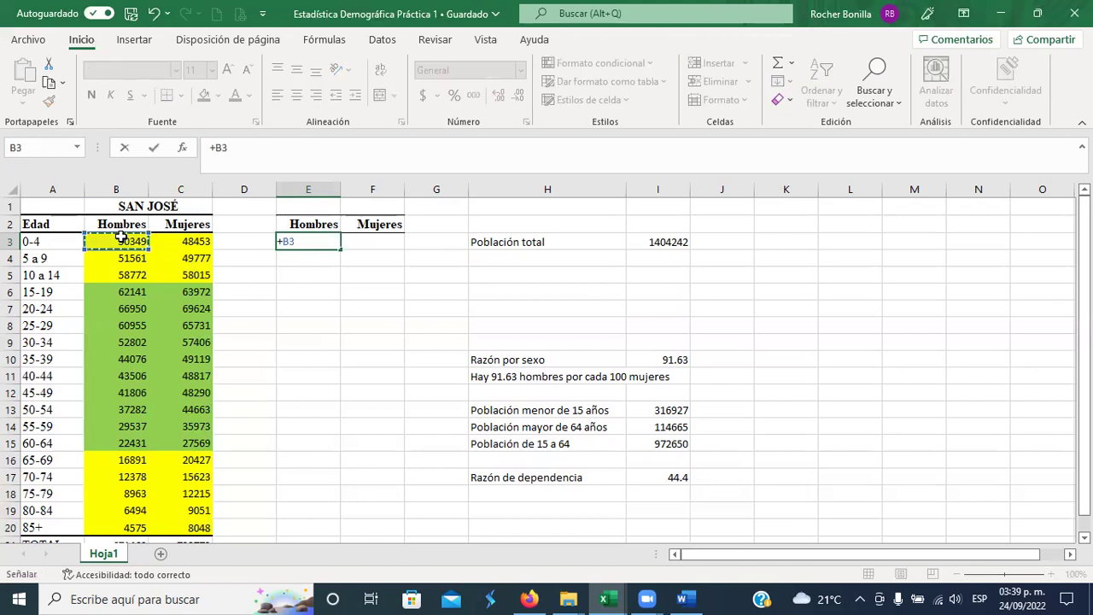
text(/1404)
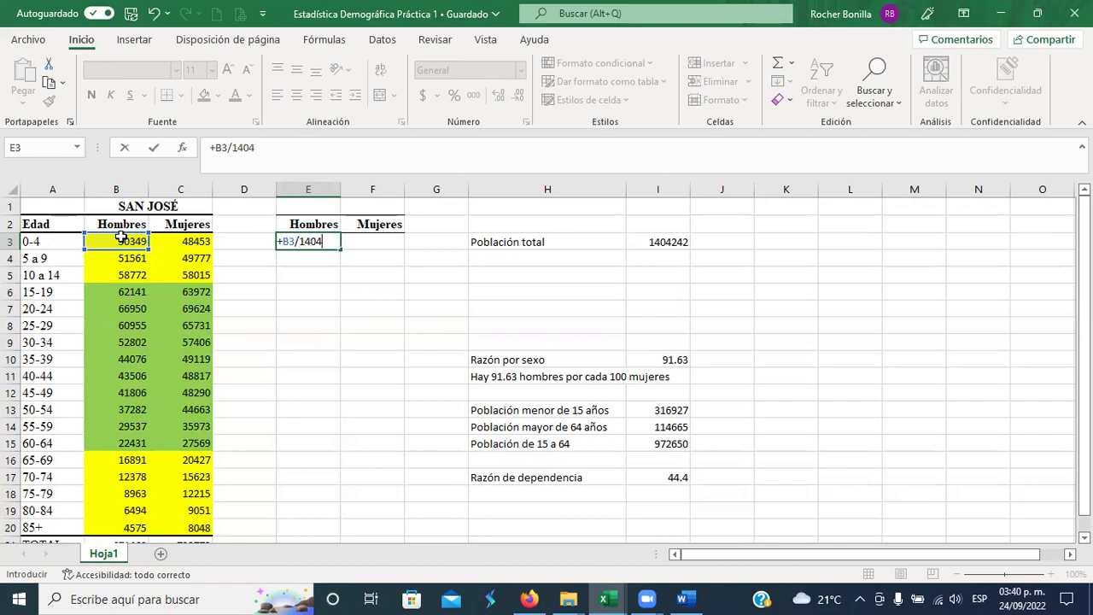
text(242)
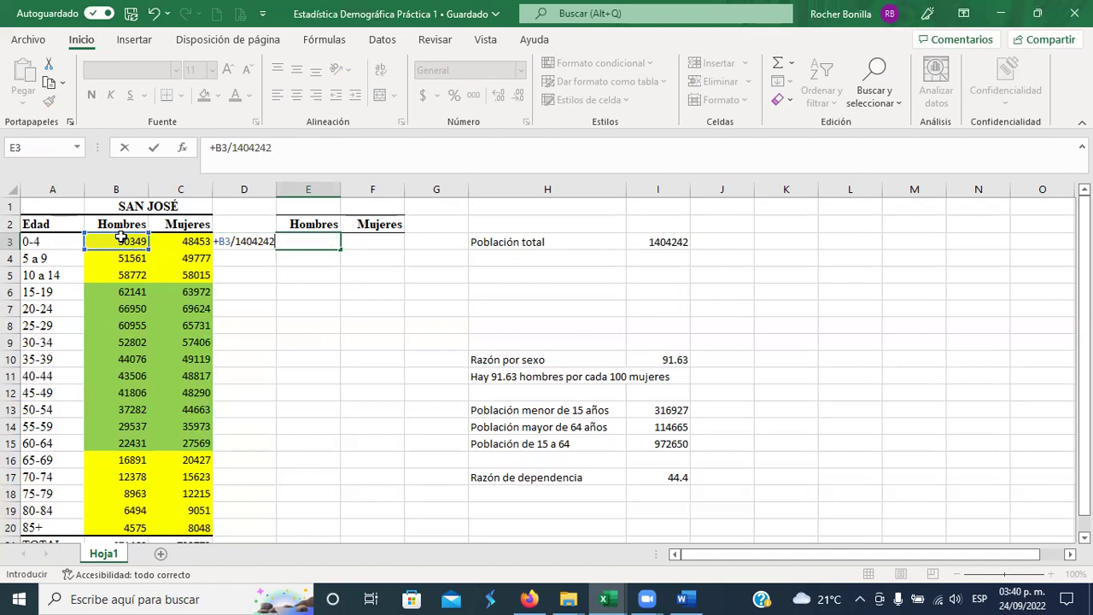
text(*100)
key(Return)
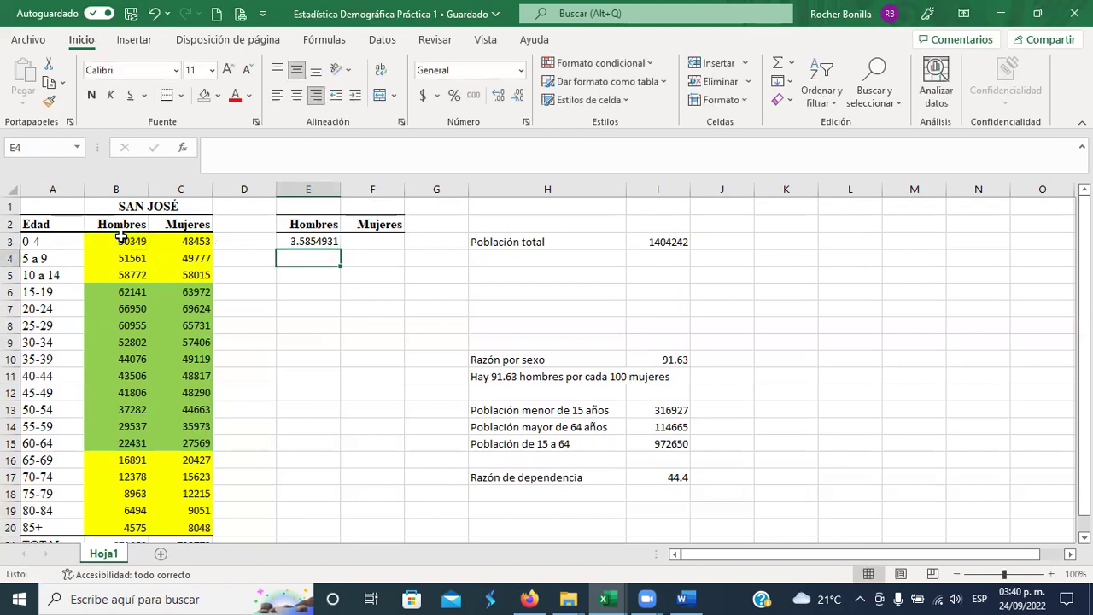
click(305, 242)
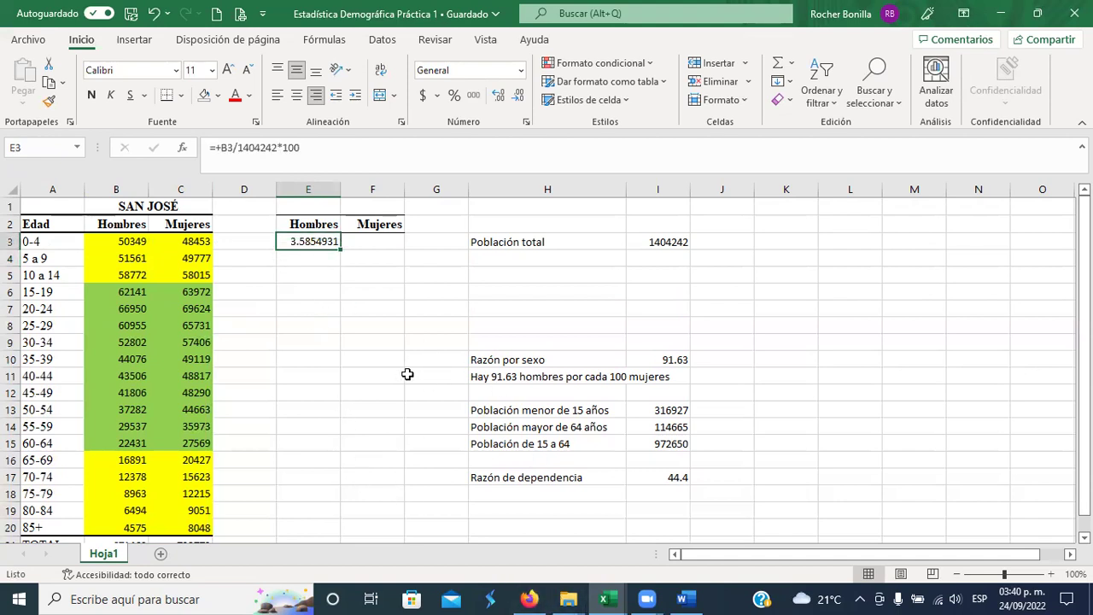
key(Delete)
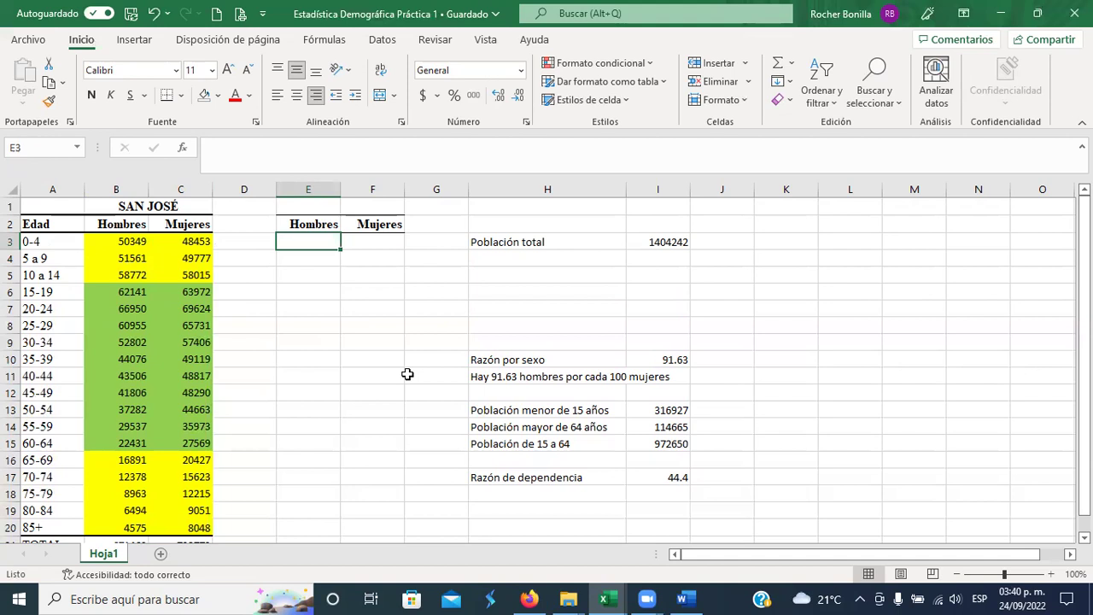
Step: Enter the formula +B3/1404242*100 in E3 for the percentage of men aged 0-4
text(+)
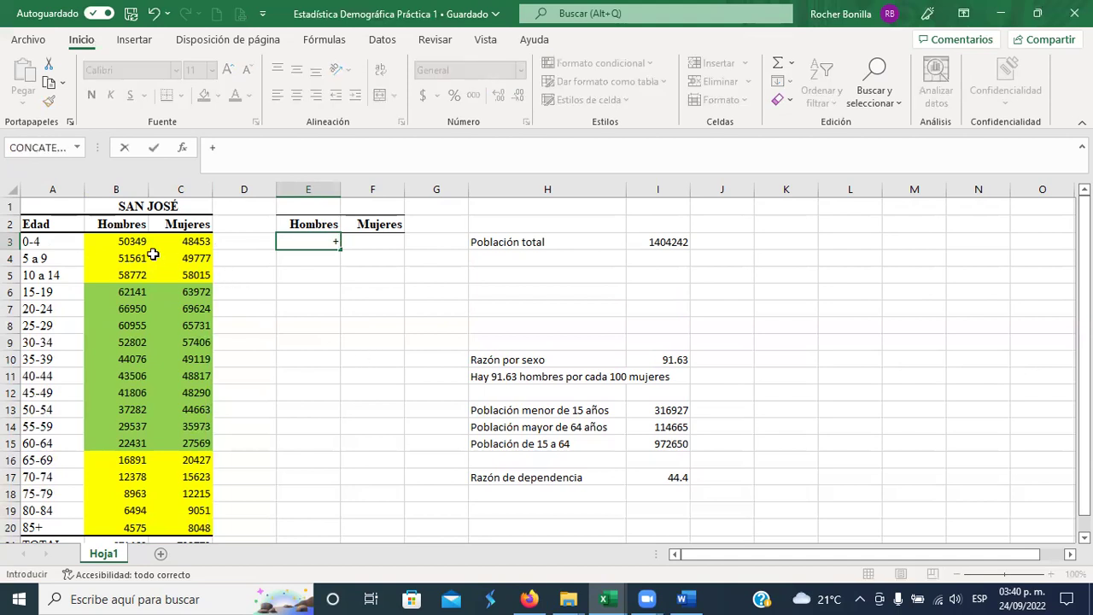
click(121, 243)
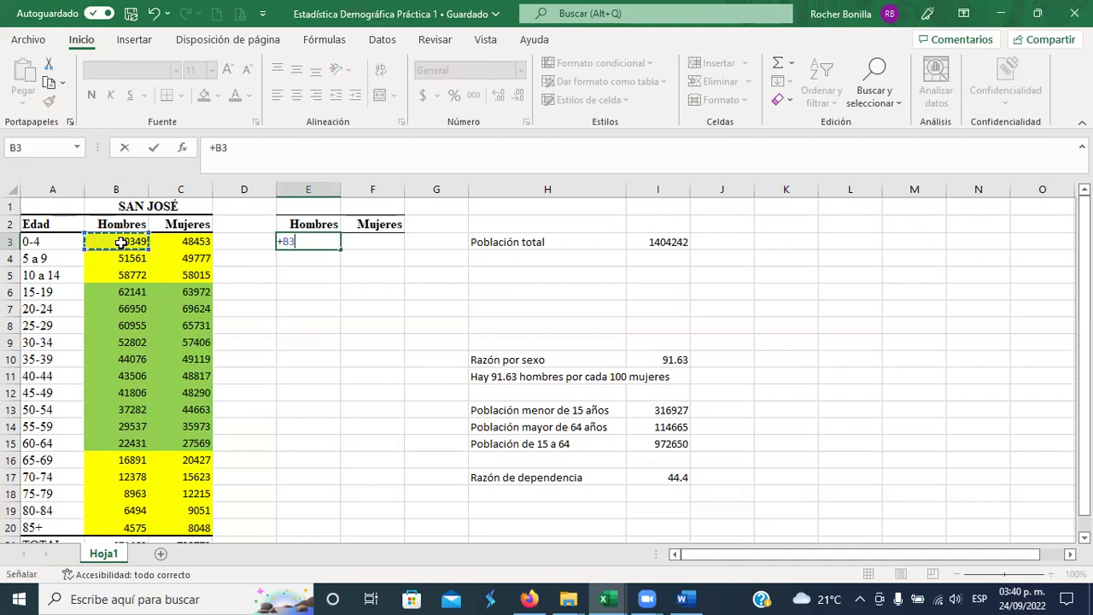
text(/)
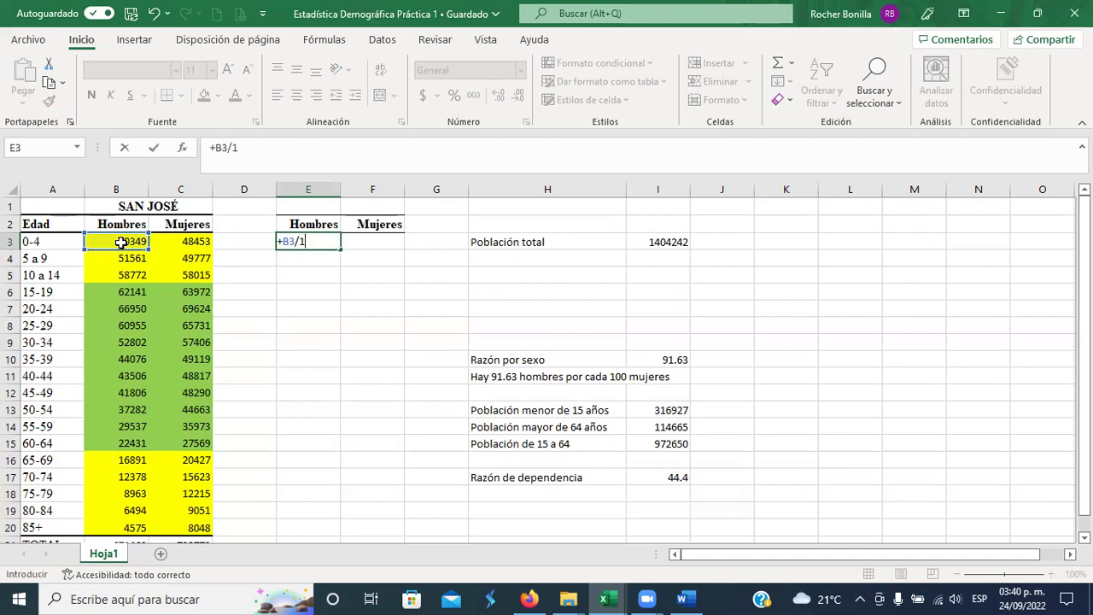
text(14042400)
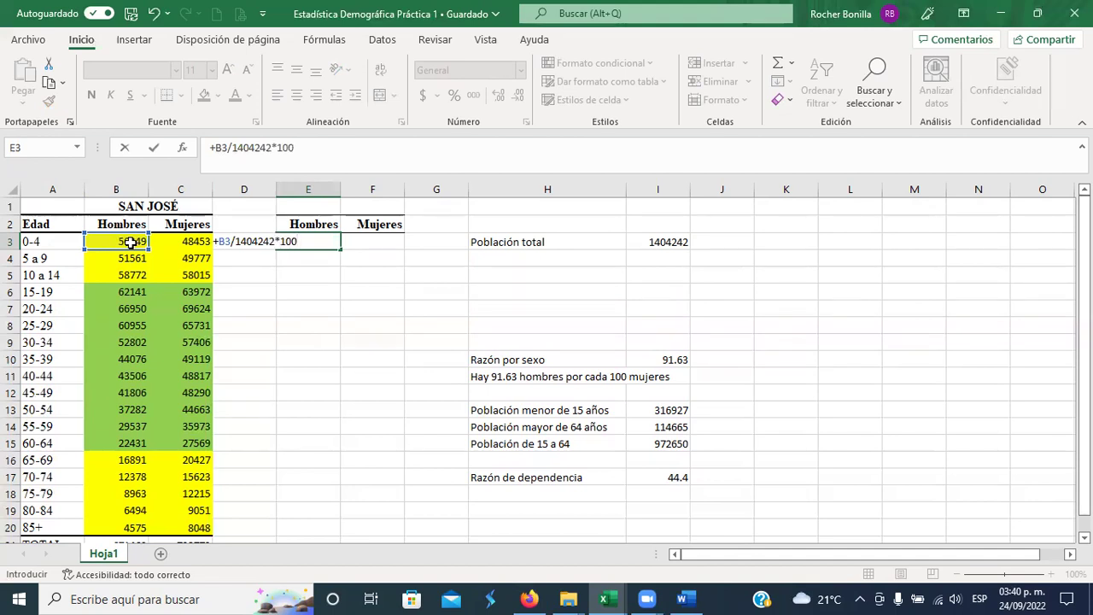
key(Return)
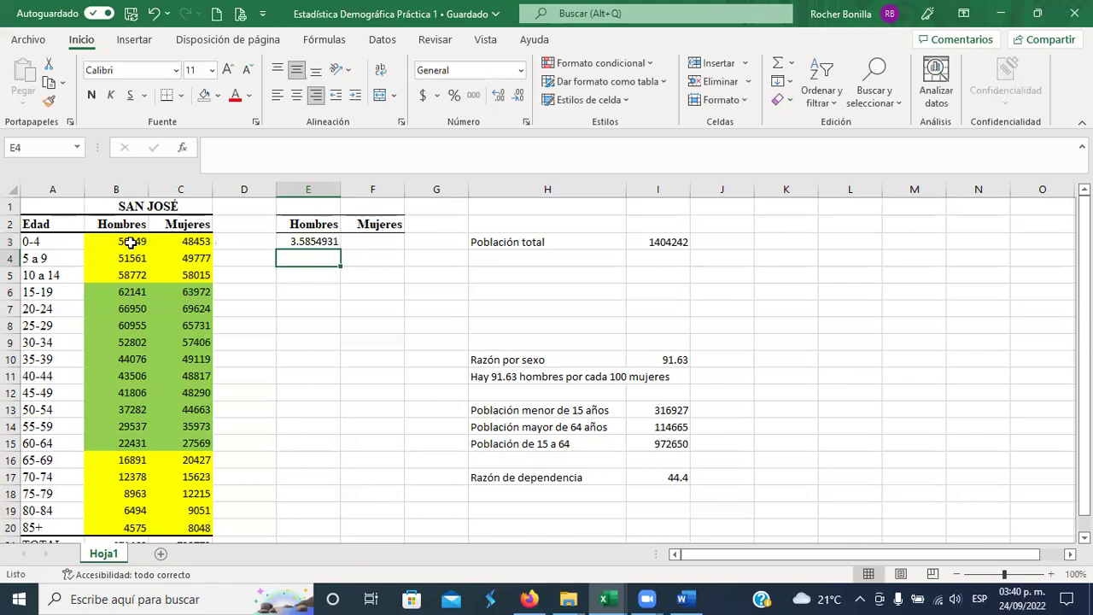
Step: Reduce the percentage in E3 to two decimal places
click(305, 241)
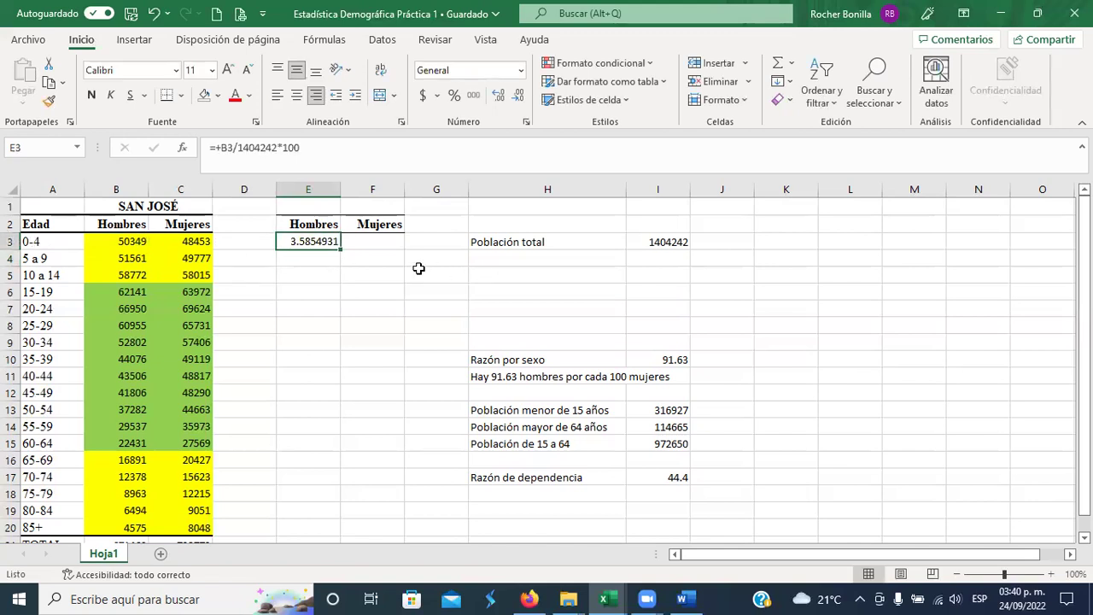
click(518, 96)
click(518, 99)
click(518, 99)
click(518, 99)
click(518, 99)
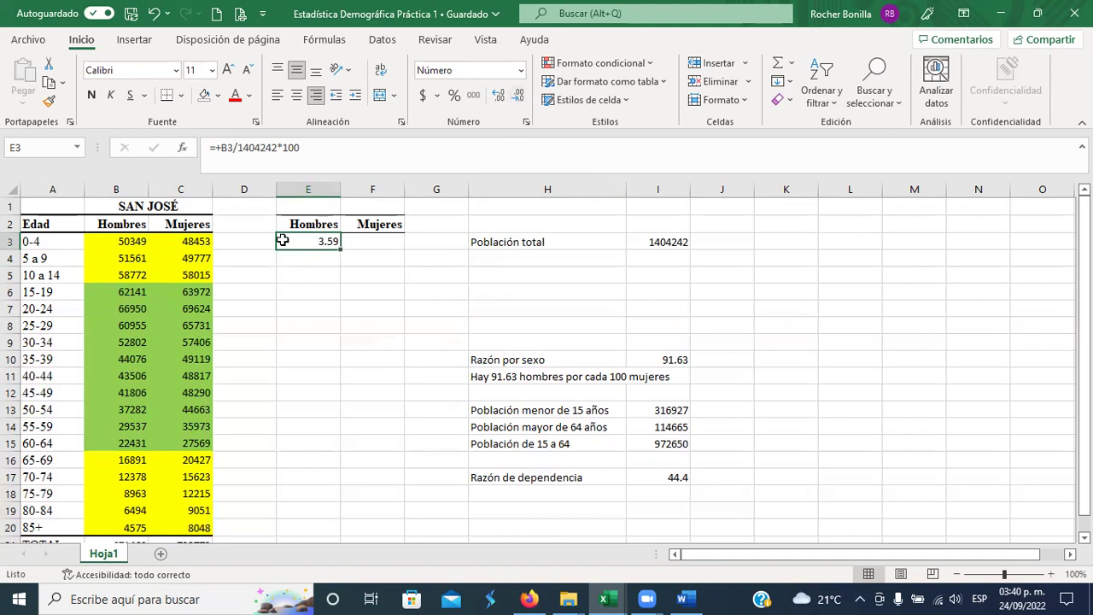
Step: Copy the percentage formula from E3 to F3 for women aged 0-4
click(49, 83)
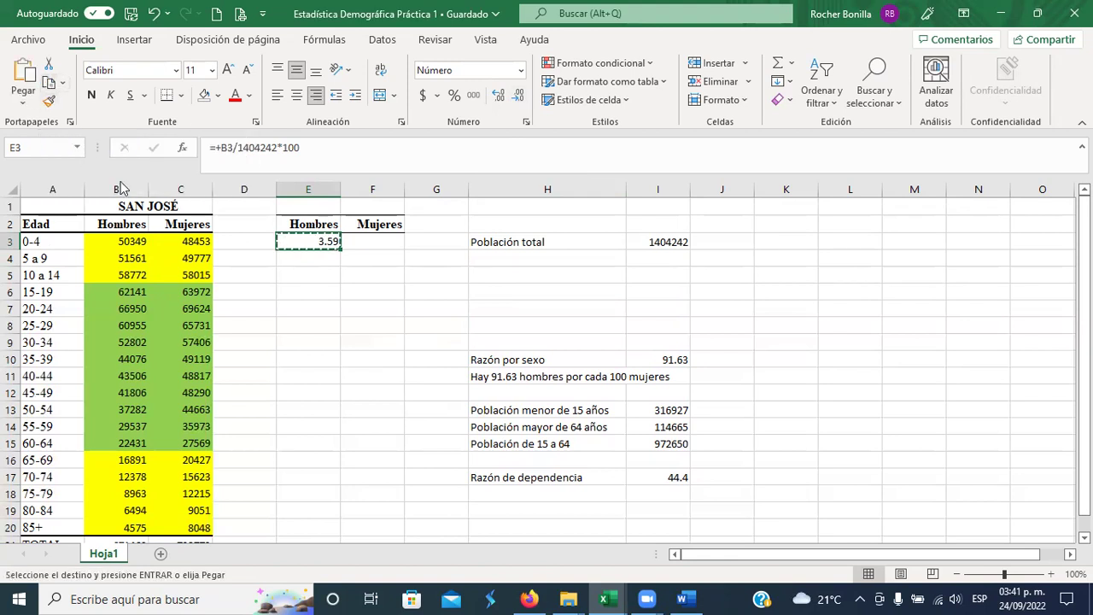
click(386, 247)
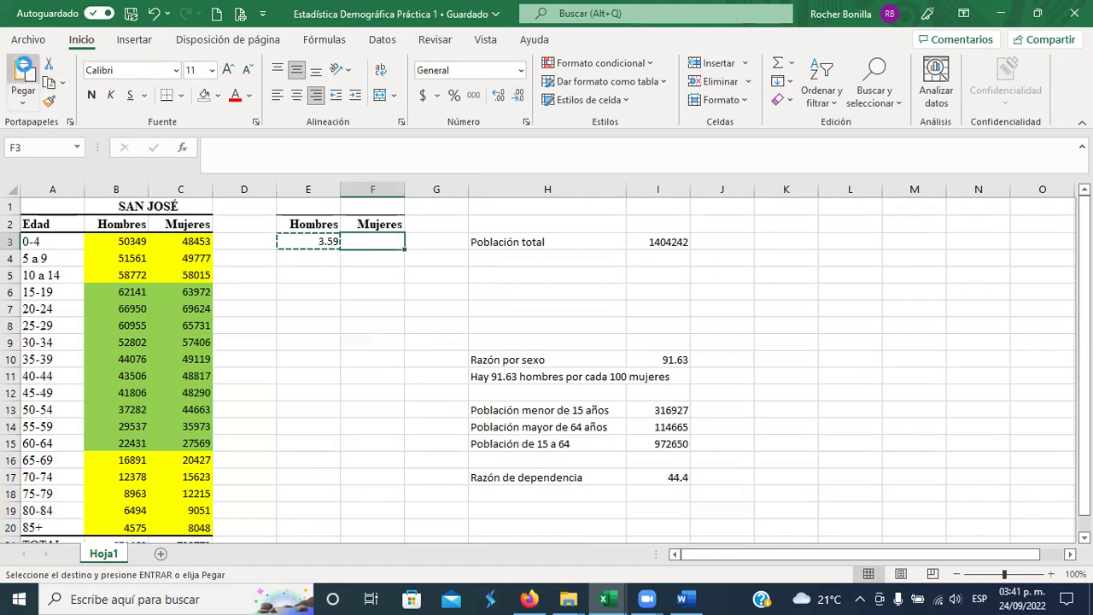
click(23, 74)
click(377, 317)
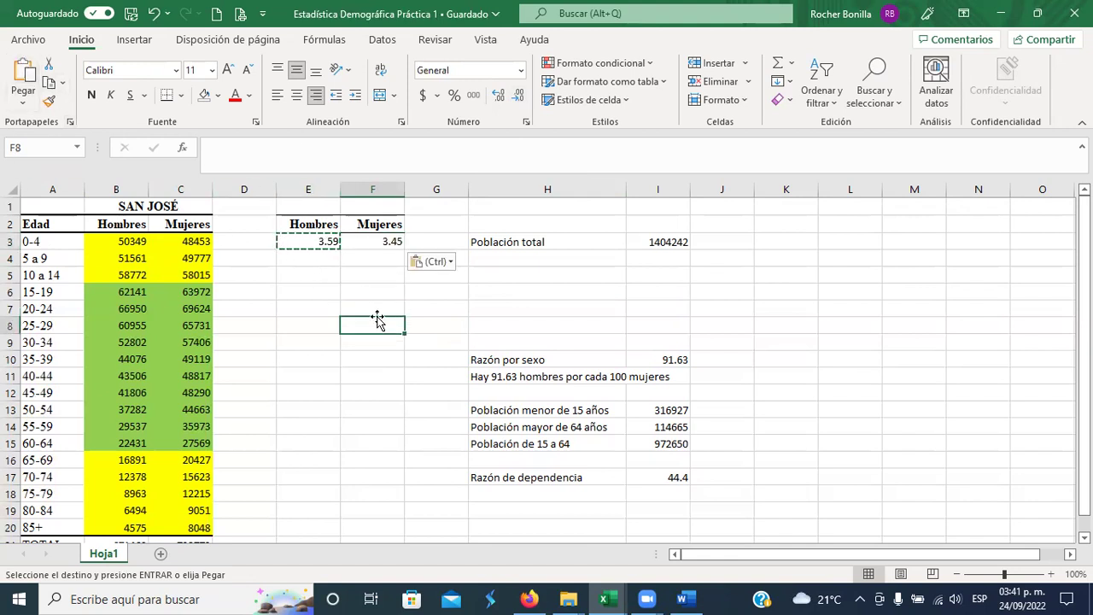
key(Escape)
click(312, 242)
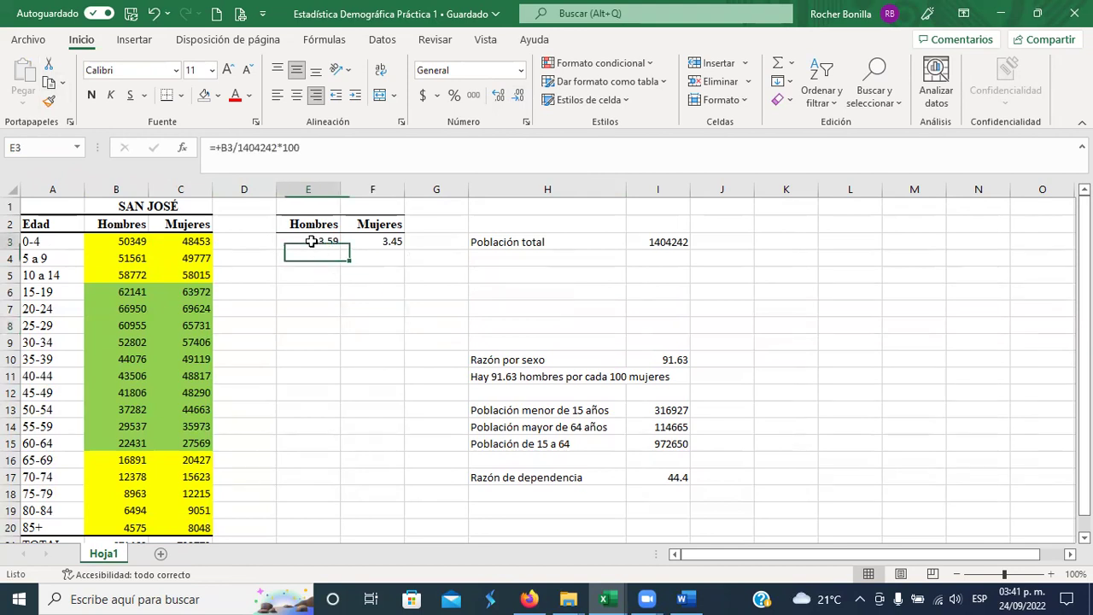
click(398, 256)
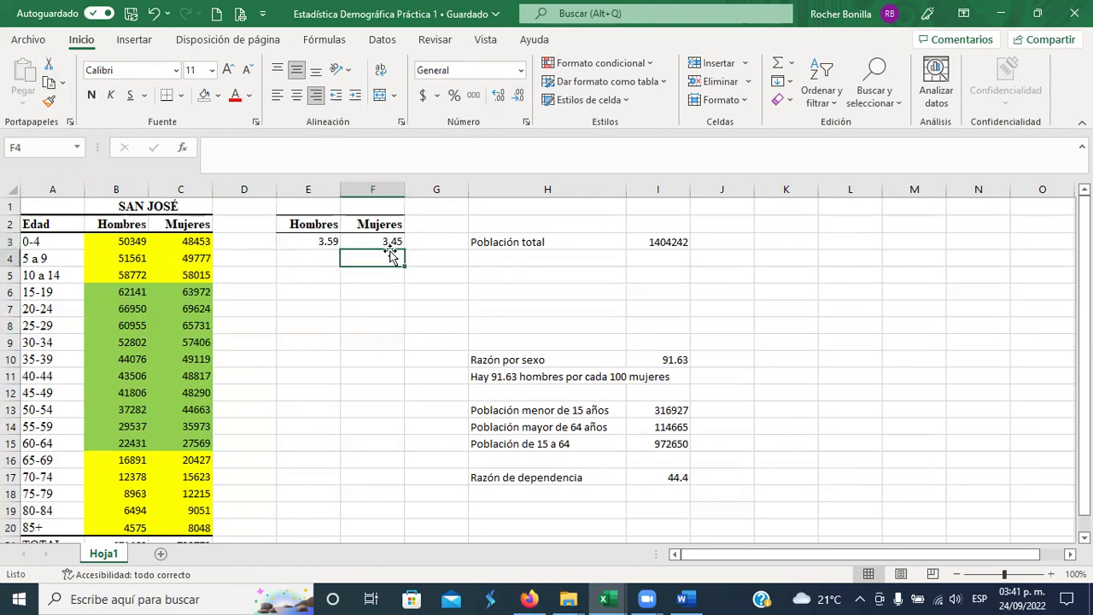
click(125, 242)
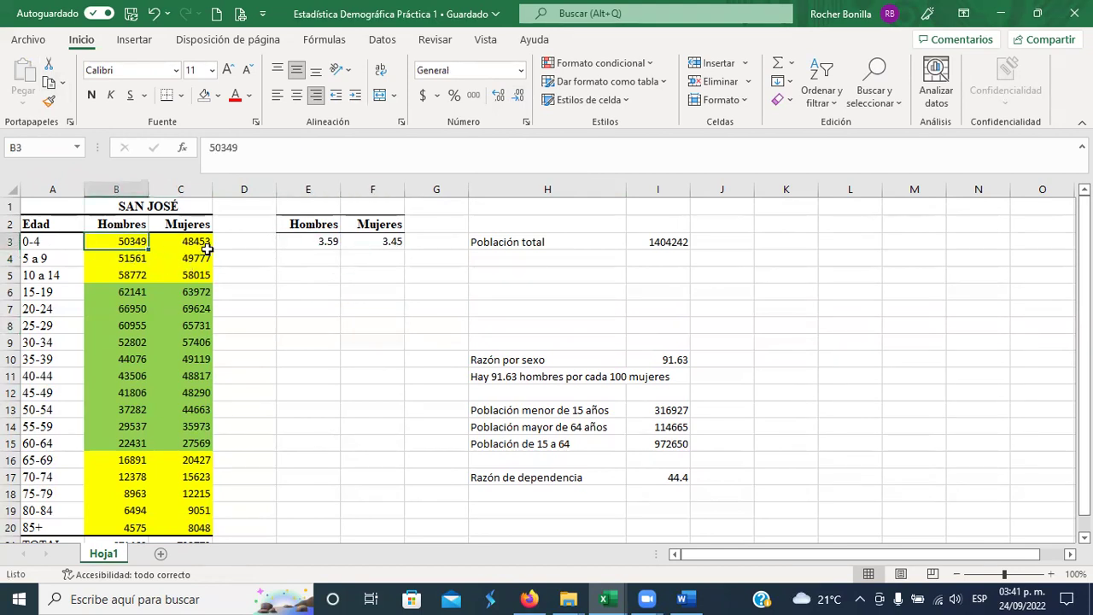
Step: Copy the percentage formulas in E3:F3 down to E4:F20 for the remaining age groups
drag(320, 244, 353, 242)
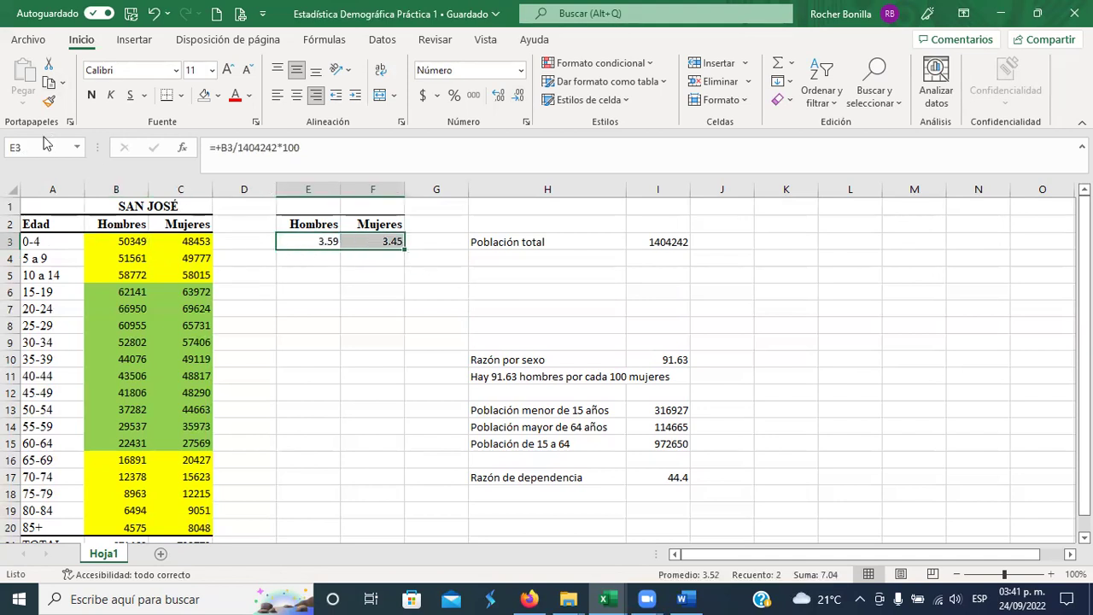
click(49, 87)
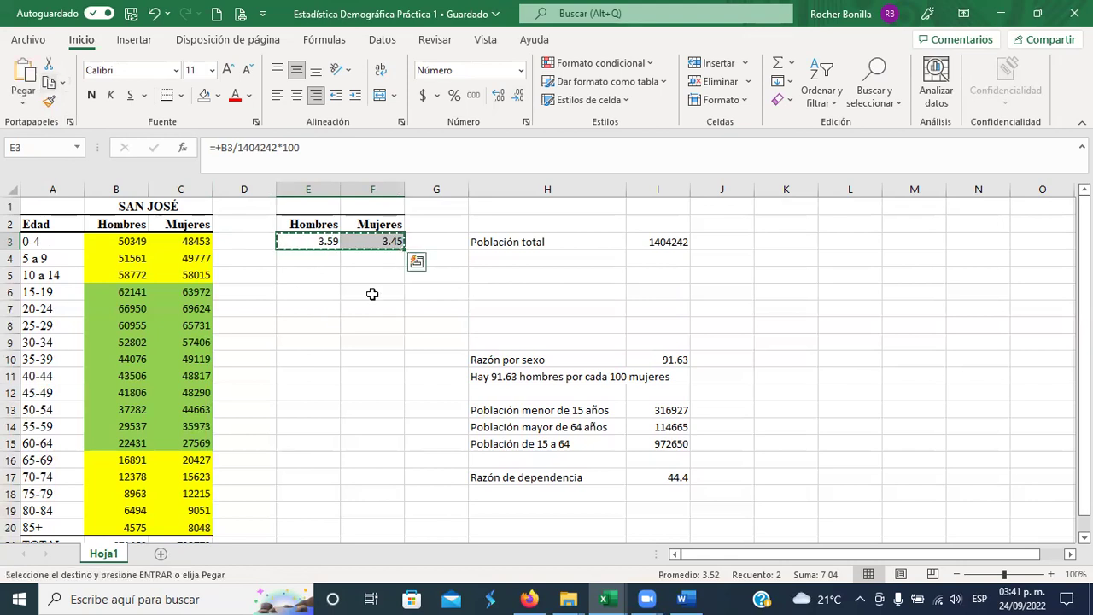
drag(316, 258, 368, 493)
click(24, 73)
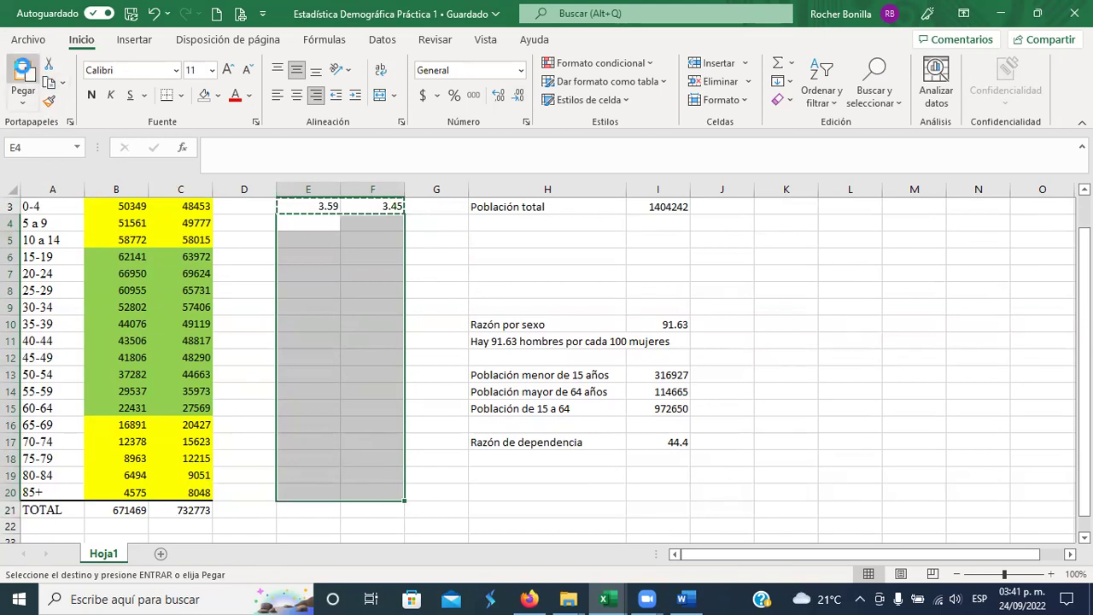
click(389, 273)
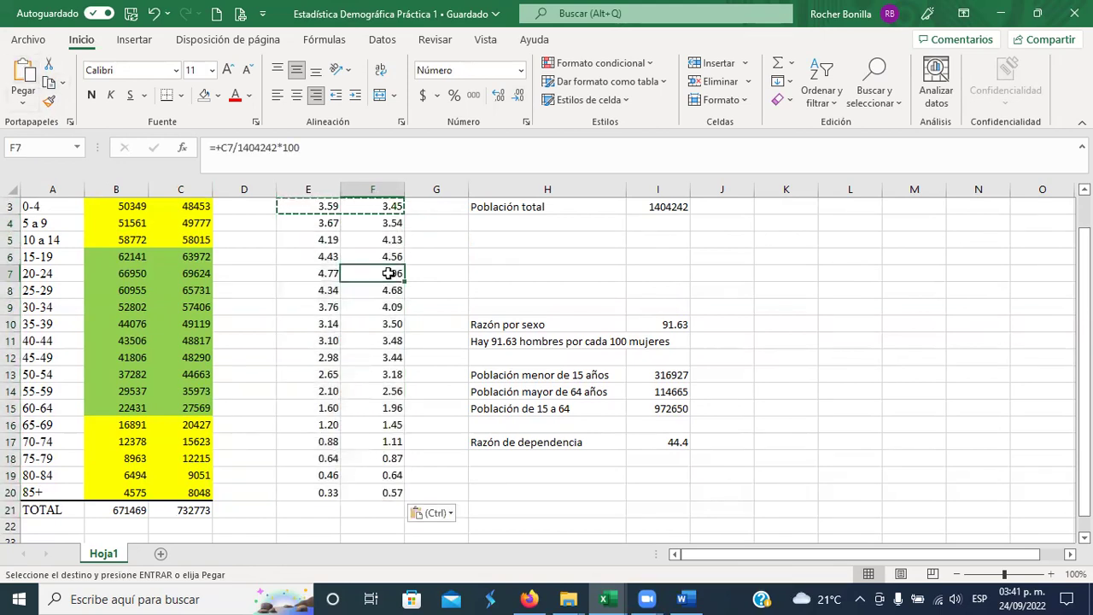
key(Escape)
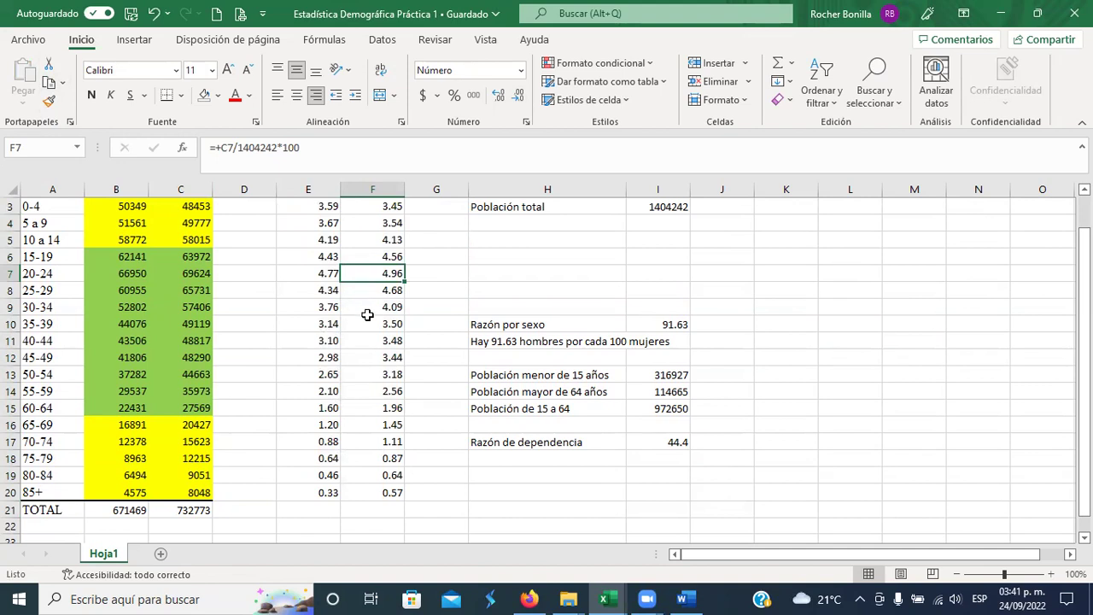
scroll(361, 312, up, 1)
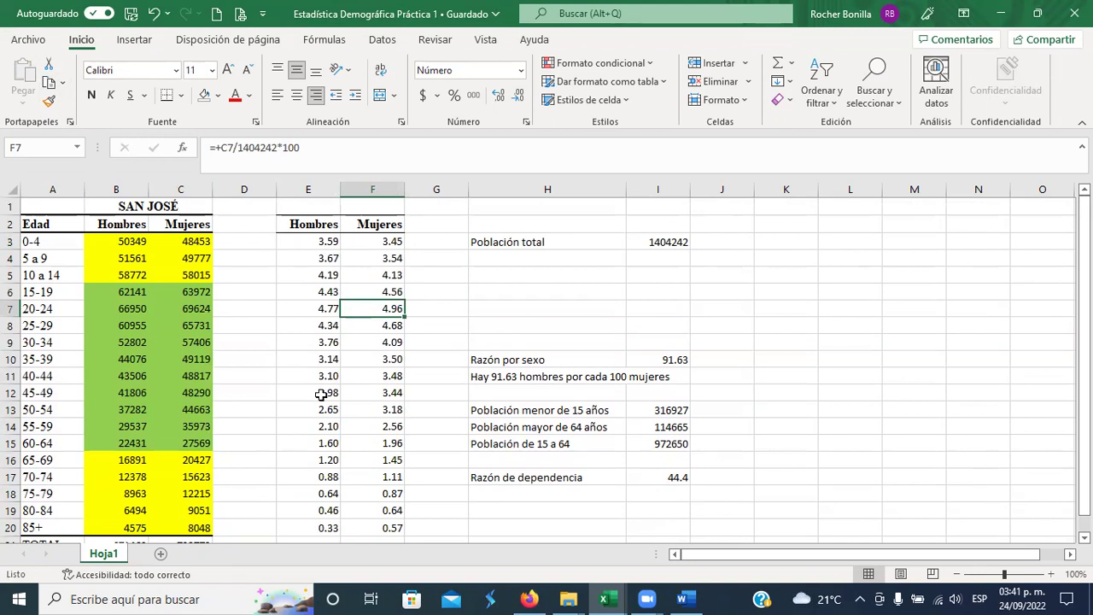
click(335, 242)
drag(344, 242, 370, 446)
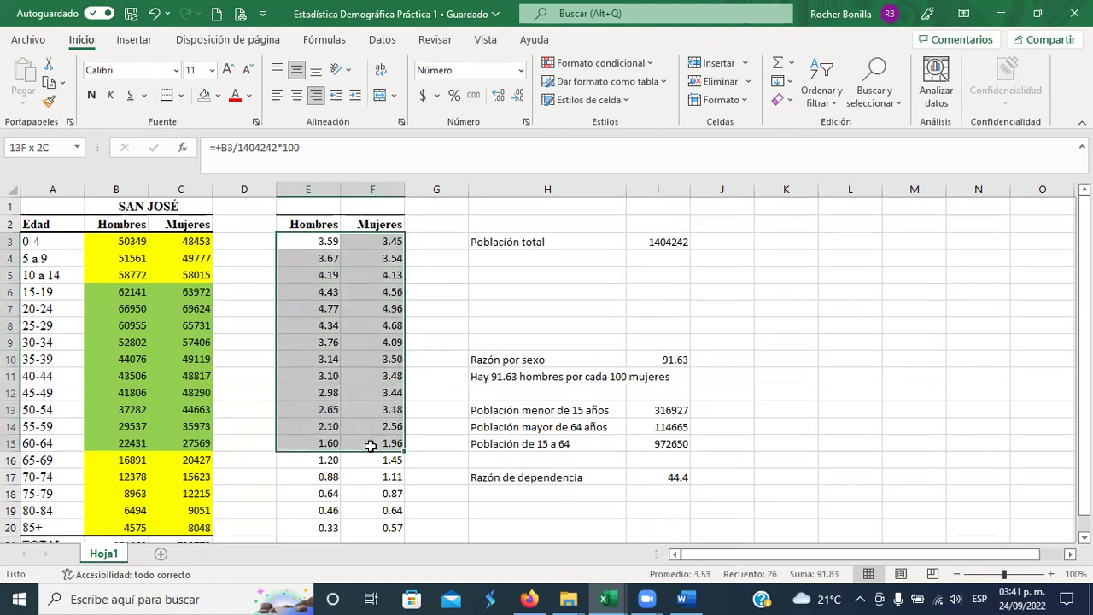
click(376, 510)
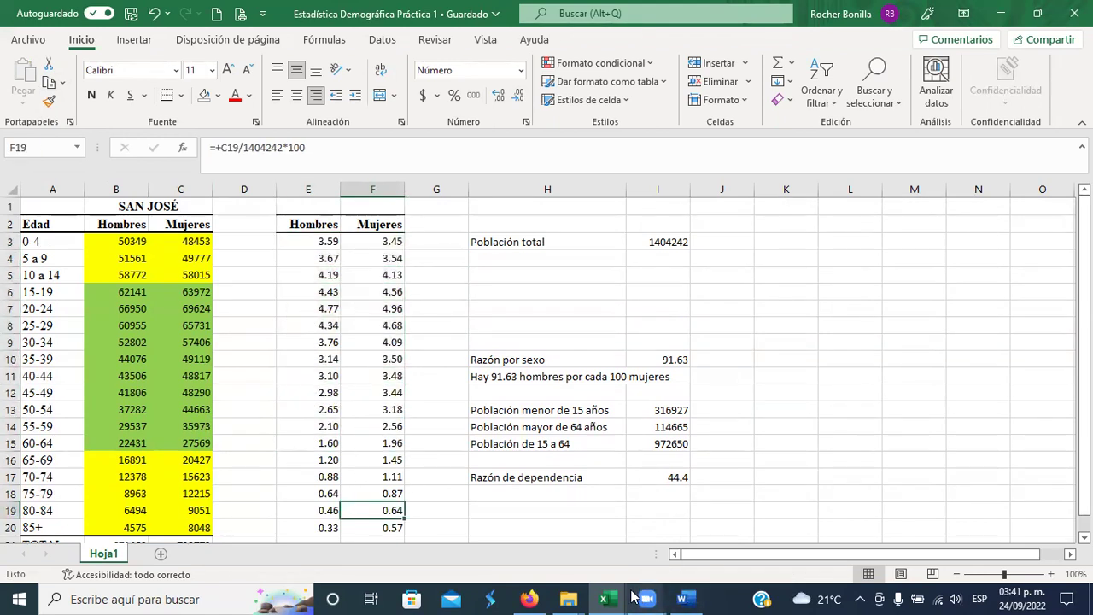
Step: Close the ed103 workbook and switch to cell B4 on the Datos sheet of the Pirámide(1) workbook
click(605, 598)
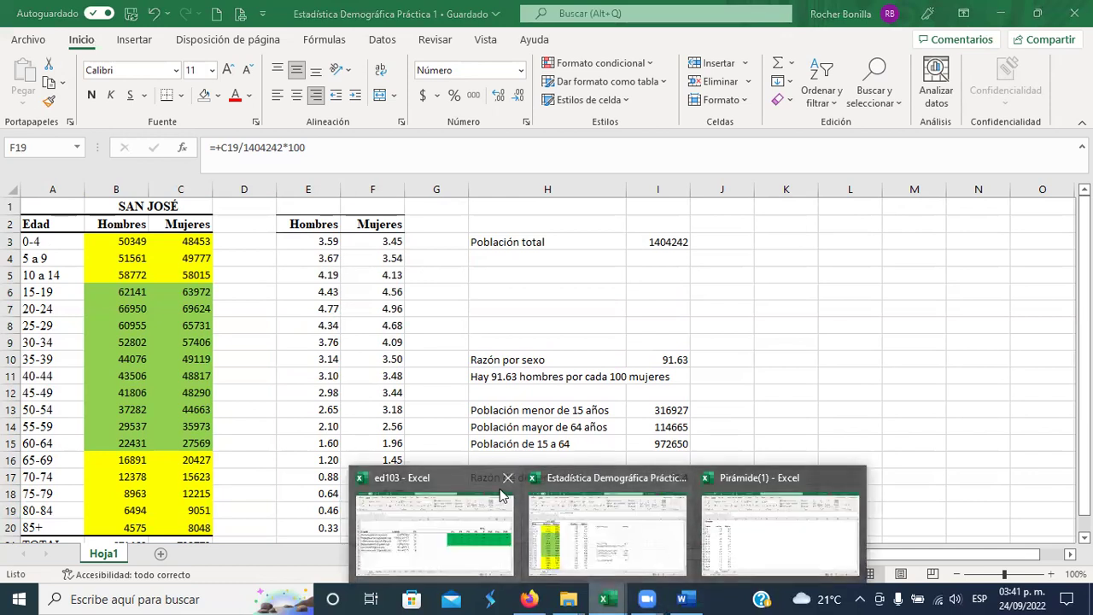
click(507, 478)
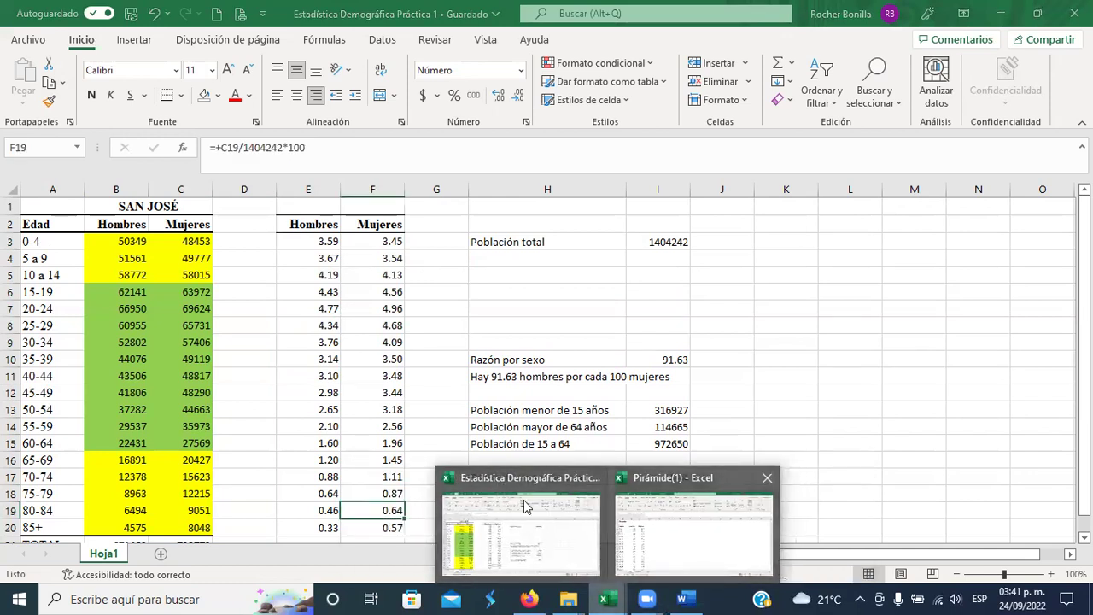
click(684, 525)
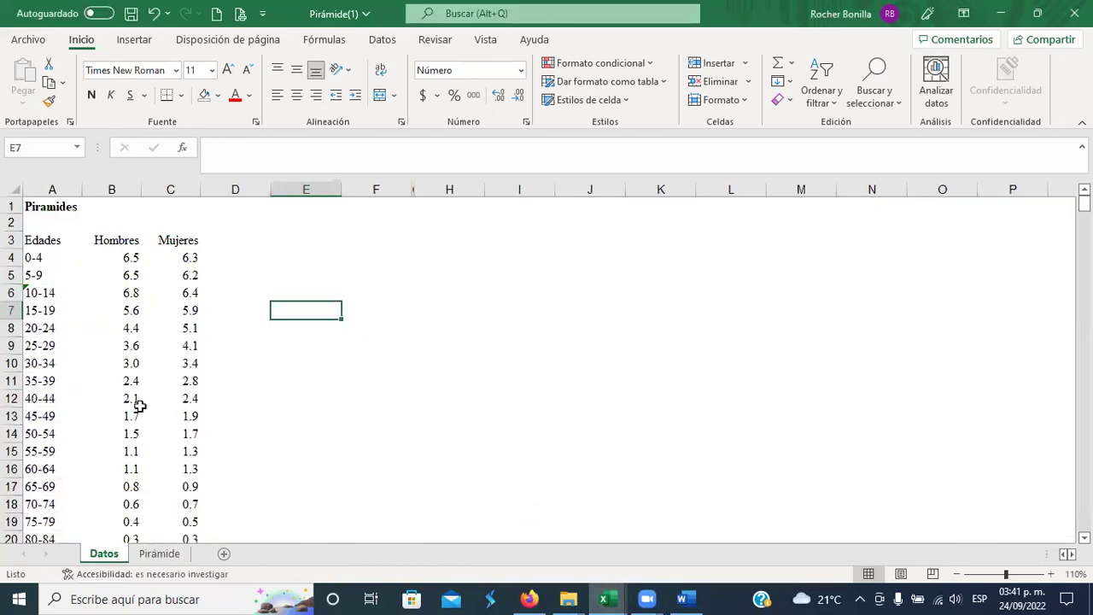
click(129, 260)
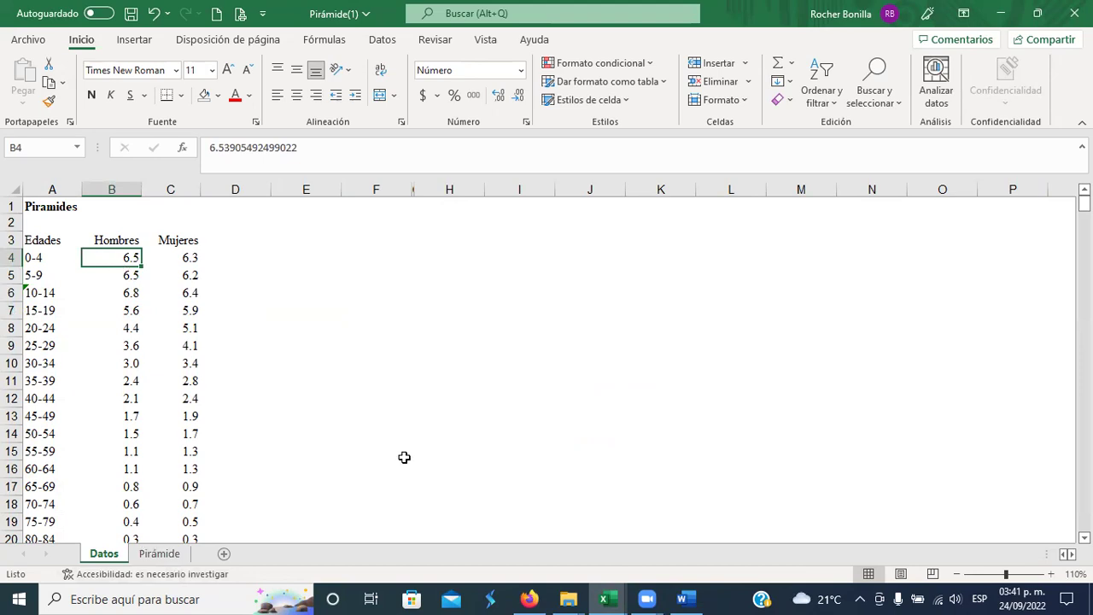
Step: Copy the men's and women's percentages in E3:F20 of the Estadística Demográfica Práctica 1 workbook
key(alt+Tab)
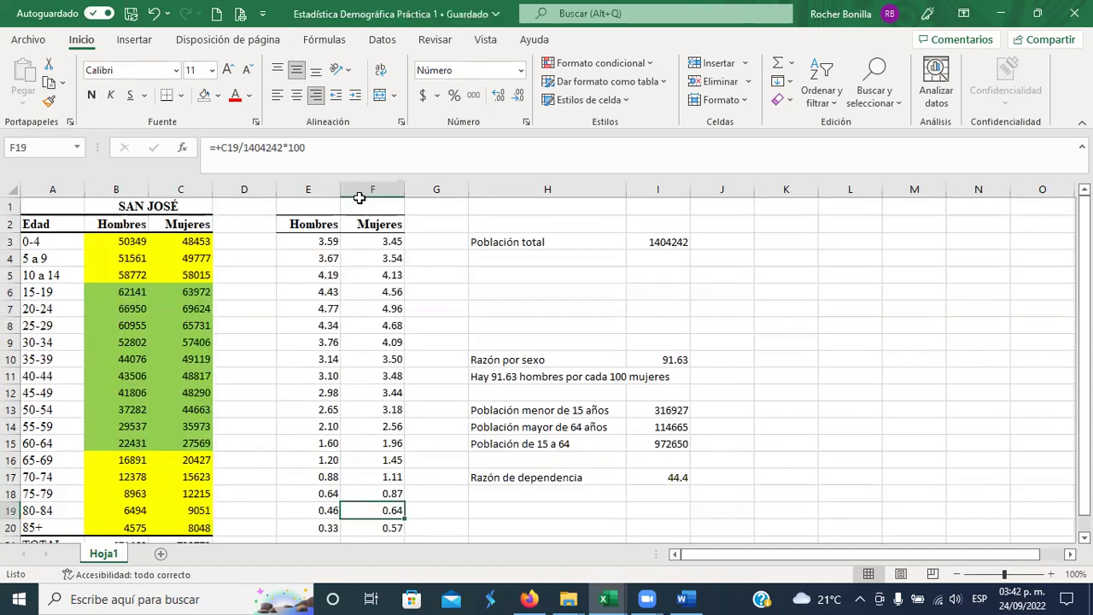
key(alt+Tab)
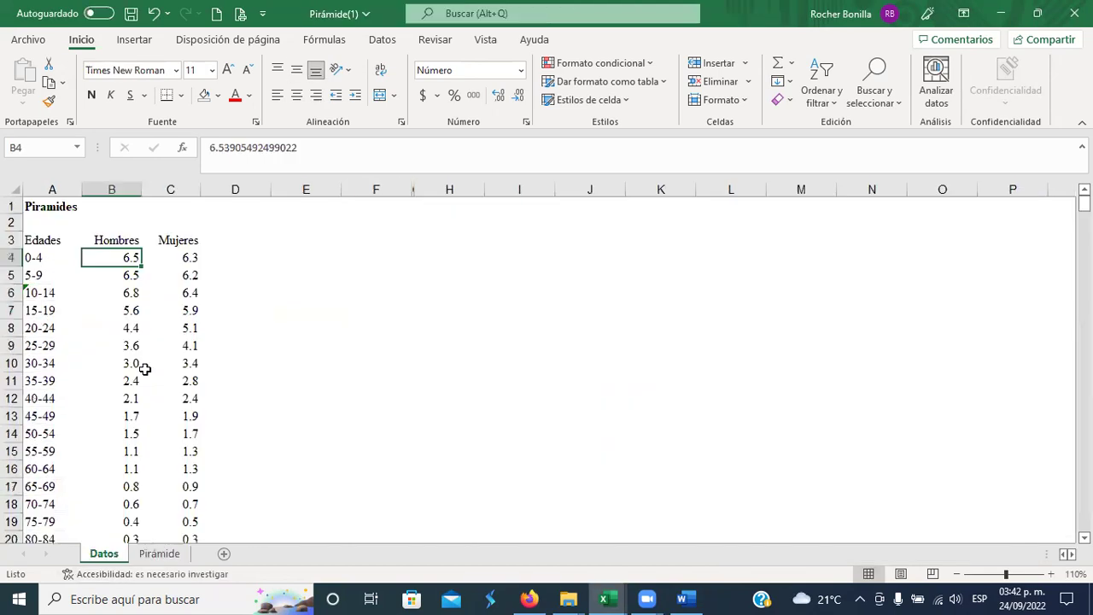
key(alt+Tab)
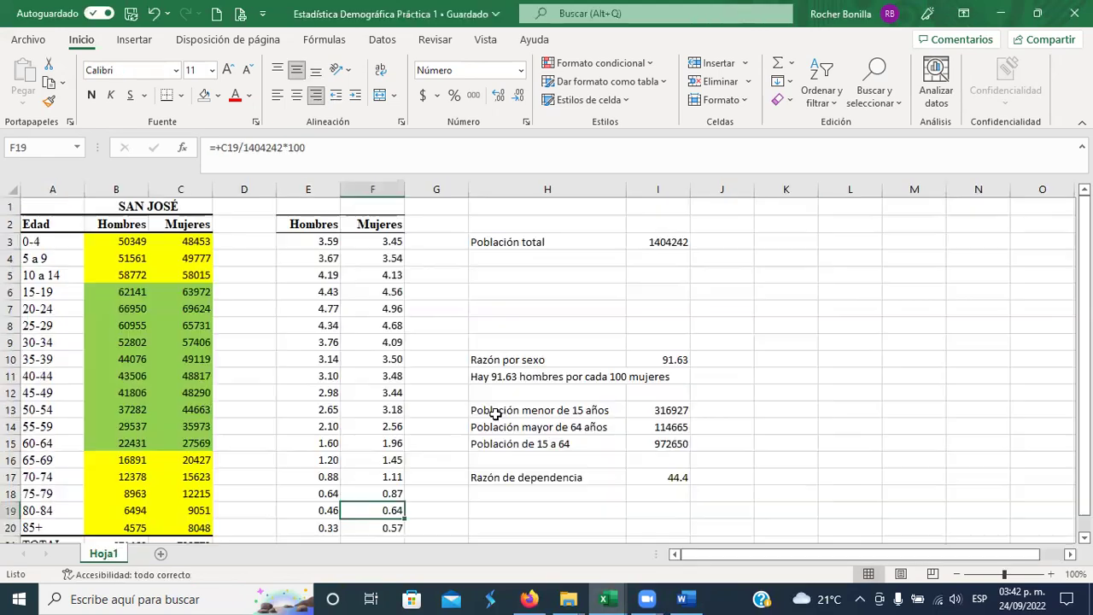
click(457, 323)
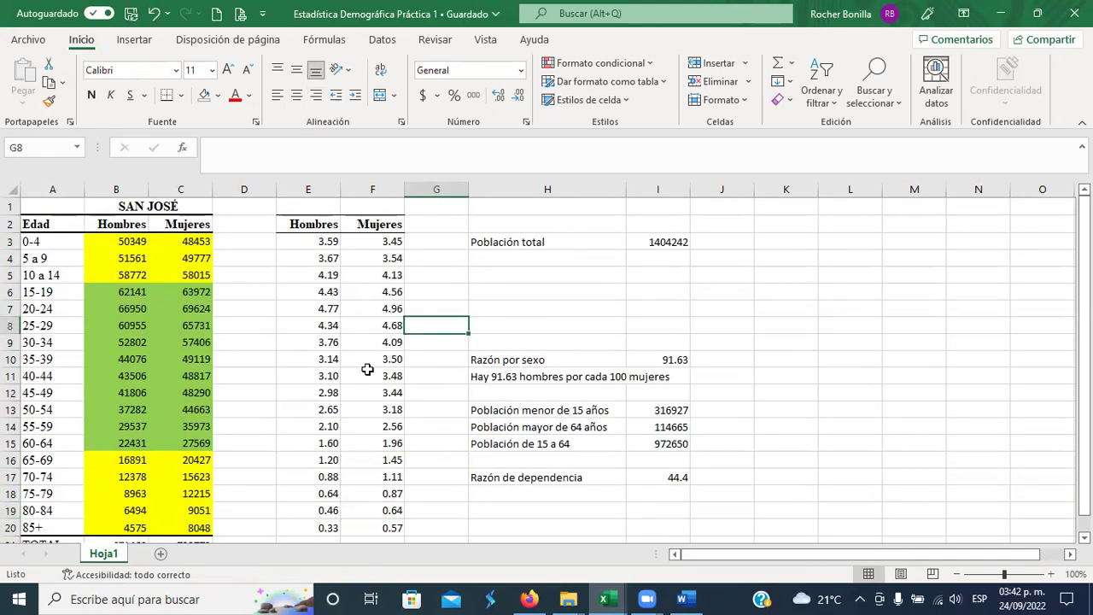
drag(316, 248, 371, 492)
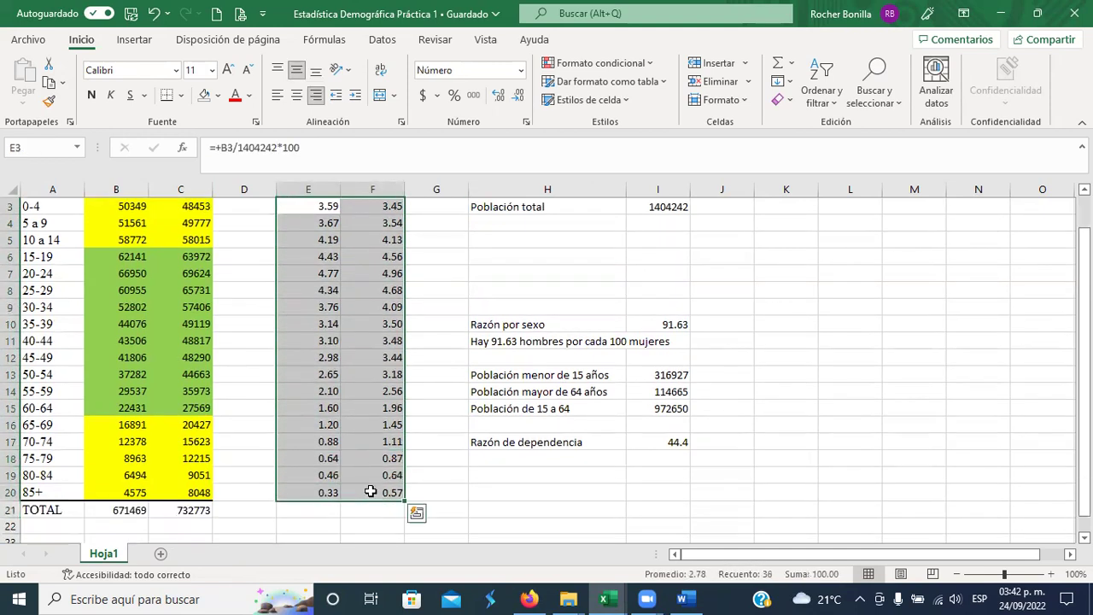
right_click(339, 306)
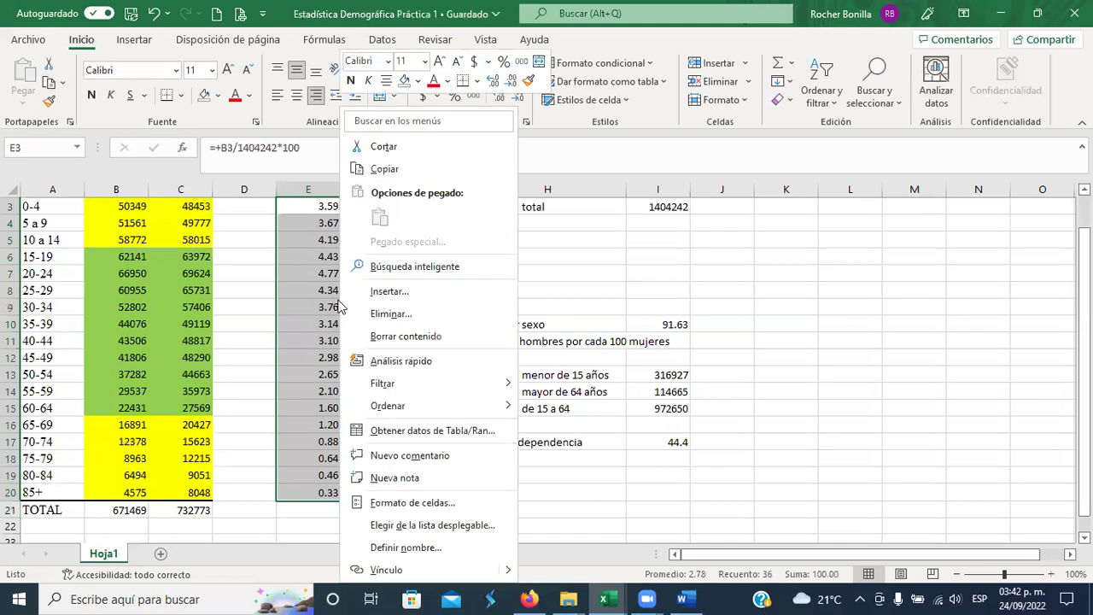
click(373, 170)
scroll(354, 327, up, 1)
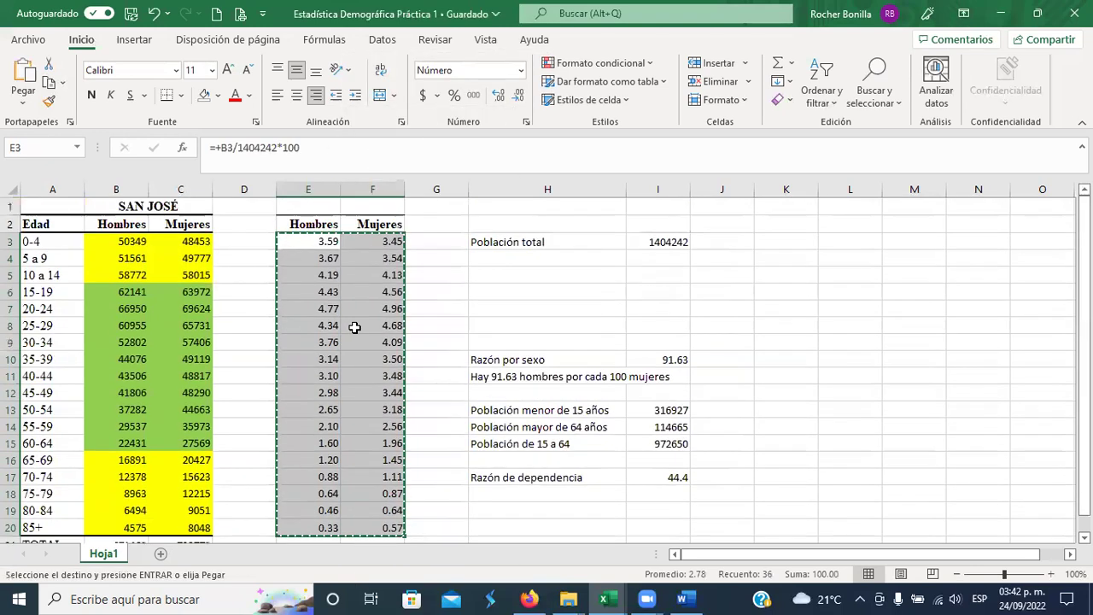
Step: Try a regular paste of the copied percentages at B4 on the Datos sheet of Pirámide(1), and undo it
key(alt+Tab)
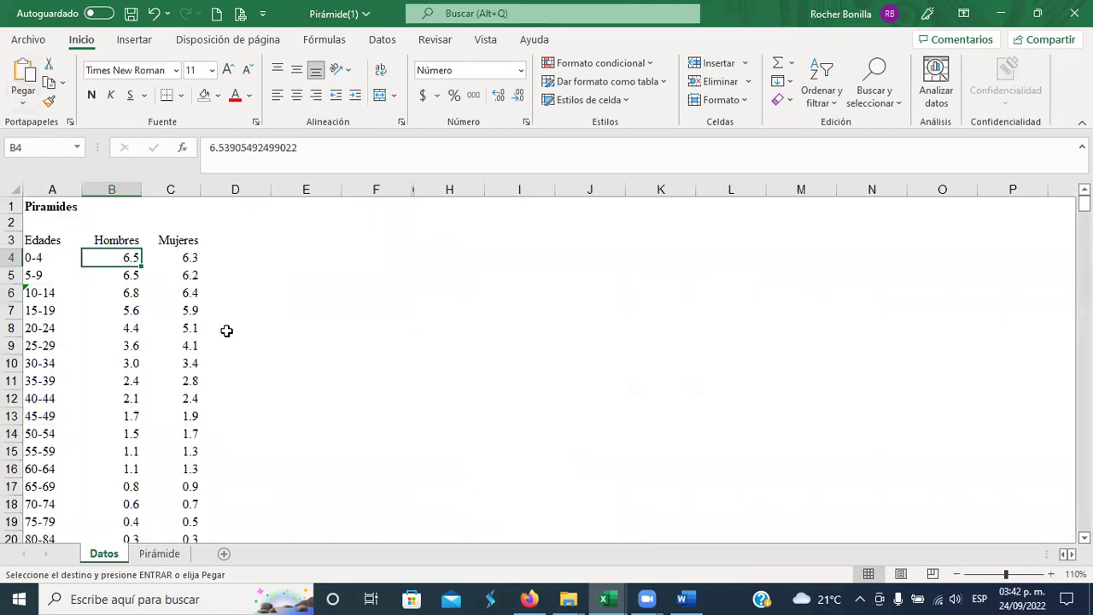
click(28, 75)
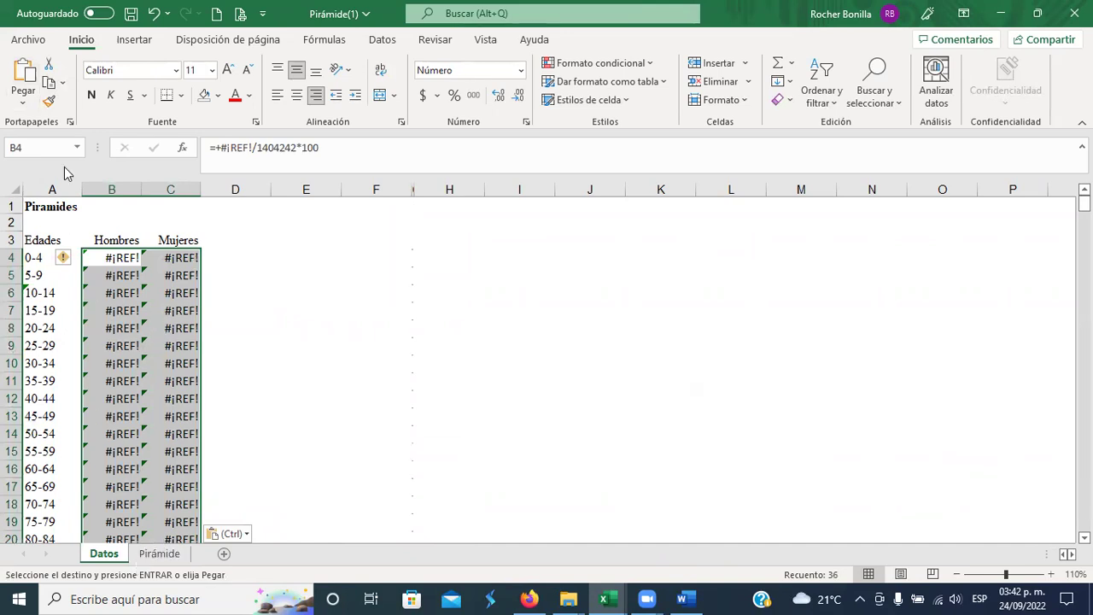
key(alt+Tab)
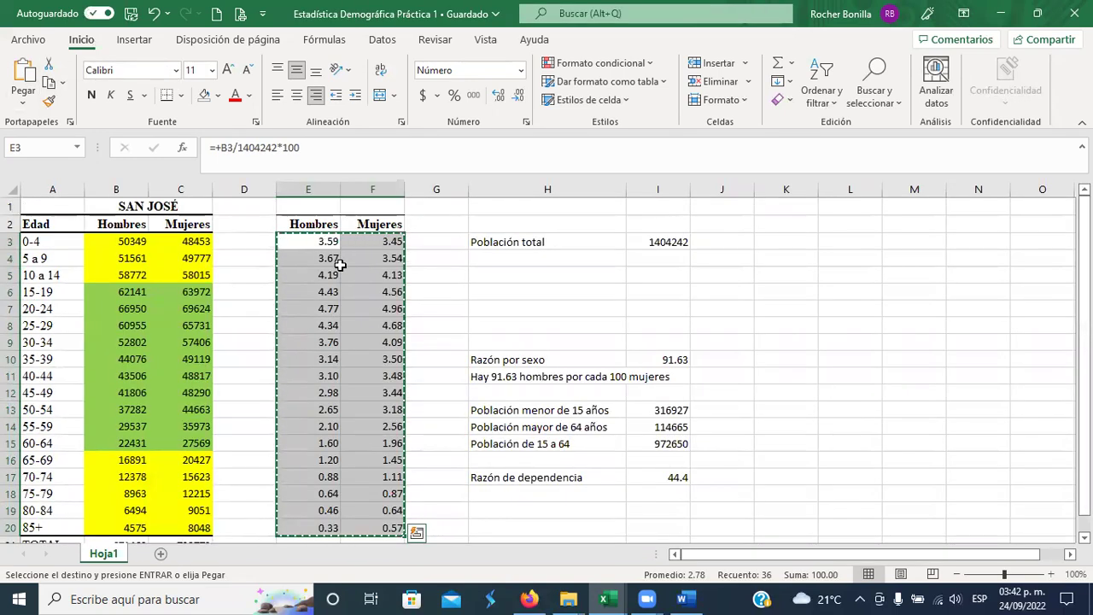
key(alt+Tab)
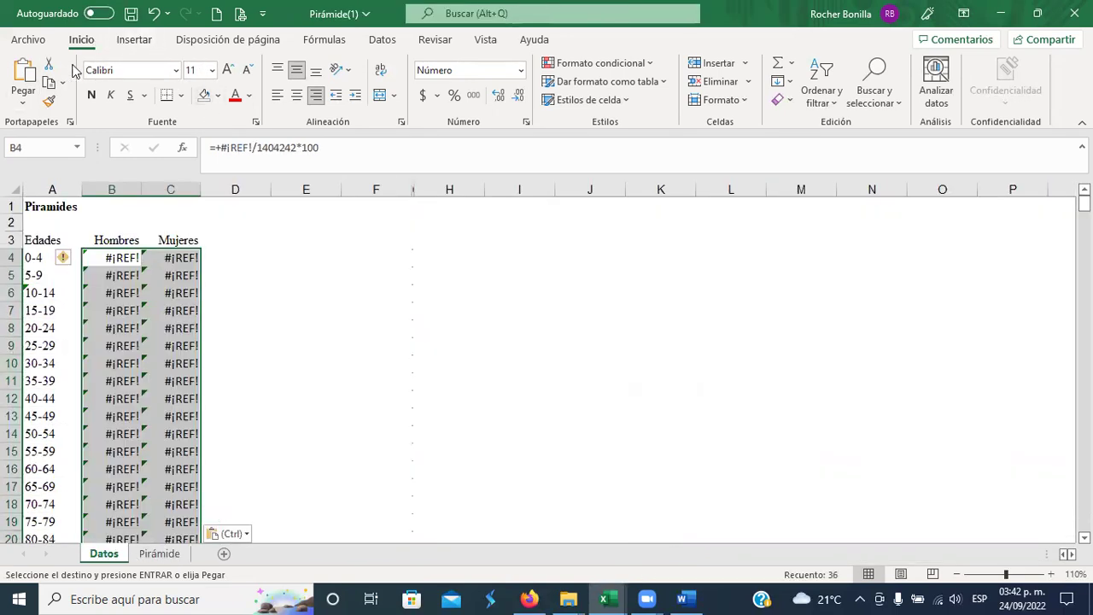
click(154, 13)
Step: Paste the copied percentages as values only, starting at B4 on the Datos sheet, using Paste Special
click(177, 362)
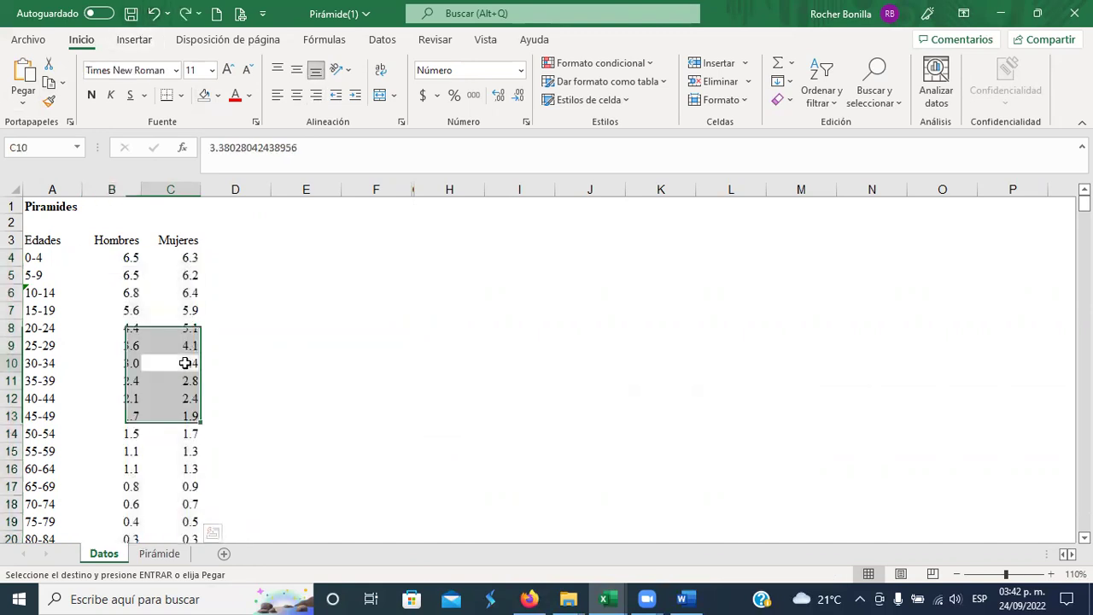
click(107, 260)
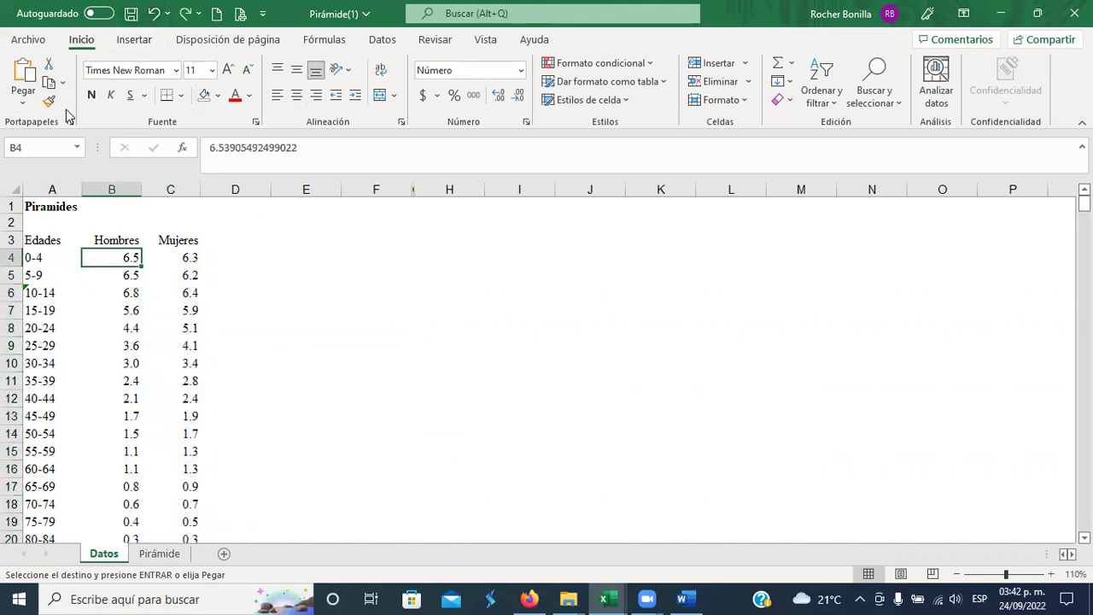
click(20, 104)
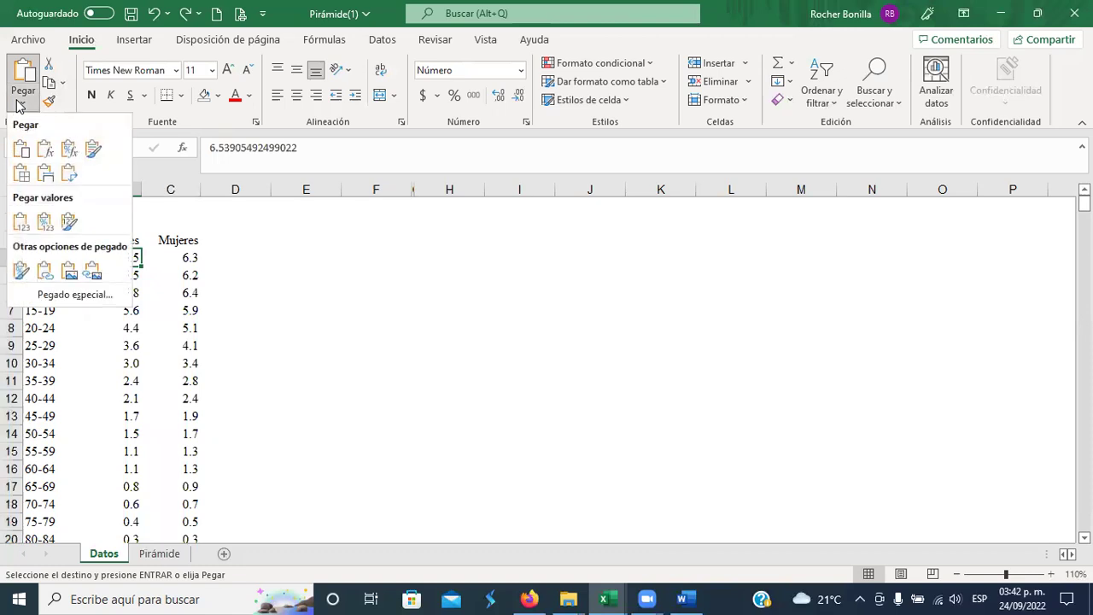
click(84, 300)
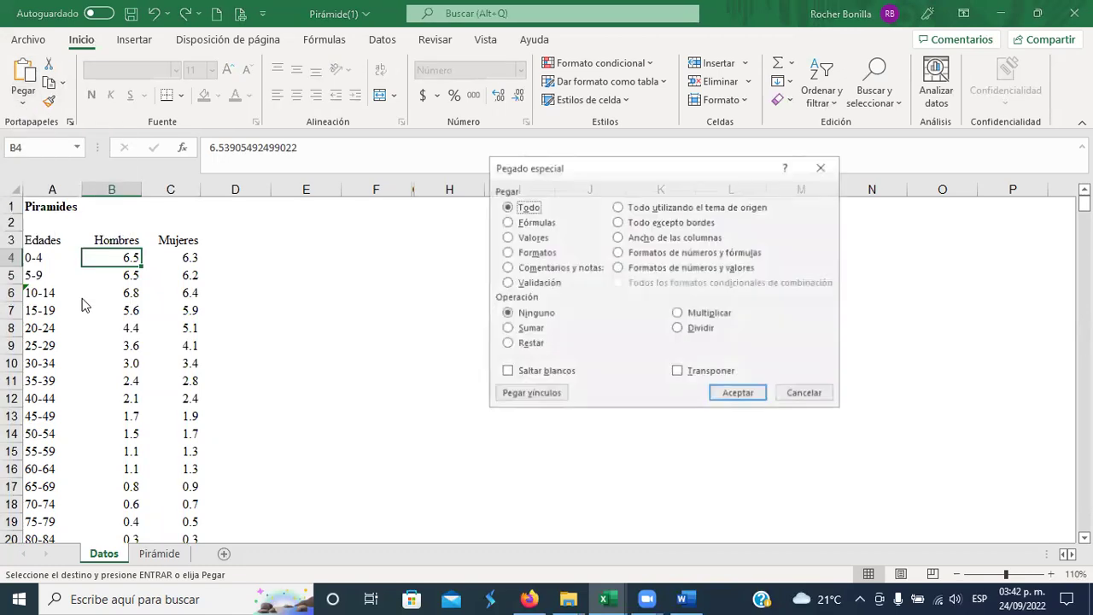
click(523, 237)
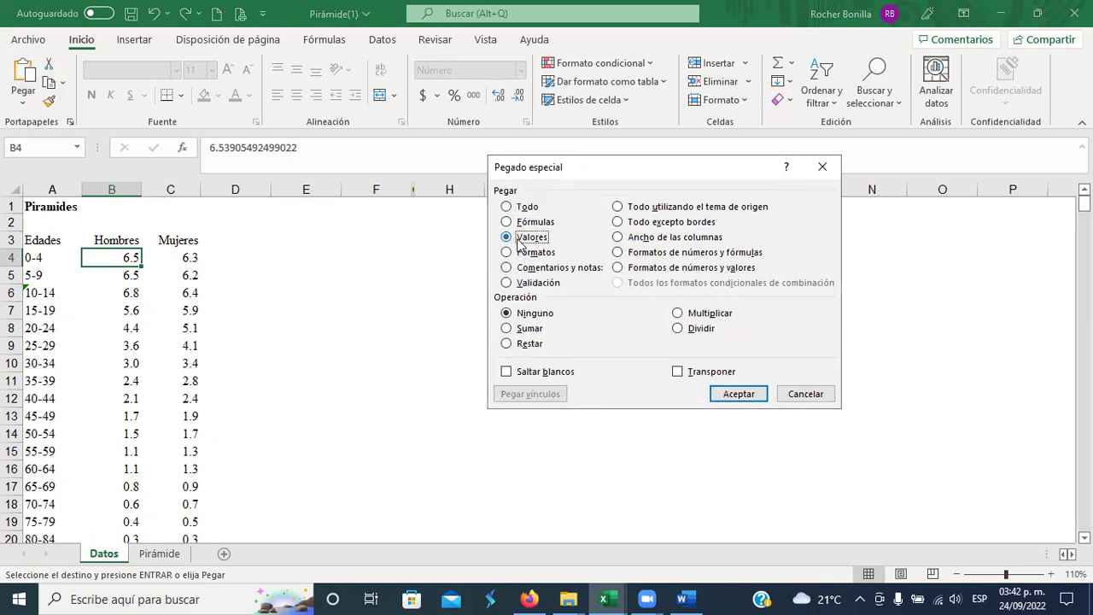
click(738, 394)
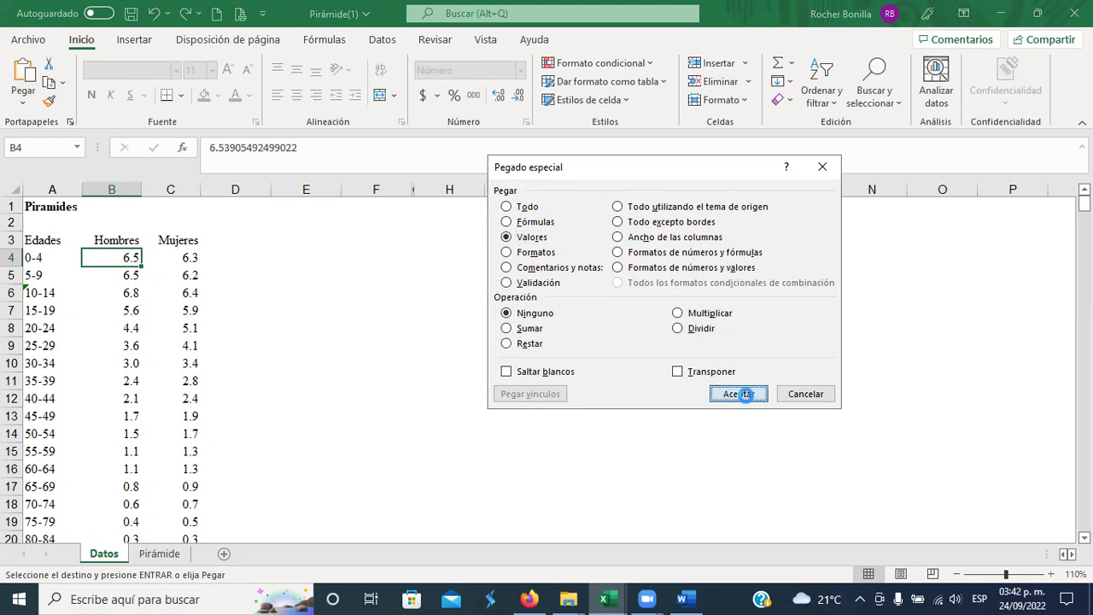
Step: Compare the pasted percentages with those in the Estadística Demográfica Práctica 1 workbook, and undo the values-only paste in Pirámide(1)
drag(139, 397, 122, 314)
click(121, 314)
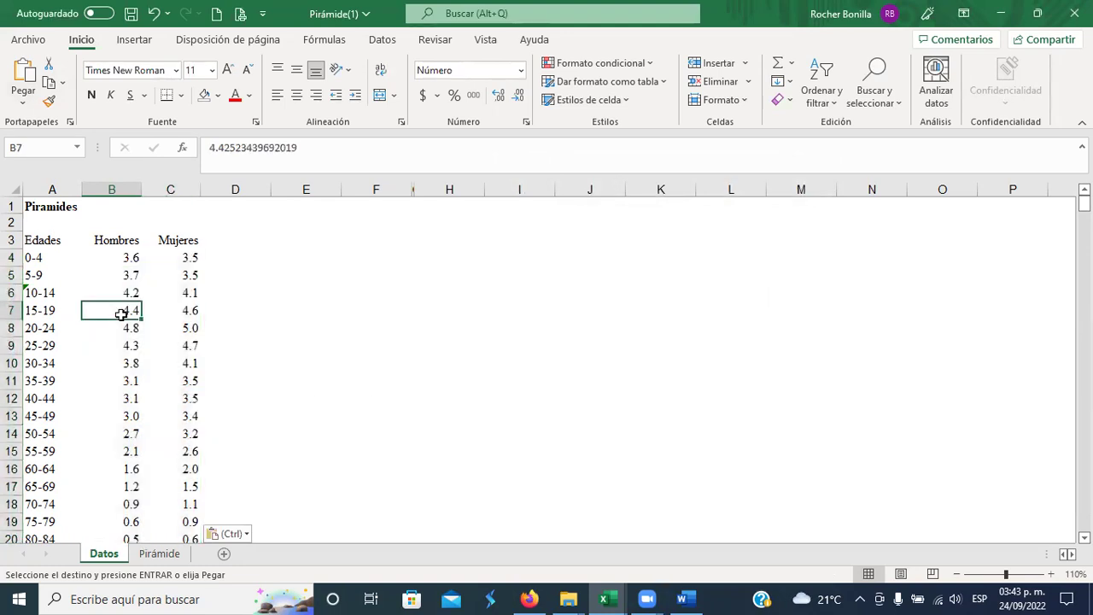
key(alt+Tab)
click(309, 279)
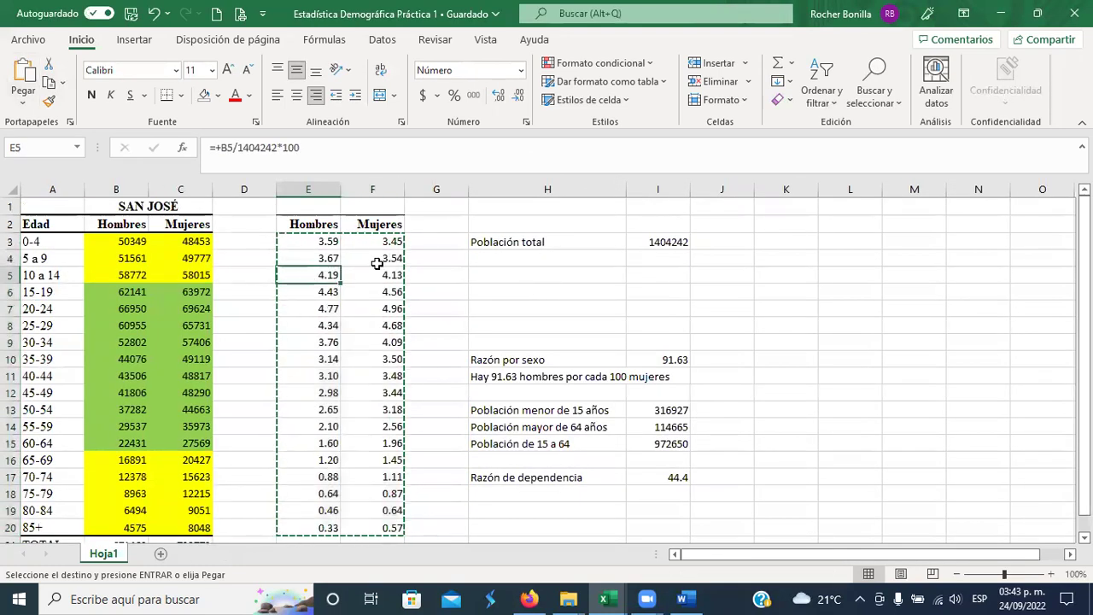
key(alt+Tab)
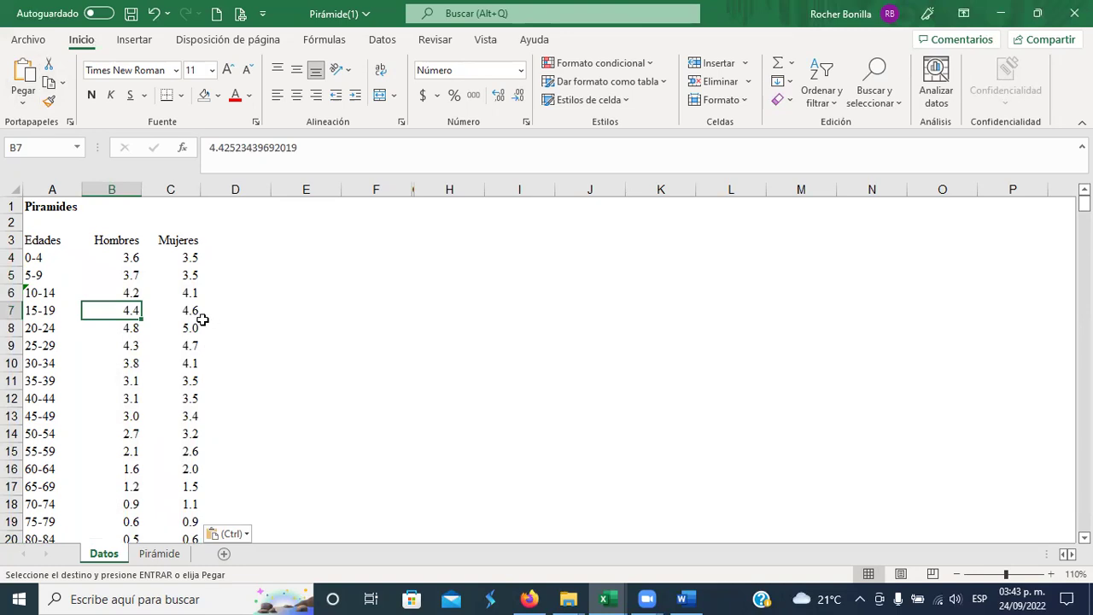
click(115, 258)
click(158, 259)
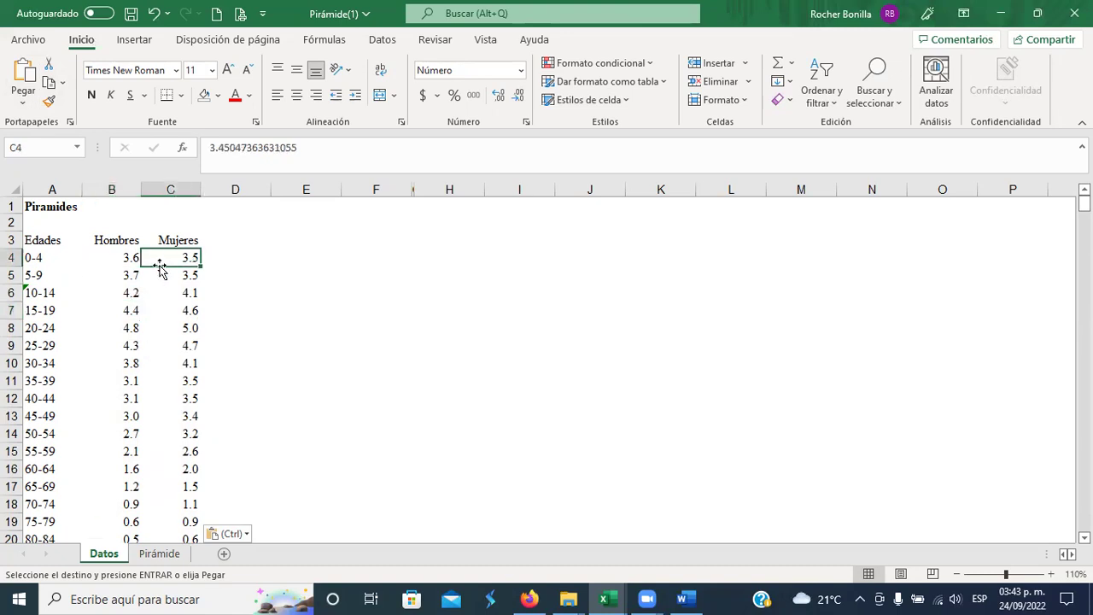
click(154, 13)
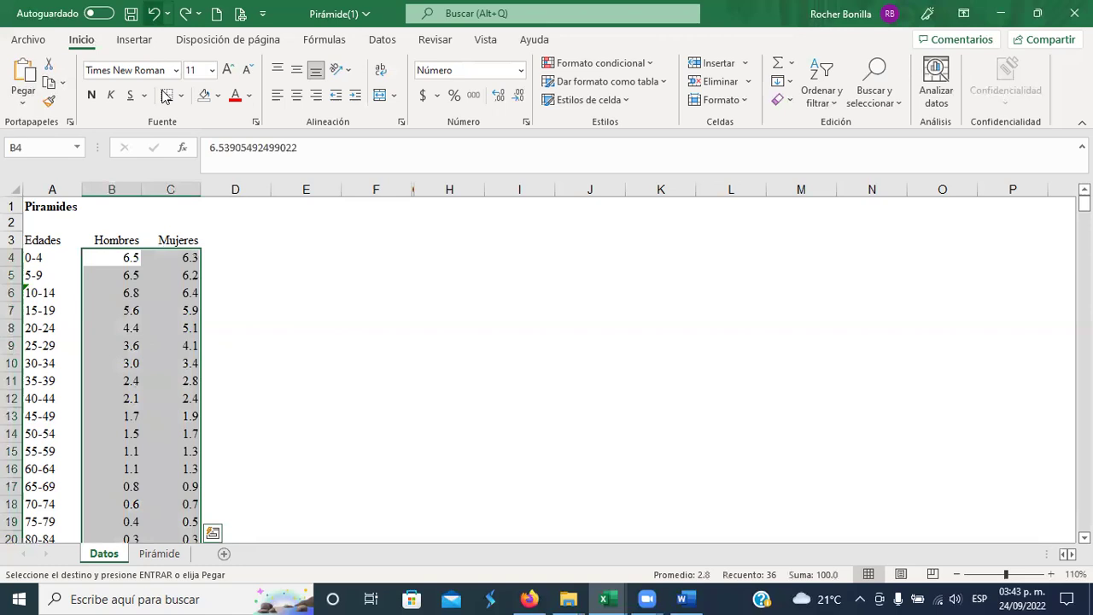
Step: Return to the Estadística Demográfica Práctica 1 workbook, clear the previous copy selection and copy the percentages in E3:F20 again
key(alt+Tab)
key(Escape)
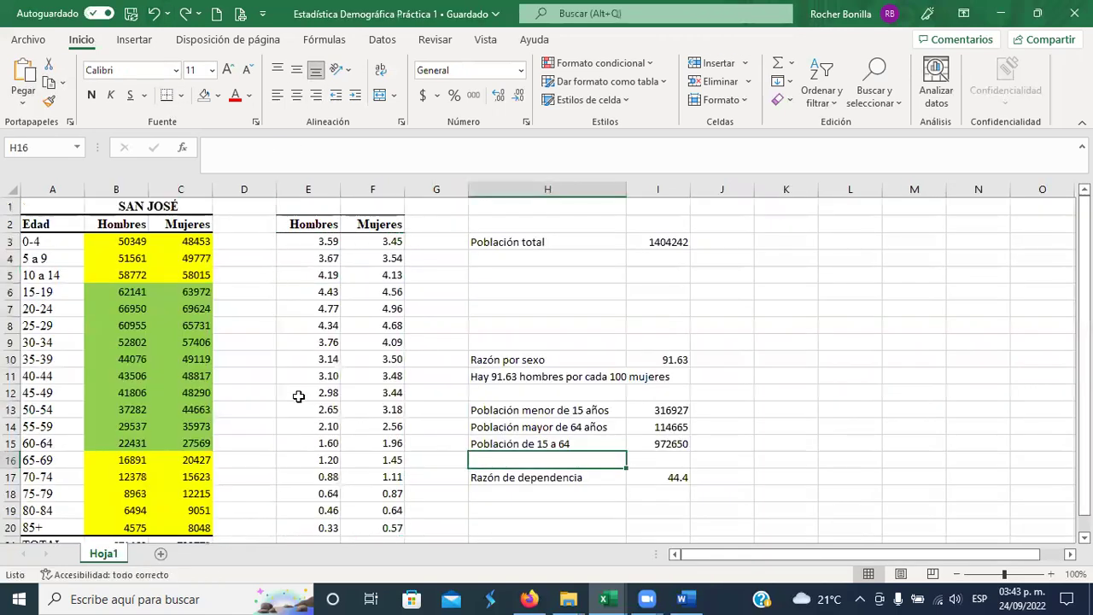
drag(317, 242, 381, 493)
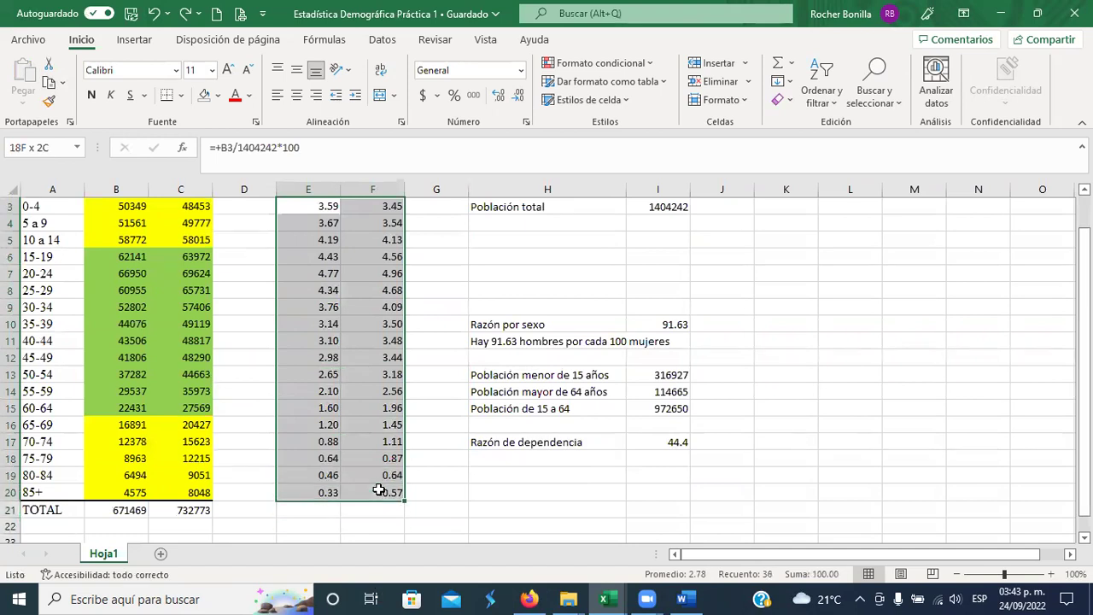
right_click(382, 493)
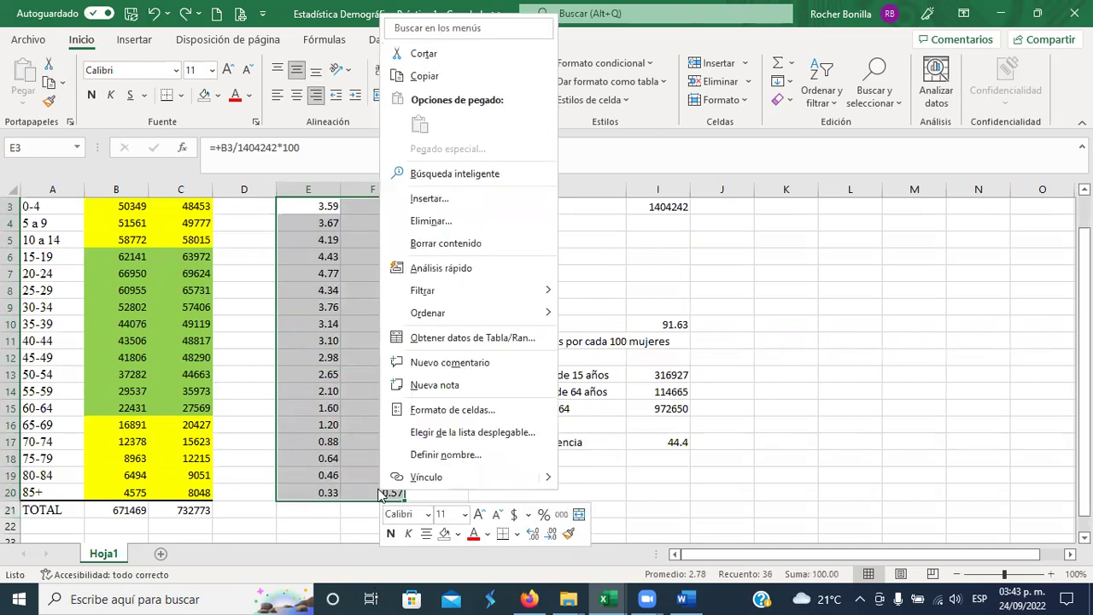
click(443, 82)
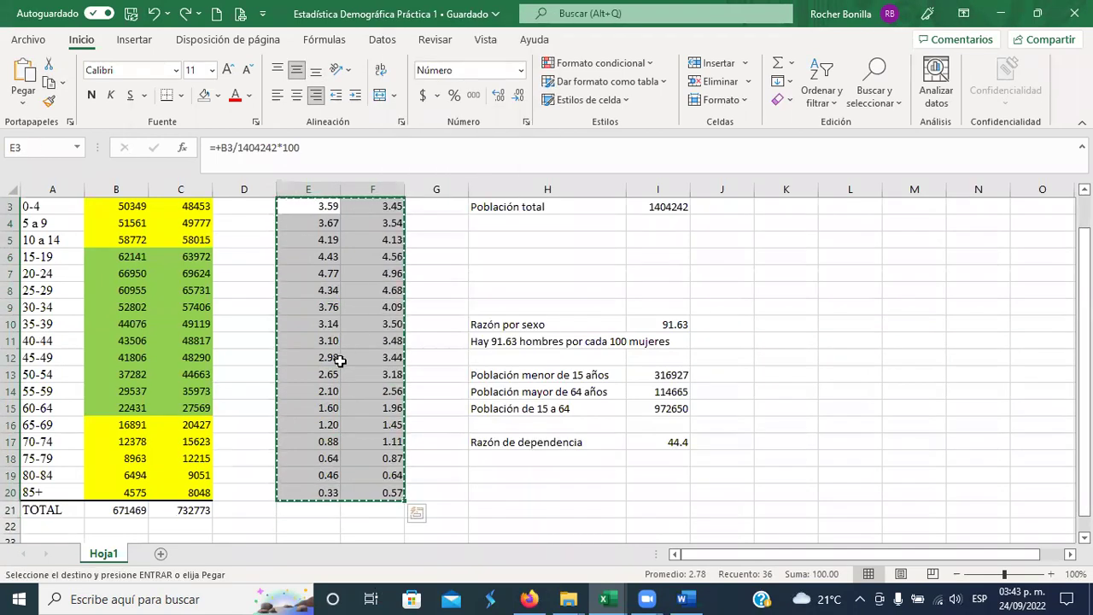
Step: Switch to the Pirámide(1) workbook and paste the copied percentages as values only, starting at B4 on the Datos sheet
key(alt+Tab)
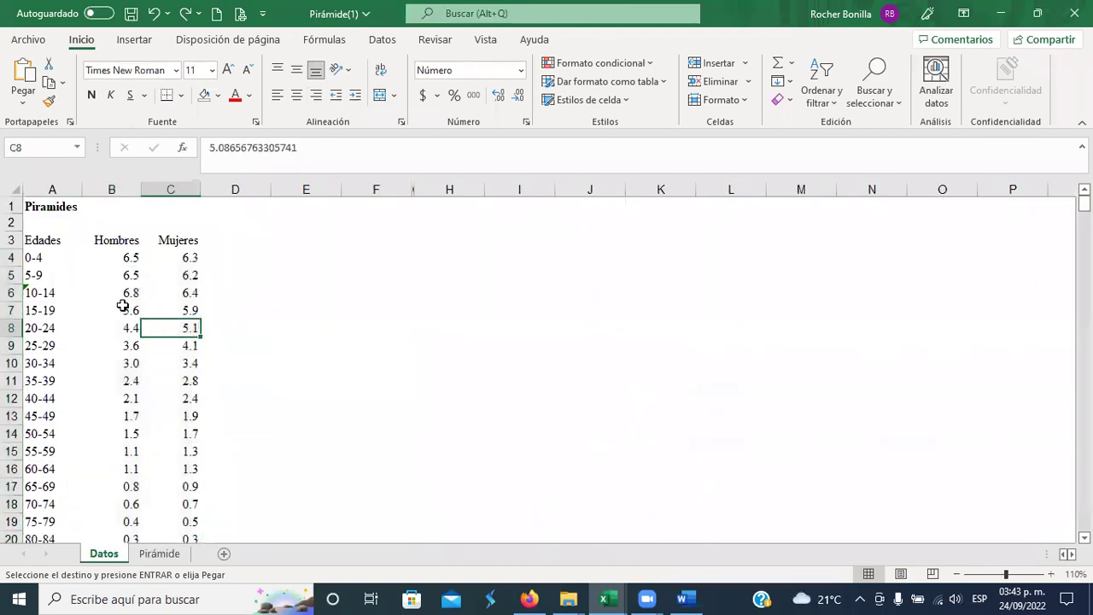
click(109, 258)
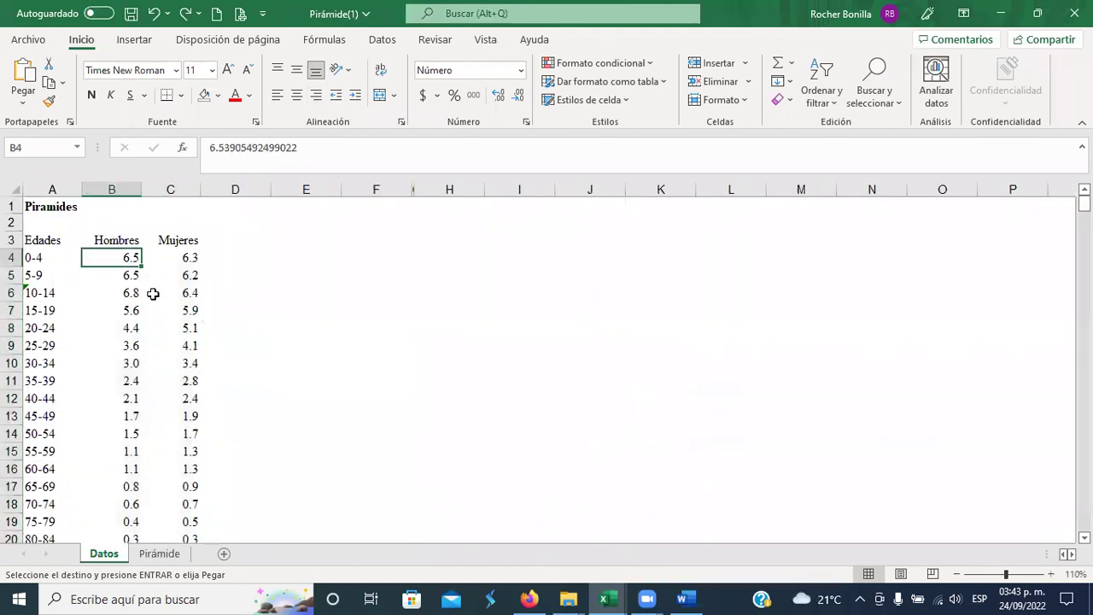
click(23, 96)
click(75, 294)
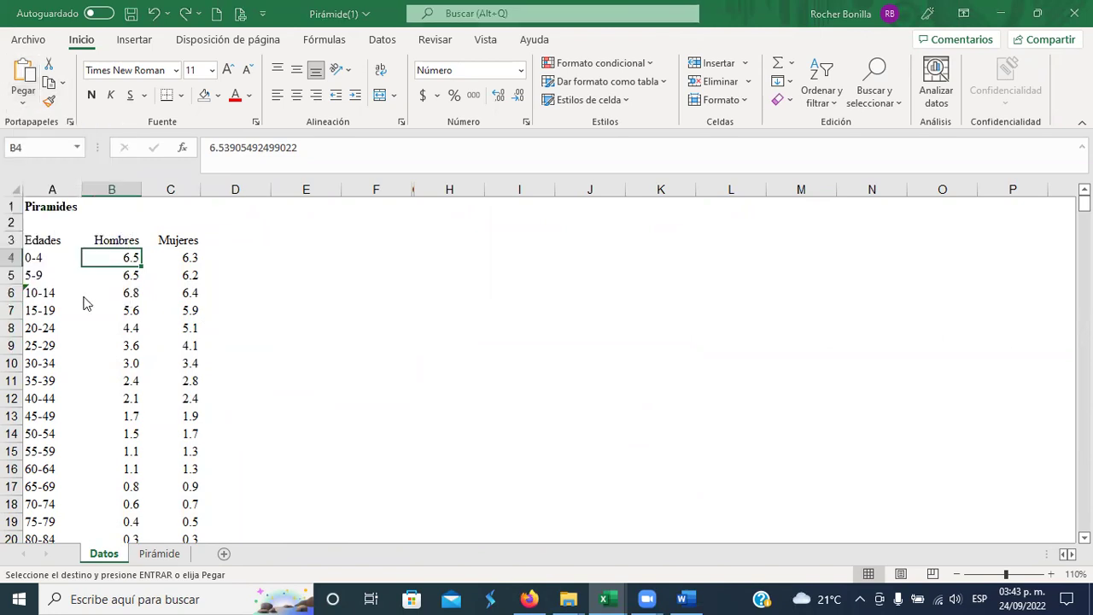
click(531, 237)
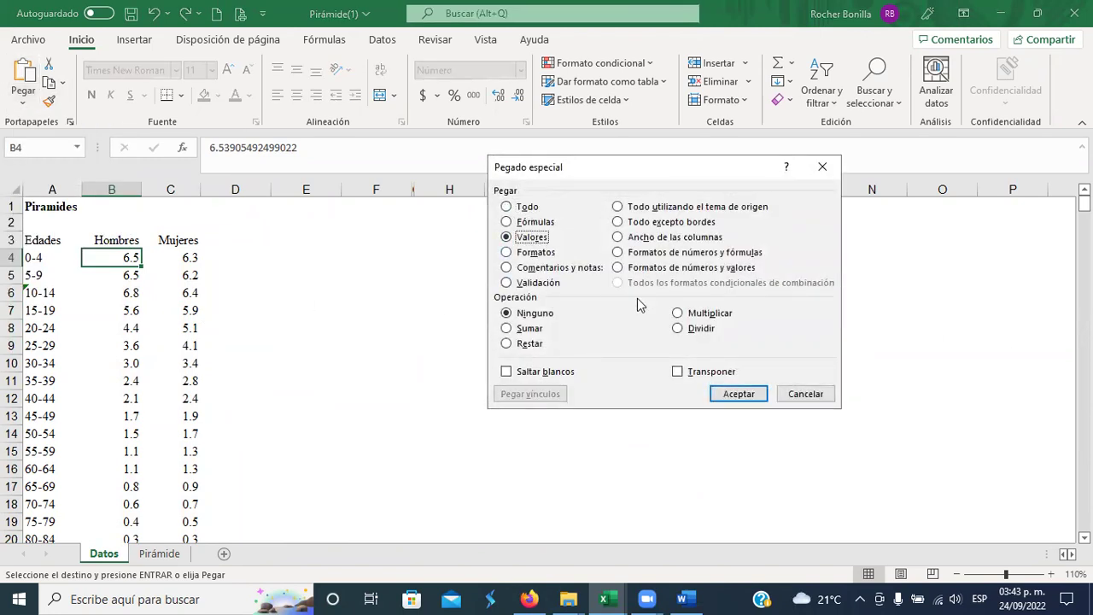
click(738, 392)
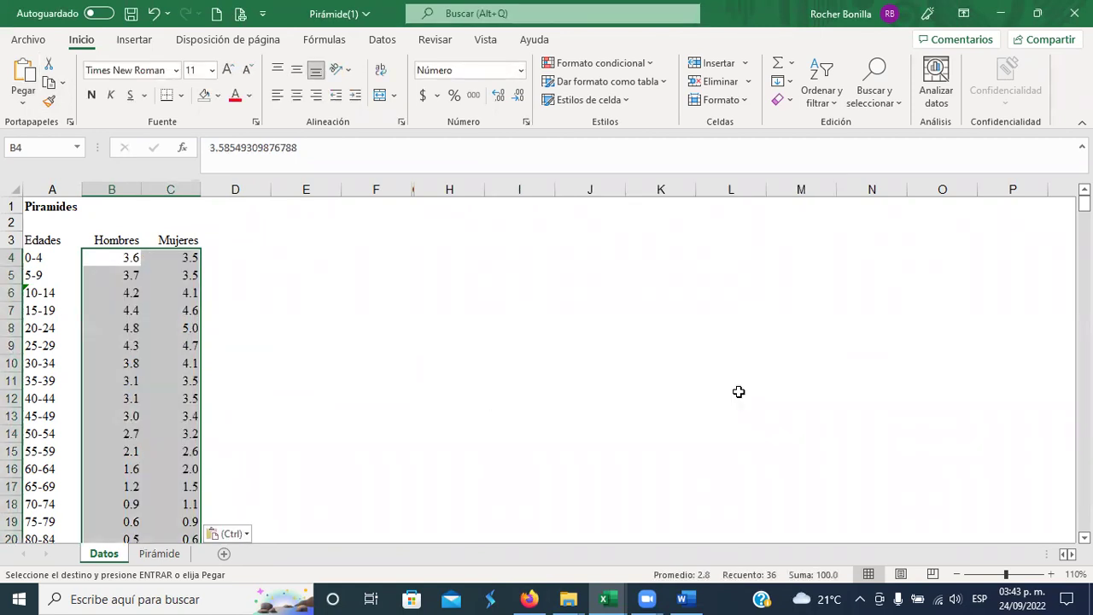
Step: Return to the Estadística Demográfica Práctica 1 workbook, clear the copy selection, and review the percentage formula in E3, the sex totals and the total population
key(alt+Tab)
click(349, 308)
scroll(349, 308, up, 1)
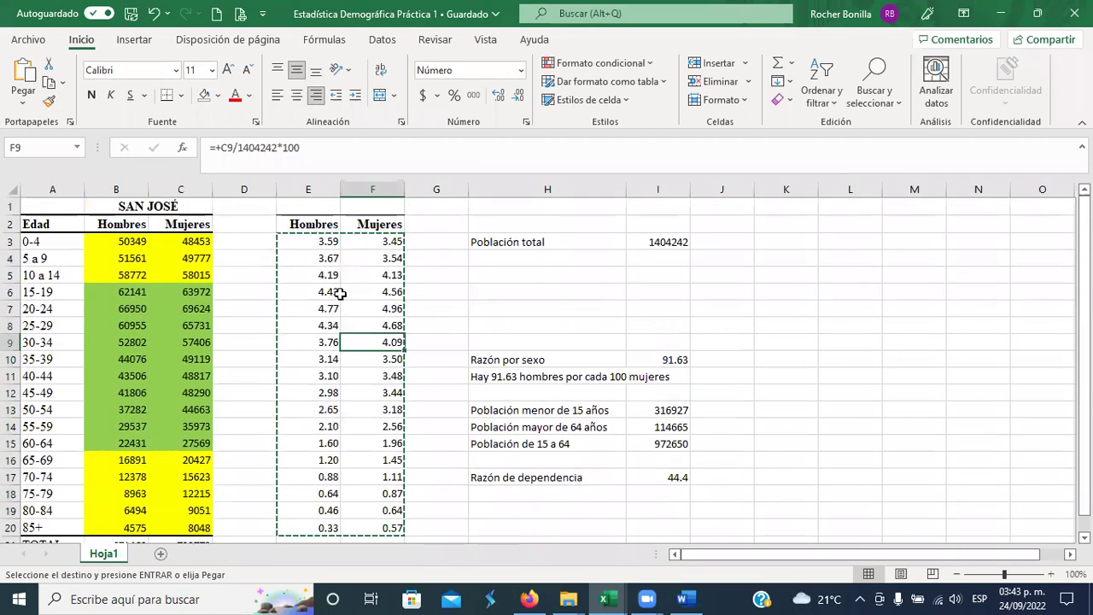
click(319, 242)
key(Escape)
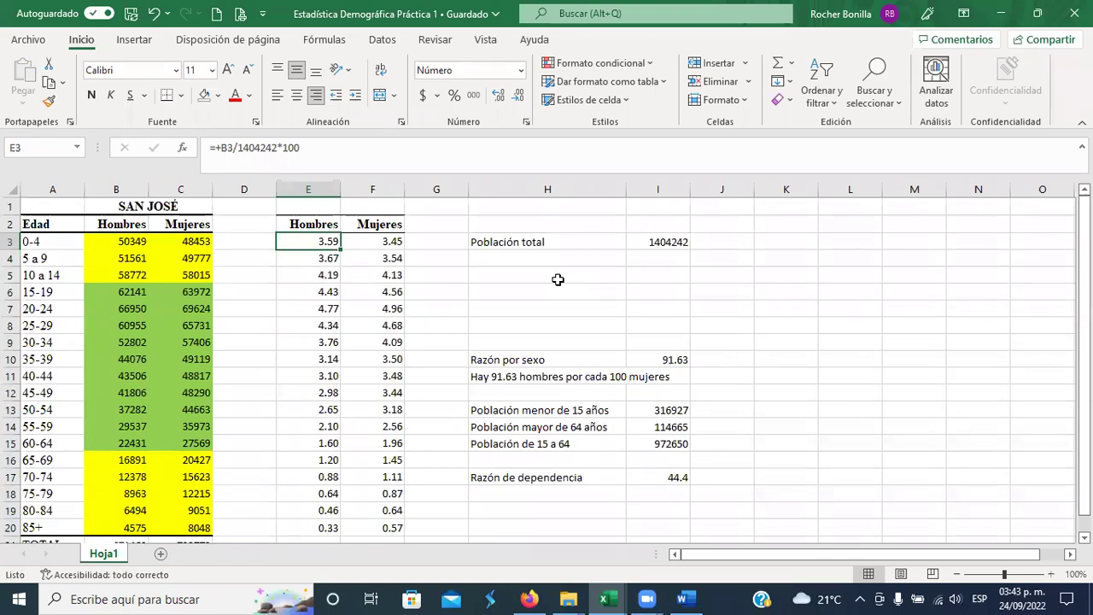
scroll(316, 475, down, 1)
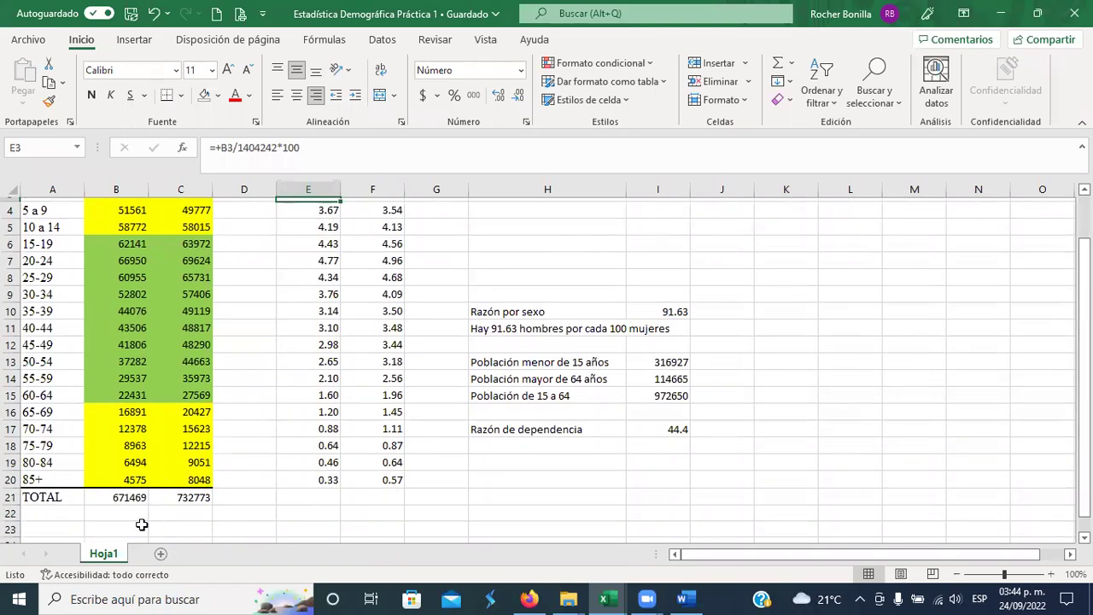
click(128, 500)
click(191, 500)
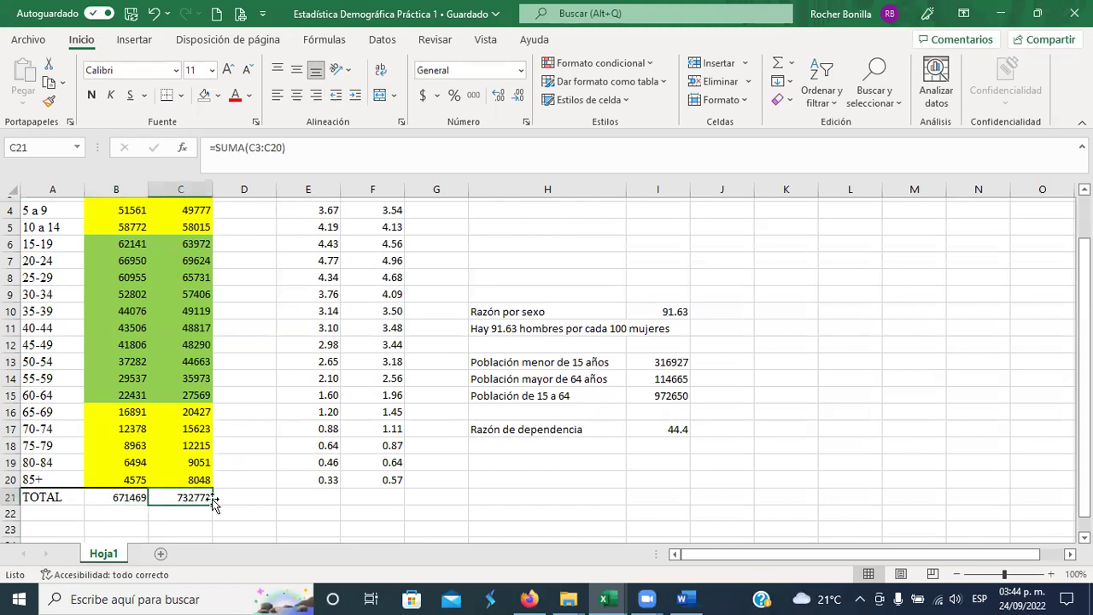
scroll(400, 443, up, 1)
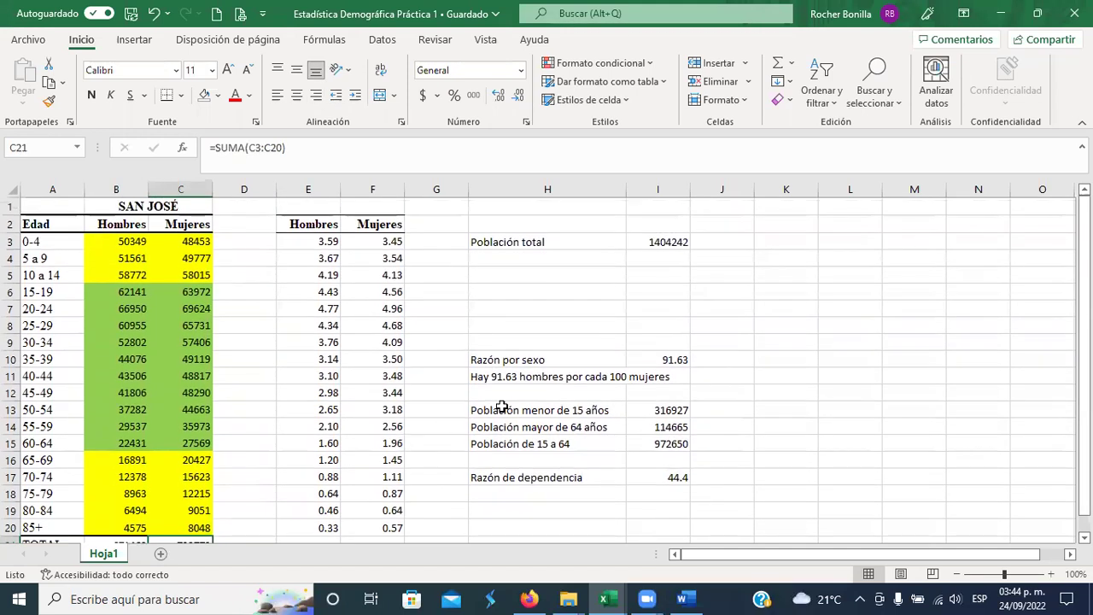
click(668, 244)
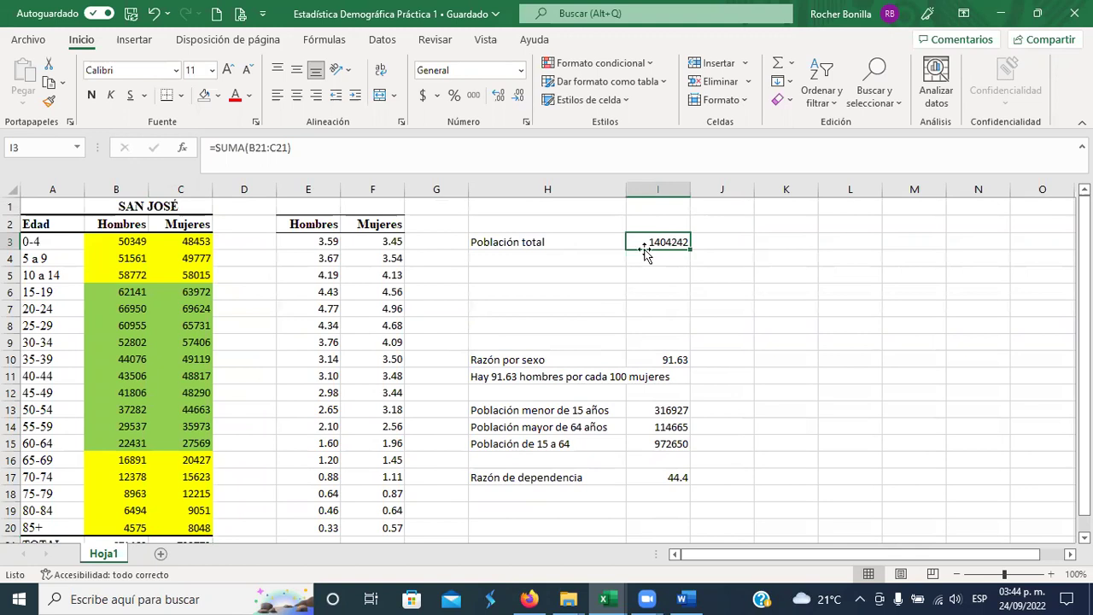
Step: Clear the existing Hombres and Mujeres percentages in E3:F20
click(318, 245)
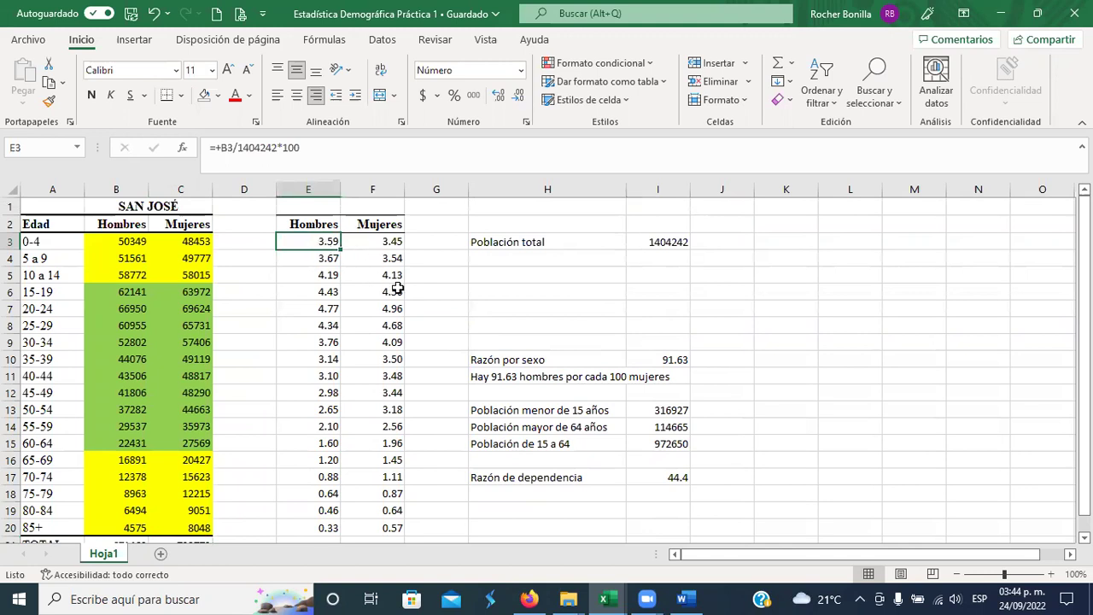
key(ctrl+shift+Down)
key(shift+Right)
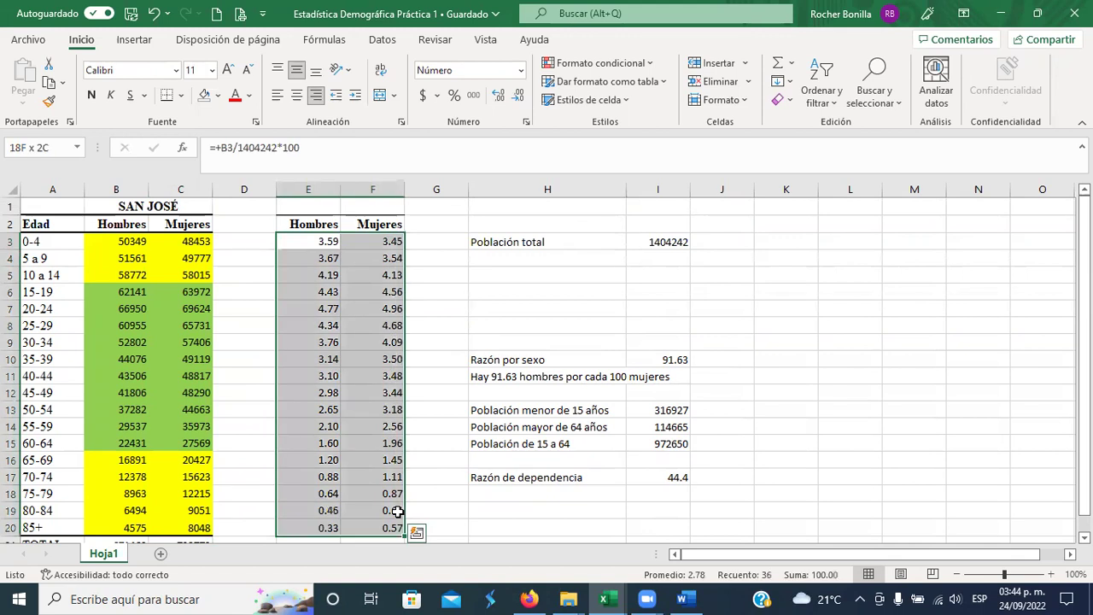
key(Delete)
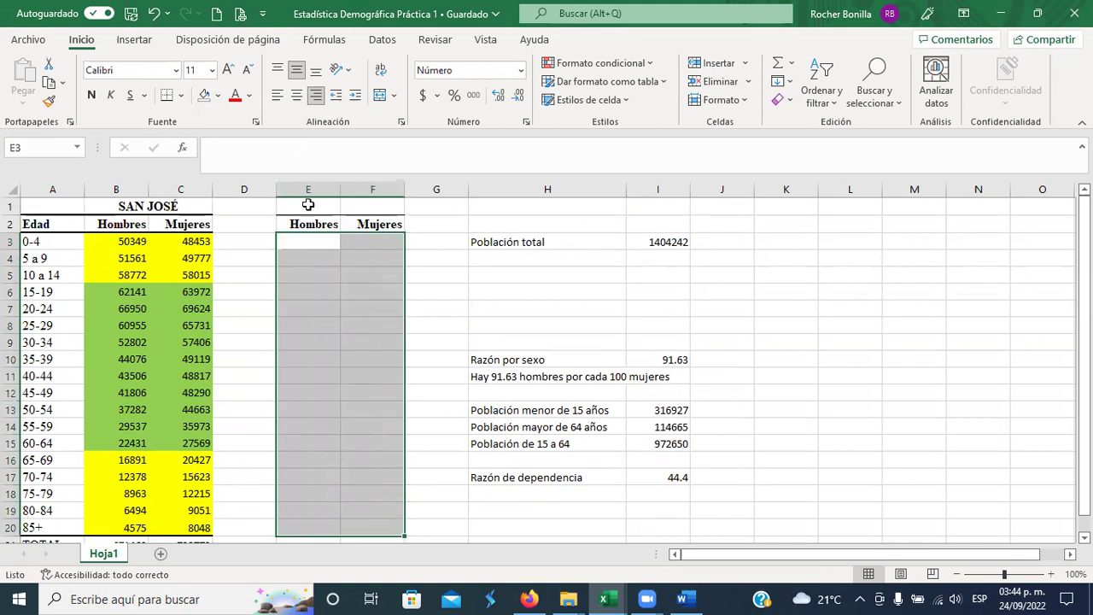
Step: Enter the formula =+(B3/1404242*100) in E3 for the percentage of men aged 0-4
click(310, 246)
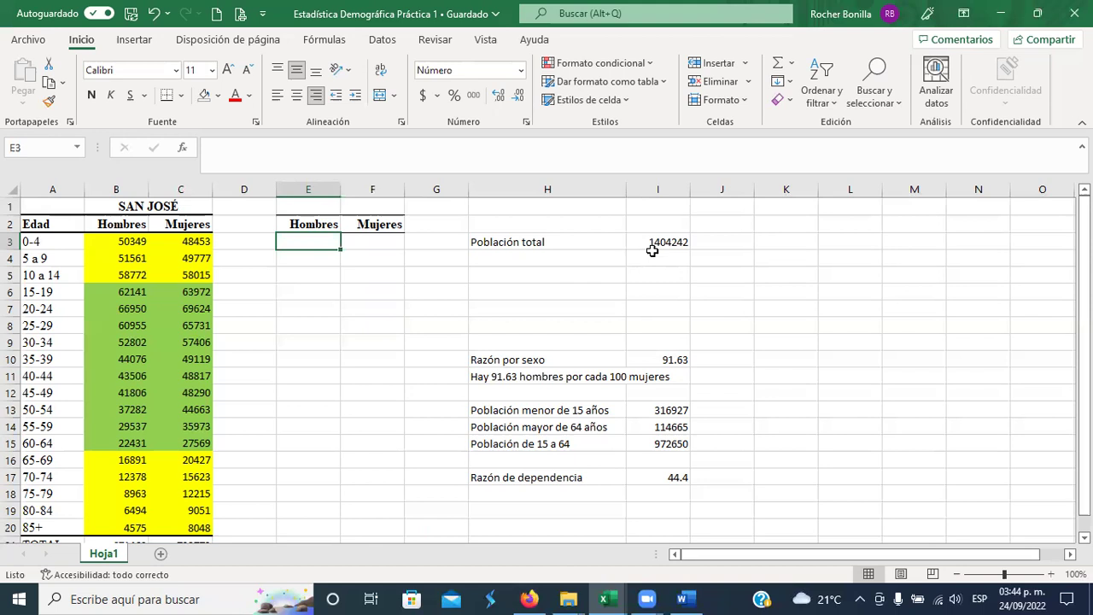
text(+)
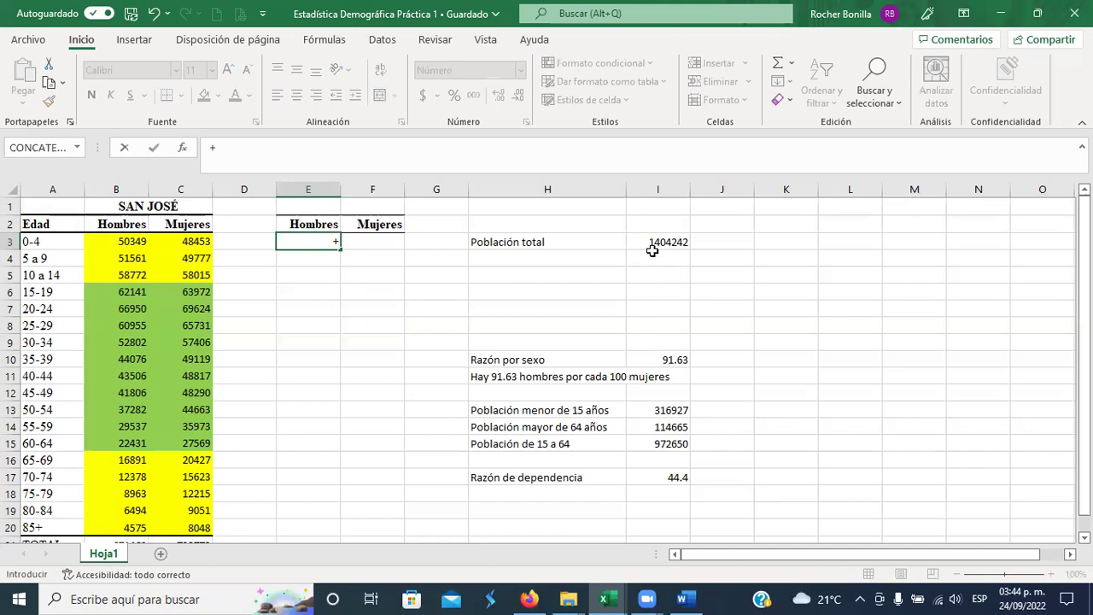
text(()
click(116, 245)
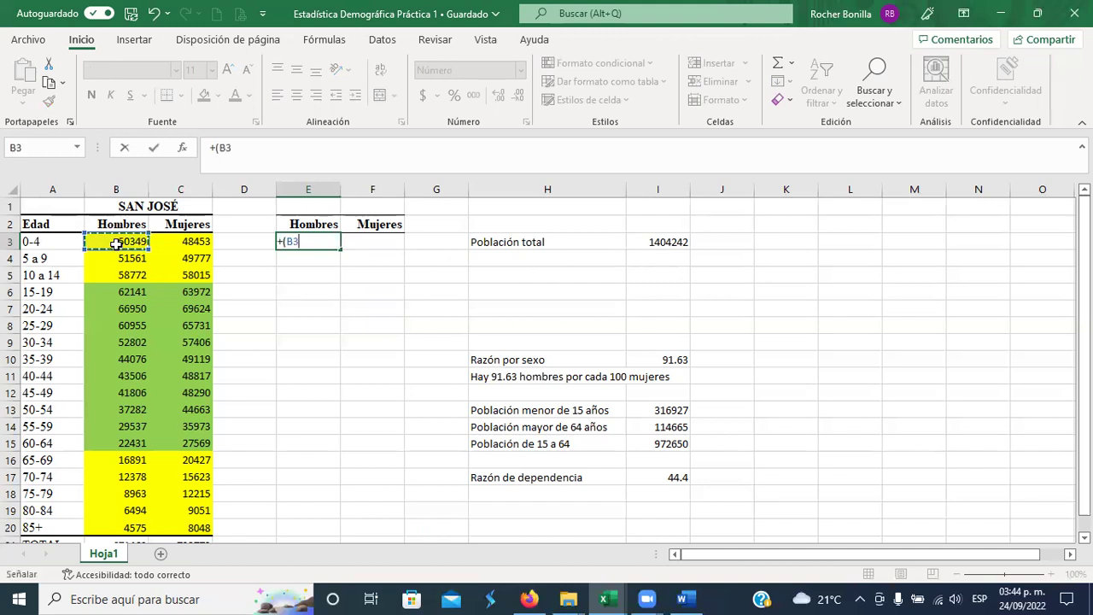
text(/1404)
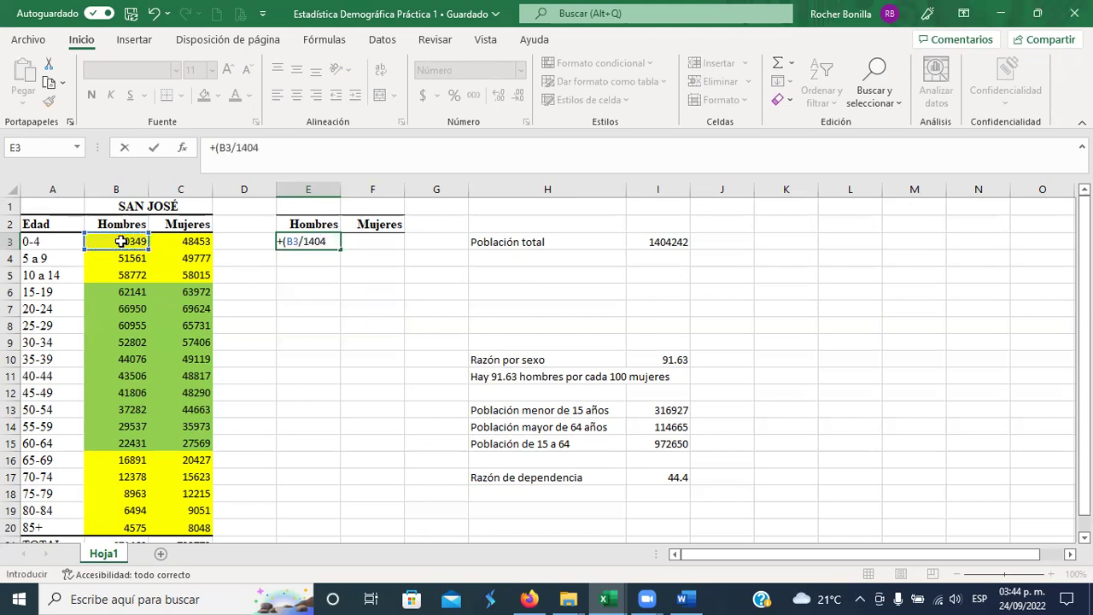
text(242)
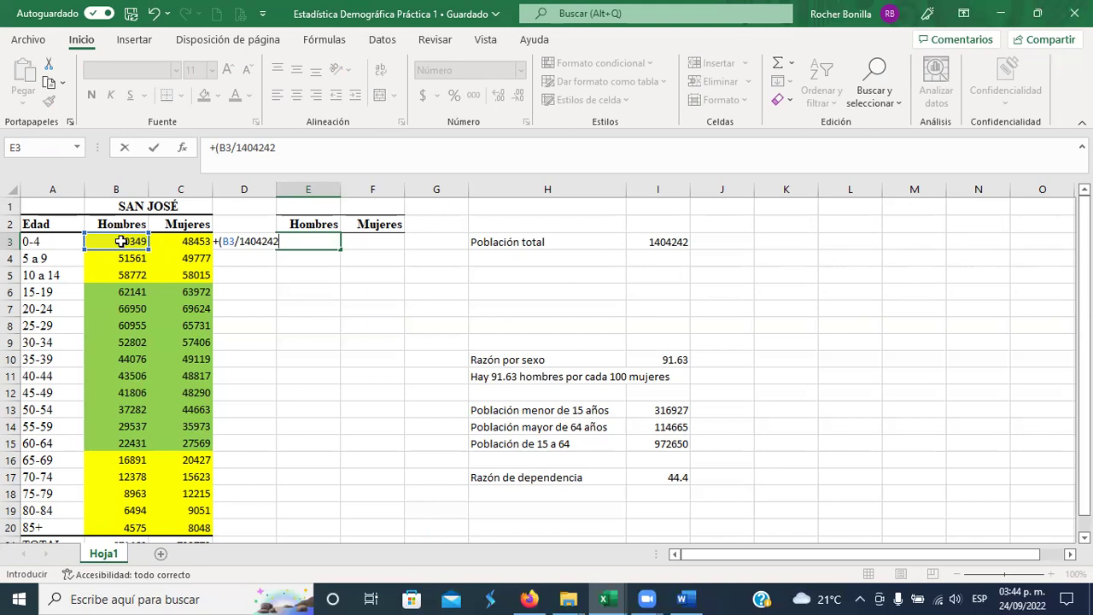
text(*100)
key(Return)
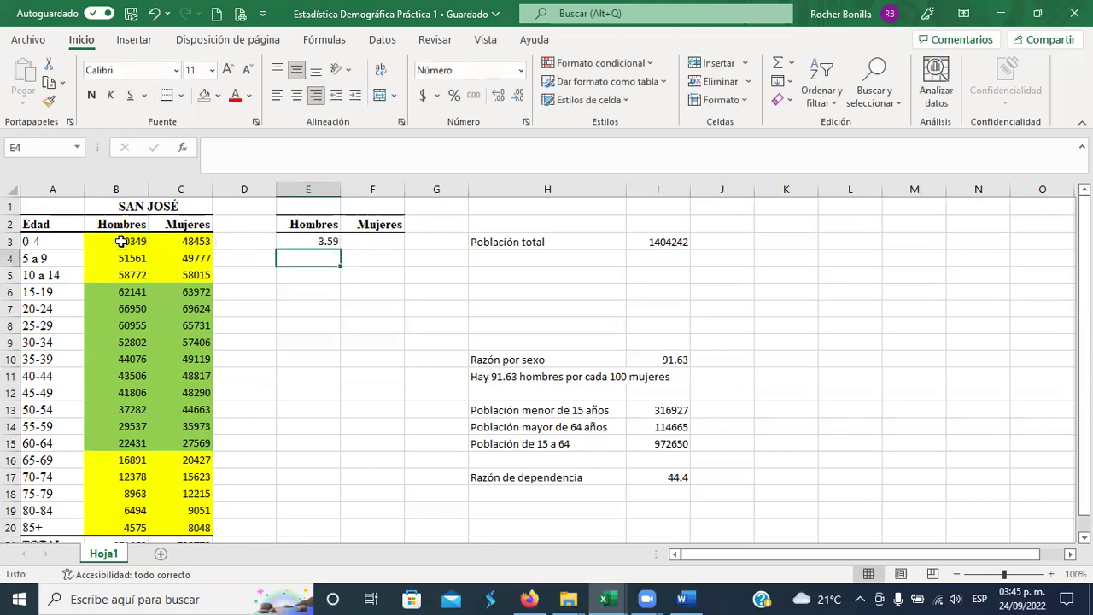
Step: Copy the percentage formula from E3 to F3 for women aged 0-4
click(326, 242)
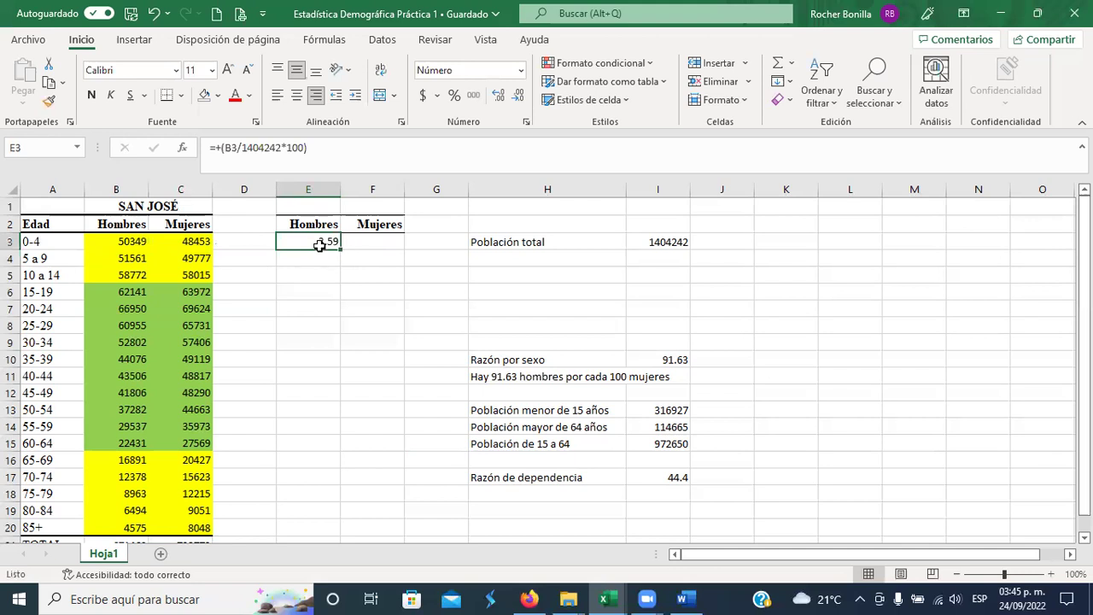
click(49, 82)
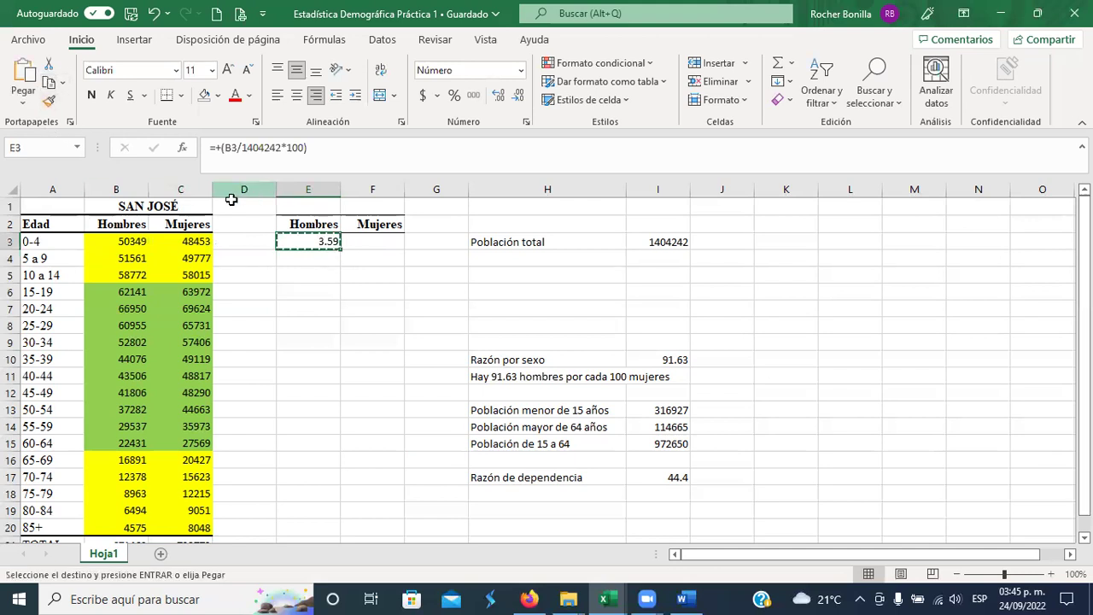
click(383, 242)
click(24, 73)
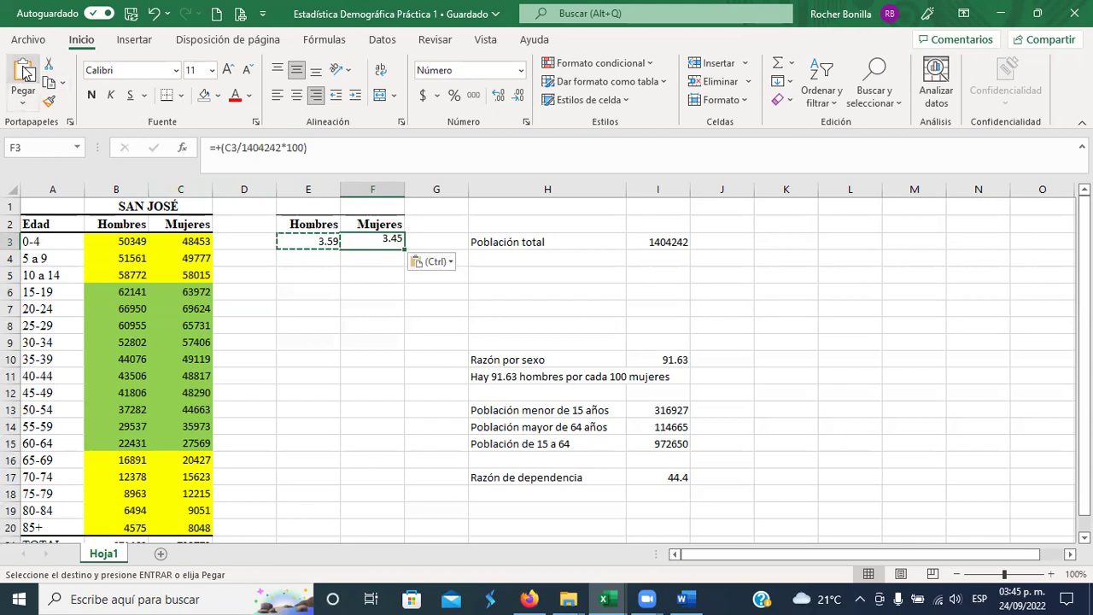
Step: Copy the formulas in E3:F3 to E4:F20 for the remaining age groups, check the results and clear the copy selection
click(364, 340)
drag(311, 243, 369, 491)
click(49, 82)
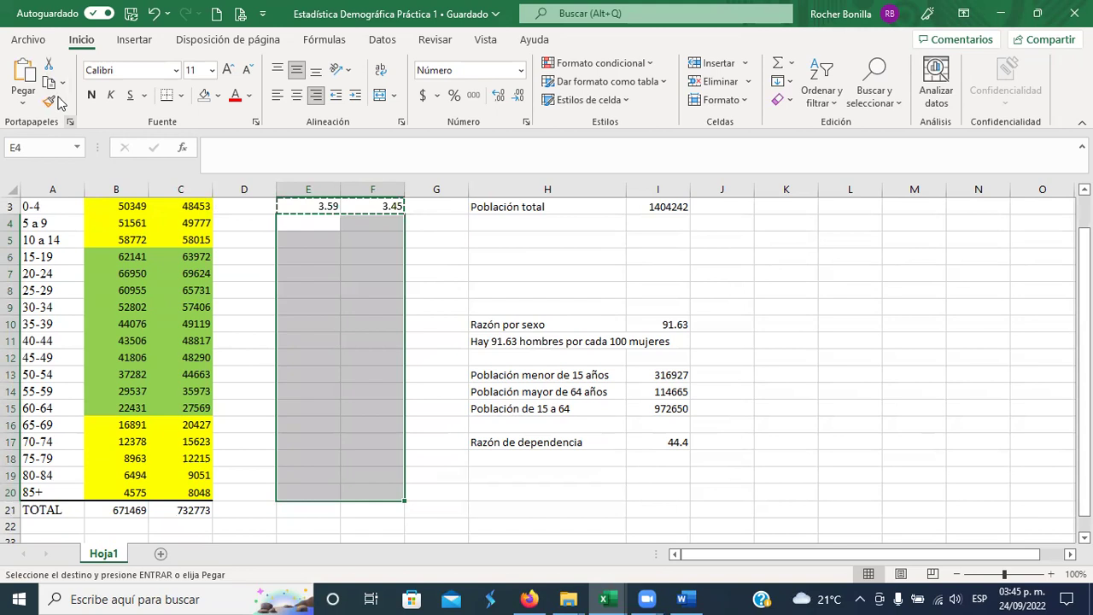
click(26, 75)
click(331, 322)
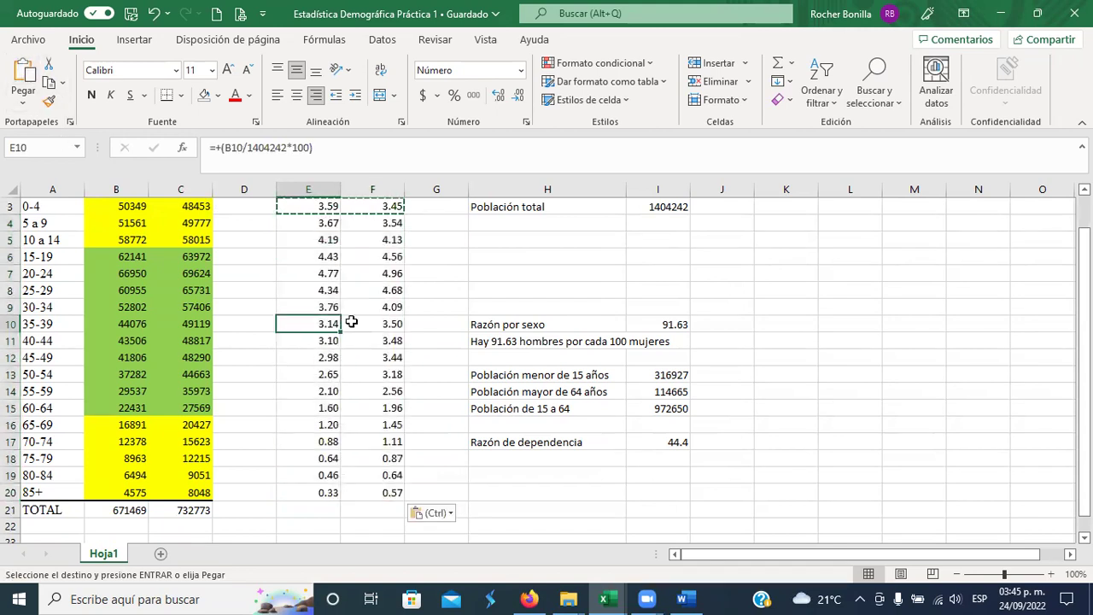
scroll(354, 312, up, 1)
click(339, 323)
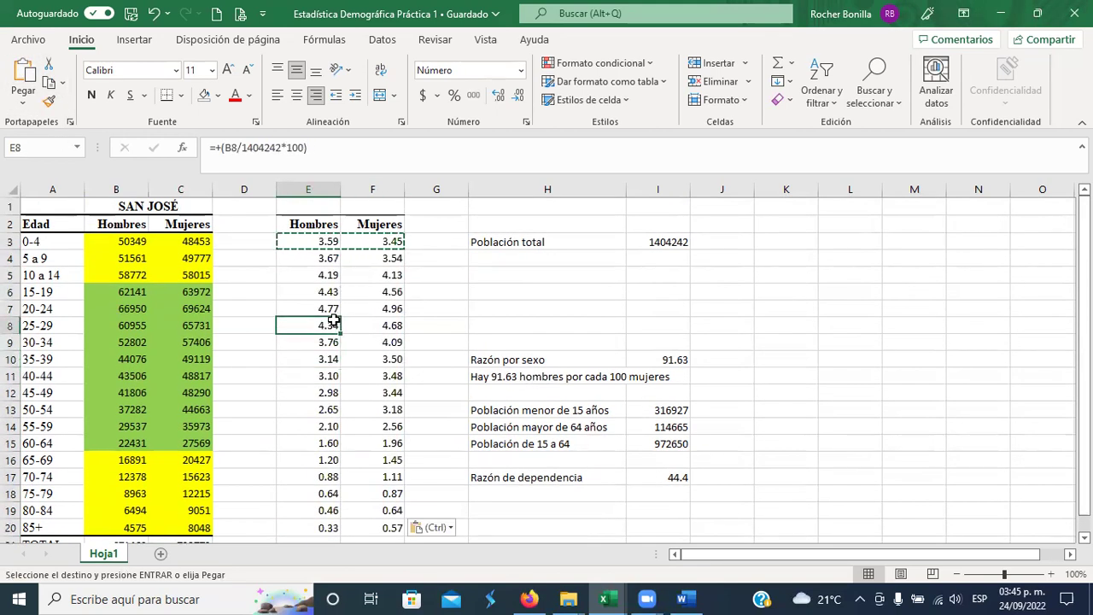
key(Escape)
Step: Select B4 on the Datos sheet of Pirámide(1), and copy the recalculated percentages in E3:F20 of the Estadística Demográfica Práctica 1 workbook
key(alt+Tab)
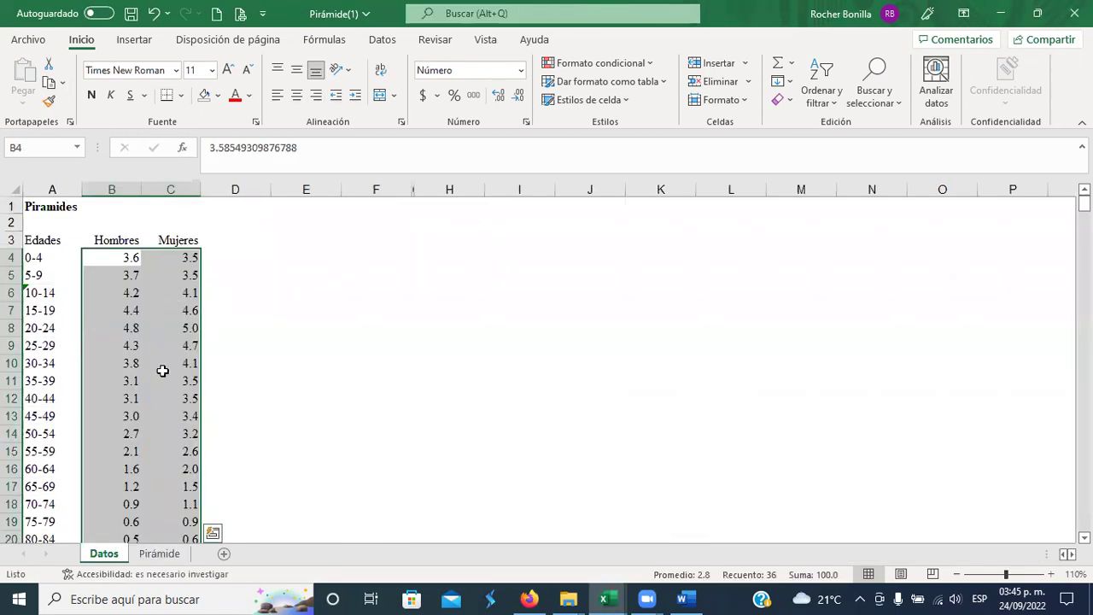
drag(162, 381, 163, 367)
click(88, 256)
key(alt+Tab)
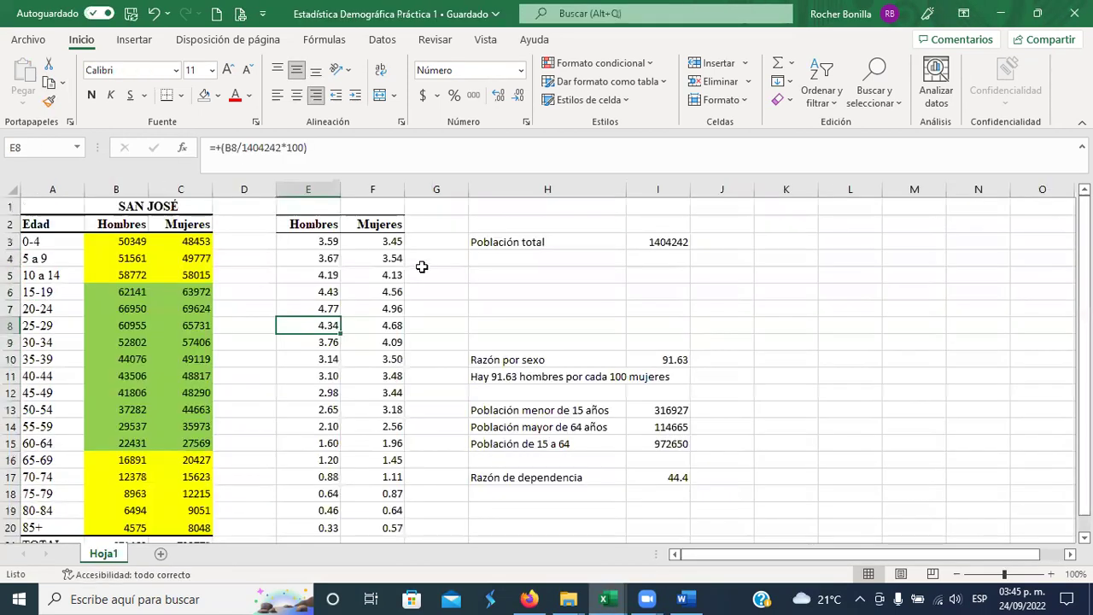
drag(316, 242, 378, 509)
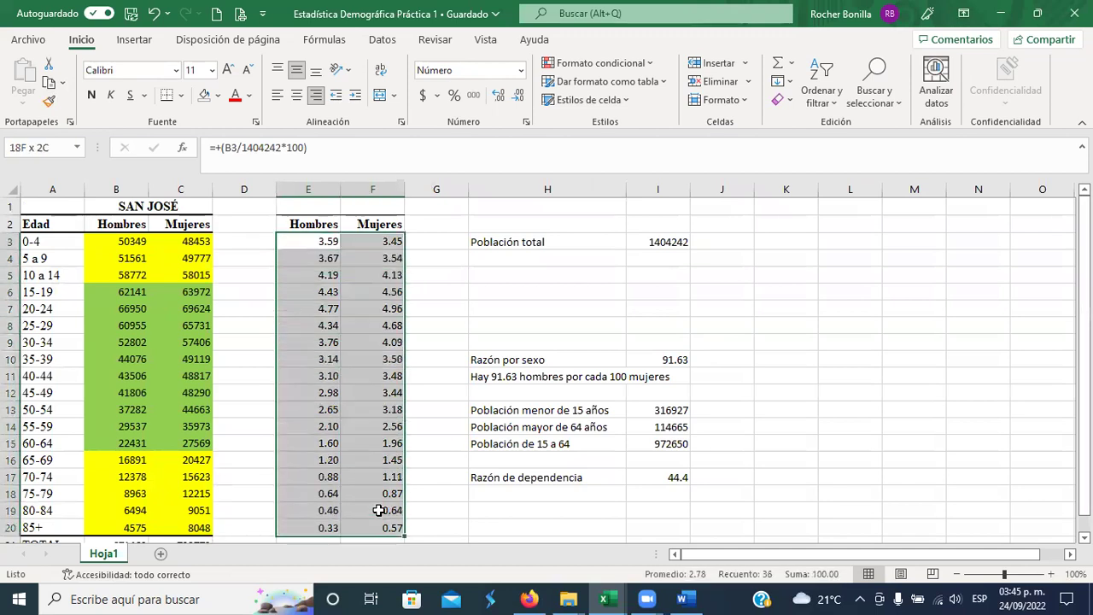
right_click(369, 458)
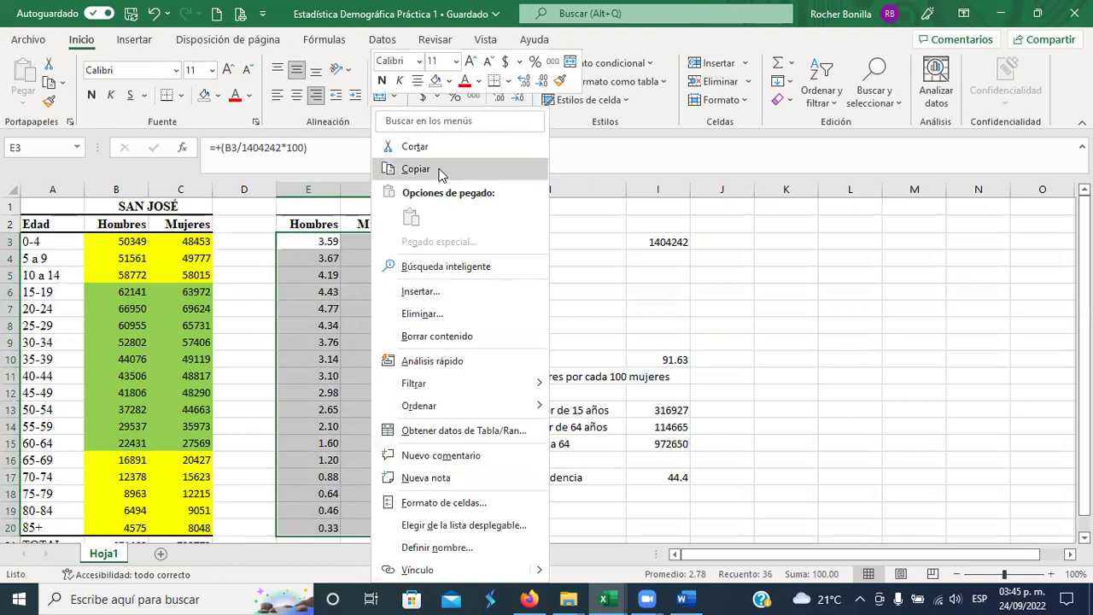
click(440, 168)
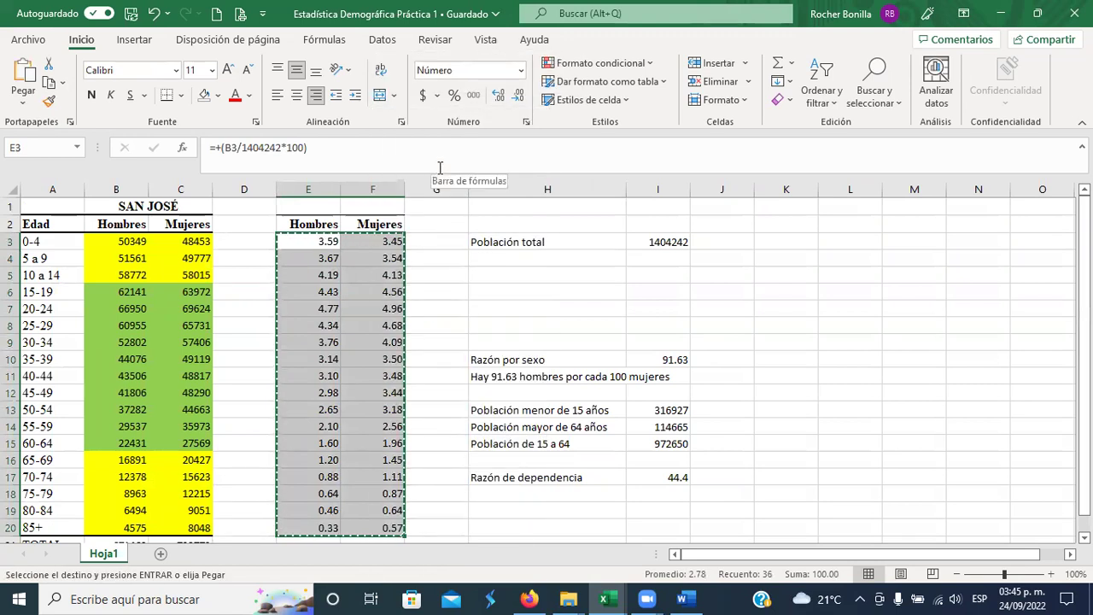
Step: Paste the recalculated percentages into the Datos sheet of Pirámide(1) from B4, using Paste Special with values only
key(alt+Tab)
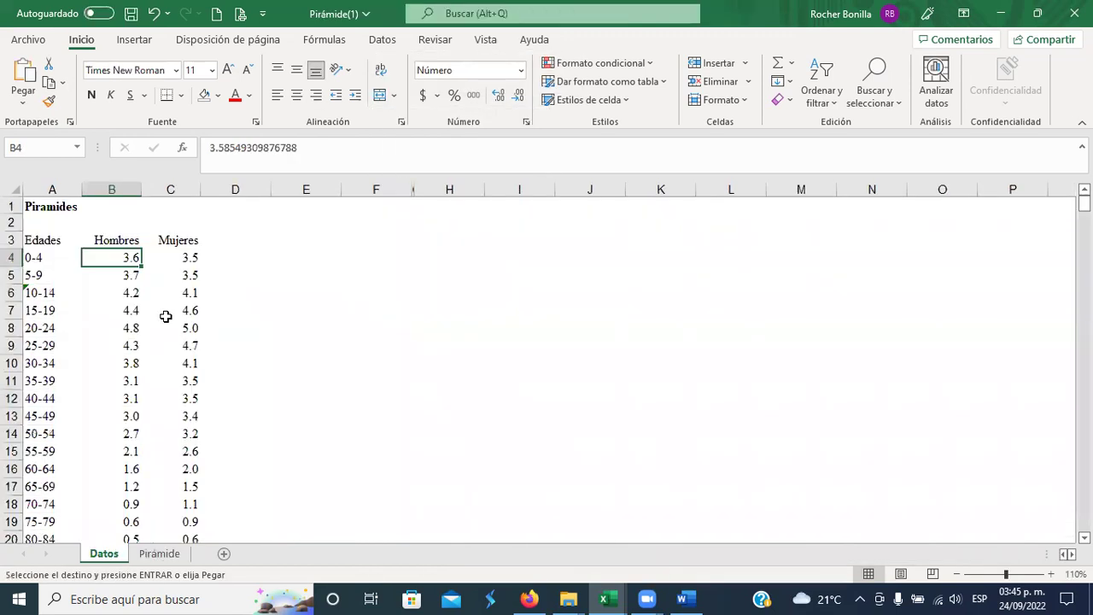
click(23, 101)
click(91, 298)
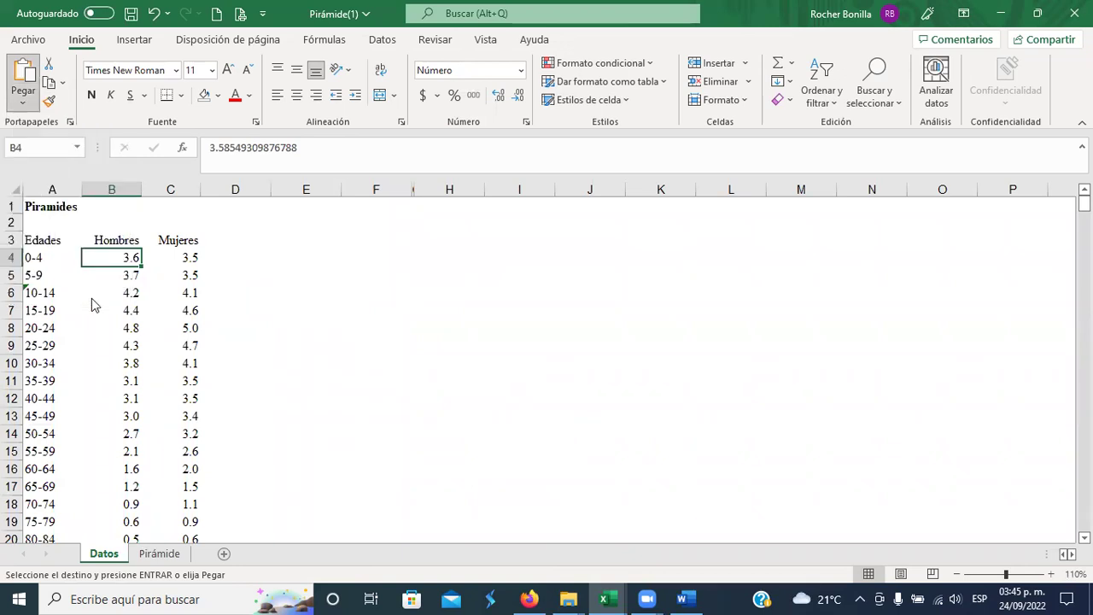
click(528, 239)
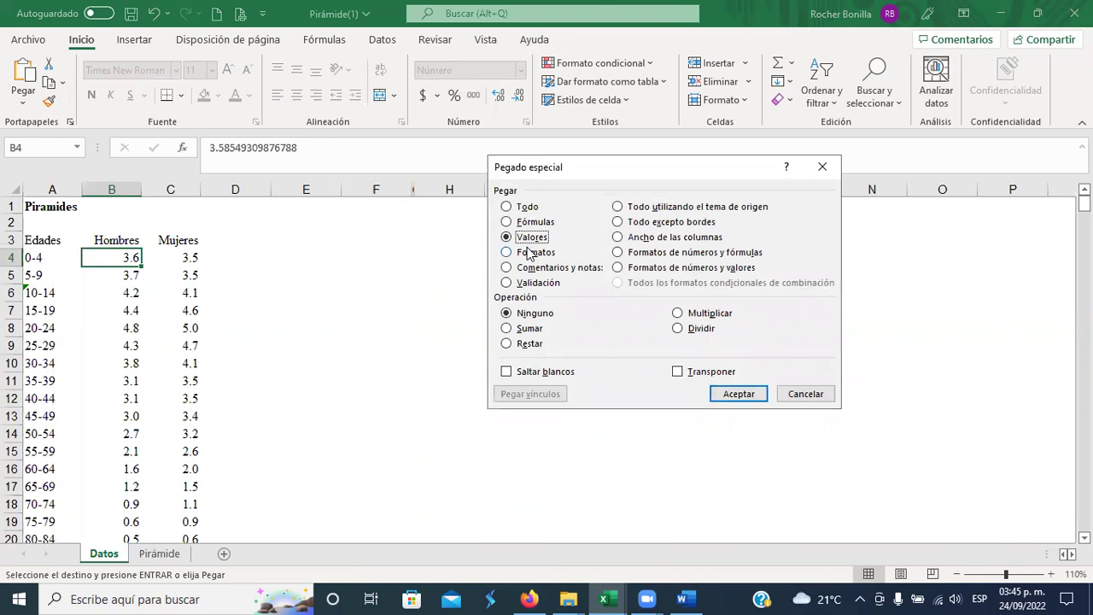
click(756, 396)
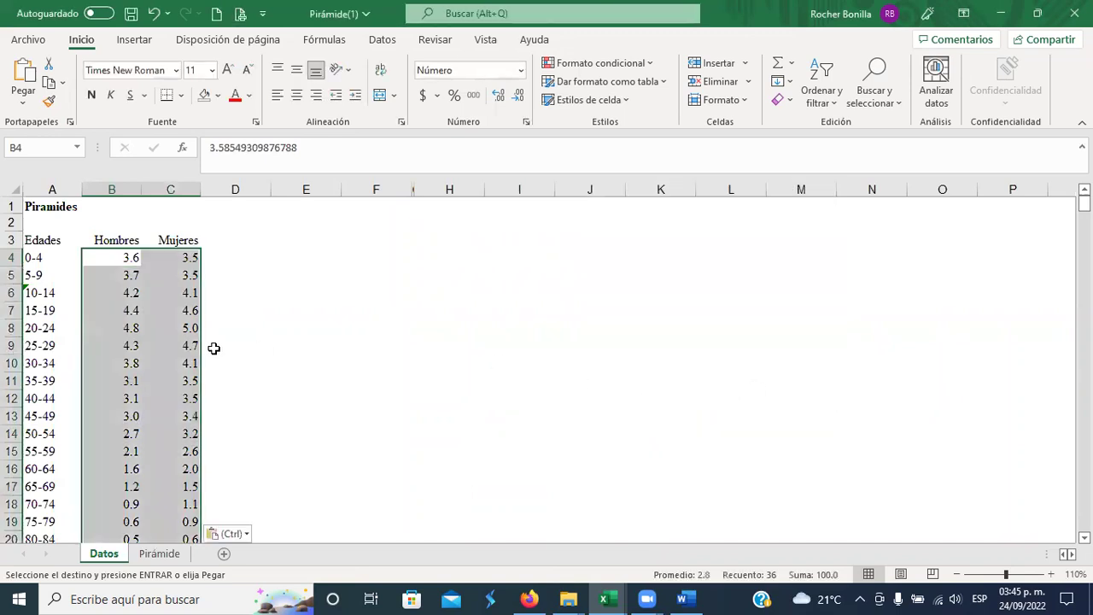
Step: Deselect the pasted percentages by selecting A1 on the Datos sheet, and display the population pyramid on the Pirámide sheet
click(143, 347)
click(34, 207)
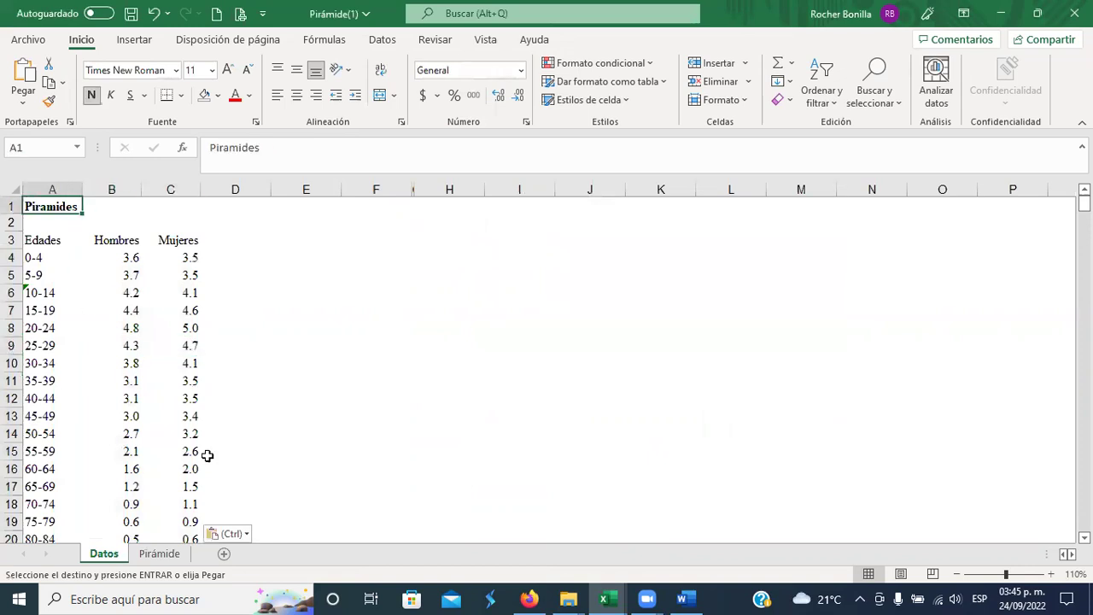
click(162, 554)
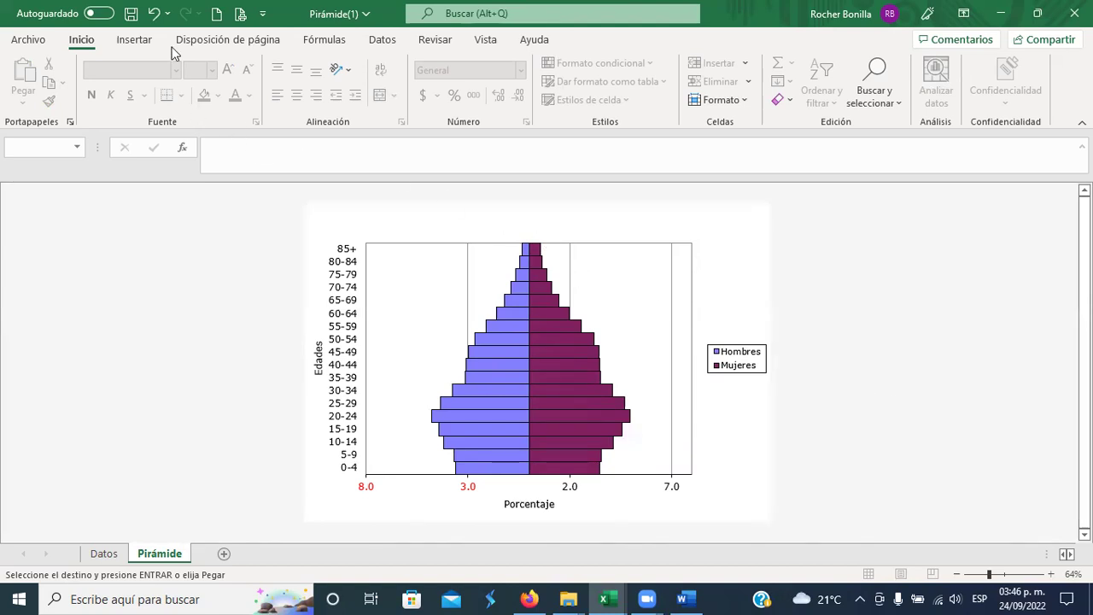
Step: Undo the last values paste in Pirámide(1) and the percentage fill in E4:F20 of the practice workbook, and redo both
click(155, 14)
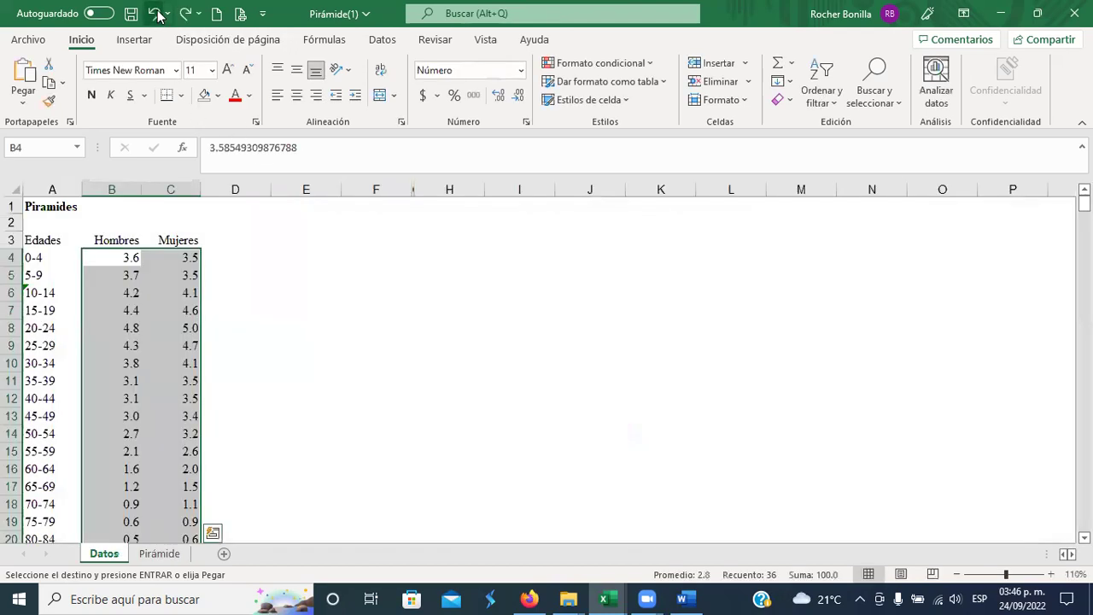
click(155, 13)
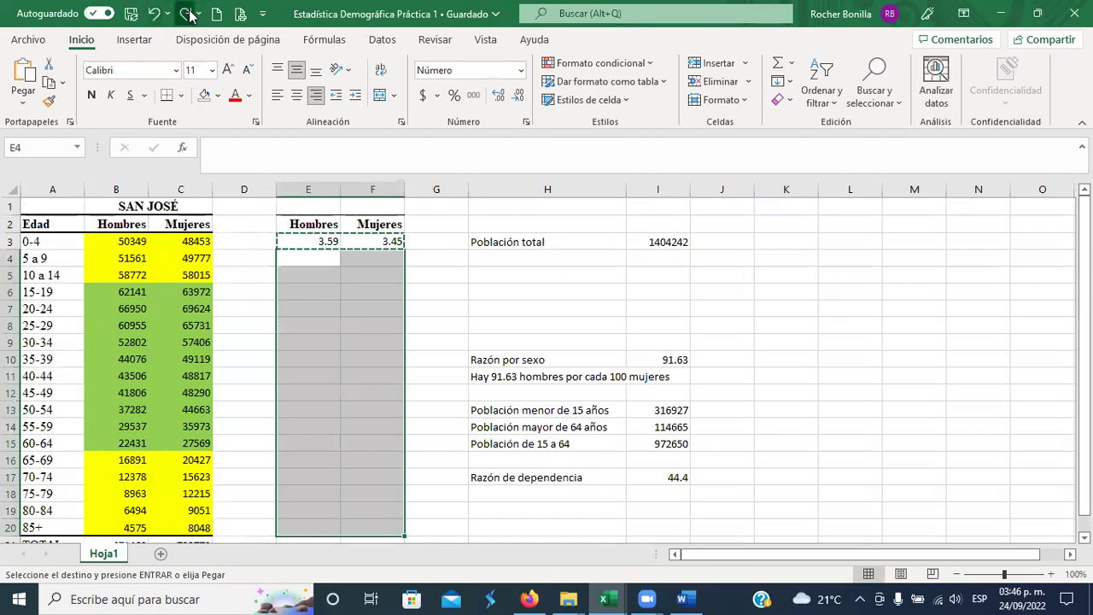
click(188, 14)
click(188, 14)
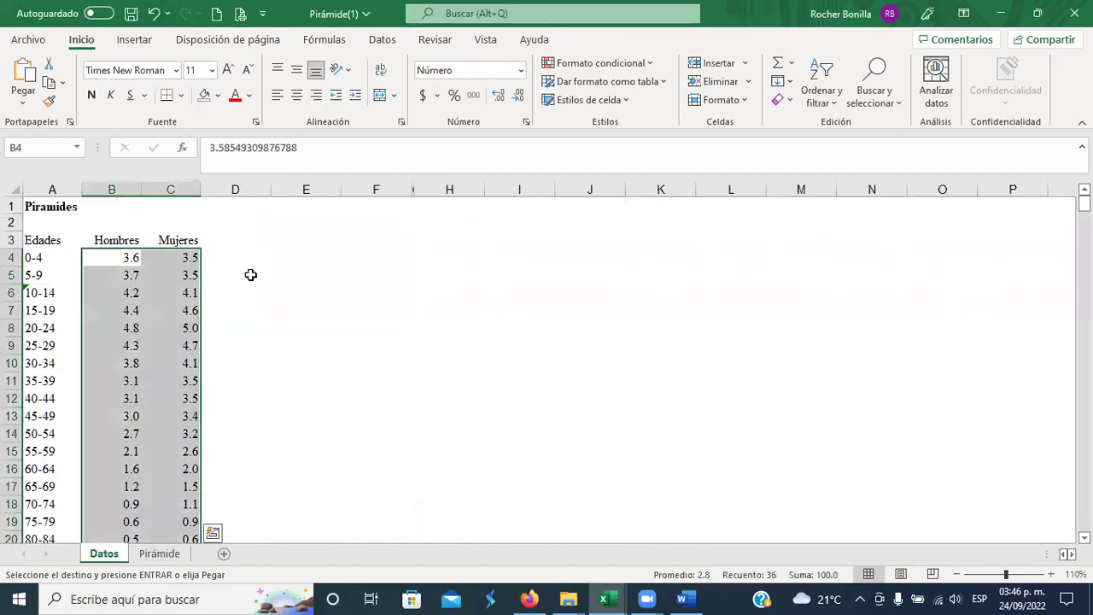
Step: Check the pyramid chart against the Datos sheet percentages, and return to the Pirámide sheet
click(159, 554)
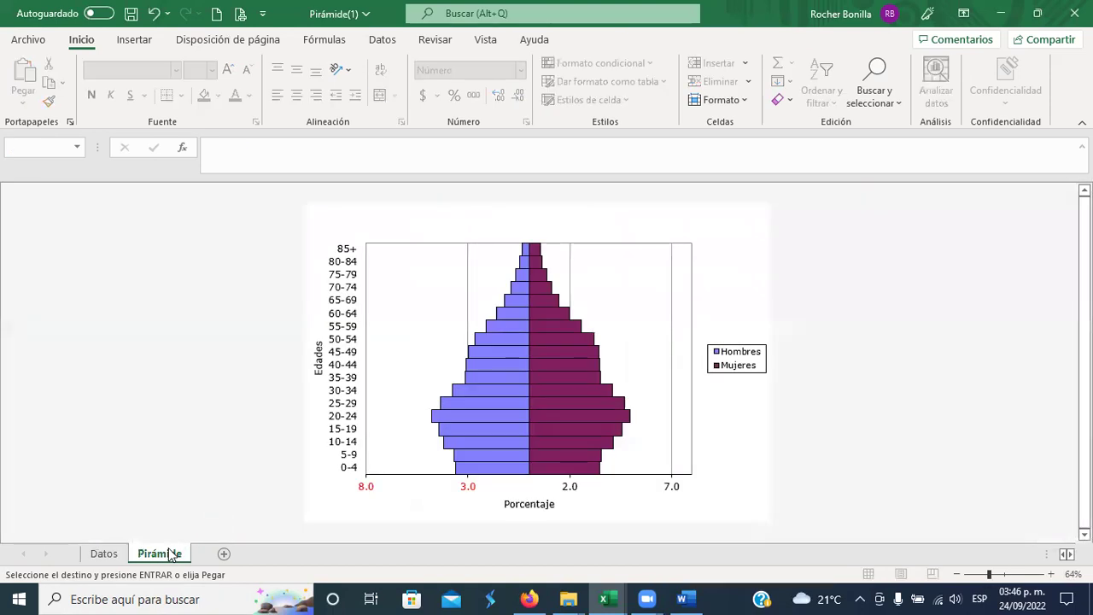
click(111, 554)
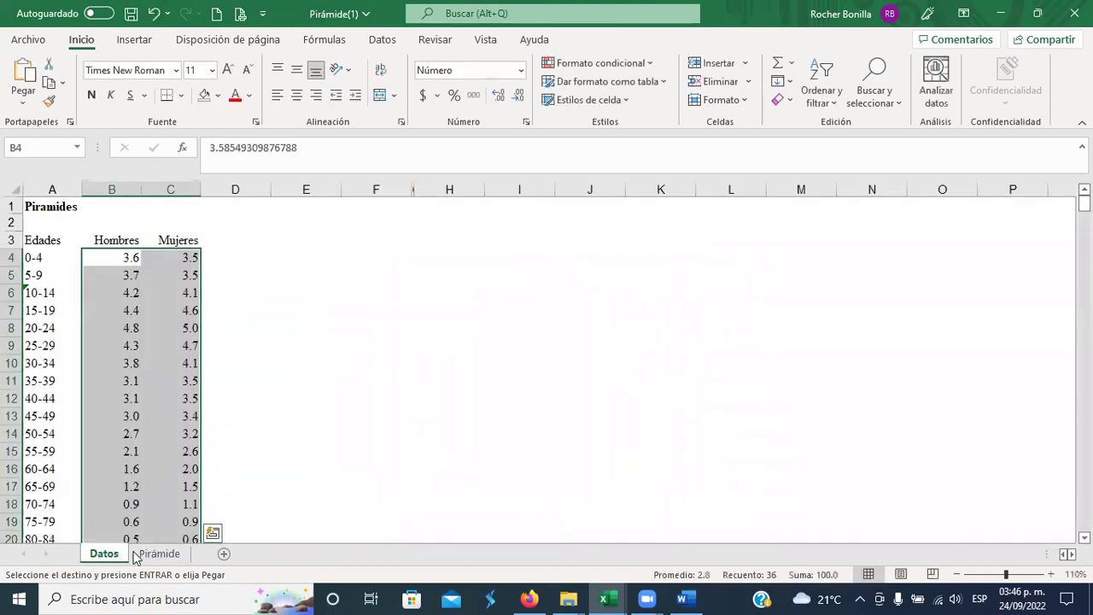
click(152, 556)
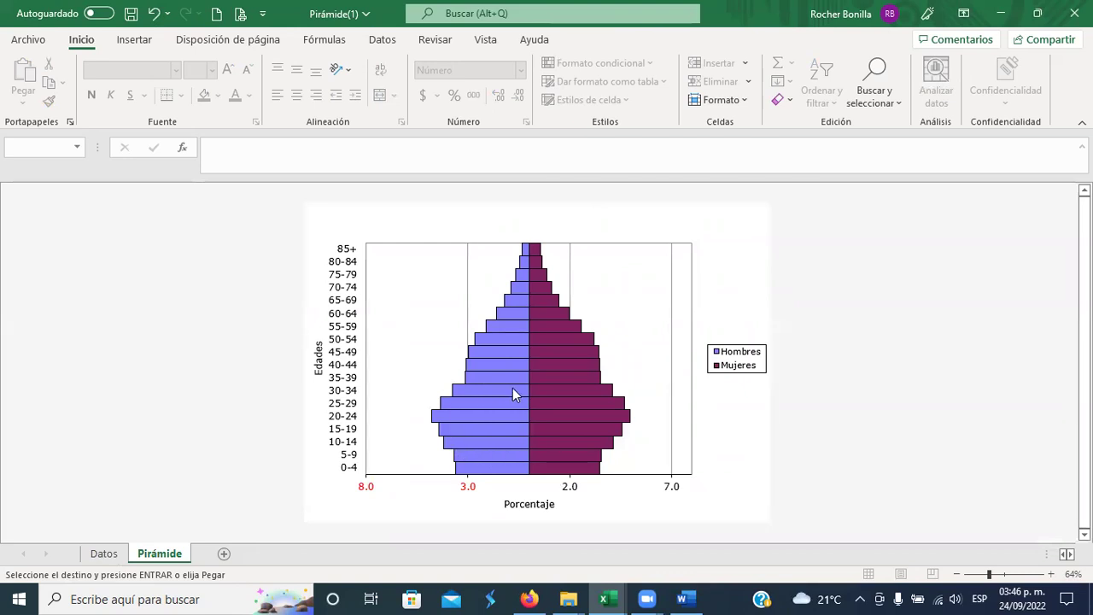
Step: Annotate the pyramid with red arrows pointing at the 20-24 age group on the men's and women's sides
mouse_move(513, 389)
mouse_move(373, 414)
mouse_down()
mouse_move(418, 419)
mouse_move(396, 422)
mouse_up()
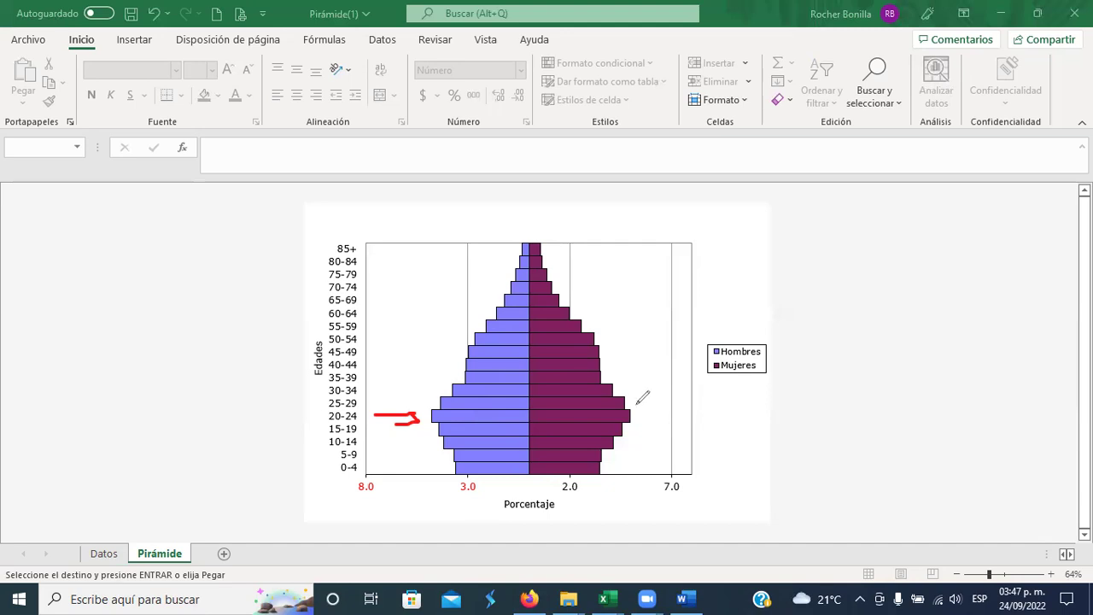
drag(634, 415, 680, 415)
drag(643, 406, 642, 422)
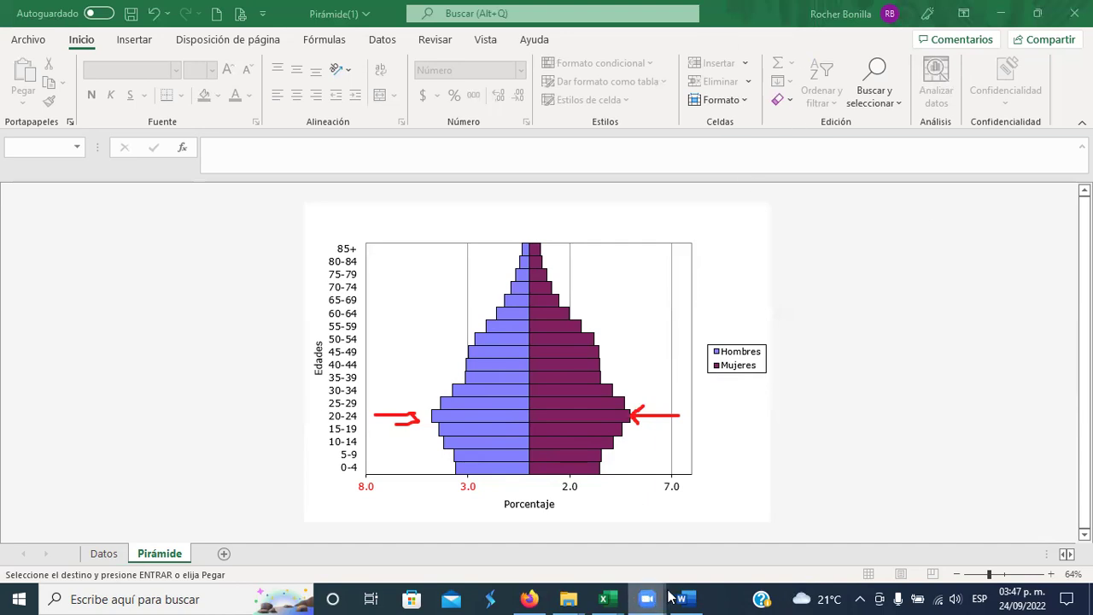
Step: Trace the stepped narrowing of the bars from ages 15-19 down to 0-4 in red on both sides of the pyramid
mouse_move(568, 598)
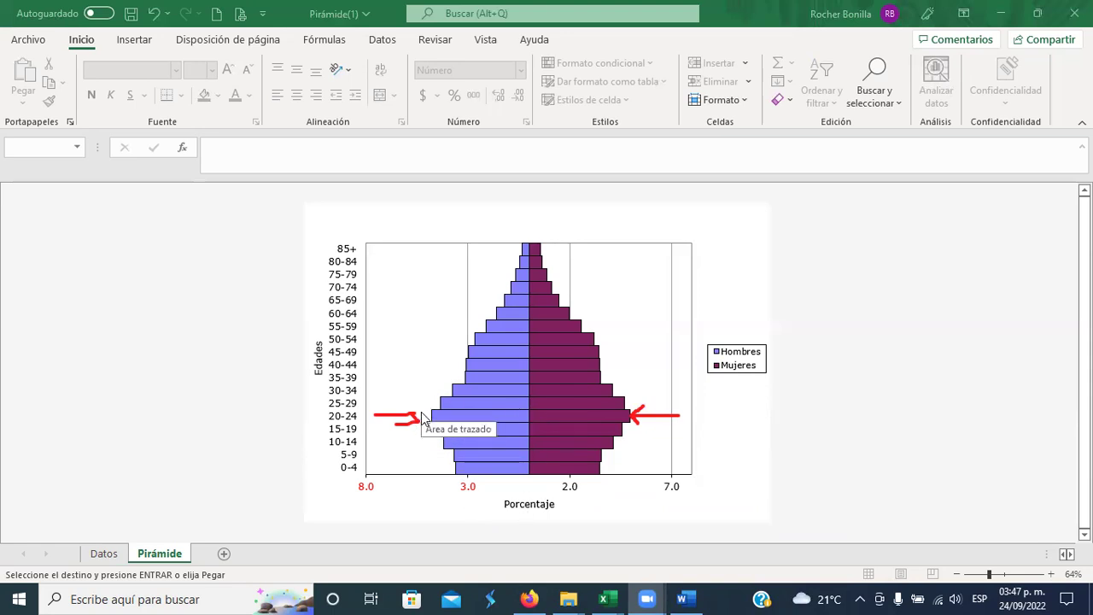
mouse_move(443, 417)
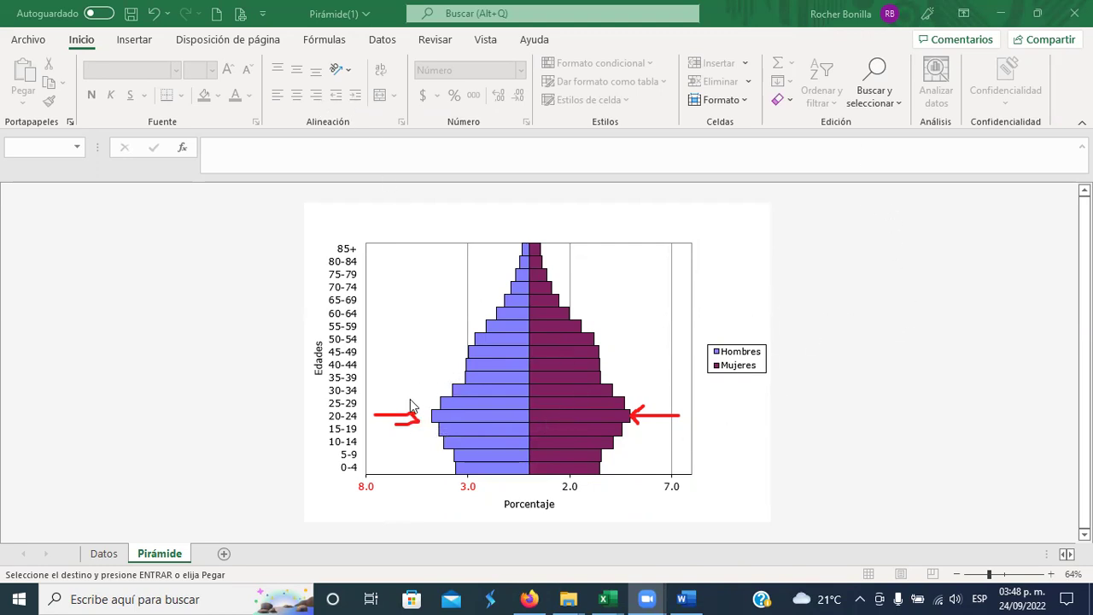
mouse_move(434, 423)
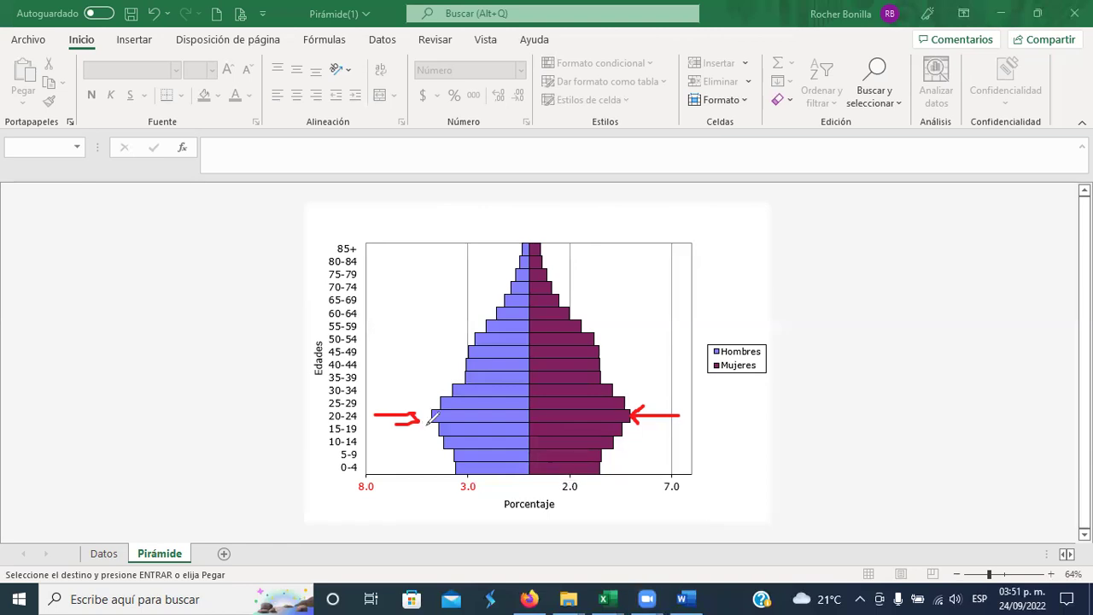
drag(425, 417, 437, 429)
mouse_move(426, 428)
mouse_down()
mouse_move(427, 442)
mouse_move(443, 442)
mouse_up()
mouse_move(442, 438)
mouse_down()
mouse_move(438, 455)
mouse_move(455, 455)
mouse_move(438, 480)
mouse_move(463, 474)
mouse_up()
drag(644, 407, 631, 418)
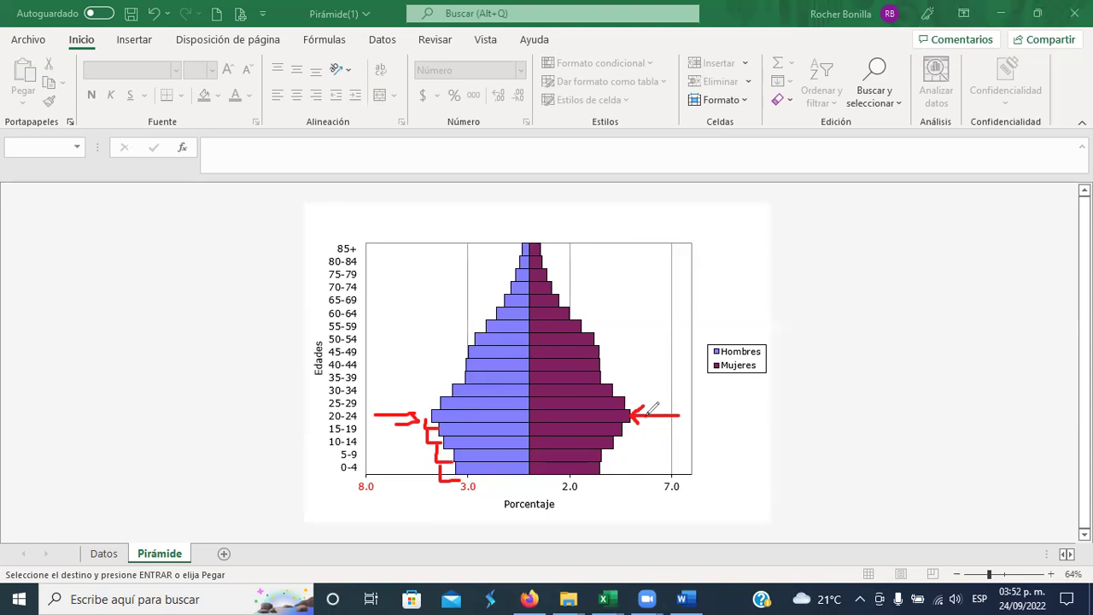
mouse_move(647, 416)
mouse_down()
mouse_move(628, 434)
mouse_move(633, 447)
mouse_move(621, 447)
mouse_move(628, 454)
mouse_move(605, 455)
mouse_move(611, 479)
mouse_up()
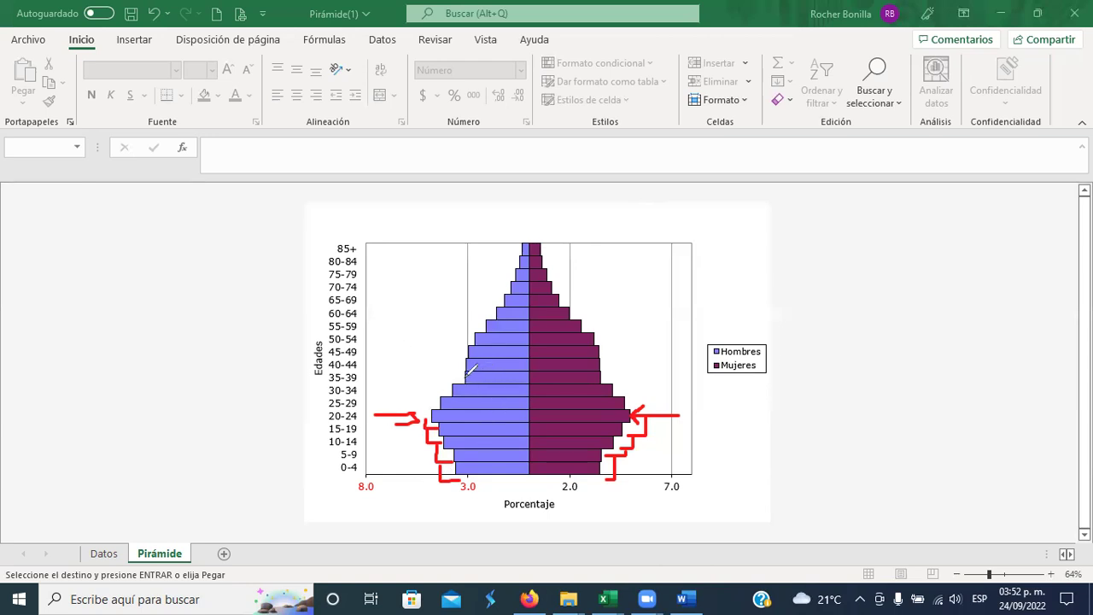
Step: Mark the indentation around ages 35-44 on both sides, box the 0-4 to 15-19 bars in red, and clear all annotations
drag(459, 367, 449, 374)
drag(606, 363, 609, 375)
mouse_move(411, 416)
mouse_down()
mouse_move(672, 422)
mouse_move(623, 490)
mouse_move(483, 489)
mouse_move(408, 478)
mouse_move(419, 418)
mouse_up()
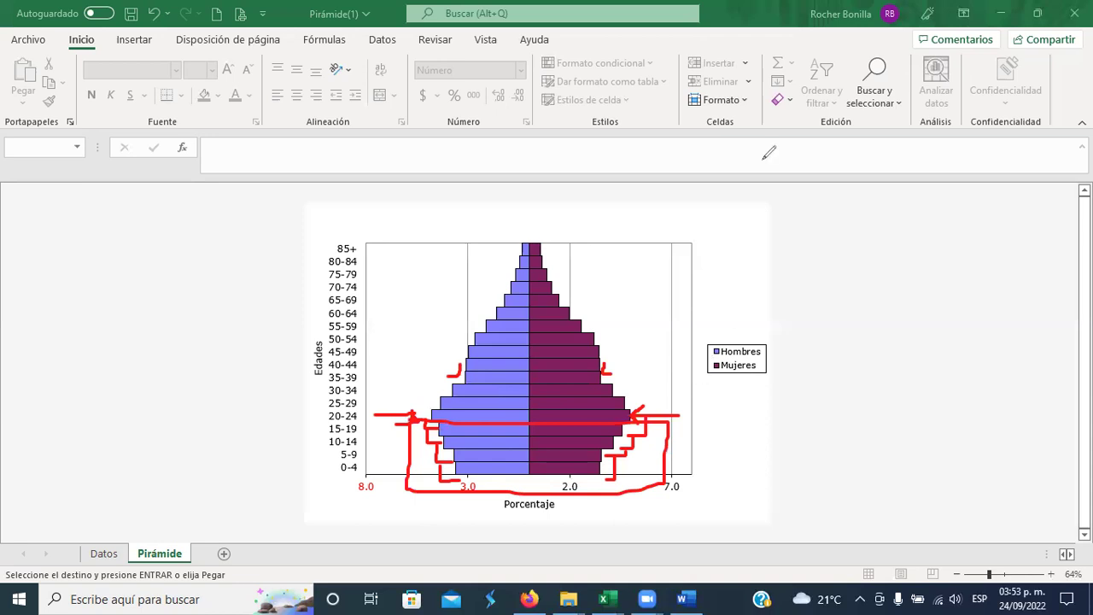
key(e)
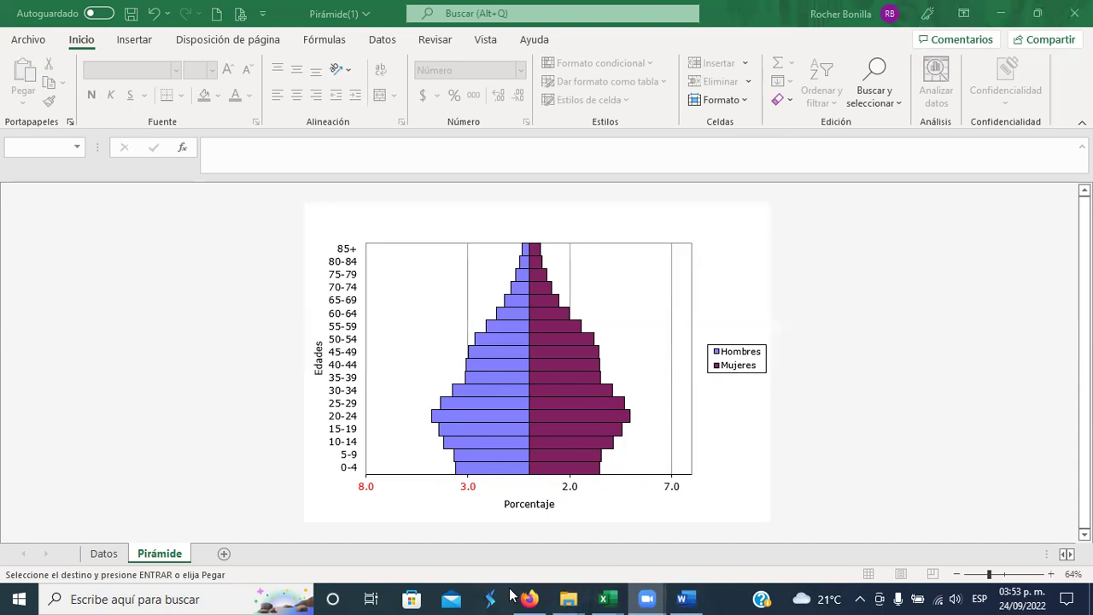
Step: Switch to Firefox and look through the PRB C02 Composición PDF for the population pyramid section, the three general growth profiles and the example graphs
click(539, 598)
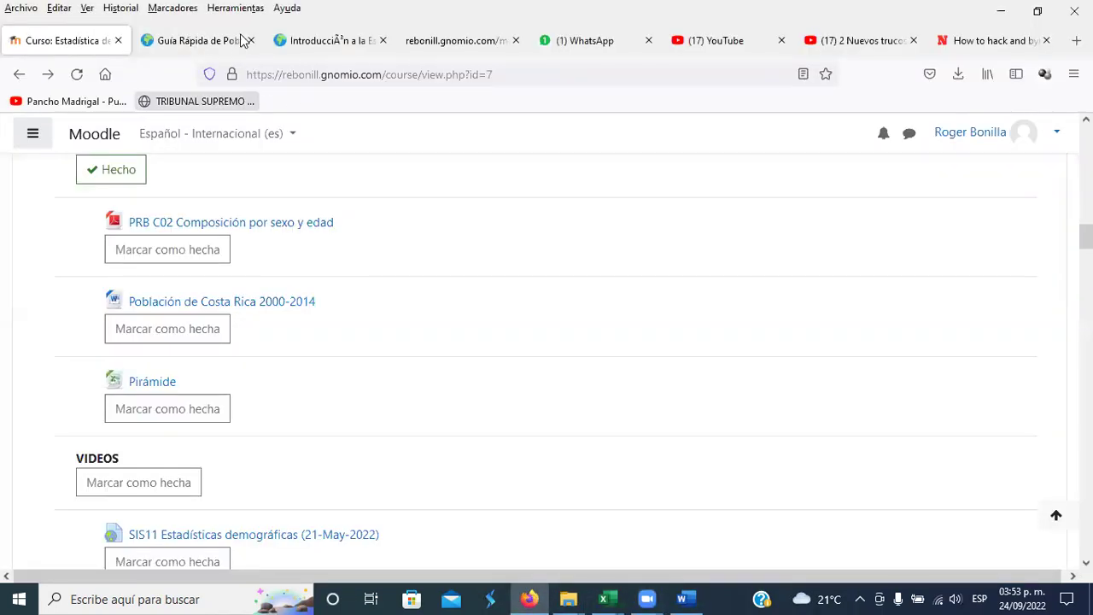
click(208, 43)
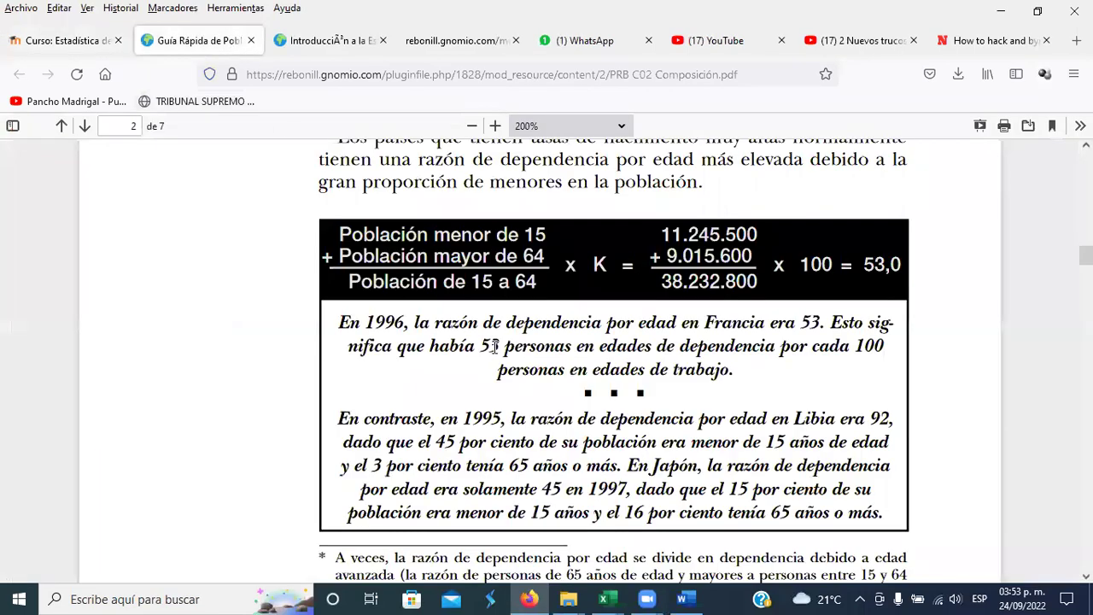
scroll(530, 384, down, 8)
scroll(567, 410, down, 10)
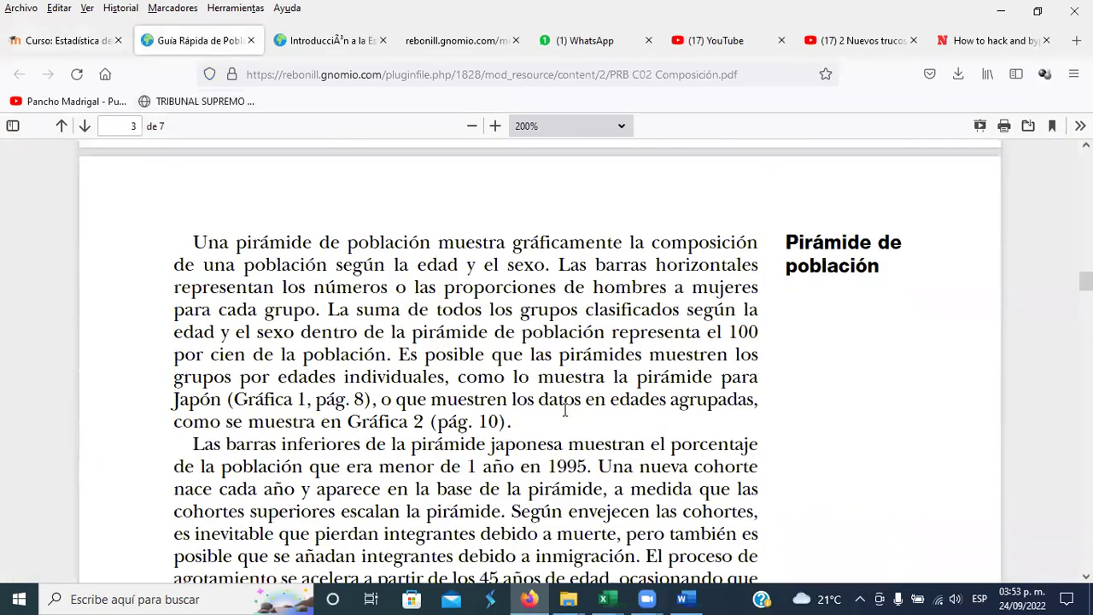
scroll(417, 316, down, 2)
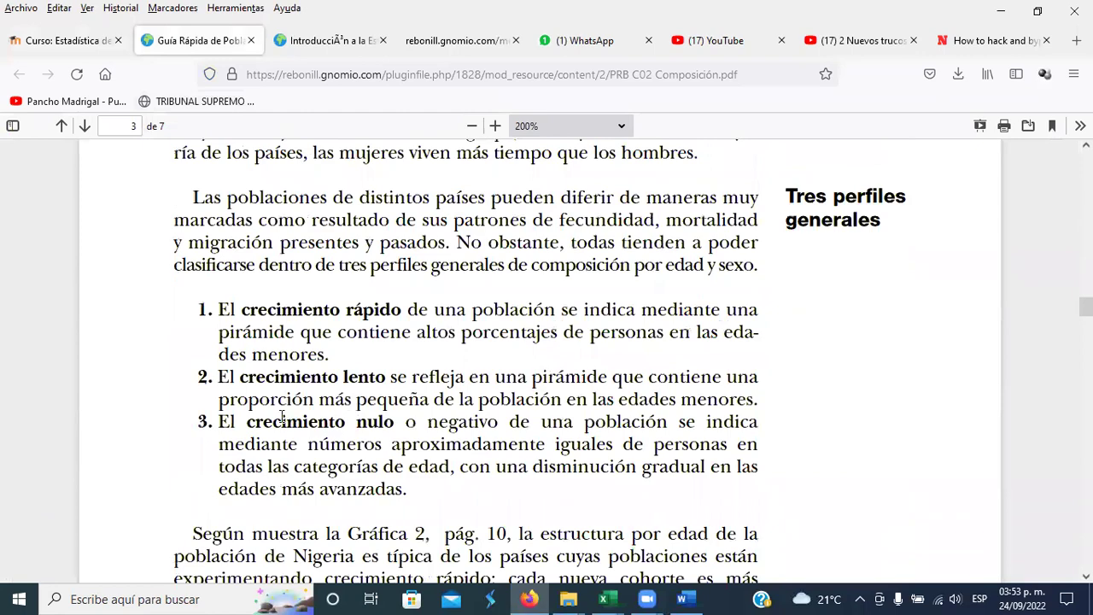
scroll(446, 439, down, 20)
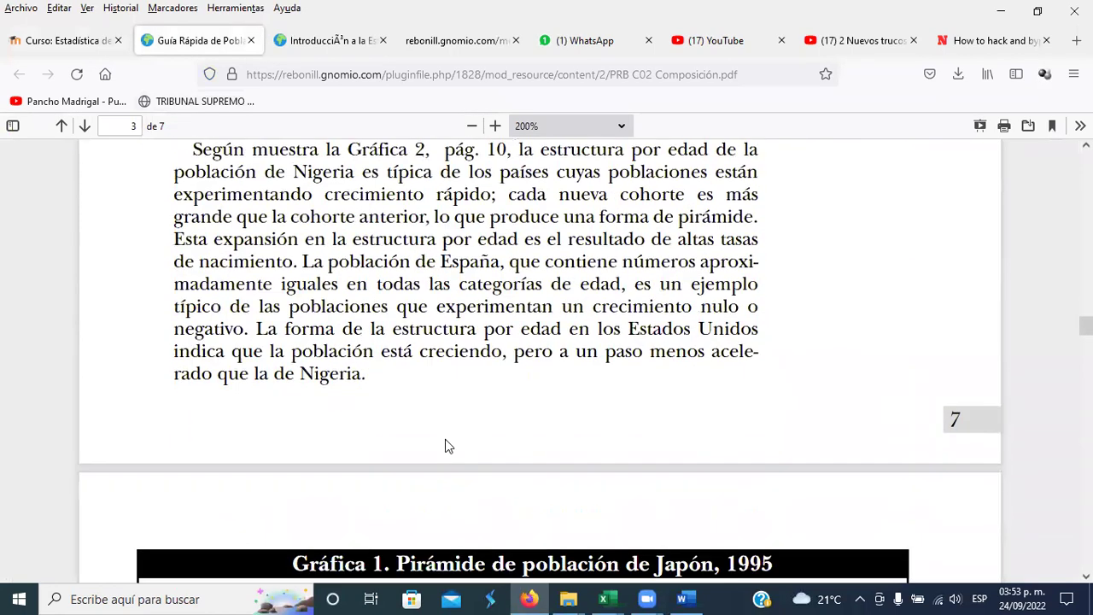
scroll(444, 439, down, 20)
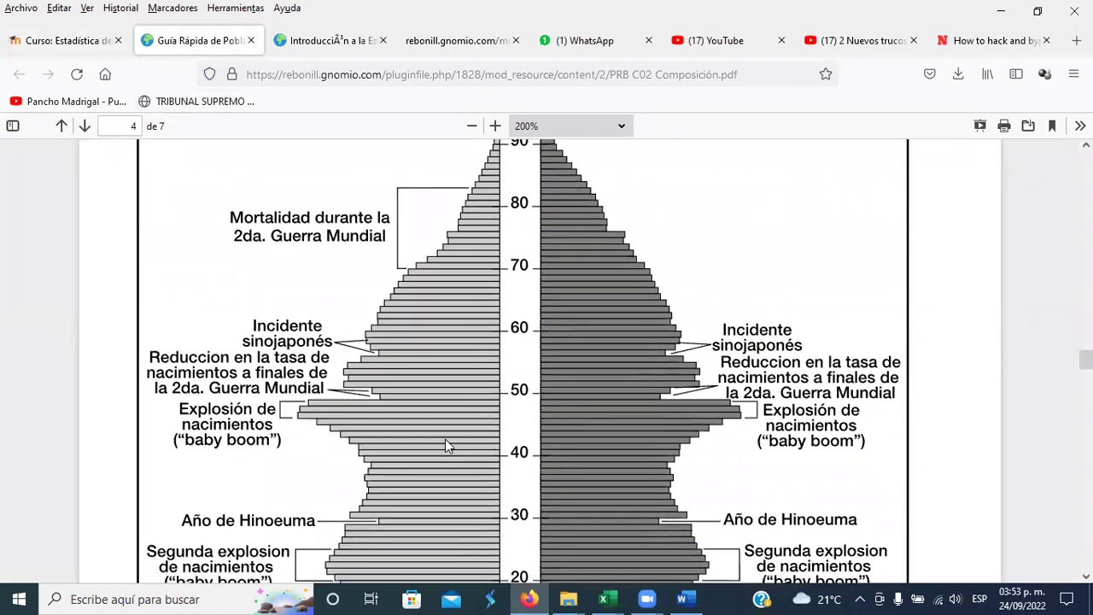
scroll(445, 439, down, 20)
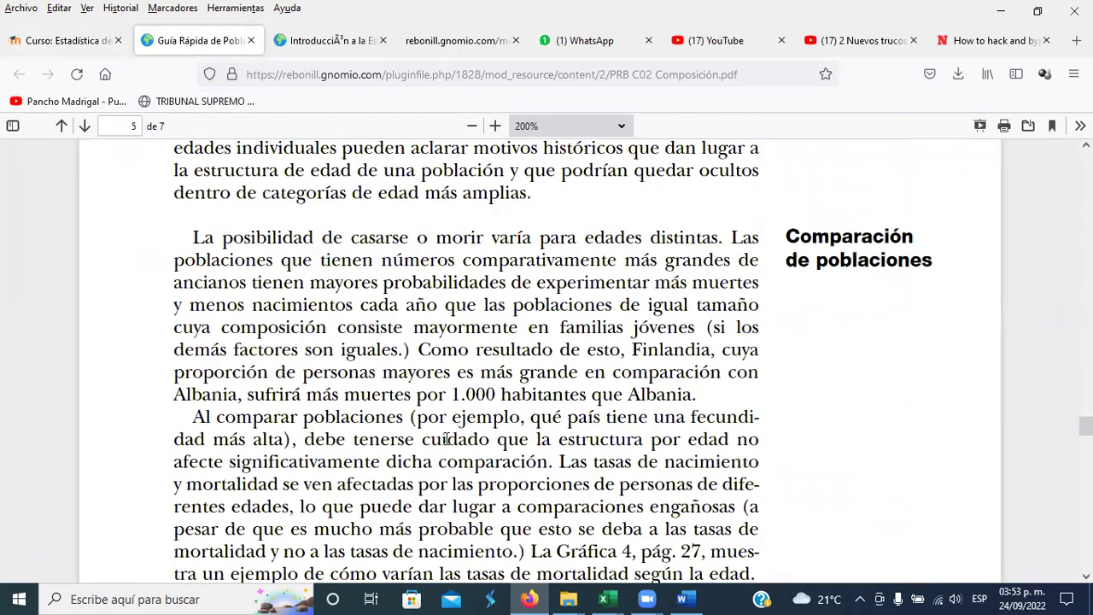